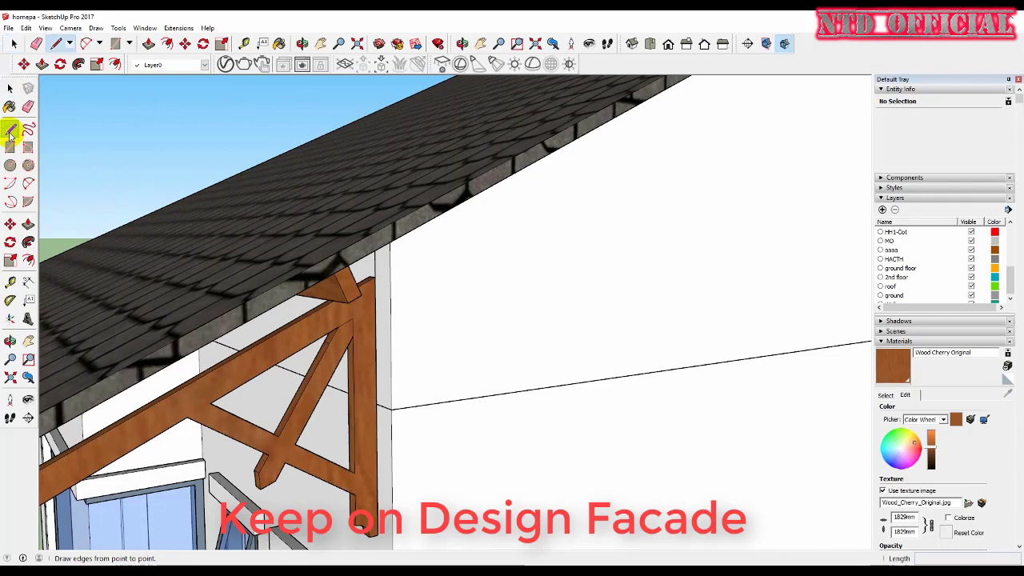
Zoom in on the roof corner where the rafter meets the wall post.
{"action": "scroll", "coordinate": [285, 204], "scroll_direction": "up", "scroll_amount": 5}
Start a line at the roof/post corner and zoom in on the rafter-post junction.
{"action": "key", "text": "l"}
{"action": "left_click", "coordinate": [375, 247]}
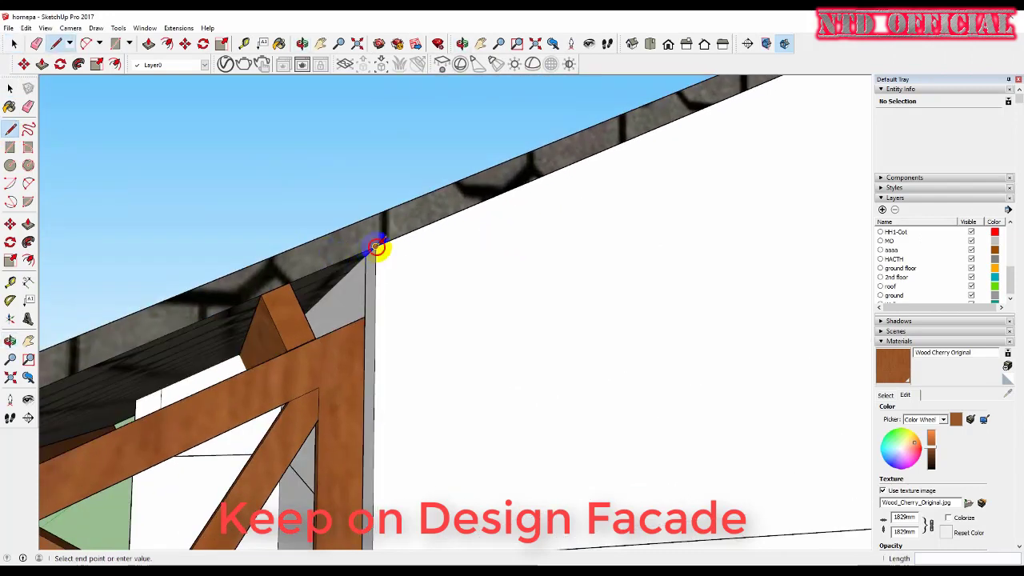
{"action": "middle_click_drag", "start_coordinate": [376, 310], "coordinate": [393, 338]}
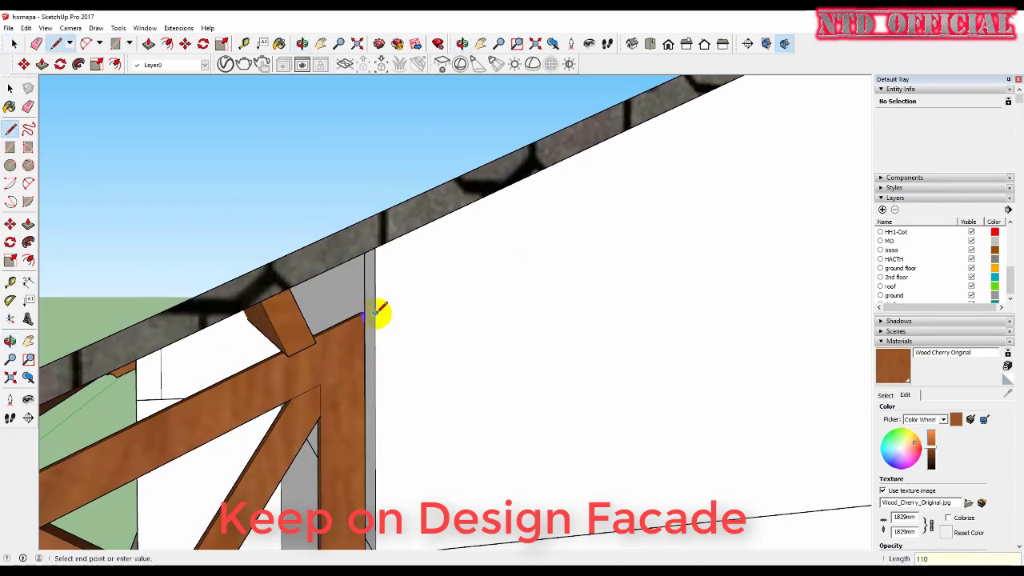
{"action": "scroll", "coordinate": [376, 312], "scroll_direction": "up", "scroll_amount": 2}
{"action": "scroll", "coordinate": [400, 315], "scroll_direction": "up", "scroll_amount": 2}
{"action": "scroll", "coordinate": [350, 315], "scroll_direction": "up", "scroll_amount": 2}
{"action": "scroll", "coordinate": [350, 312], "scroll_direction": "up", "scroll_amount": 2}
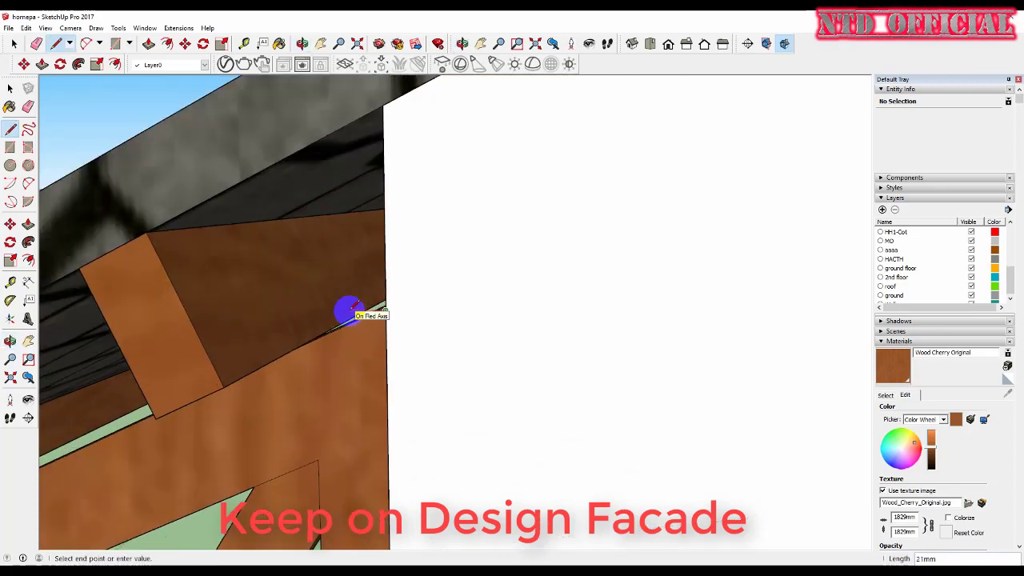
{"action": "mouse_move", "coordinate": [349, 311]}
{"action": "middle_mouse_down"}
{"action": "mouse_move", "coordinate": [366, 300]}
{"action": "mouse_move", "coordinate": [362, 289]}
{"action": "middle_mouse_up"}
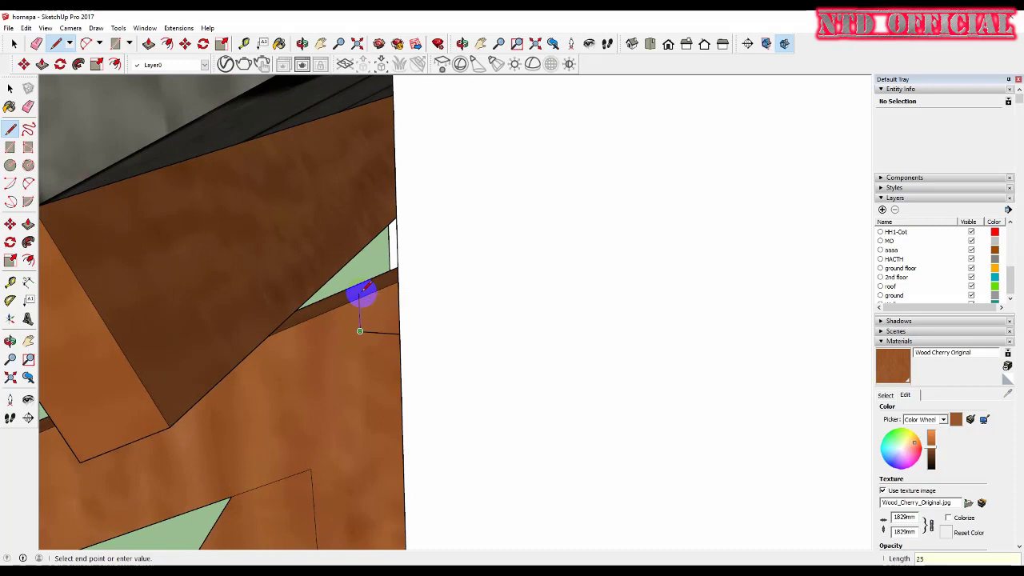
{"action": "mouse_move", "coordinate": [360, 294]}
{"action": "middle_mouse_down"}
{"action": "mouse_move", "coordinate": [429, 286]}
{"action": "mouse_move", "coordinate": [441, 297]}
{"action": "middle_mouse_up"}
Close the stepped outline into a bracket face against the wall post.
{"action": "left_click", "coordinate": [449, 300]}
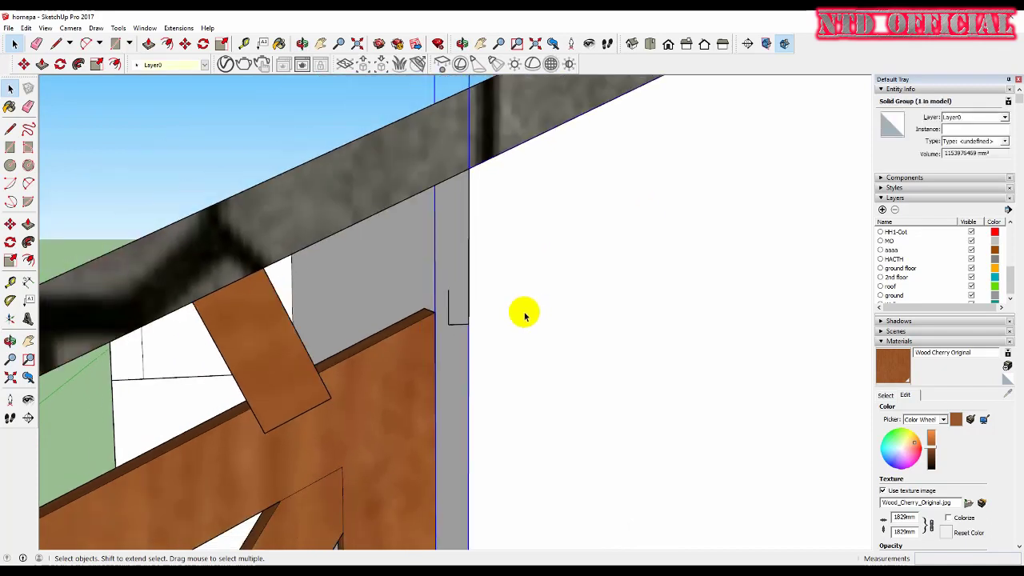
{"action": "key", "text": "l"}
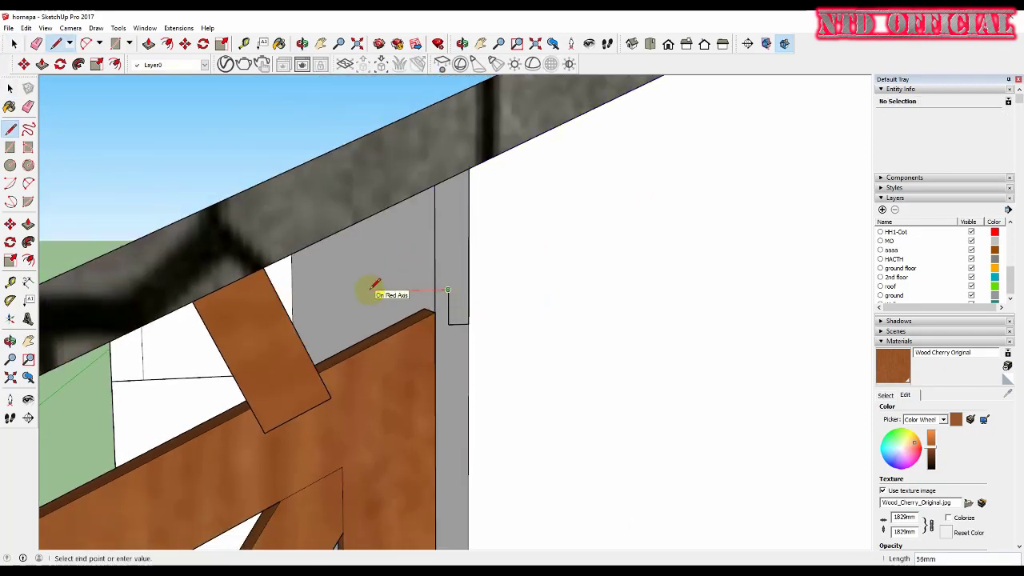
{"action": "left_click", "coordinate": [363, 218]}
{"action": "mouse_move", "coordinate": [480, 263]}
{"action": "middle_mouse_down"}
{"action": "mouse_move", "coordinate": [418, 251]}
{"action": "mouse_move", "coordinate": [413, 266]}
{"action": "middle_mouse_up"}
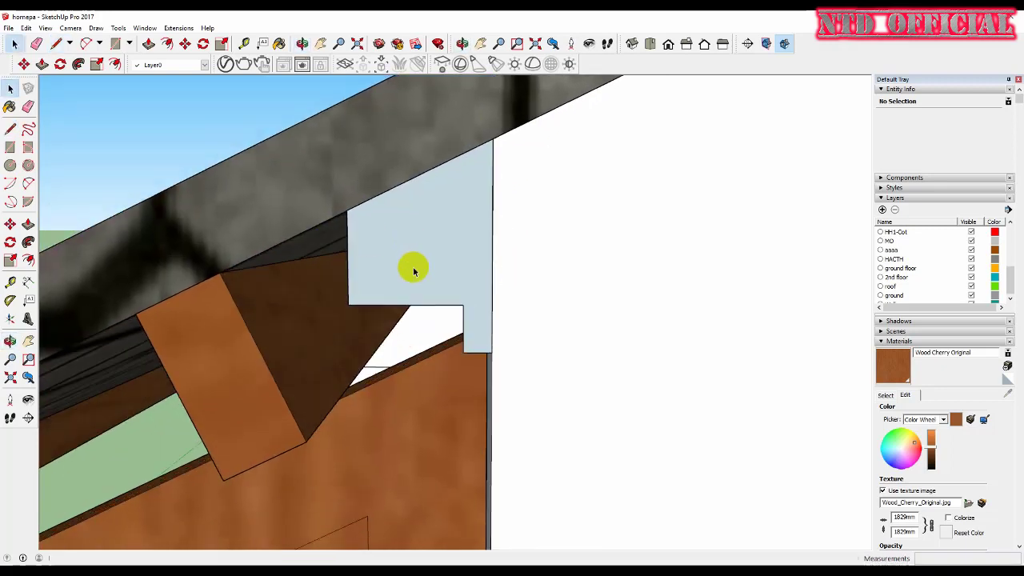
{"action": "key", "text": "l"}
{"action": "left_click", "coordinate": [348, 210]}
{"action": "type", "text": "30"}
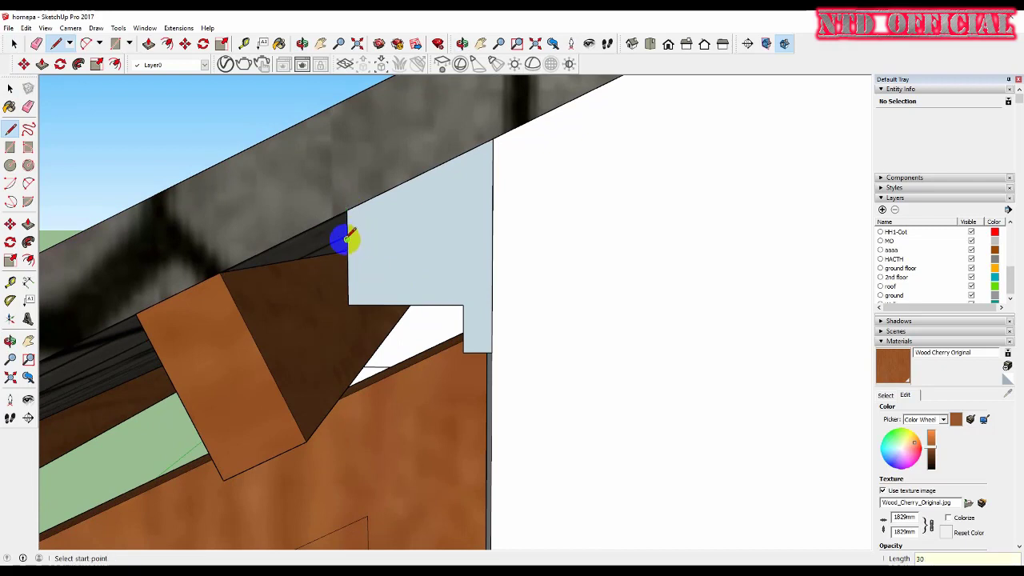
{"action": "left_click", "coordinate": [346, 210]}
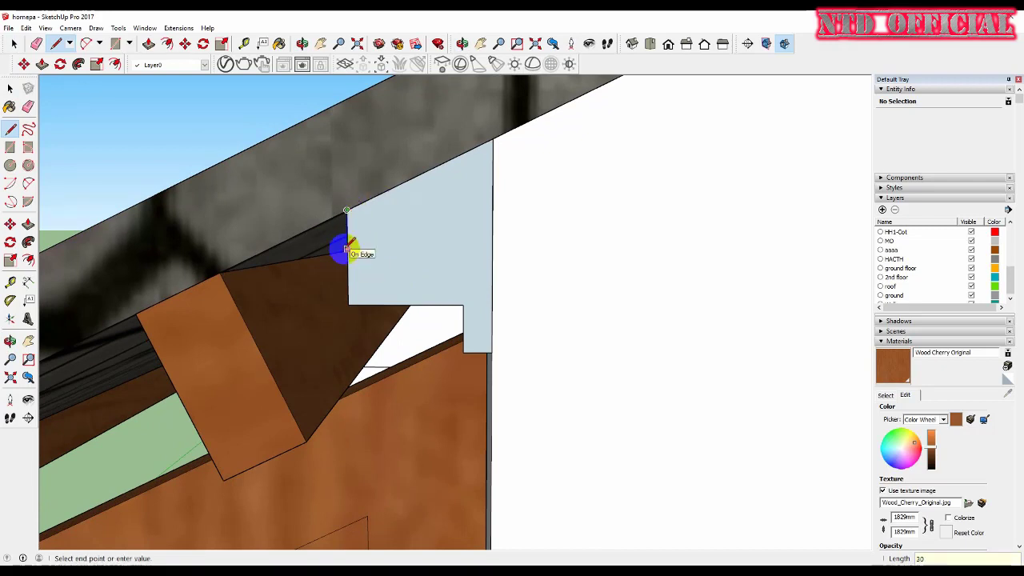
Measure a 30mm offset down from the face's top corner and start the 10mm notch line there.
{"action": "key", "text": "t"}
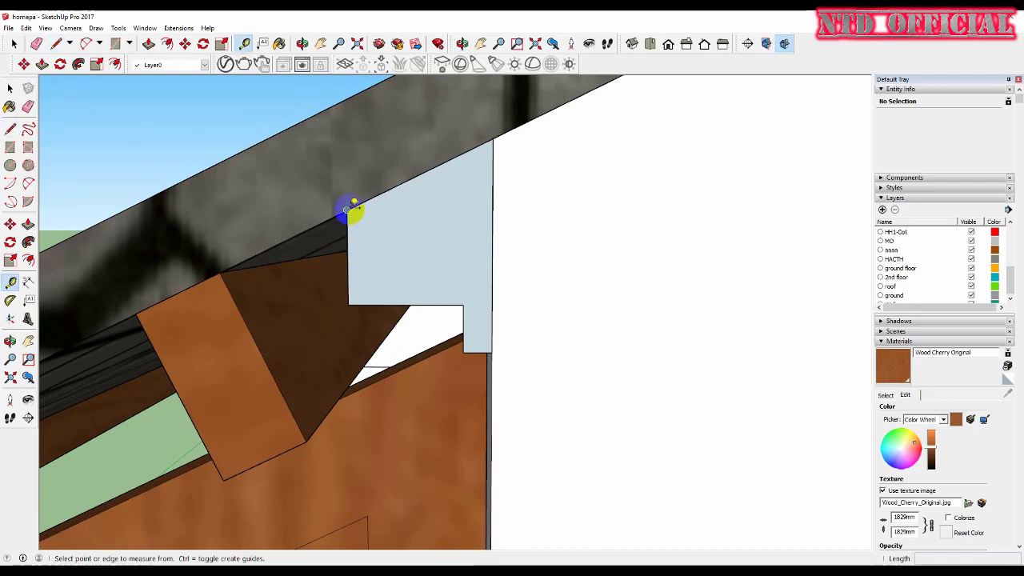
{"action": "left_click", "coordinate": [346, 210]}
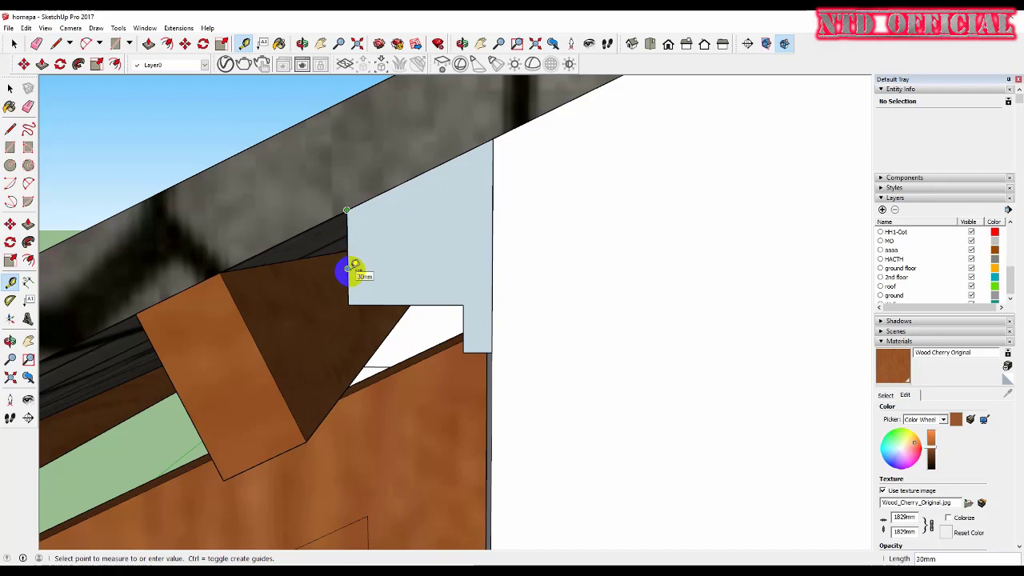
{"action": "key", "text": "l"}
{"action": "left_click", "coordinate": [347, 239]}
{"action": "type", "text": "10"}
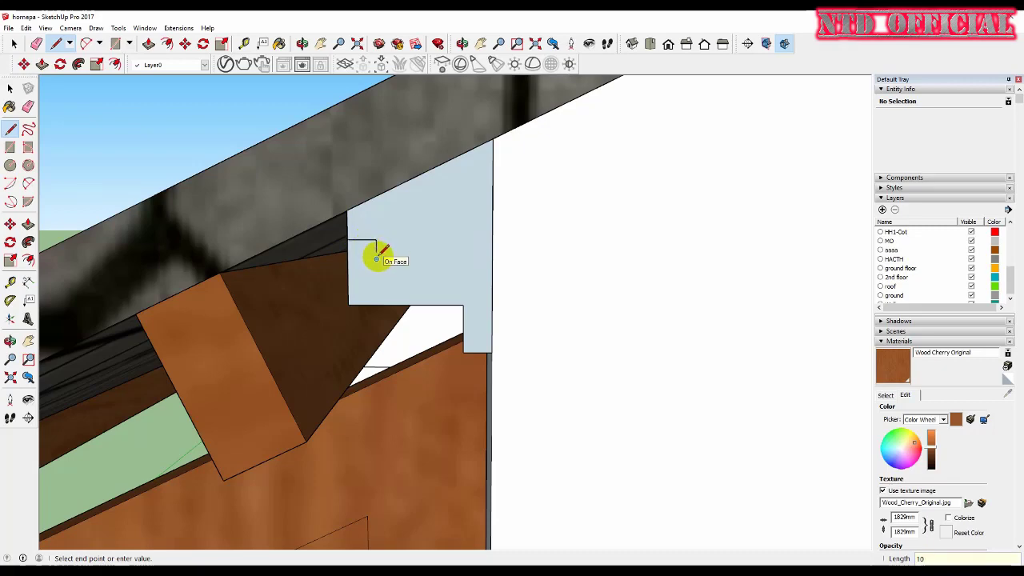
{"action": "mouse_move", "coordinate": [376, 257]}
{"action": "middle_mouse_down"}
{"action": "mouse_move", "coordinate": [464, 297]}
{"action": "mouse_move", "coordinate": [427, 274]}
{"action": "mouse_move", "coordinate": [723, 200]}
{"action": "mouse_move", "coordinate": [372, 263]}
{"action": "middle_mouse_up"}
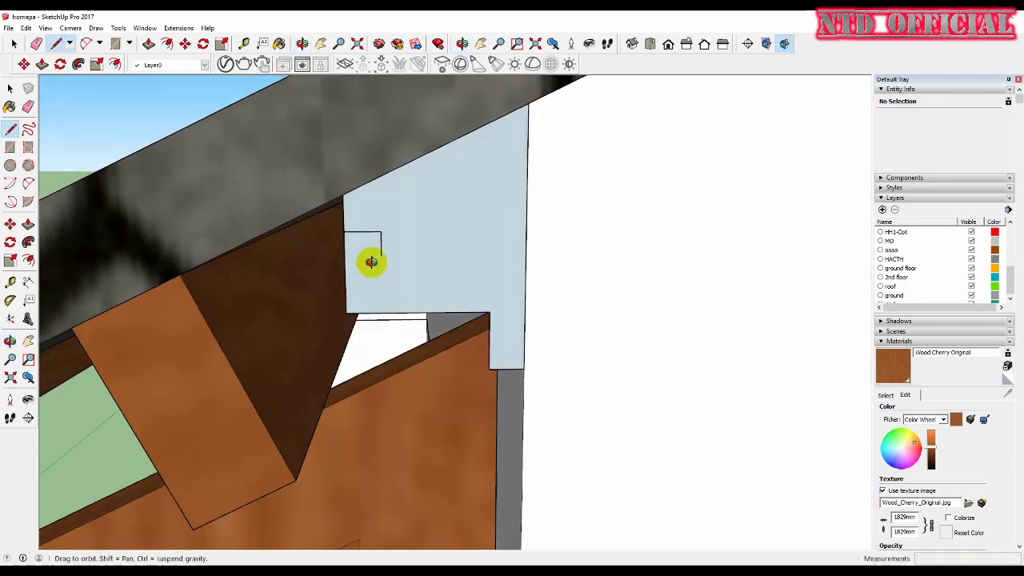
Delete the light-blue bracket face and erase the stray L-shaped edges.
{"action": "key", "text": "space"}
{"action": "left_click", "coordinate": [461, 263]}
{"action": "key", "text": "Delete"}
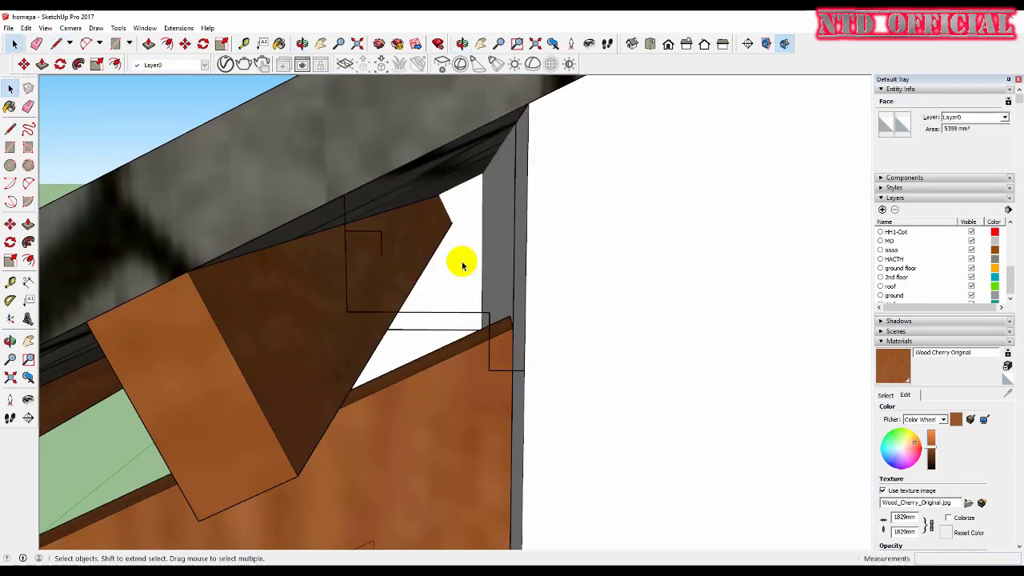
{"action": "middle_click_drag", "start_coordinate": [461, 263], "coordinate": [678, 295]}
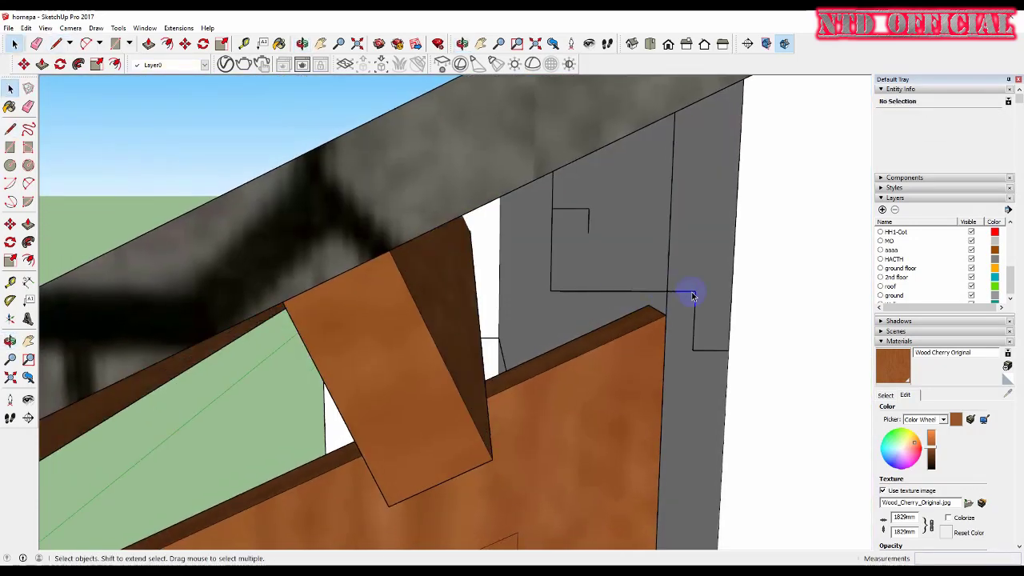
{"action": "left_click", "coordinate": [692, 316]}
{"action": "key", "text": "e"}
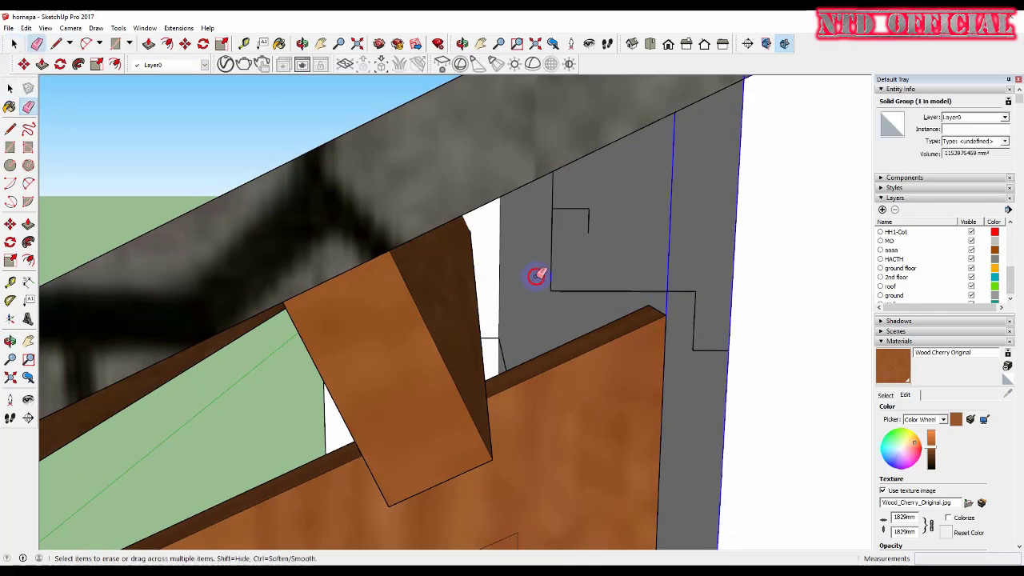
Redraw and select the short notch edges near the rafter corner.
{"action": "key", "text": "l"}
{"action": "mouse_move", "coordinate": [714, 322]}
{"action": "middle_mouse_down"}
{"action": "mouse_move", "coordinate": [697, 346]}
{"action": "mouse_move", "coordinate": [594, 315]}
{"action": "middle_mouse_up"}
{"action": "scroll", "coordinate": [697, 320], "scroll_direction": "up", "scroll_amount": 3}
{"action": "scroll", "coordinate": [697, 320], "scroll_direction": "down", "scroll_amount": 3}
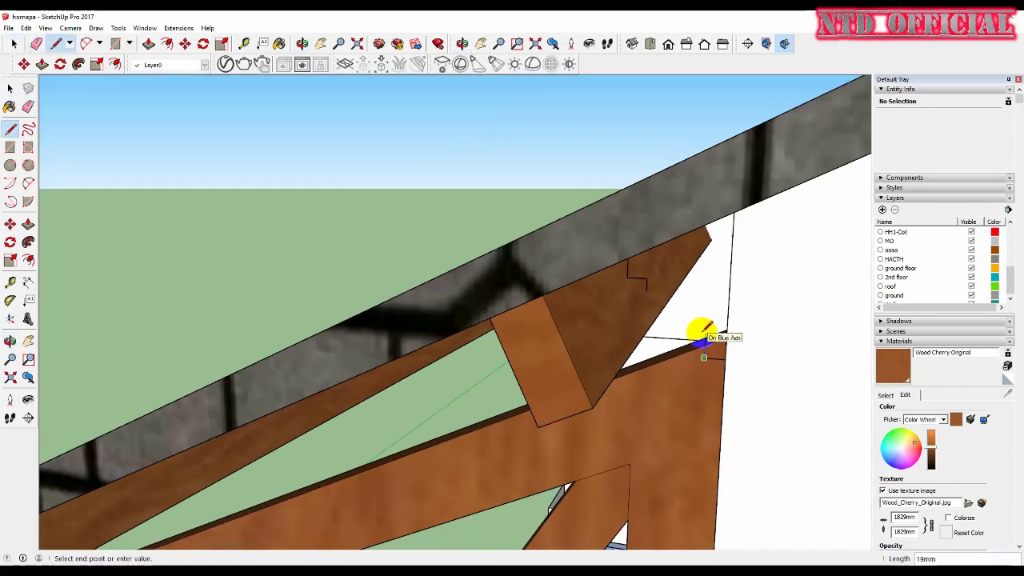
{"action": "scroll", "coordinate": [718, 324], "scroll_direction": "up", "scroll_amount": 2}
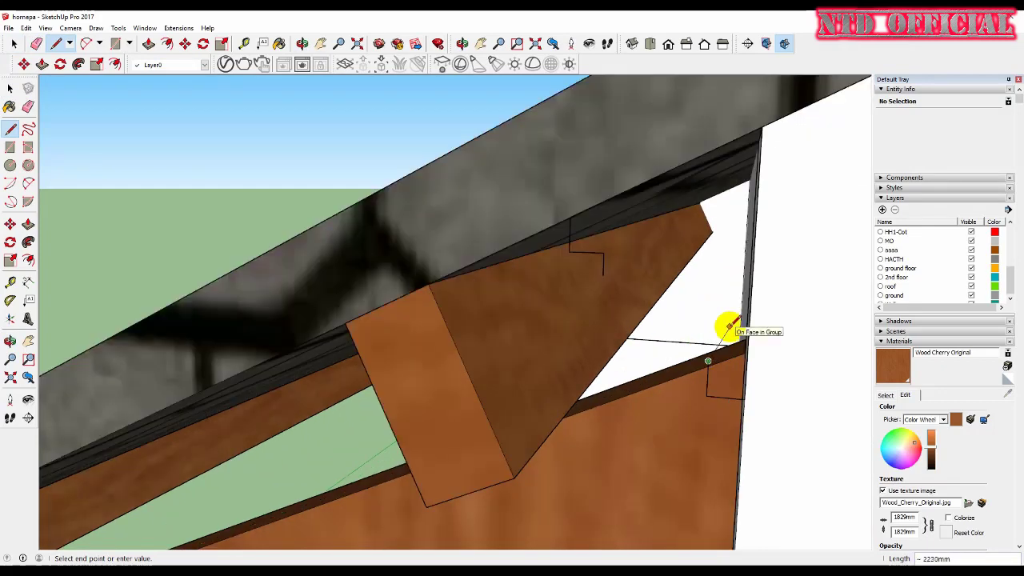
{"action": "mouse_move", "coordinate": [728, 326]}
{"action": "middle_mouse_down"}
{"action": "mouse_move", "coordinate": [526, 281]}
{"action": "mouse_move", "coordinate": [580, 259]}
{"action": "mouse_move", "coordinate": [575, 270]}
{"action": "middle_mouse_up"}
{"action": "key", "text": "space"}
{"action": "scroll", "coordinate": [581, 258], "scroll_direction": "up", "scroll_amount": 2}
{"action": "scroll", "coordinate": [558, 237], "scroll_direction": "down", "scroll_amount": 2}
{"action": "left_click", "coordinate": [602, 318]}
Erase the remaining extra edges, leaving only the small notch outline.
{"action": "scroll", "coordinate": [604, 322], "scroll_direction": "up", "scroll_amount": 2}
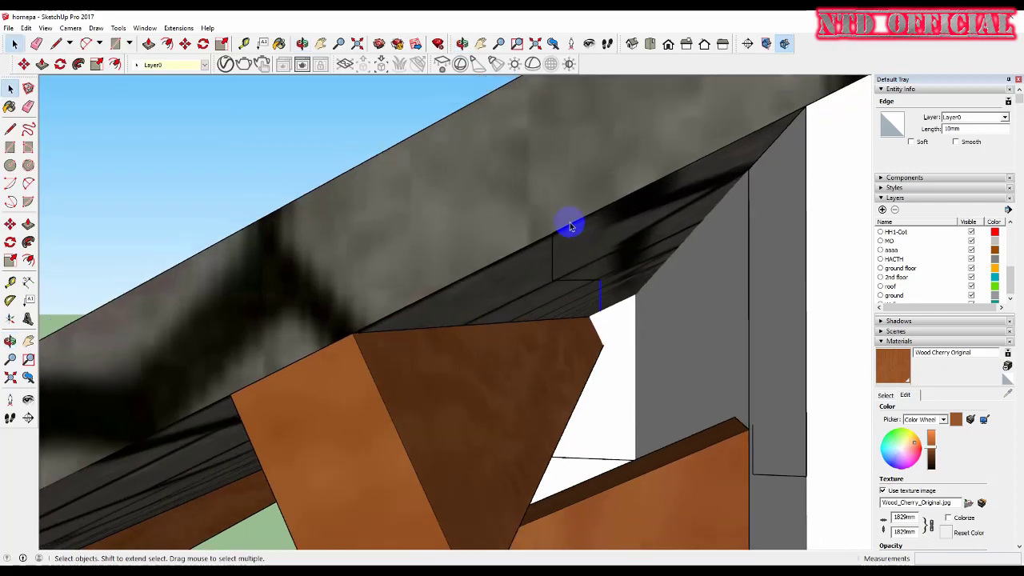
{"action": "scroll", "coordinate": [569, 223], "scroll_direction": "down", "scroll_amount": 2}
{"action": "mouse_move", "coordinate": [569, 224]}
{"action": "middle_mouse_down"}
{"action": "mouse_move", "coordinate": [608, 296]}
{"action": "mouse_move", "coordinate": [569, 249]}
{"action": "middle_mouse_up"}
{"action": "key", "text": "l"}
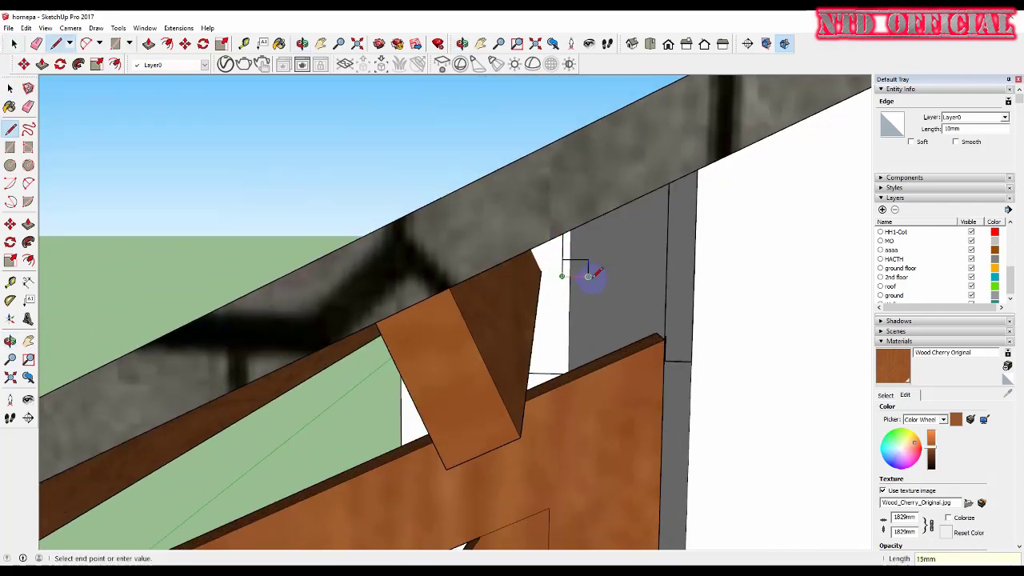
{"action": "scroll", "coordinate": [592, 282], "scroll_direction": "up", "scroll_amount": 2}
{"action": "key", "text": "e"}
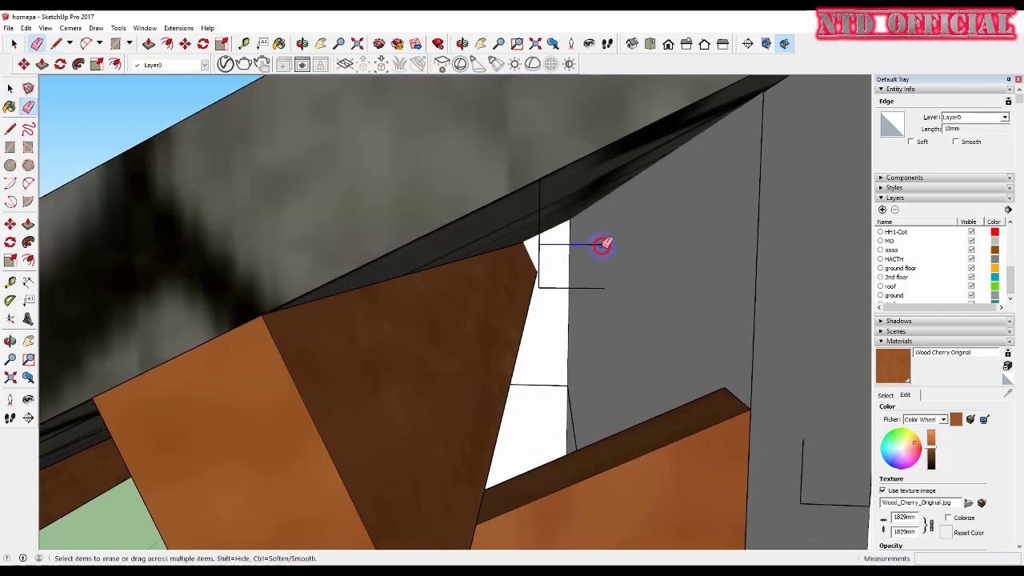
{"action": "scroll", "coordinate": [594, 275], "scroll_direction": "down", "scroll_amount": 2}
{"action": "scroll", "coordinate": [489, 230], "scroll_direction": "up", "scroll_amount": 1}
{"action": "left_click", "coordinate": [28, 183]}
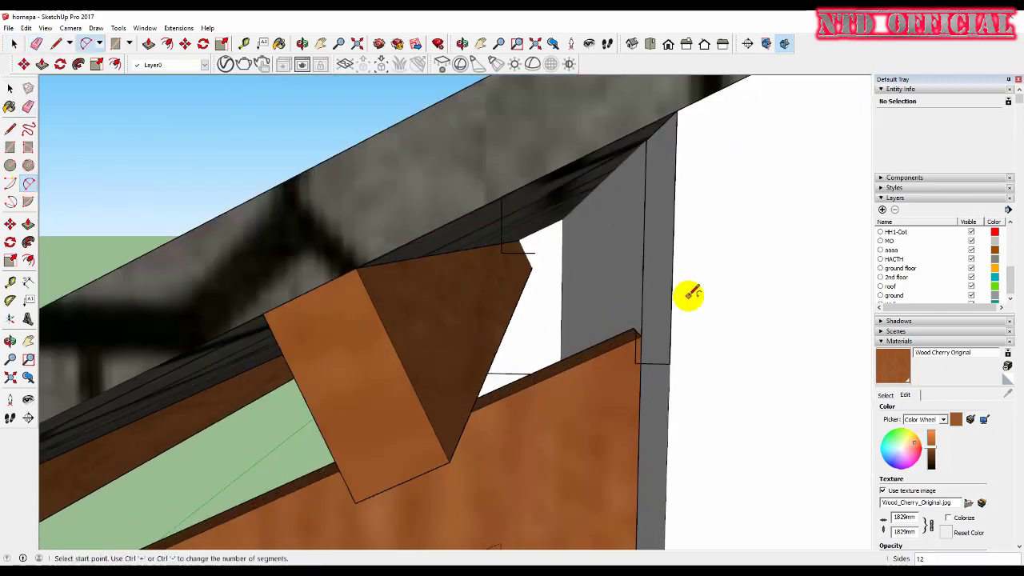
Fix the arc's end point on the post and size its quarter-round bulge.
{"action": "left_click", "coordinate": [635, 330]}
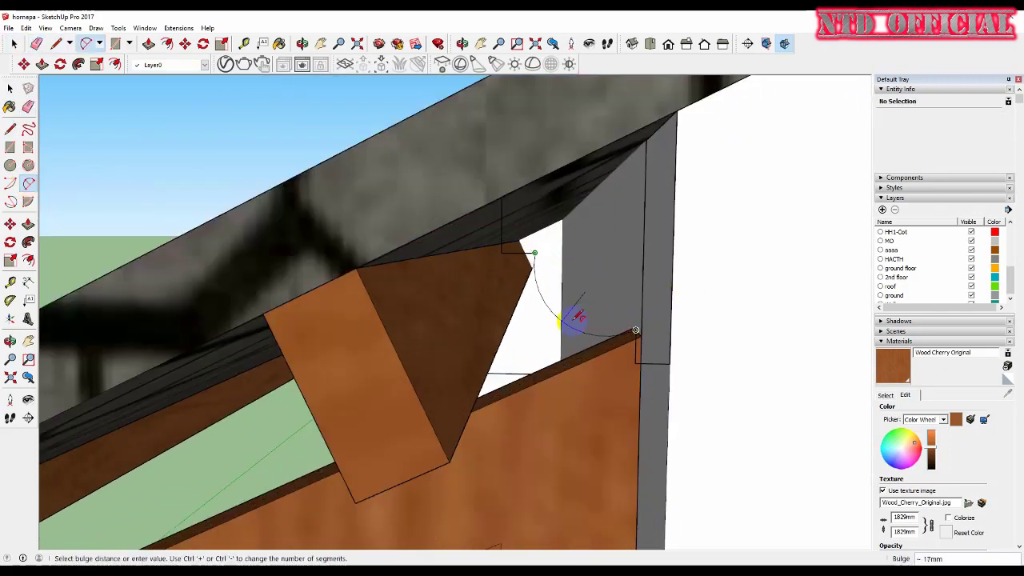
{"action": "mouse_move", "coordinate": [585, 310]}
{"action": "middle_mouse_down"}
{"action": "mouse_move", "coordinate": [550, 309]}
{"action": "mouse_move", "coordinate": [635, 313]}
{"action": "middle_mouse_up"}
{"action": "scroll", "coordinate": [635, 313], "scroll_direction": "down", "scroll_amount": 3}
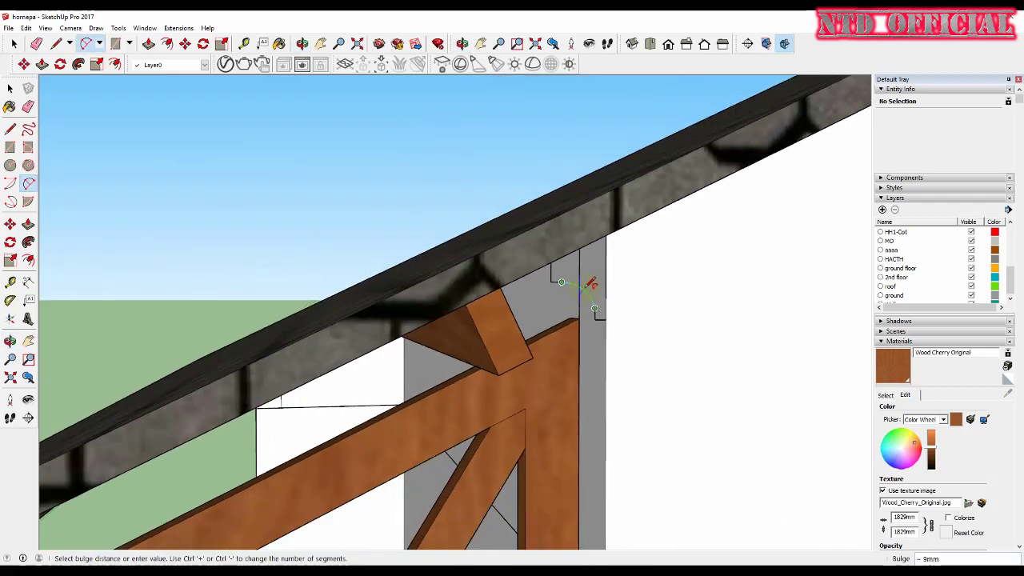
{"action": "scroll", "coordinate": [539, 347], "scroll_direction": "down", "scroll_amount": 3}
{"action": "scroll", "coordinate": [552, 300], "scroll_direction": "up", "scroll_amount": 10}
{"action": "mouse_move", "coordinate": [552, 300]}
{"action": "middle_mouse_down"}
{"action": "mouse_move", "coordinate": [546, 256]}
{"action": "mouse_move", "coordinate": [590, 311]}
{"action": "middle_mouse_up"}
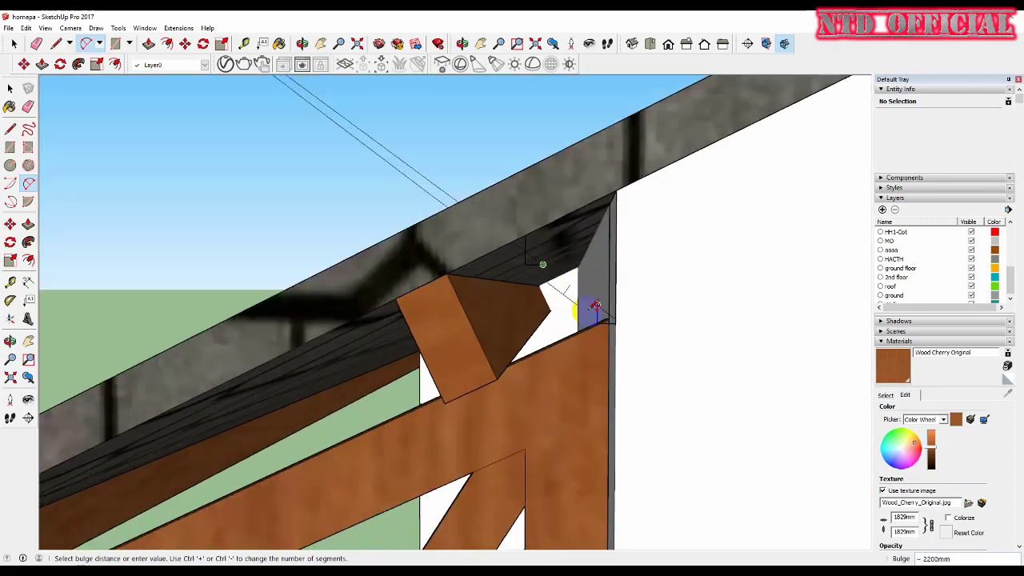
{"action": "scroll", "coordinate": [529, 251], "scroll_direction": "up", "scroll_amount": 3}
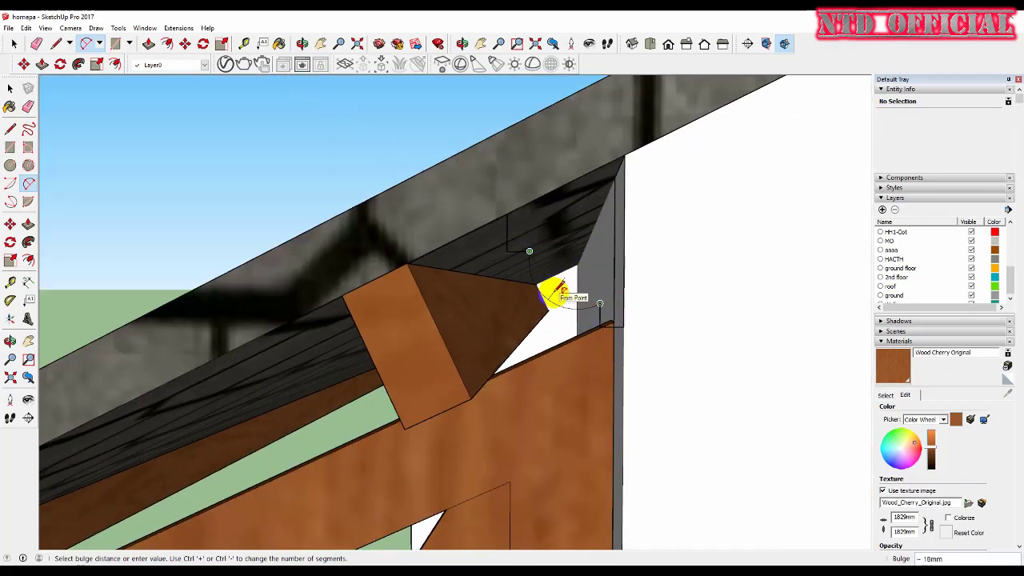
{"action": "scroll", "coordinate": [557, 291], "scroll_direction": "up", "scroll_amount": 4}
{"action": "scroll", "coordinate": [555, 293], "scroll_direction": "down", "scroll_amount": 2}
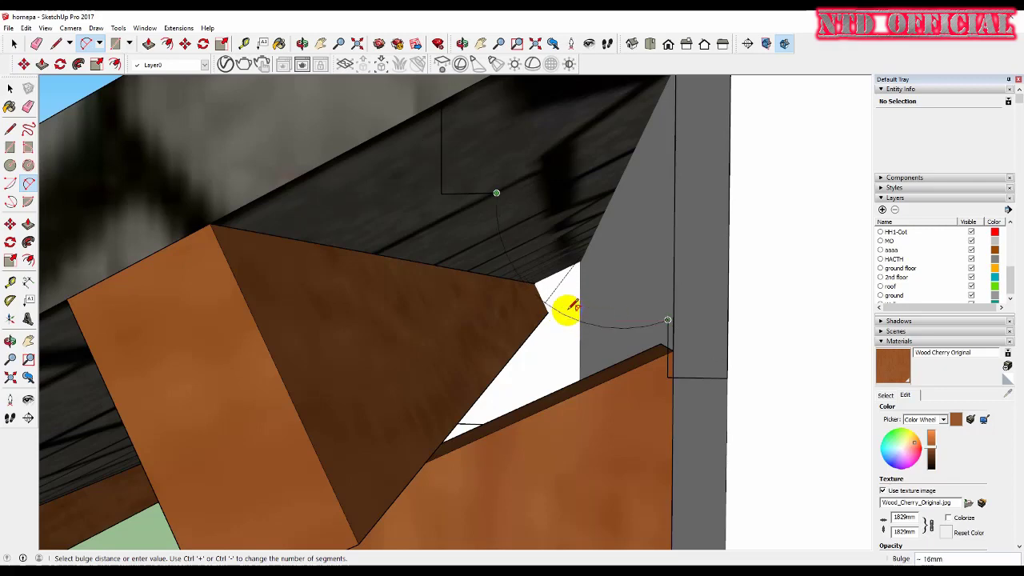
{"action": "scroll", "coordinate": [566, 309], "scroll_direction": "down", "scroll_amount": 4}
{"action": "scroll", "coordinate": [576, 312], "scroll_direction": "up", "scroll_amount": 1}
{"action": "scroll", "coordinate": [551, 297], "scroll_direction": "up", "scroll_amount": 3}
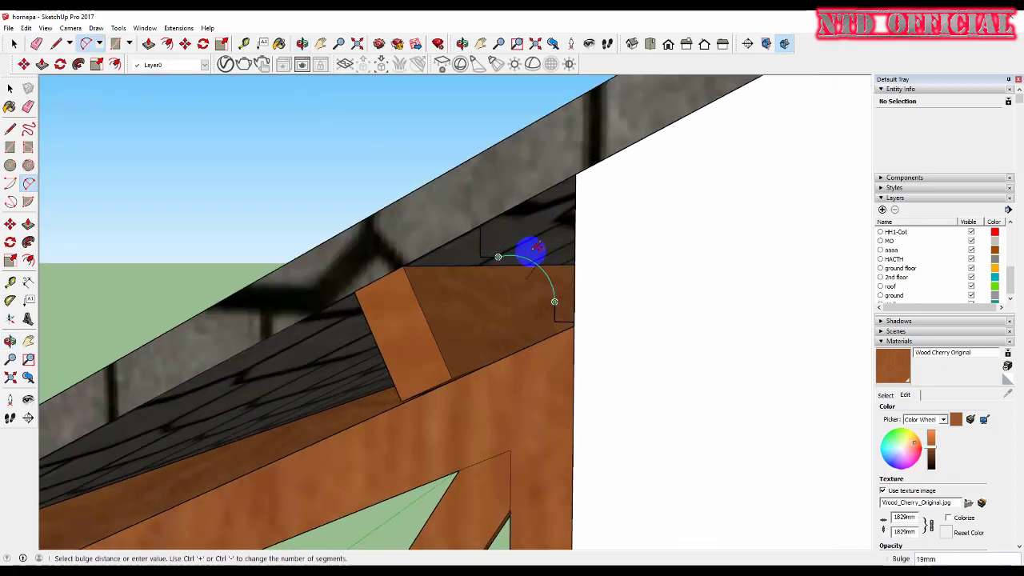
{"action": "scroll", "coordinate": [518, 288], "scroll_direction": "down", "scroll_amount": 1}
{"action": "scroll", "coordinate": [504, 284], "scroll_direction": "up", "scroll_amount": 2}
{"action": "scroll", "coordinate": [524, 276], "scroll_direction": "up", "scroll_amount": 1}
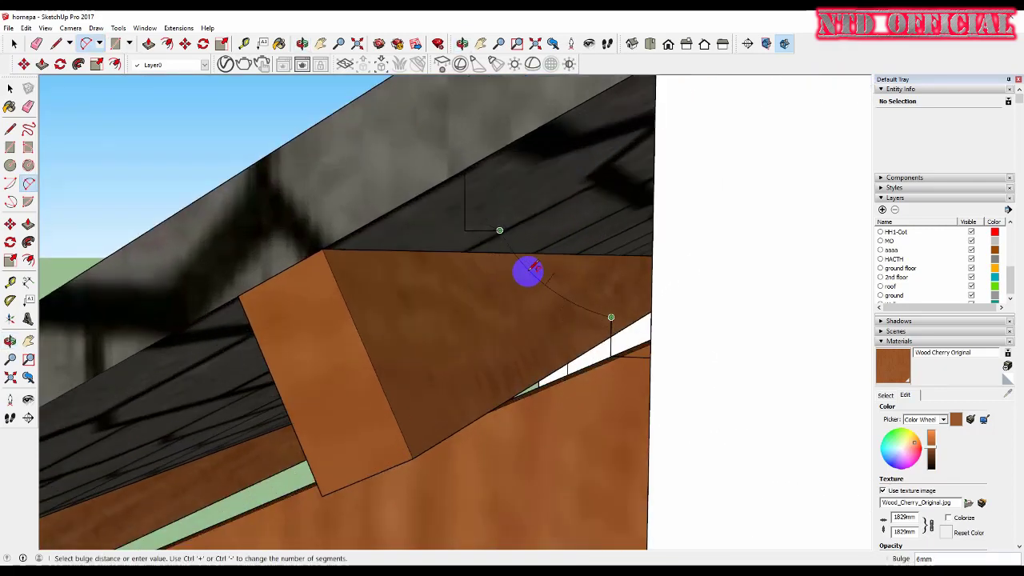
Finish the curved edge and select the whole profile face with its edges.
{"action": "left_click", "coordinate": [528, 285]}
{"action": "scroll", "coordinate": [528, 285], "scroll_direction": "down", "scroll_amount": 2}
{"action": "scroll", "coordinate": [560, 252], "scroll_direction": "down", "scroll_amount": 2}
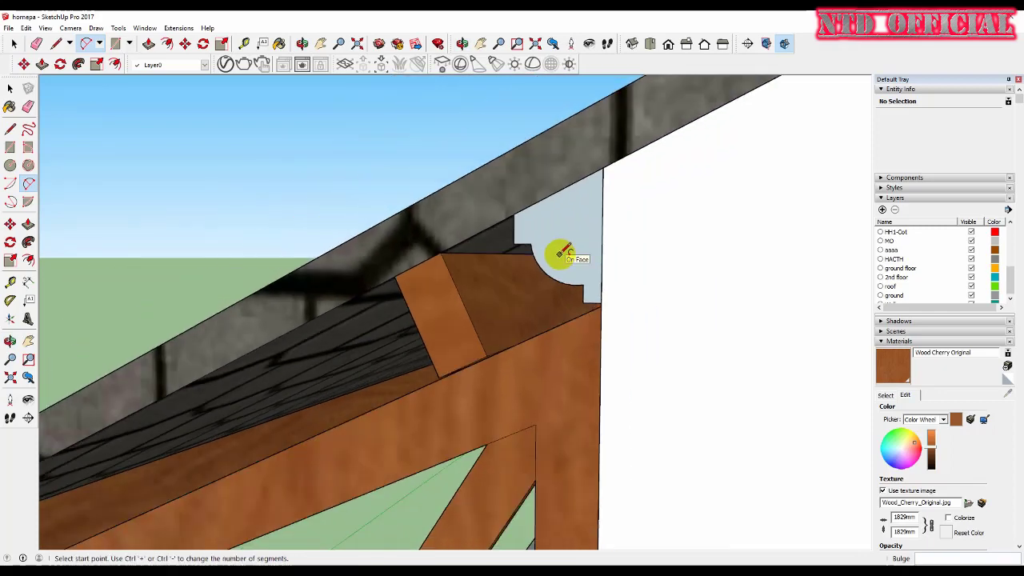
{"action": "key", "text": "space"}
{"action": "double_click", "coordinate": [560, 244]}
{"action": "right_click", "coordinate": [563, 256]}
Group the curved profile and trace a path line from its corner along the eave.
{"action": "left_click", "coordinate": [610, 350]}
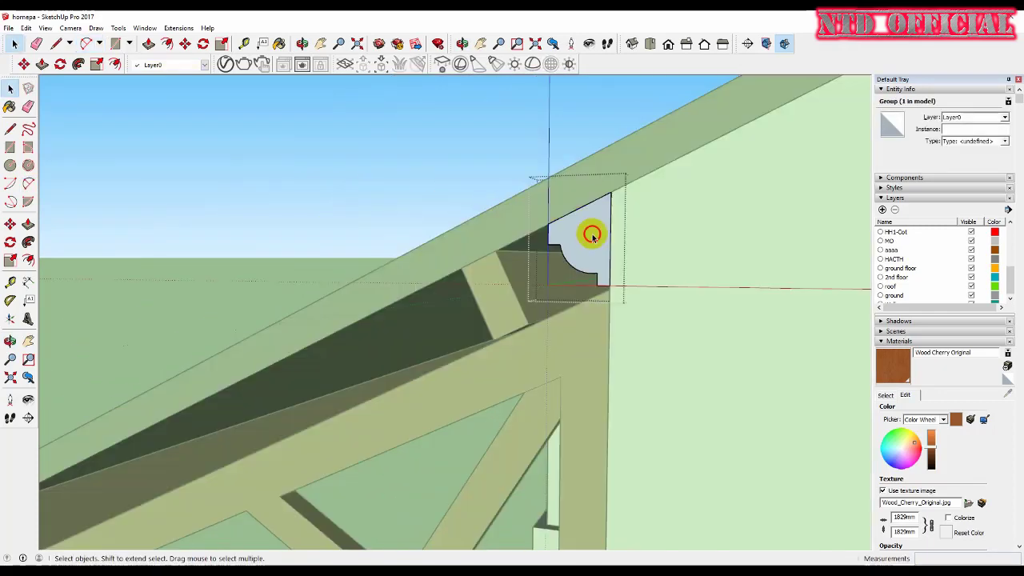
{"action": "mouse_move", "coordinate": [603, 235]}
{"action": "middle_mouse_down"}
{"action": "mouse_move", "coordinate": [582, 248]}
{"action": "mouse_move", "coordinate": [505, 225]}
{"action": "middle_mouse_up"}
{"action": "scroll", "coordinate": [605, 240], "scroll_direction": "up", "scroll_amount": 3}
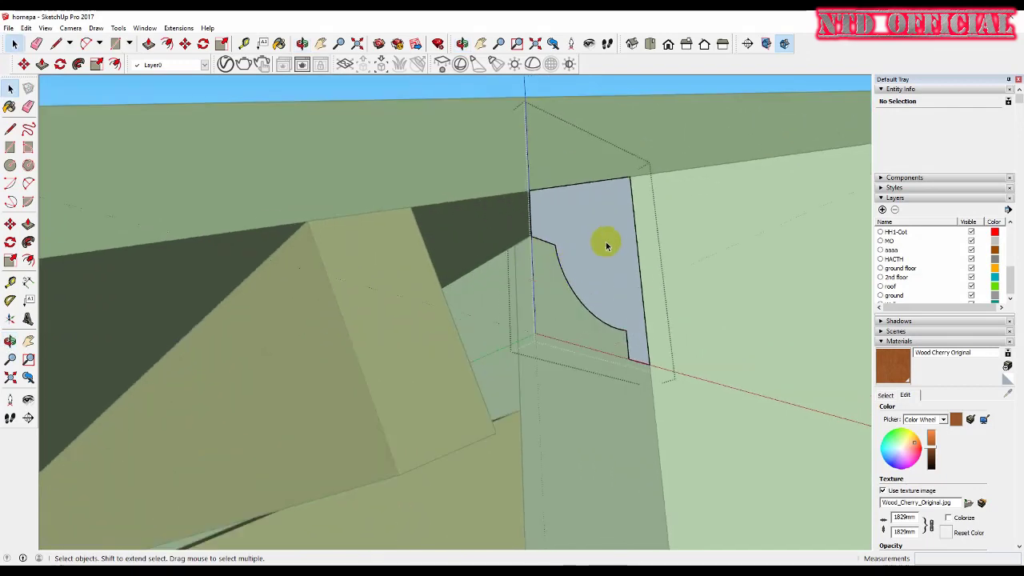
{"action": "key", "text": "l"}
{"action": "left_click", "coordinate": [599, 228]}
{"action": "scroll", "coordinate": [608, 232], "scroll_direction": "down", "scroll_amount": 3}
{"action": "middle_click_drag", "start_coordinate": [643, 185], "coordinate": [406, 360]}
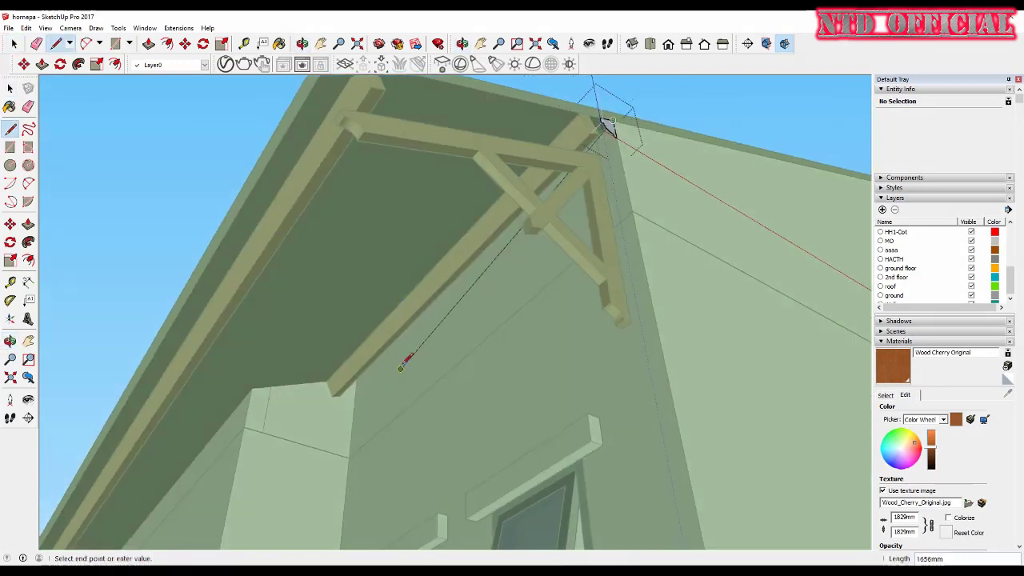
{"action": "scroll", "coordinate": [348, 385], "scroll_direction": "up", "scroll_amount": 3}
{"action": "scroll", "coordinate": [640, 354], "scroll_direction": "down", "scroll_amount": 2}
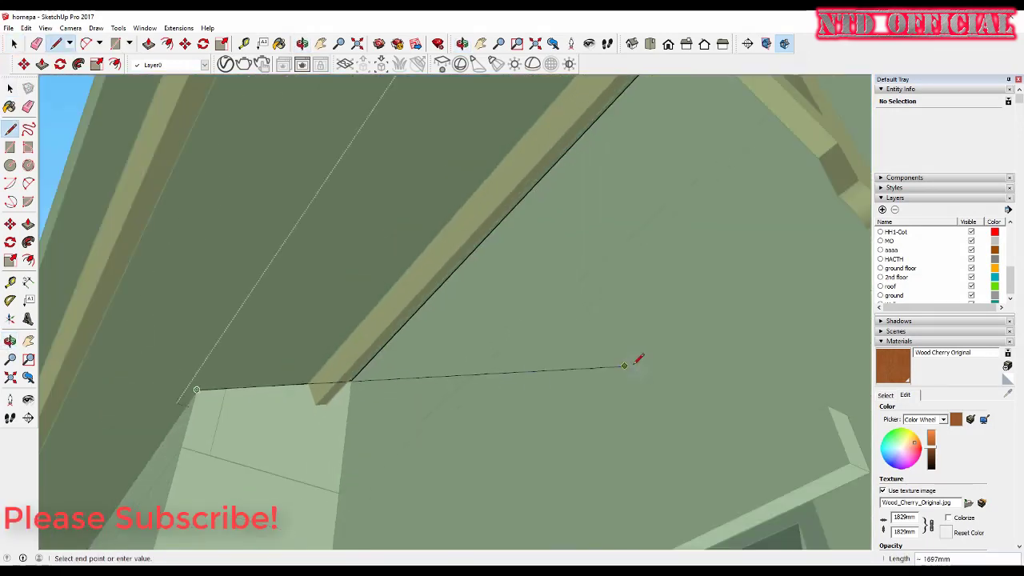
{"action": "scroll", "coordinate": [754, 388], "scroll_direction": "down", "scroll_amount": 2}
{"action": "scroll", "coordinate": [329, 520], "scroll_direction": "up", "scroll_amount": 3}
{"action": "key", "text": "space"}
{"action": "scroll", "coordinate": [307, 520], "scroll_direction": "down", "scroll_amount": 3}
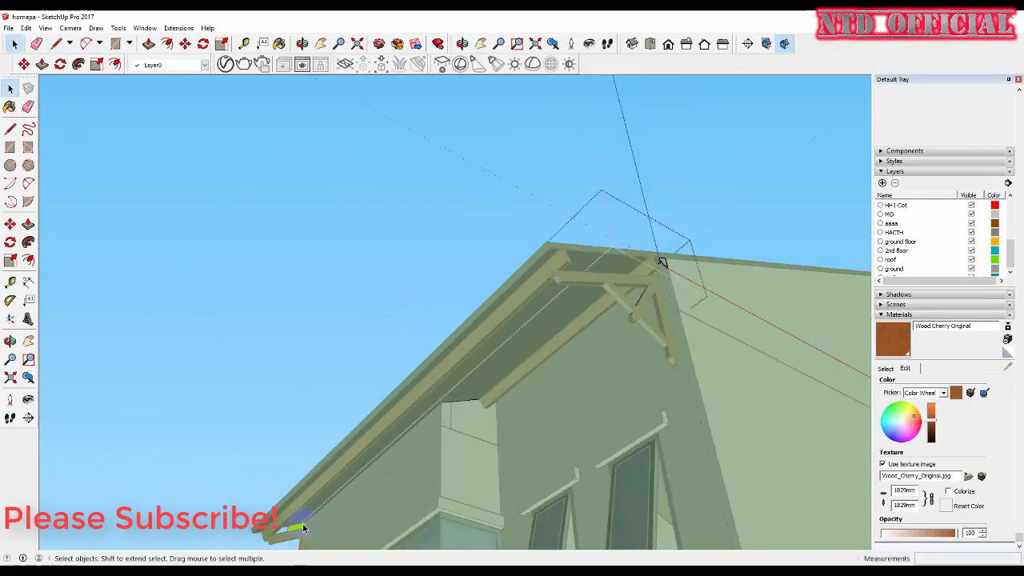
Sweep the profile along the gable eave edge with Follow Me.
{"action": "left_click", "coordinate": [28, 242]}
{"action": "scroll", "coordinate": [521, 361], "scroll_direction": "up", "scroll_amount": 1}
{"action": "scroll", "coordinate": [496, 384], "scroll_direction": "up", "scroll_amount": 1}
{"action": "scroll", "coordinate": [344, 497], "scroll_direction": "down", "scroll_amount": 2}
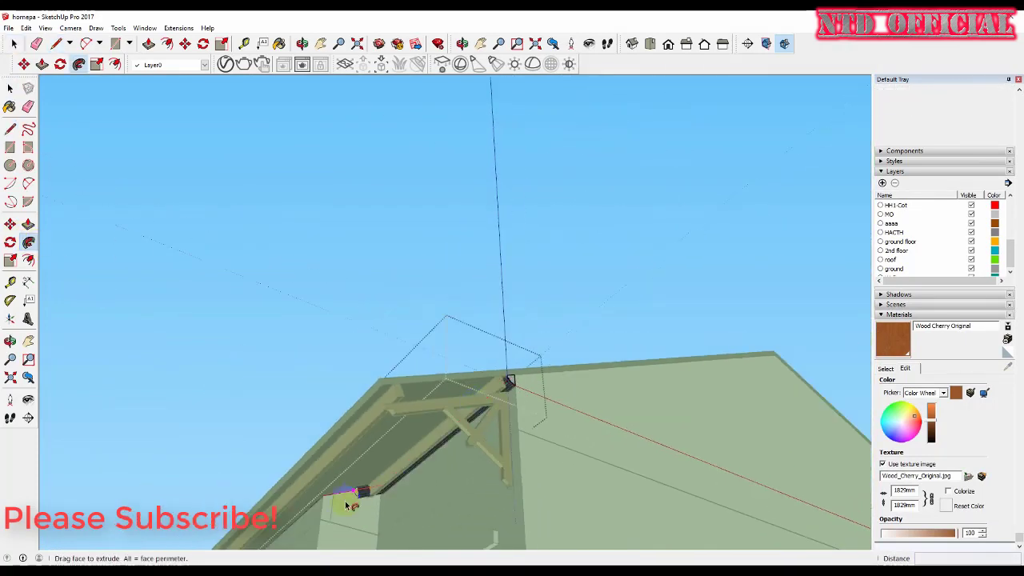
{"action": "mouse_move", "coordinate": [316, 503]}
{"action": "middle_mouse_down"}
{"action": "mouse_move", "coordinate": [293, 523]}
{"action": "mouse_move", "coordinate": [678, 466]}
{"action": "mouse_move", "coordinate": [434, 485]}
{"action": "mouse_move", "coordinate": [235, 267]}
{"action": "middle_mouse_up"}
Open the new moulding group and reverse its faces so they show outward.
{"action": "key", "text": "space"}
{"action": "middle_click_drag", "start_coordinate": [402, 209], "coordinate": [338, 423]}
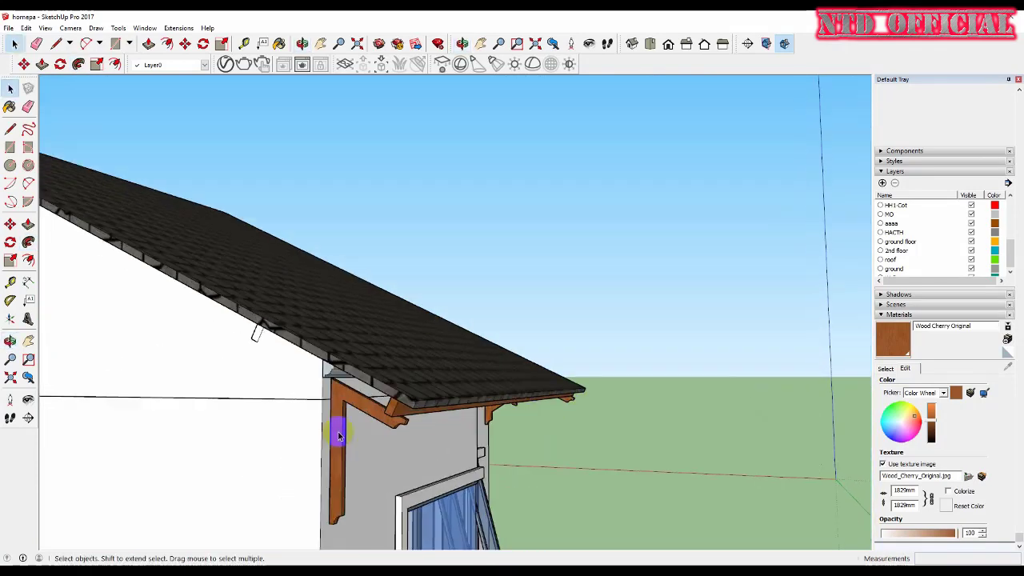
{"action": "scroll", "coordinate": [354, 275], "scroll_direction": "up", "scroll_amount": 3}
{"action": "left_click", "coordinate": [349, 282]}
{"action": "double_click", "coordinate": [348, 286]}
{"action": "left_click", "coordinate": [344, 280]}
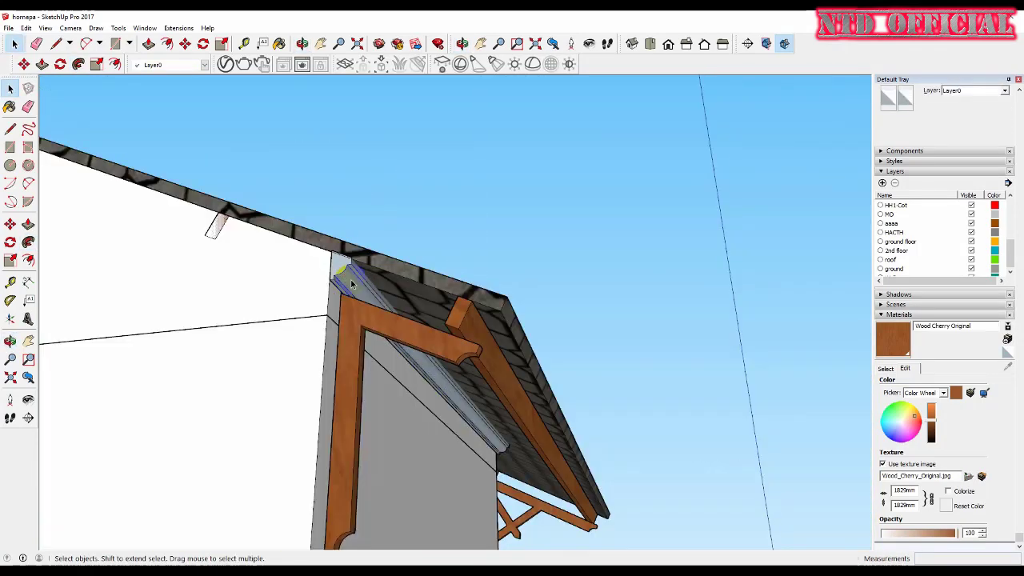
{"action": "right_click", "coordinate": [350, 277]}
{"action": "left_click", "coordinate": [340, 268]}
{"action": "right_click", "coordinate": [346, 272]}
{"action": "left_click", "coordinate": [382, 385]}
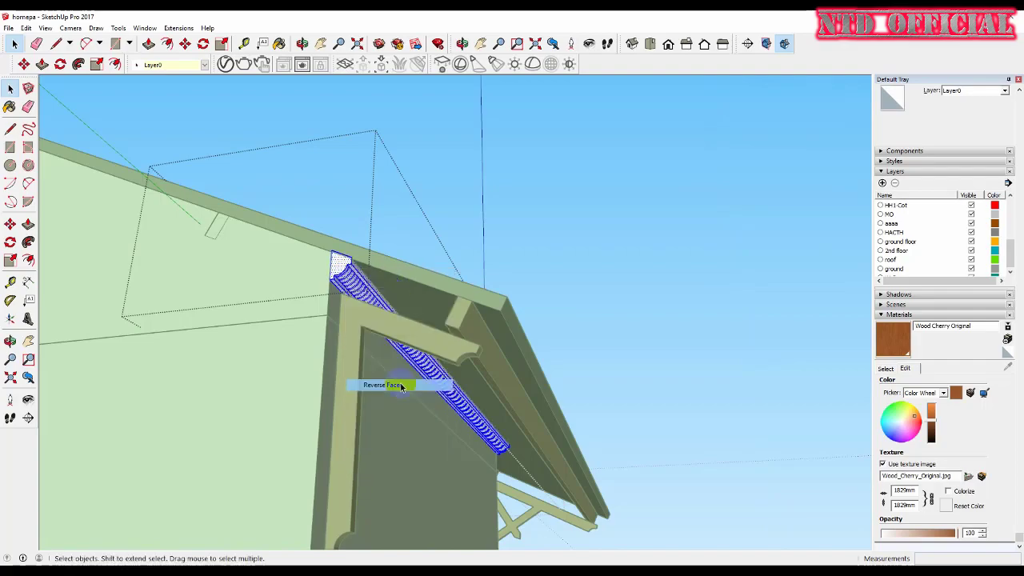
{"action": "mouse_move", "coordinate": [395, 384]}
{"action": "middle_mouse_down"}
{"action": "mouse_move", "coordinate": [440, 187]}
{"action": "mouse_move", "coordinate": [423, 334]}
{"action": "mouse_move", "coordinate": [343, 320]}
{"action": "mouse_move", "coordinate": [589, 299]}
{"action": "mouse_move", "coordinate": [535, 279]}
{"action": "mouse_move", "coordinate": [550, 369]}
{"action": "mouse_move", "coordinate": [521, 263]}
{"action": "mouse_move", "coordinate": [552, 293]}
{"action": "mouse_move", "coordinate": [485, 258]}
{"action": "mouse_move", "coordinate": [634, 309]}
{"action": "mouse_move", "coordinate": [715, 354]}
{"action": "middle_mouse_up"}
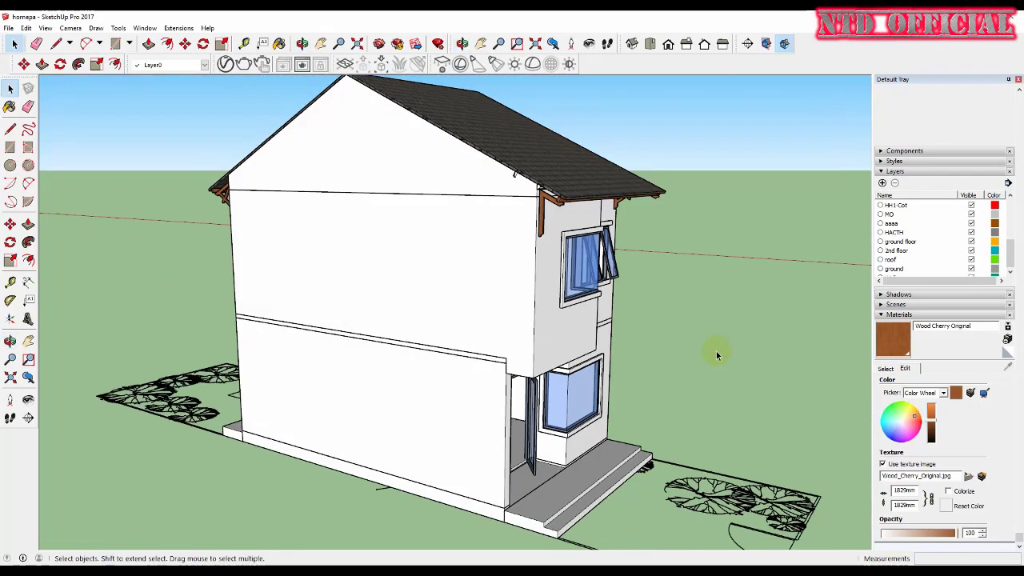
Draw a 50 × 100 rectangle at the corner beneath the upper bay and group it.
{"action": "scroll", "coordinate": [549, 388], "scroll_direction": "up", "scroll_amount": 3}
{"action": "scroll", "coordinate": [503, 354], "scroll_direction": "up", "scroll_amount": 2}
{"action": "scroll", "coordinate": [579, 356], "scroll_direction": "up", "scroll_amount": 2}
{"action": "scroll", "coordinate": [579, 356], "scroll_direction": "up", "scroll_amount": 1}
{"action": "key", "text": "r"}
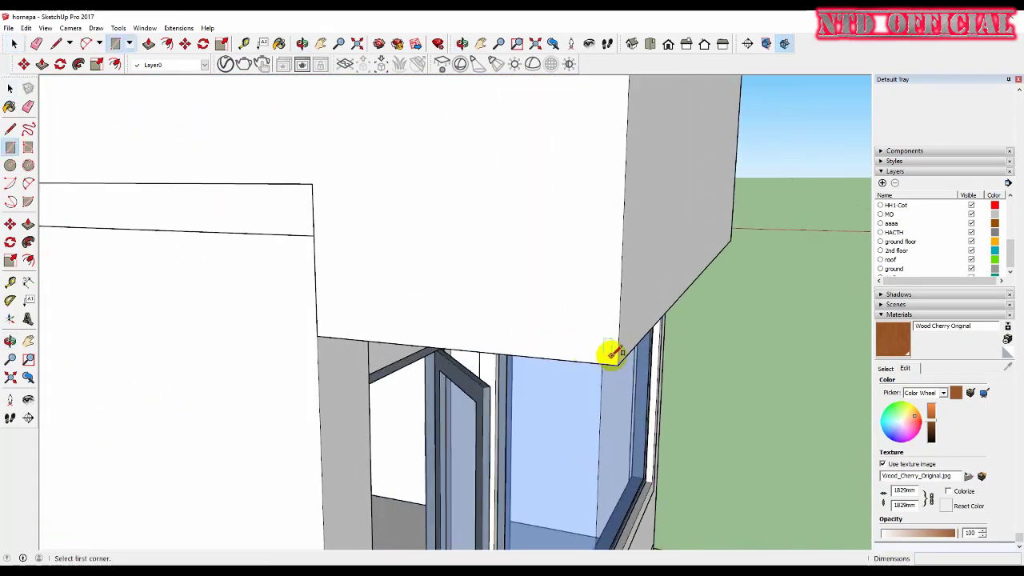
{"action": "left_click", "coordinate": [617, 364]}
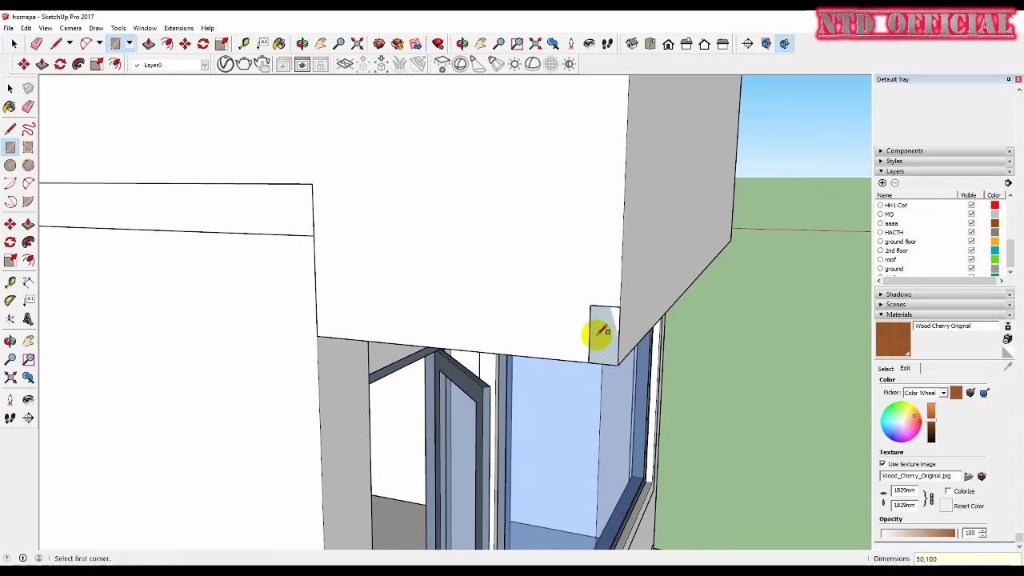
{"action": "key", "text": "space"}
{"action": "right_click", "coordinate": [599, 337]}
{"action": "left_click", "coordinate": [640, 434]}
Draw a path line along the upper bay's bottom edge.
{"action": "key", "text": "m"}
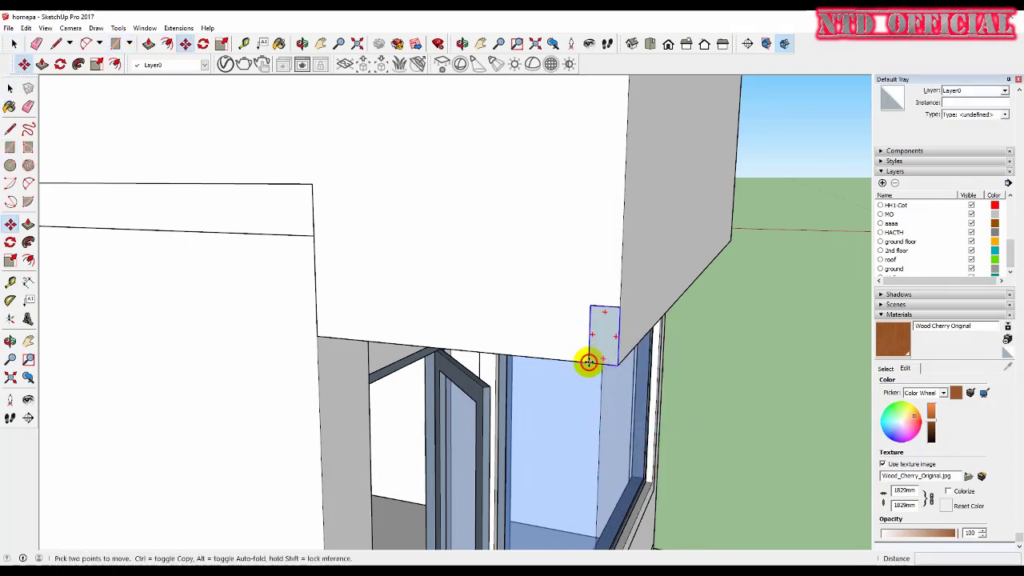
{"action": "key", "text": "space"}
{"action": "mouse_move", "coordinate": [631, 338]}
{"action": "middle_mouse_down"}
{"action": "mouse_move", "coordinate": [761, 336]}
{"action": "mouse_move", "coordinate": [192, 378]}
{"action": "middle_mouse_up"}
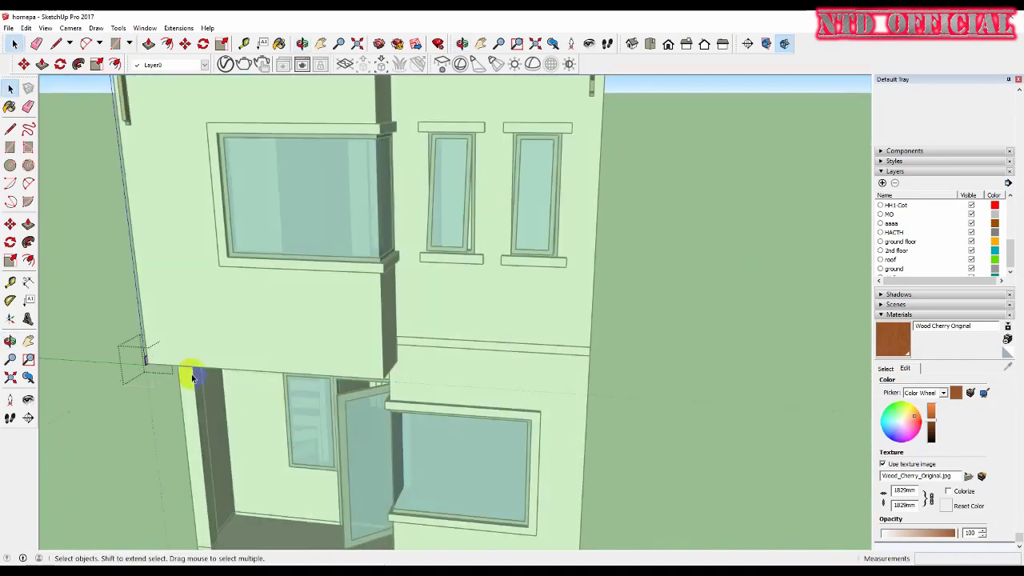
{"action": "scroll", "coordinate": [176, 368], "scroll_direction": "up", "scroll_amount": 2}
{"action": "key", "text": "l"}
{"action": "left_click", "coordinate": [462, 383]}
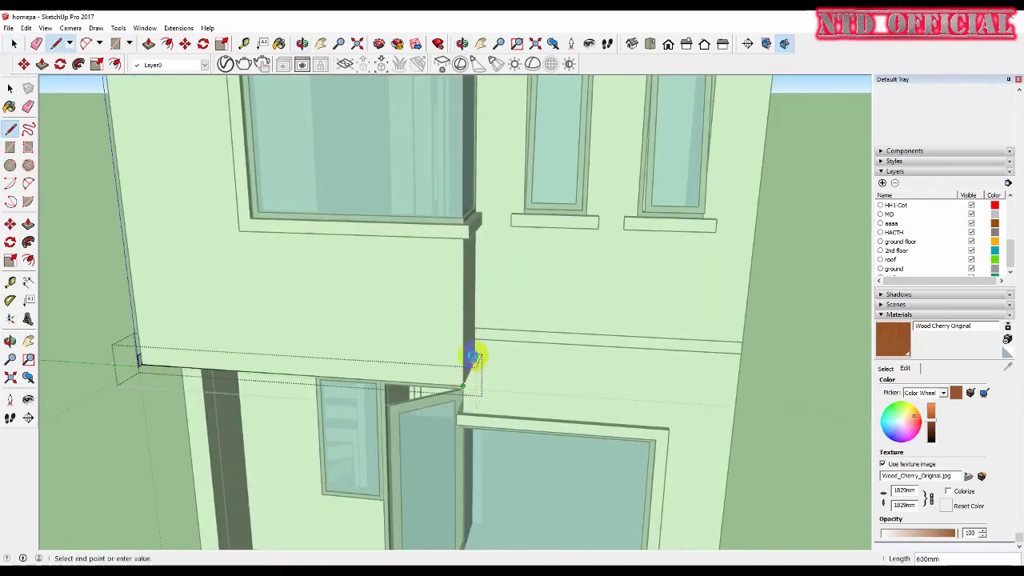
{"action": "middle_click_drag", "start_coordinate": [474, 357], "coordinate": [336, 383]}
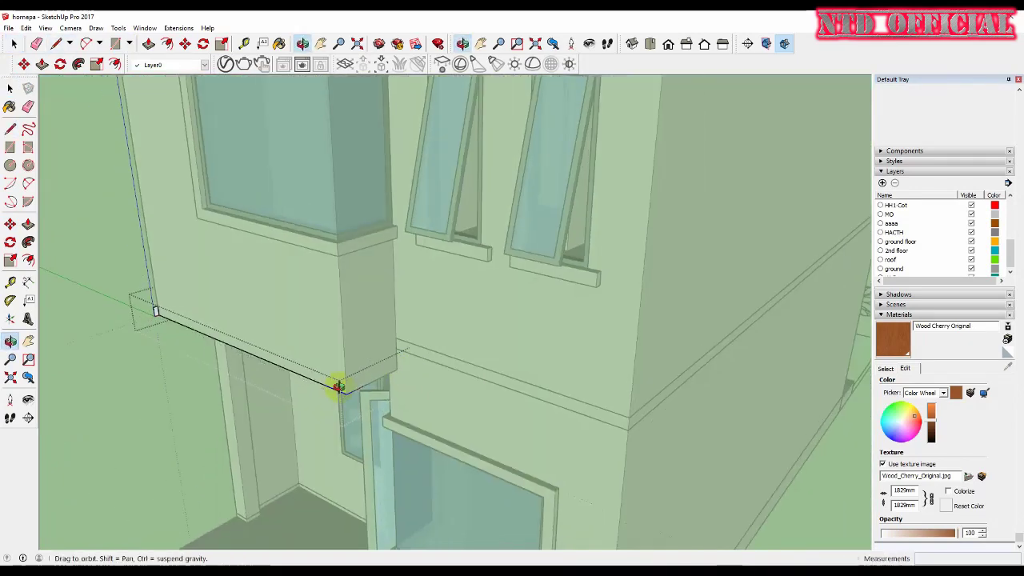
{"action": "scroll", "coordinate": [336, 384], "scroll_direction": "up", "scroll_amount": 2}
{"action": "key", "text": "space"}
Follow Me the rectangle along the bay edge and reverse the trim strip's faces.
{"action": "left_click_drag", "start_coordinate": [188, 323], "coordinate": [560, 377]}
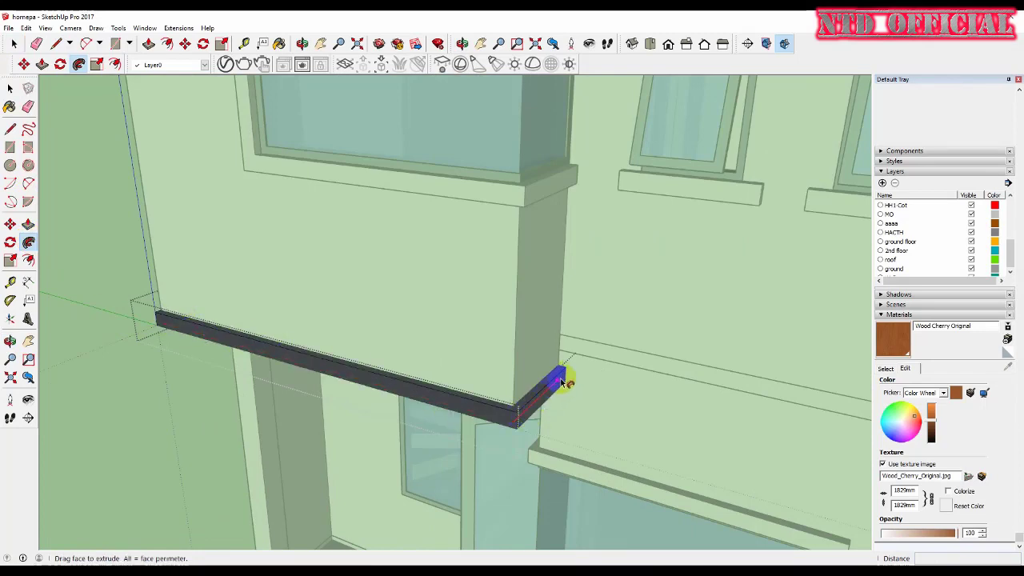
{"action": "mouse_move", "coordinate": [572, 366]}
{"action": "middle_mouse_down"}
{"action": "mouse_move", "coordinate": [810, 355]}
{"action": "mouse_move", "coordinate": [766, 274]}
{"action": "middle_mouse_up"}
{"action": "left_click", "coordinate": [617, 365]}
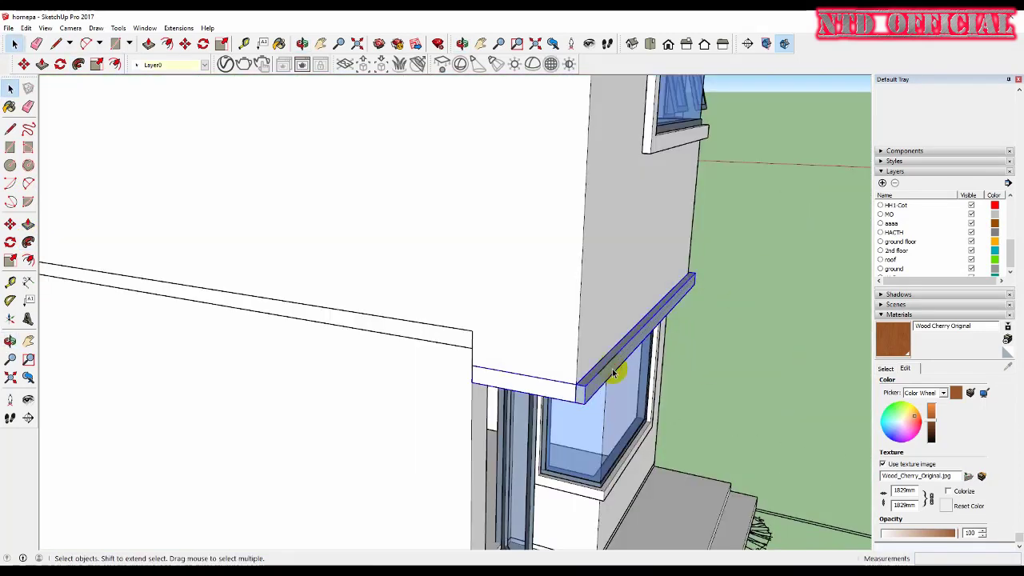
{"action": "right_click", "coordinate": [614, 372]}
{"action": "left_click", "coordinate": [651, 484]}
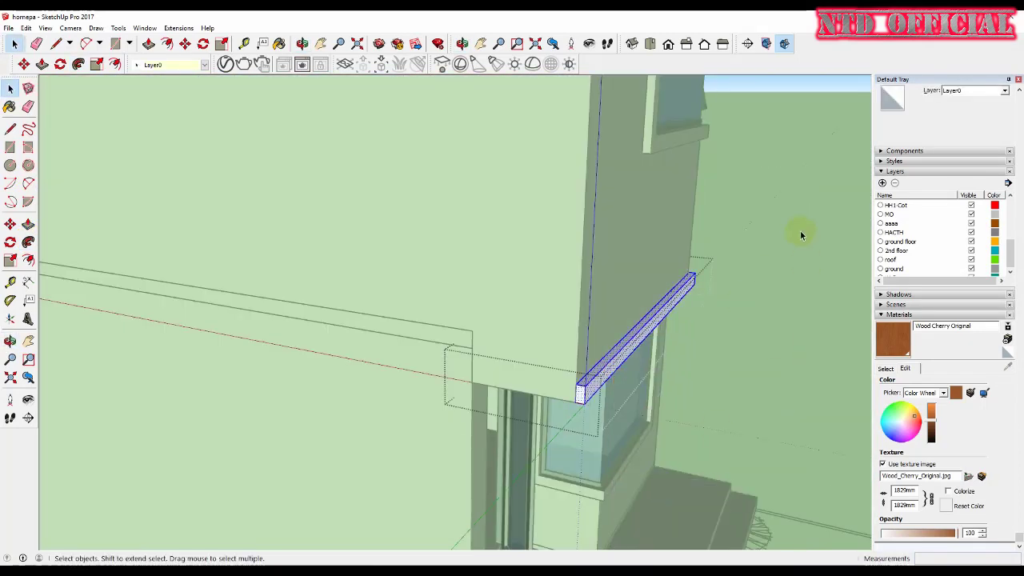
{"action": "mouse_move", "coordinate": [800, 231]}
{"action": "middle_mouse_down"}
{"action": "mouse_move", "coordinate": [765, 303]}
{"action": "mouse_move", "coordinate": [304, 347]}
{"action": "mouse_move", "coordinate": [606, 299]}
{"action": "mouse_move", "coordinate": [359, 304]}
{"action": "mouse_move", "coordinate": [475, 165]}
{"action": "mouse_move", "coordinate": [612, 188]}
{"action": "mouse_move", "coordinate": [614, 277]}
{"action": "mouse_move", "coordinate": [592, 245]}
{"action": "mouse_move", "coordinate": [633, 245]}
{"action": "mouse_move", "coordinate": [652, 295]}
{"action": "mouse_move", "coordinate": [365, 290]}
{"action": "mouse_move", "coordinate": [350, 272]}
{"action": "middle_mouse_up"}
{"action": "scroll", "coordinate": [332, 303], "scroll_direction": "up", "scroll_amount": 5}
{"action": "scroll", "coordinate": [363, 300], "scroll_direction": "up", "scroll_amount": 5}
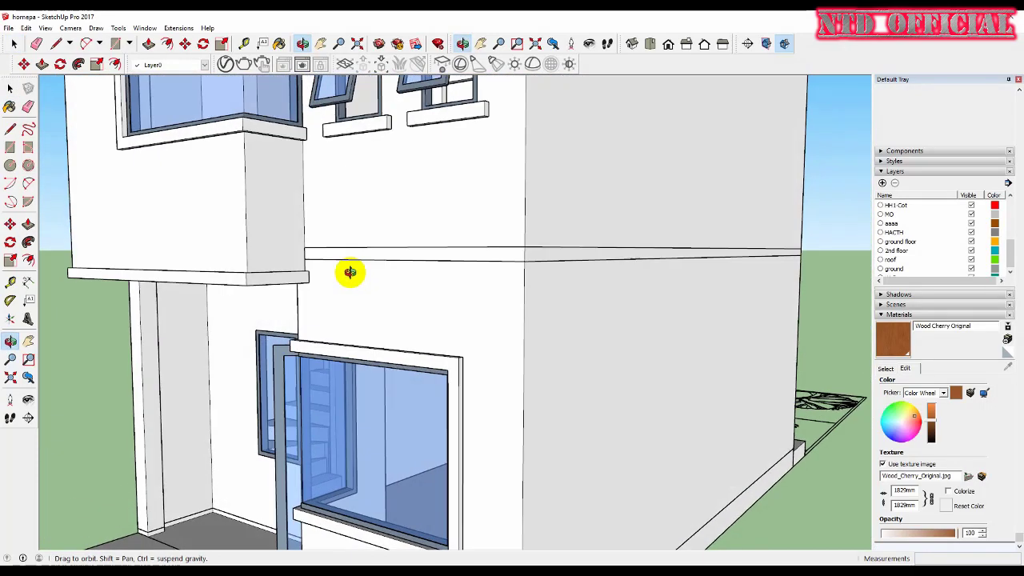
Draw a rectangular ledge face along the overhang, group it, and extrude it 20mm.
{"action": "key", "text": "r"}
{"action": "left_click", "coordinate": [308, 249]}
{"action": "left_click", "coordinate": [512, 260]}
{"action": "key", "text": "space"}
{"action": "right_click", "coordinate": [512, 260]}
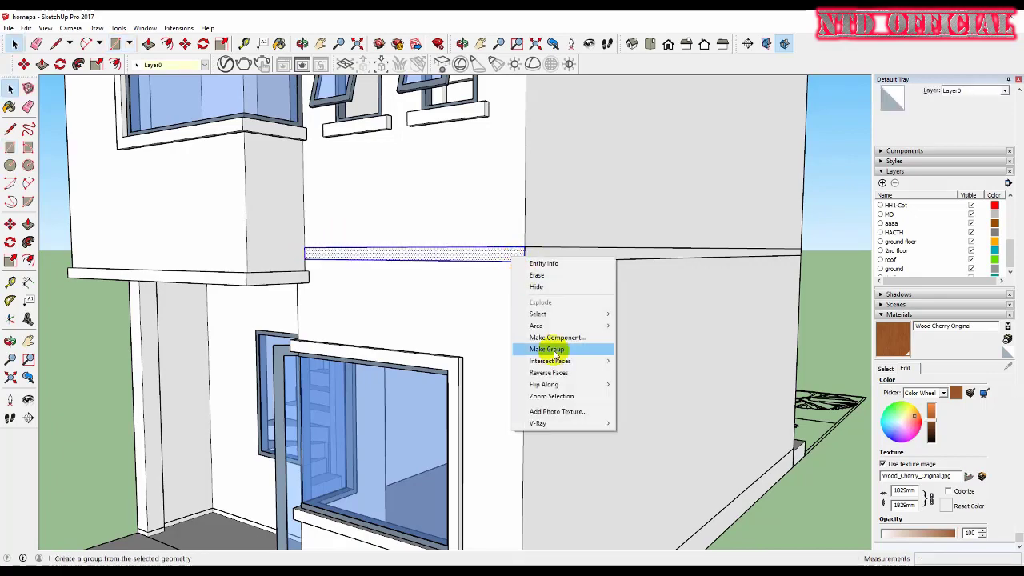
{"action": "left_click", "coordinate": [525, 349]}
{"action": "key", "text": "p"}
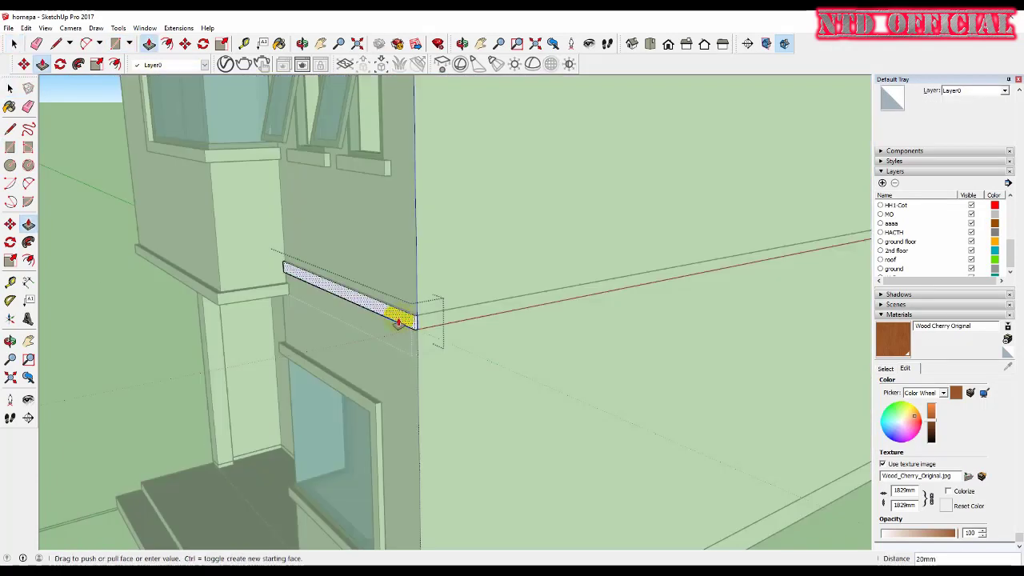
{"action": "left_click", "coordinate": [397, 322]}
{"action": "key", "text": "space"}
Draw the triangular trim profile at the corner overhang and make it a group.
{"action": "scroll", "coordinate": [267, 320], "scroll_direction": "down", "scroll_amount": 5}
{"action": "mouse_move", "coordinate": [565, 296]}
{"action": "middle_mouse_down"}
{"action": "mouse_move", "coordinate": [397, 291]}
{"action": "mouse_move", "coordinate": [322, 357]}
{"action": "middle_mouse_up"}
{"action": "scroll", "coordinate": [423, 315], "scroll_direction": "up", "scroll_amount": 3}
{"action": "middle_click_drag", "start_coordinate": [423, 315], "coordinate": [731, 312]}
{"action": "scroll", "coordinate": [552, 296], "scroll_direction": "up", "scroll_amount": 2}
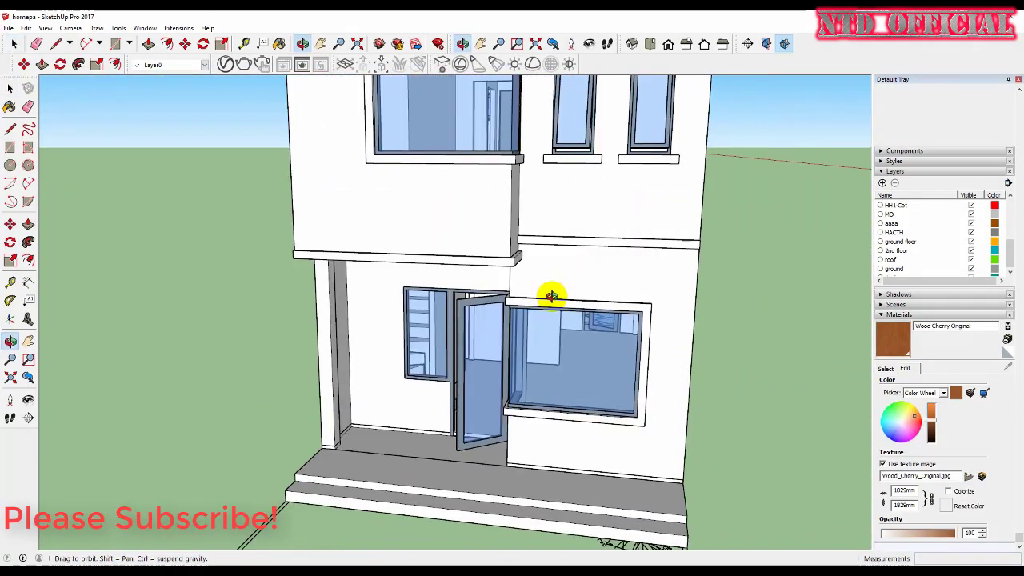
{"action": "scroll", "coordinate": [547, 299], "scroll_direction": "down", "scroll_amount": 3}
{"action": "mouse_move", "coordinate": [503, 248]}
{"action": "middle_mouse_down"}
{"action": "mouse_move", "coordinate": [423, 264]}
{"action": "mouse_move", "coordinate": [621, 300]}
{"action": "mouse_move", "coordinate": [519, 320]}
{"action": "middle_mouse_up"}
{"action": "scroll", "coordinate": [520, 320], "scroll_direction": "up", "scroll_amount": 3}
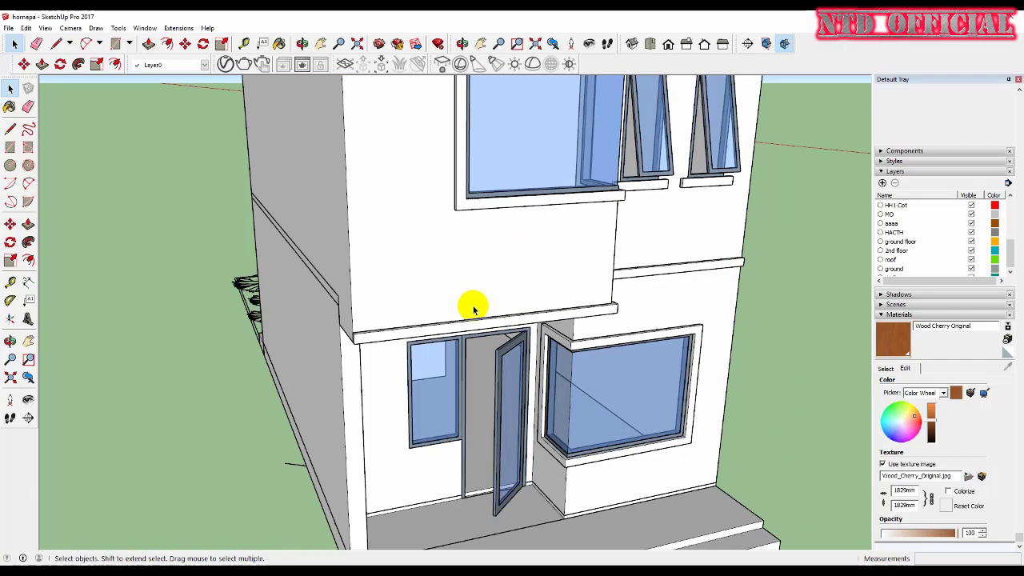
{"action": "scroll", "coordinate": [473, 309], "scroll_direction": "down", "scroll_amount": 2}
{"action": "mouse_move", "coordinate": [446, 304]}
{"action": "middle_mouse_down"}
{"action": "mouse_move", "coordinate": [564, 306]}
{"action": "mouse_move", "coordinate": [571, 288]}
{"action": "middle_mouse_up"}
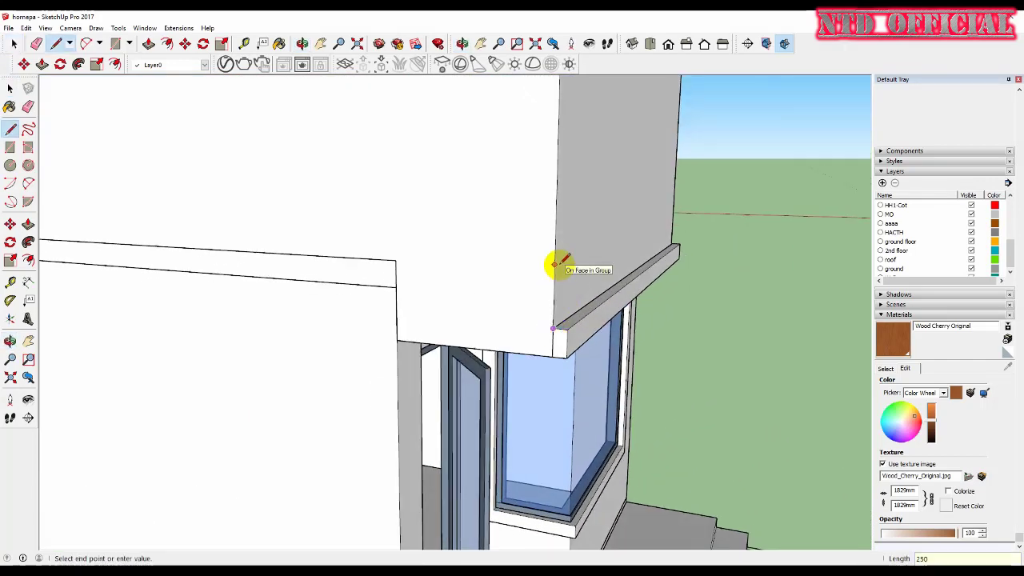
{"action": "mouse_move", "coordinate": [585, 244]}
{"action": "middle_mouse_down"}
{"action": "mouse_move", "coordinate": [617, 320]}
{"action": "mouse_move", "coordinate": [560, 338]}
{"action": "mouse_move", "coordinate": [593, 339]}
{"action": "middle_mouse_up"}
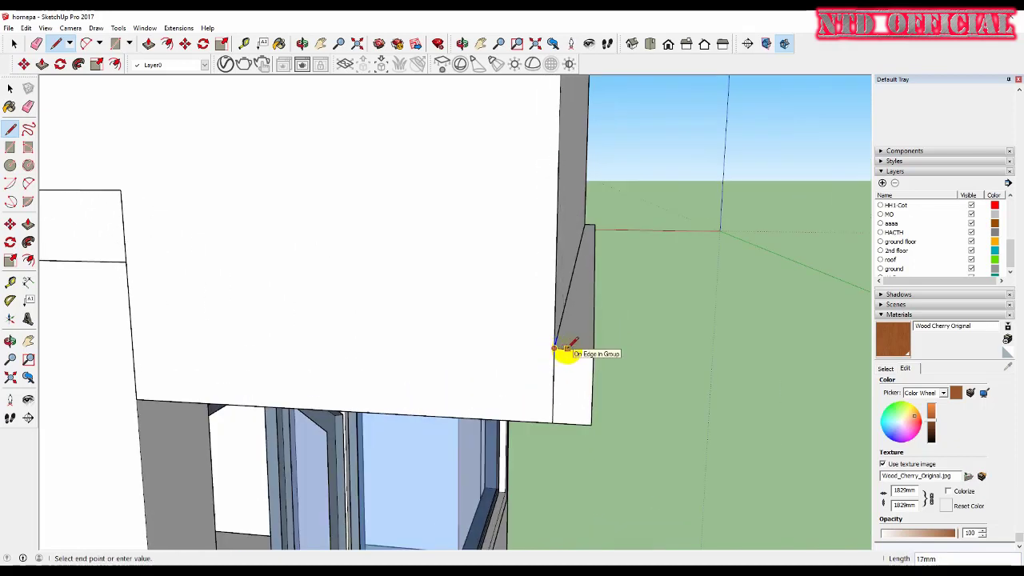
{"action": "key", "text": "space"}
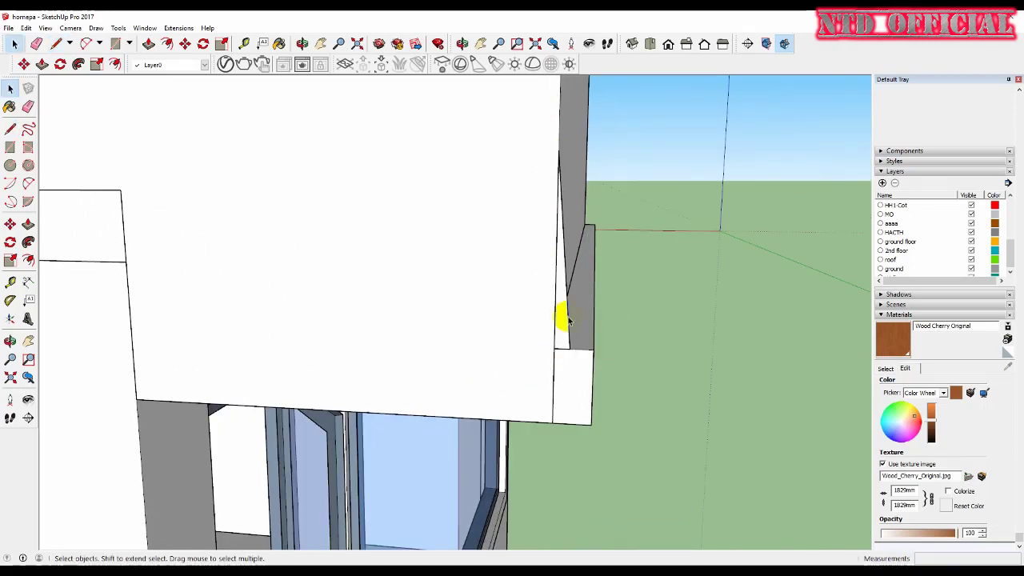
{"action": "right_click", "coordinate": [564, 322]}
{"action": "left_click", "coordinate": [616, 411]}
Draw a line from the overhang corner to finish the trim profile.
{"action": "mouse_move", "coordinate": [560, 331]}
{"action": "middle_mouse_down"}
{"action": "mouse_move", "coordinate": [536, 320]}
{"action": "mouse_move", "coordinate": [404, 338]}
{"action": "mouse_move", "coordinate": [429, 306]}
{"action": "middle_mouse_up"}
{"action": "scroll", "coordinate": [404, 338], "scroll_direction": "down", "scroll_amount": 5}
{"action": "scroll", "coordinate": [343, 315], "scroll_direction": "up", "scroll_amount": 2}
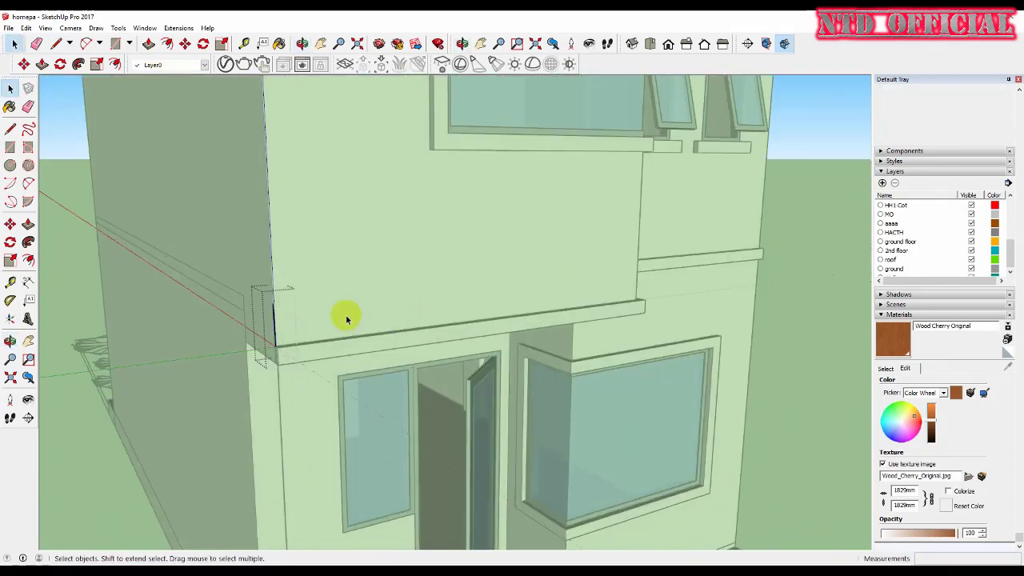
{"action": "key", "text": "l"}
{"action": "scroll", "coordinate": [287, 301], "scroll_direction": "up", "scroll_amount": 3}
{"action": "left_click", "coordinate": [260, 281]}
{"action": "scroll", "coordinate": [715, 275], "scroll_direction": "down", "scroll_amount": 5}
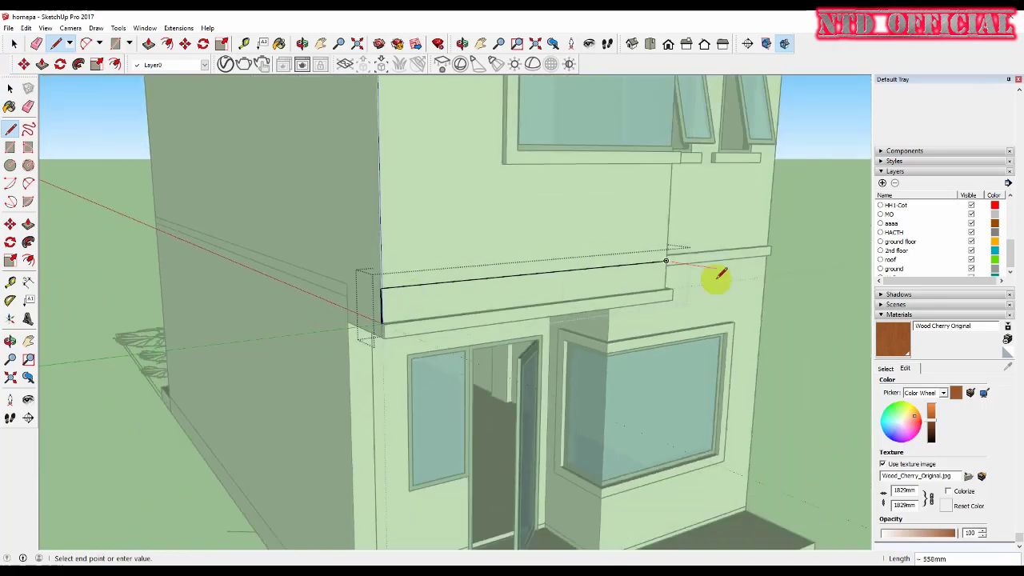
{"action": "scroll", "coordinate": [237, 264], "scroll_direction": "up", "scroll_amount": 5}
{"action": "key", "text": "space"}
Sweep the profile along the overhang edge with Follow Me.
{"action": "middle_click_drag", "start_coordinate": [520, 269], "coordinate": [418, 396]}
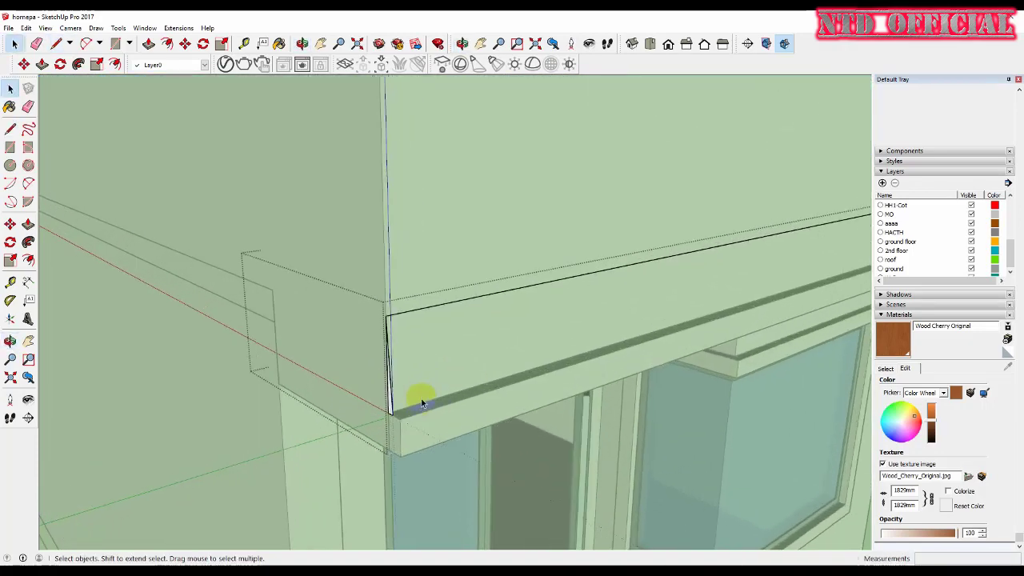
{"action": "scroll", "coordinate": [419, 395], "scroll_direction": "up", "scroll_amount": 3}
{"action": "left_click_drag", "start_coordinate": [404, 403], "coordinate": [552, 289]}
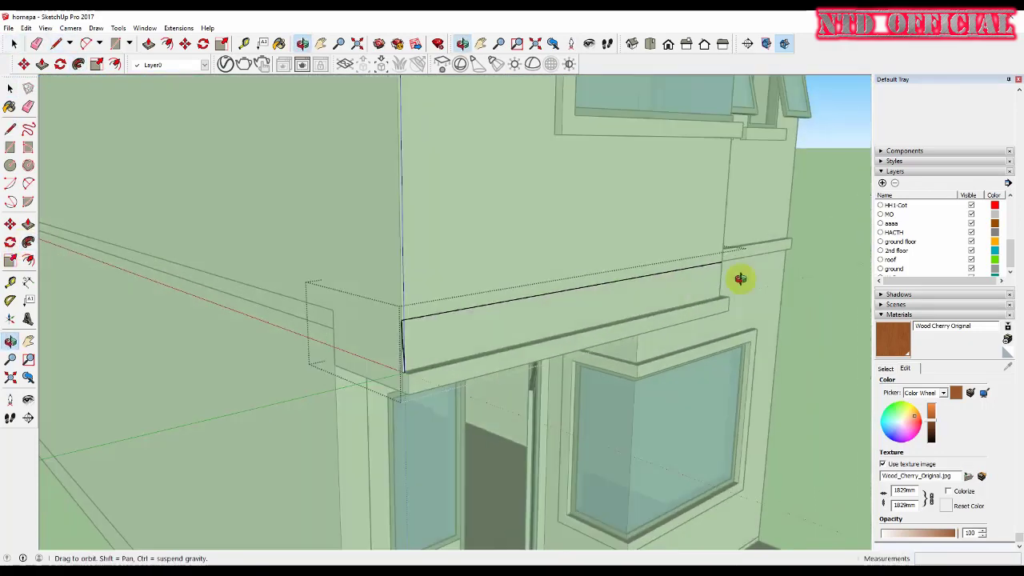
{"action": "key", "text": "space"}
{"action": "scroll", "coordinate": [411, 267], "scroll_direction": "down", "scroll_amount": 2}
Select the new extruded trim strip and orbit around to inspect the wood-clad band.
{"action": "scroll", "coordinate": [411, 268], "scroll_direction": "up", "scroll_amount": 4}
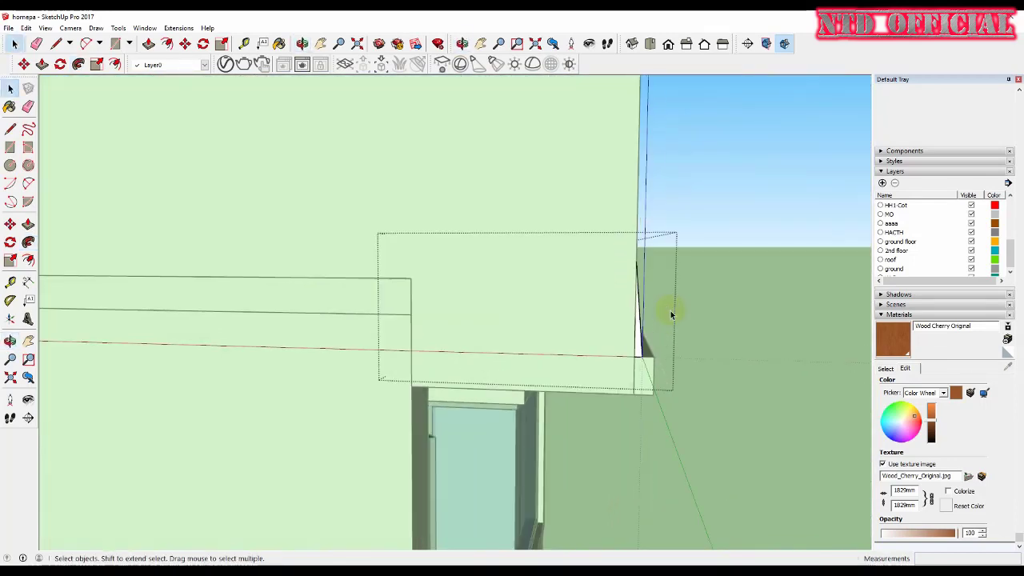
{"action": "middle_click_drag", "start_coordinate": [669, 313], "coordinate": [651, 338]}
{"action": "left_click", "coordinate": [644, 351]}
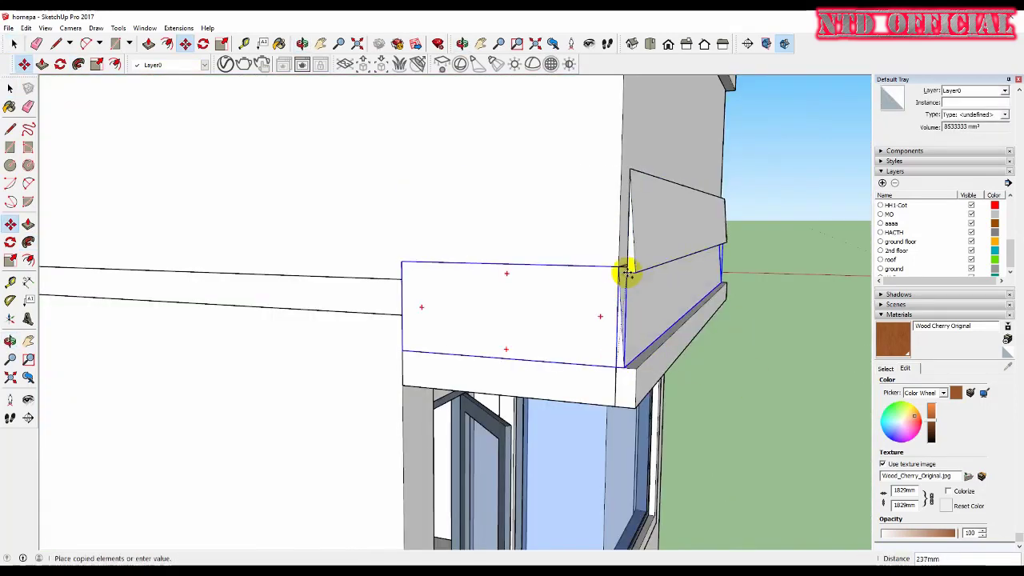
{"action": "mouse_move", "coordinate": [614, 274]}
{"action": "middle_mouse_down"}
{"action": "mouse_move", "coordinate": [679, 245]}
{"action": "mouse_move", "coordinate": [667, 304]}
{"action": "mouse_move", "coordinate": [463, 269]}
{"action": "mouse_move", "coordinate": [633, 286]}
{"action": "mouse_move", "coordinate": [686, 267]}
{"action": "mouse_move", "coordinate": [732, 296]}
{"action": "mouse_move", "coordinate": [457, 297]}
{"action": "mouse_move", "coordinate": [715, 311]}
{"action": "mouse_move", "coordinate": [692, 304]}
{"action": "mouse_move", "coordinate": [606, 322]}
{"action": "middle_mouse_up"}
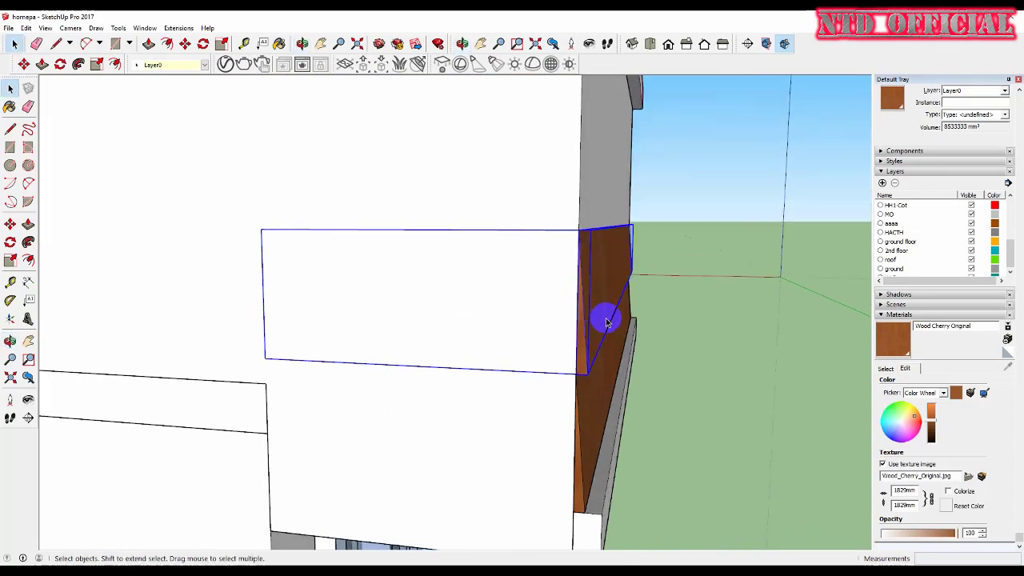
{"action": "mouse_move", "coordinate": [576, 230]}
{"action": "middle_mouse_down"}
{"action": "mouse_move", "coordinate": [667, 299]}
{"action": "mouse_move", "coordinate": [473, 257]}
{"action": "mouse_move", "coordinate": [509, 283]}
{"action": "mouse_move", "coordinate": [427, 314]}
{"action": "mouse_move", "coordinate": [480, 304]}
{"action": "mouse_move", "coordinate": [661, 352]}
{"action": "middle_mouse_up"}
{"action": "scroll", "coordinate": [427, 314], "scroll_direction": "down", "scroll_amount": 5}
{"action": "middle_click_drag", "start_coordinate": [470, 349], "coordinate": [384, 384]}
Copy the board panel upward and place the copy at the top of the wall.
{"action": "scroll", "coordinate": [400, 312], "scroll_direction": "up", "scroll_amount": 5}
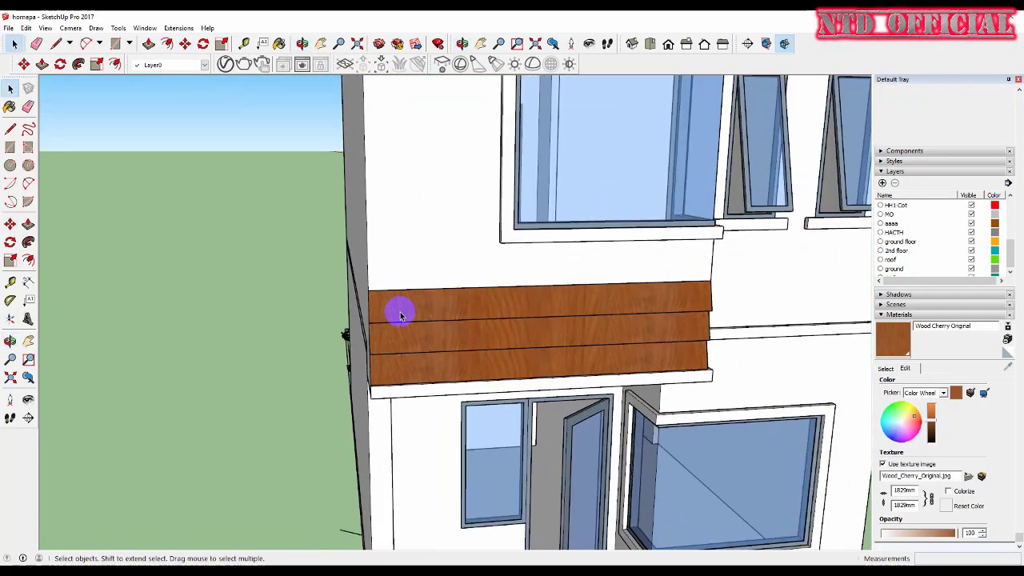
{"action": "middle_click_drag", "start_coordinate": [400, 313], "coordinate": [487, 279]}
{"action": "scroll", "coordinate": [541, 303], "scroll_direction": "up", "scroll_amount": 2}
{"action": "mouse_move", "coordinate": [517, 323]}
{"action": "middle_mouse_down"}
{"action": "mouse_move", "coordinate": [628, 327]}
{"action": "mouse_move", "coordinate": [715, 365]}
{"action": "mouse_move", "coordinate": [680, 380]}
{"action": "middle_mouse_up"}
{"action": "scroll", "coordinate": [632, 343], "scroll_direction": "up", "scroll_amount": 2}
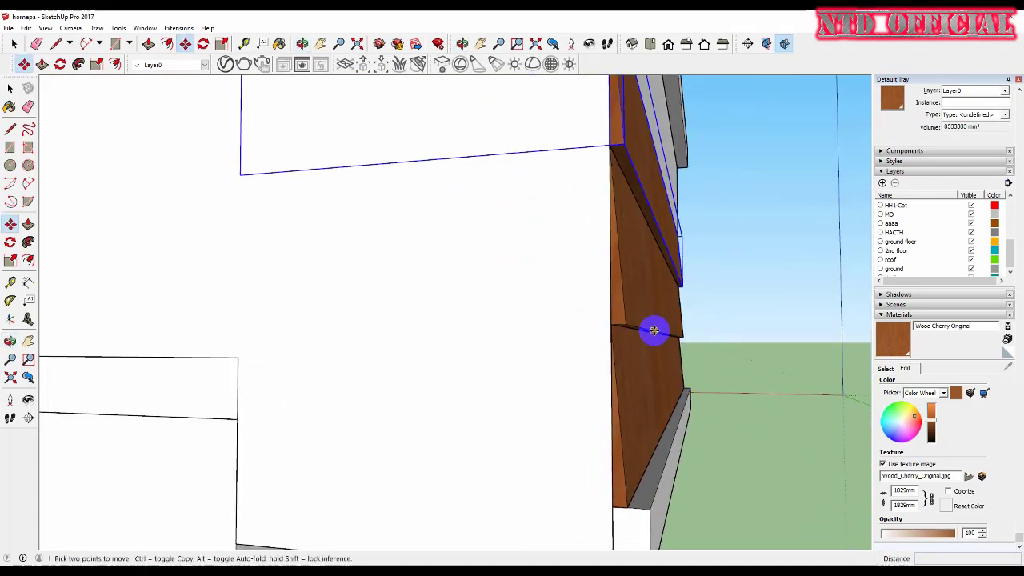
{"action": "scroll", "coordinate": [640, 327], "scroll_direction": "down", "scroll_amount": 2}
{"action": "middle_click_drag", "start_coordinate": [628, 320], "coordinate": [617, 256]}
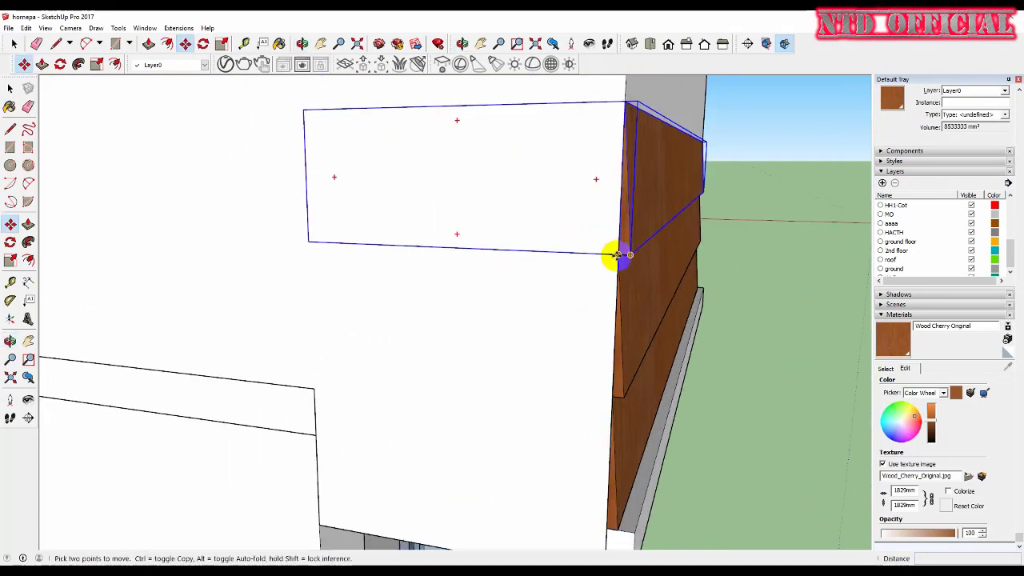
{"action": "left_click", "coordinate": [617, 254], "text": "ctrl"}
{"action": "scroll", "coordinate": [629, 136], "scroll_direction": "down", "scroll_amount": 1}
{"action": "scroll", "coordinate": [674, 165], "scroll_direction": "down", "scroll_amount": 2}
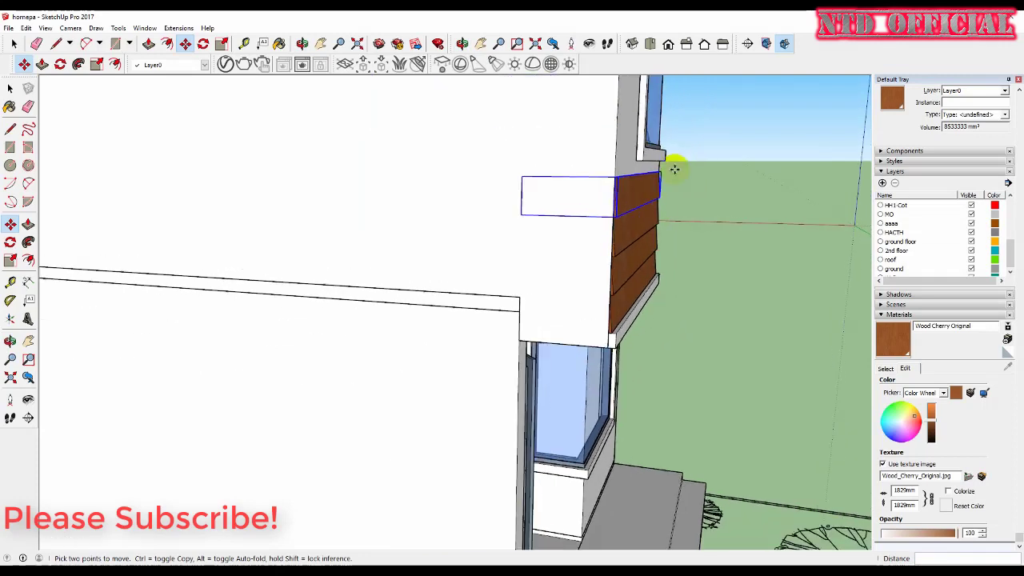
{"action": "scroll", "coordinate": [599, 179], "scroll_direction": "up", "scroll_amount": 2}
{"action": "left_click", "coordinate": [599, 178]}
{"action": "key", "text": "space"}
Select the thin triangular sliver at the wall edge.
{"action": "mouse_move", "coordinate": [726, 247]}
{"action": "middle_mouse_down"}
{"action": "mouse_move", "coordinate": [539, 248]}
{"action": "mouse_move", "coordinate": [549, 245]}
{"action": "middle_mouse_up"}
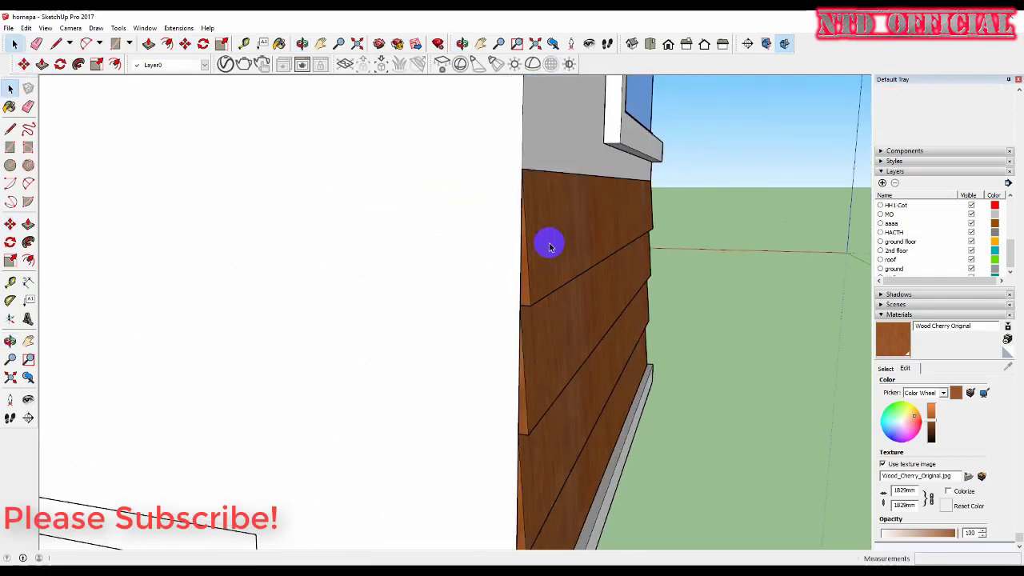
{"action": "key", "text": "space"}
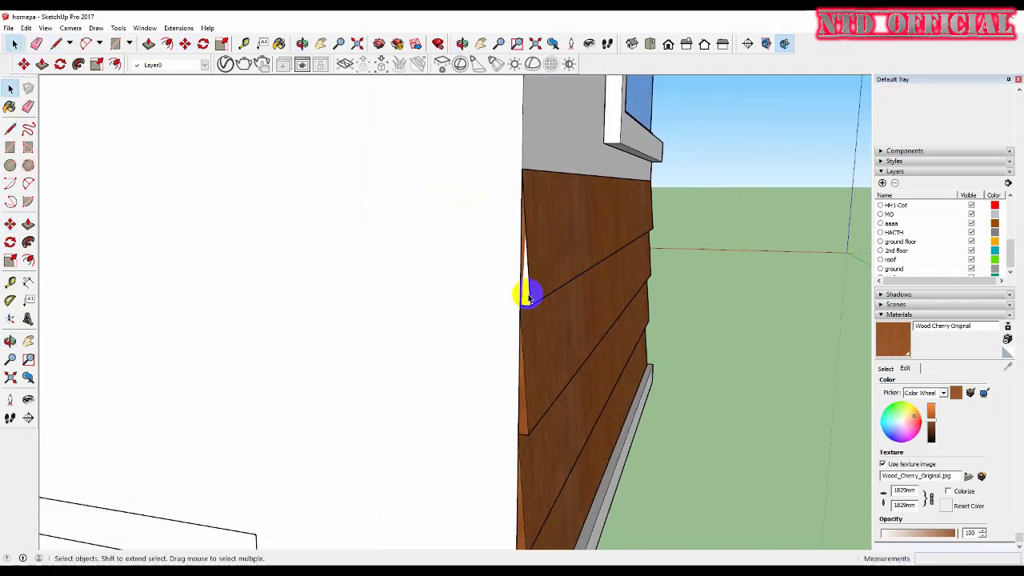
{"action": "right_click", "coordinate": [526, 294]}
{"action": "left_click", "coordinate": [544, 311]}
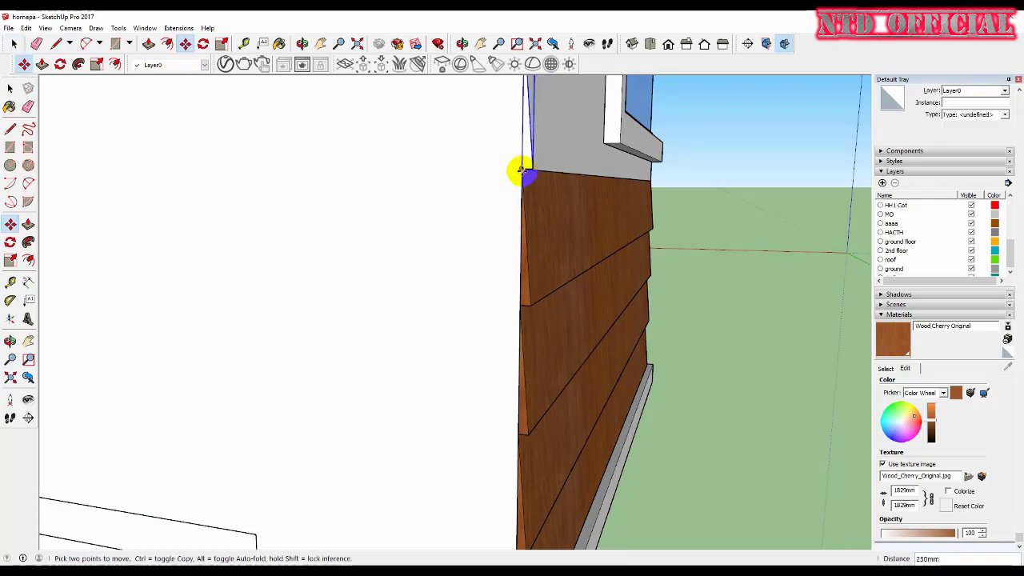
{"action": "scroll", "coordinate": [520, 170], "scroll_direction": "down", "scroll_amount": 2}
{"action": "scroll", "coordinate": [520, 307], "scroll_direction": "up", "scroll_amount": 2}
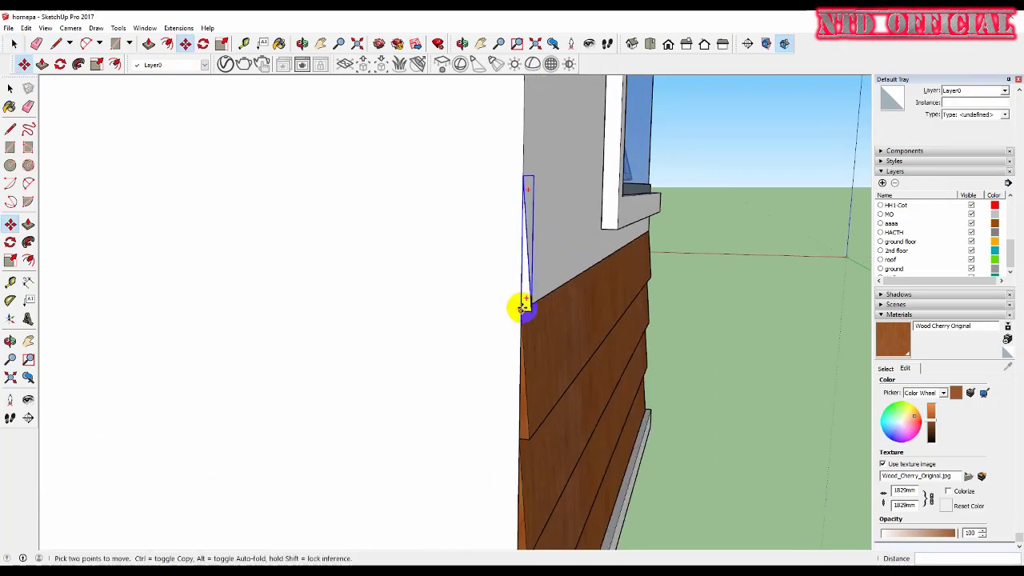
Copy the sliver along the wall edge with Move and Ctrl.
{"action": "left_click", "coordinate": [524, 172]}
{"action": "key", "text": "ctrl"}
{"action": "scroll", "coordinate": [524, 172], "scroll_direction": "down", "scroll_amount": 2}
{"action": "scroll", "coordinate": [556, 168], "scroll_direction": "up", "scroll_amount": 2}
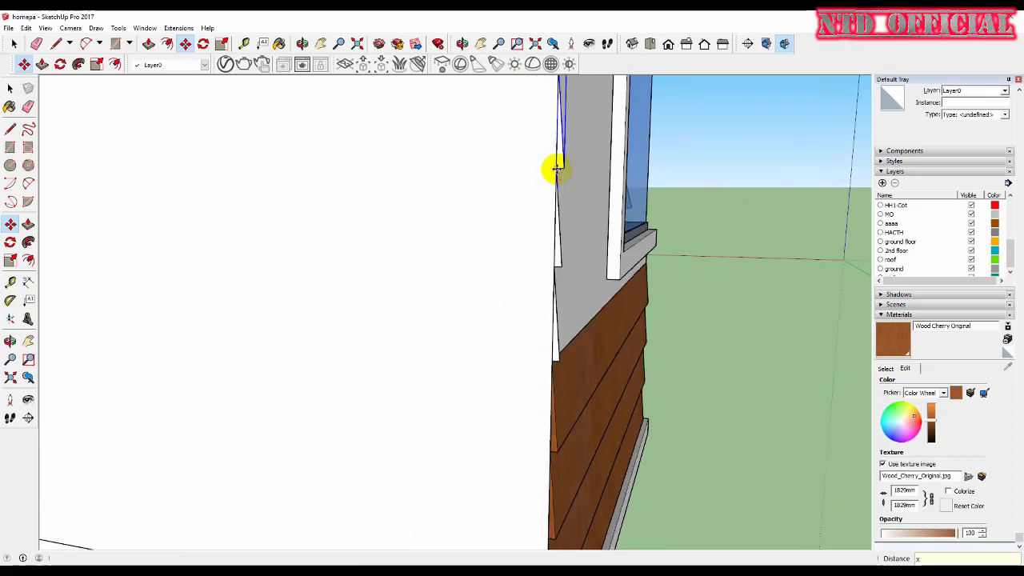
{"action": "scroll", "coordinate": [556, 173], "scroll_direction": "down", "scroll_amount": 2}
{"action": "scroll", "coordinate": [576, 206], "scroll_direction": "up", "scroll_amount": 2}
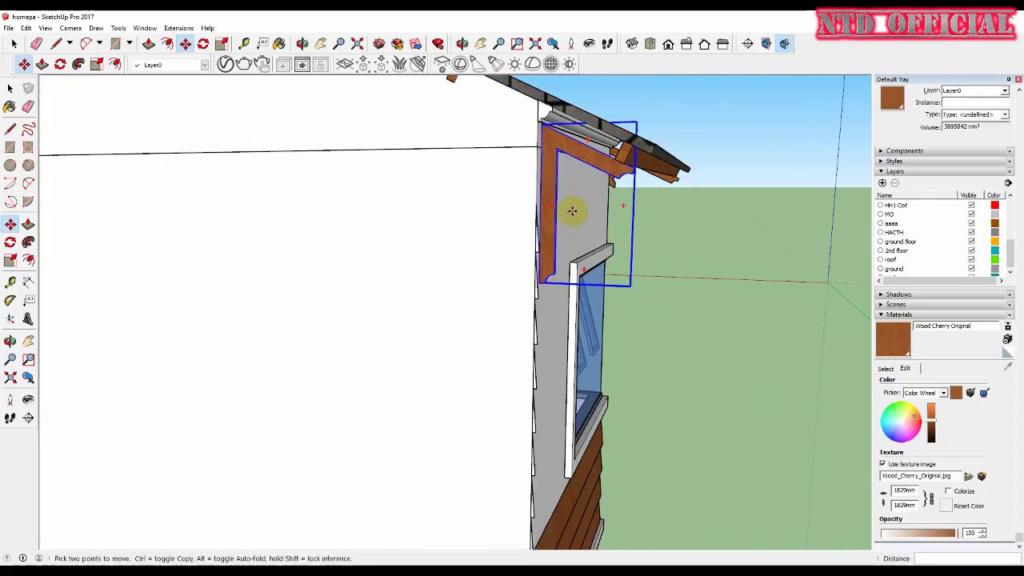
{"action": "key", "text": "space"}
Orbit toward the front wall and out to view the whole house.
{"action": "scroll", "coordinate": [572, 211], "scroll_direction": "up", "scroll_amount": 2}
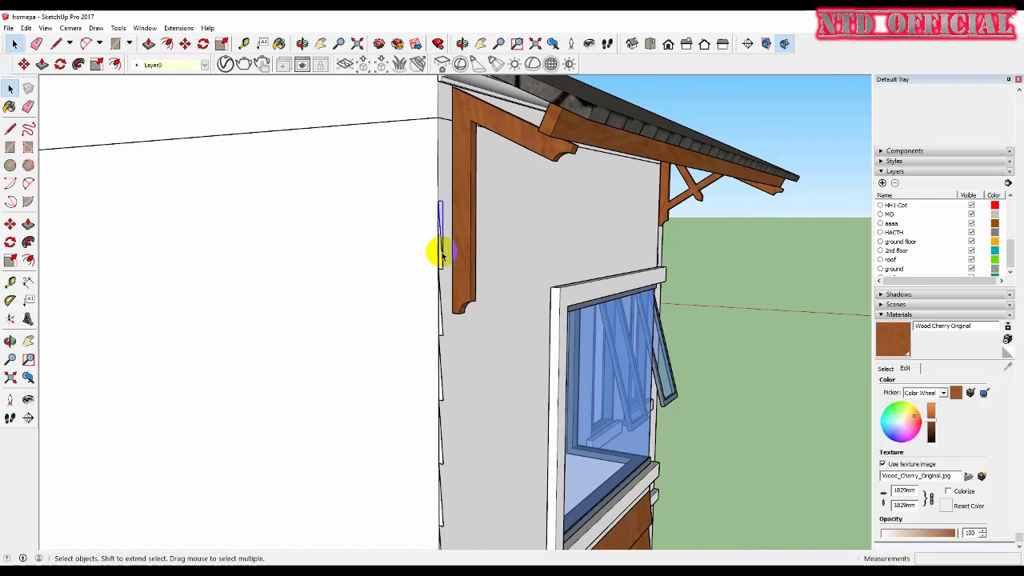
{"action": "scroll", "coordinate": [440, 255], "scroll_direction": "up", "scroll_amount": 2}
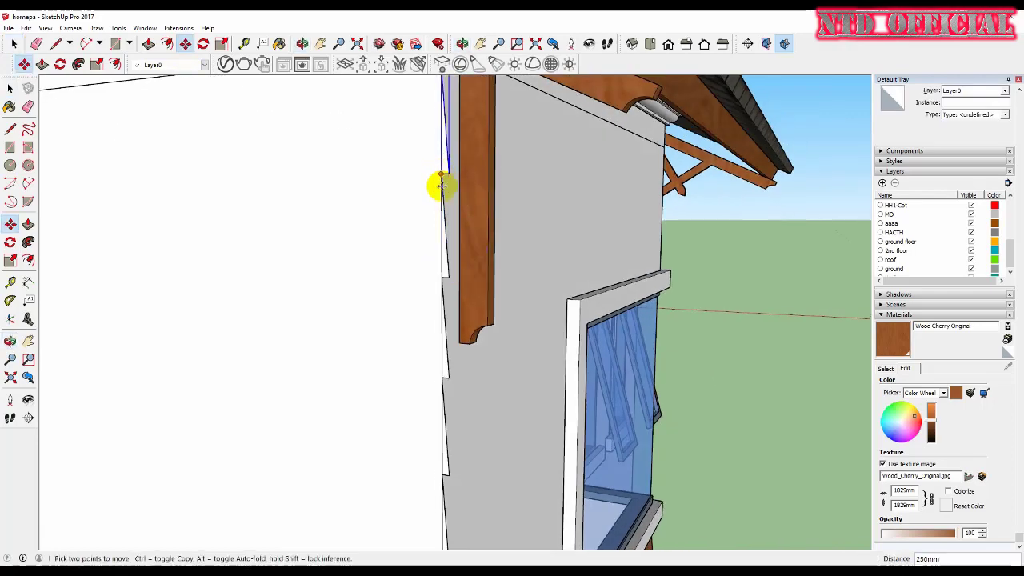
{"action": "scroll", "coordinate": [442, 186], "scroll_direction": "down", "scroll_amount": 3}
{"action": "middle_click_drag", "start_coordinate": [512, 229], "coordinate": [468, 125]}
{"action": "scroll", "coordinate": [546, 190], "scroll_direction": "up", "scroll_amount": 3}
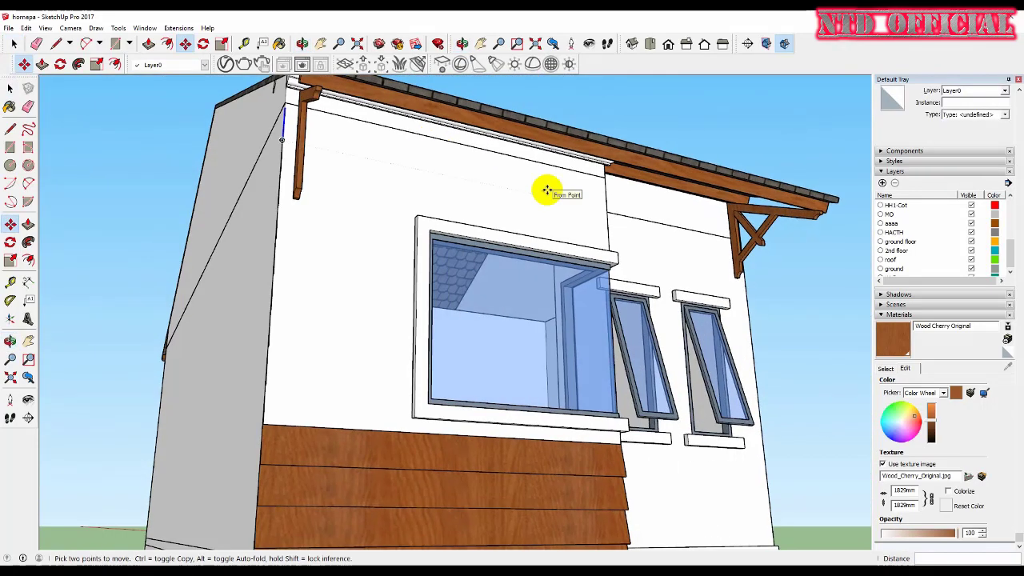
{"action": "scroll", "coordinate": [547, 190], "scroll_direction": "down", "scroll_amount": 2}
{"action": "scroll", "coordinate": [384, 213], "scroll_direction": "down", "scroll_amount": 5}
{"action": "mouse_move", "coordinate": [617, 247]}
{"action": "middle_mouse_down"}
{"action": "mouse_move", "coordinate": [576, 313]}
{"action": "mouse_move", "coordinate": [591, 248]}
{"action": "mouse_move", "coordinate": [520, 260]}
{"action": "middle_mouse_up"}
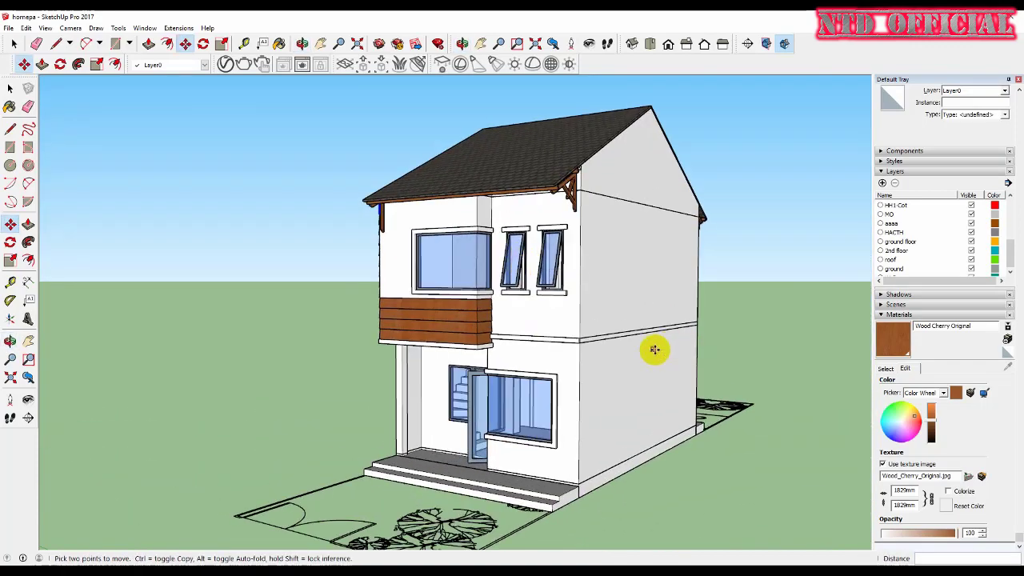
Pull the thin board beneath the upper side window out into a 1020mm board.
{"action": "mouse_move", "coordinate": [654, 350]}
{"action": "middle_mouse_down"}
{"action": "mouse_move", "coordinate": [521, 354]}
{"action": "mouse_move", "coordinate": [651, 336]}
{"action": "middle_mouse_up"}
{"action": "scroll", "coordinate": [473, 338], "scroll_direction": "up", "scroll_amount": 3}
{"action": "scroll", "coordinate": [515, 343], "scroll_direction": "up", "scroll_amount": 2}
{"action": "scroll", "coordinate": [514, 343], "scroll_direction": "up", "scroll_amount": 2}
{"action": "scroll", "coordinate": [712, 343], "scroll_direction": "down", "scroll_amount": 2}
{"action": "mouse_move", "coordinate": [713, 343]}
{"action": "middle_mouse_down"}
{"action": "mouse_move", "coordinate": [567, 320]}
{"action": "mouse_move", "coordinate": [452, 336]}
{"action": "middle_mouse_up"}
{"action": "scroll", "coordinate": [540, 301], "scroll_direction": "down", "scroll_amount": 2}
{"action": "scroll", "coordinate": [383, 263], "scroll_direction": "up", "scroll_amount": 2}
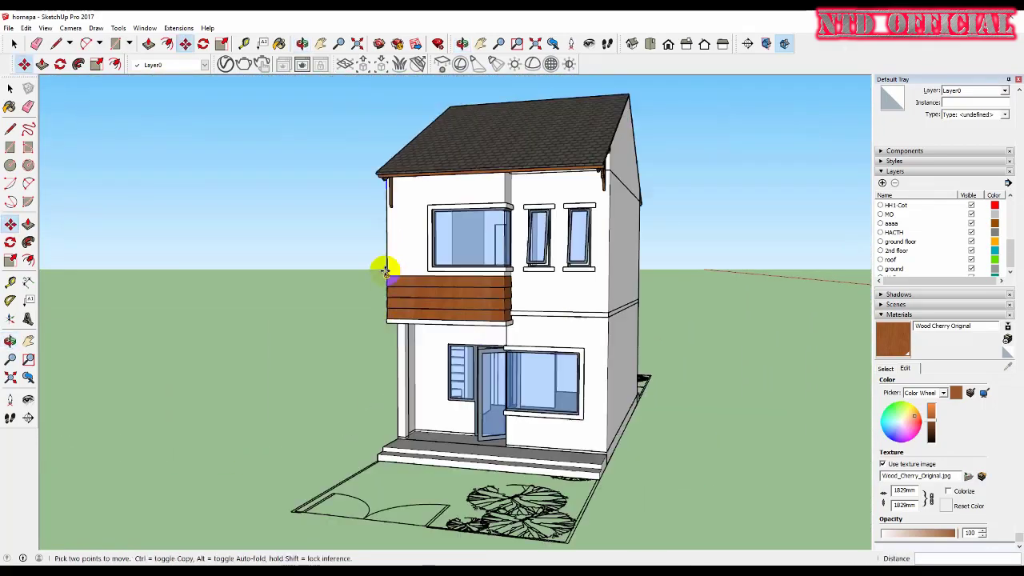
{"action": "scroll", "coordinate": [515, 199], "scroll_direction": "up", "scroll_amount": 3}
{"action": "middle_click_drag", "start_coordinate": [514, 200], "coordinate": [610, 240]}
{"action": "scroll", "coordinate": [443, 217], "scroll_direction": "up", "scroll_amount": 3}
{"action": "key", "text": "space"}
{"action": "scroll", "coordinate": [444, 220], "scroll_direction": "up", "scroll_amount": 1}
{"action": "double_click", "coordinate": [443, 220]}
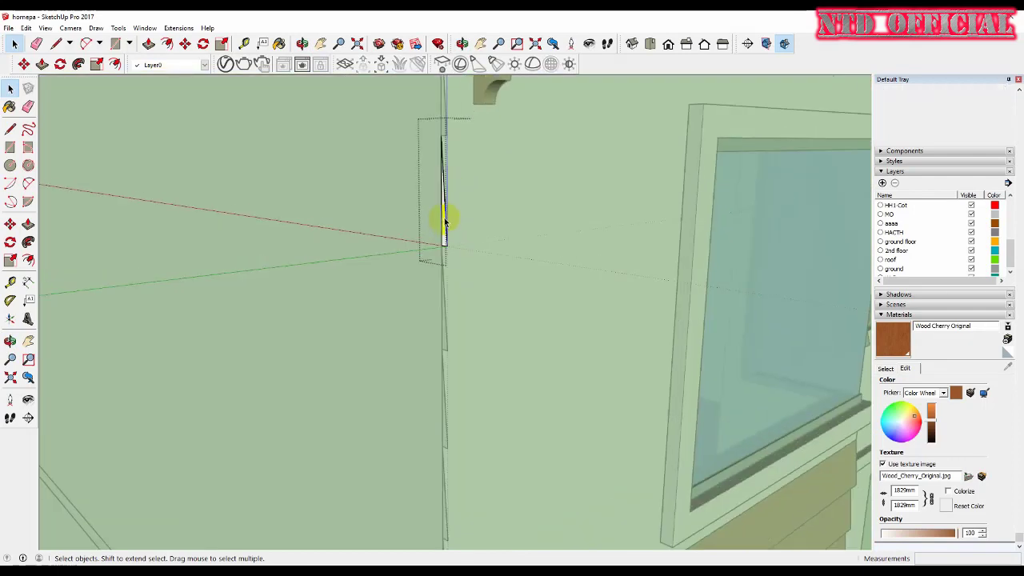
{"action": "left_click_drag", "start_coordinate": [444, 224], "coordinate": [687, 193]}
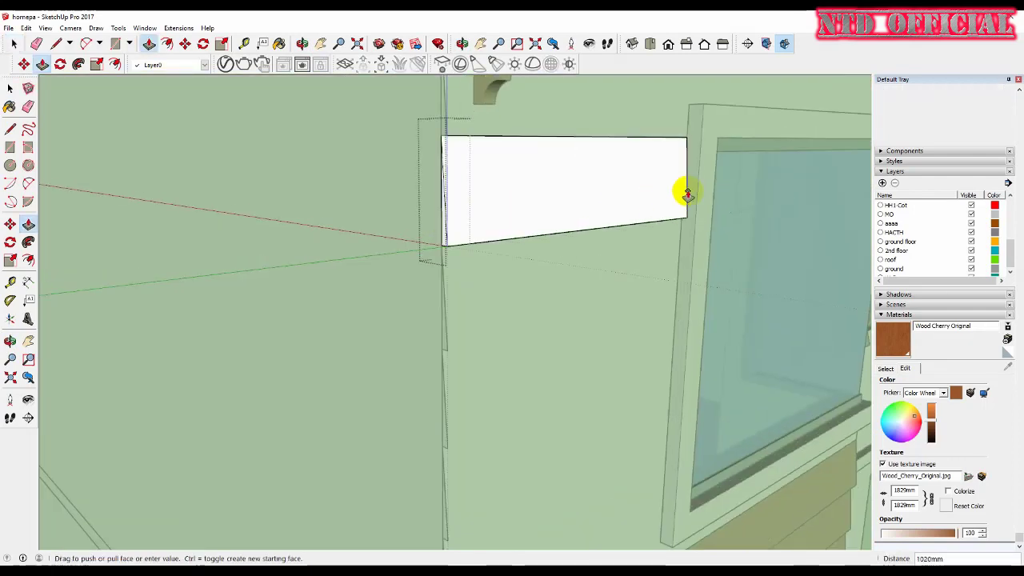
Edit the remaining thin siding elements lower on the wall.
{"action": "double_click", "coordinate": [444, 340]}
{"action": "key", "text": "space"}
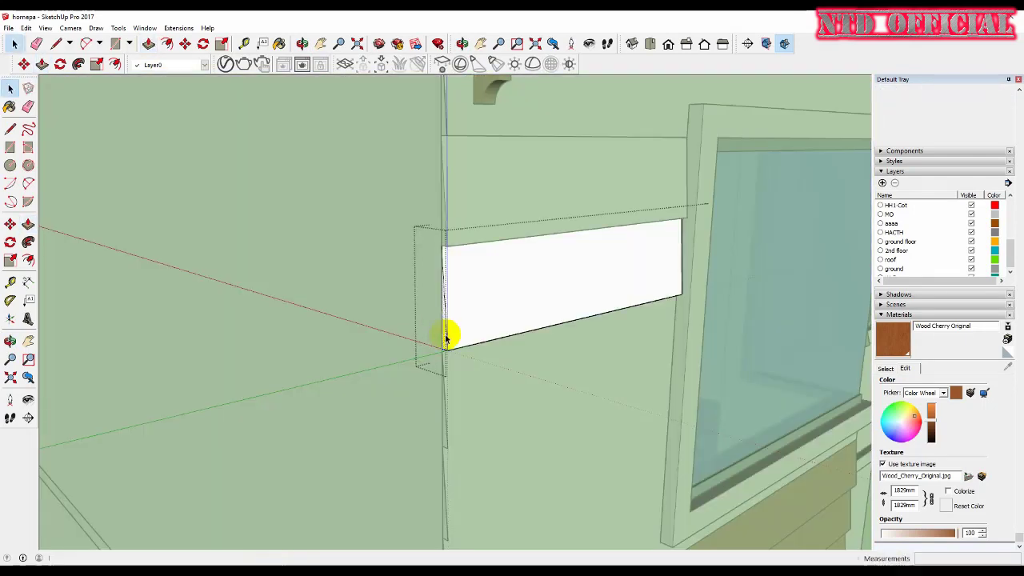
{"action": "double_click", "coordinate": [445, 436]}
{"action": "key", "text": "space"}
{"action": "mouse_move", "coordinate": [446, 439]}
{"action": "middle_mouse_down"}
{"action": "mouse_move", "coordinate": [478, 288]}
{"action": "mouse_move", "coordinate": [457, 453]}
{"action": "middle_mouse_up"}
{"action": "key", "text": "p"}
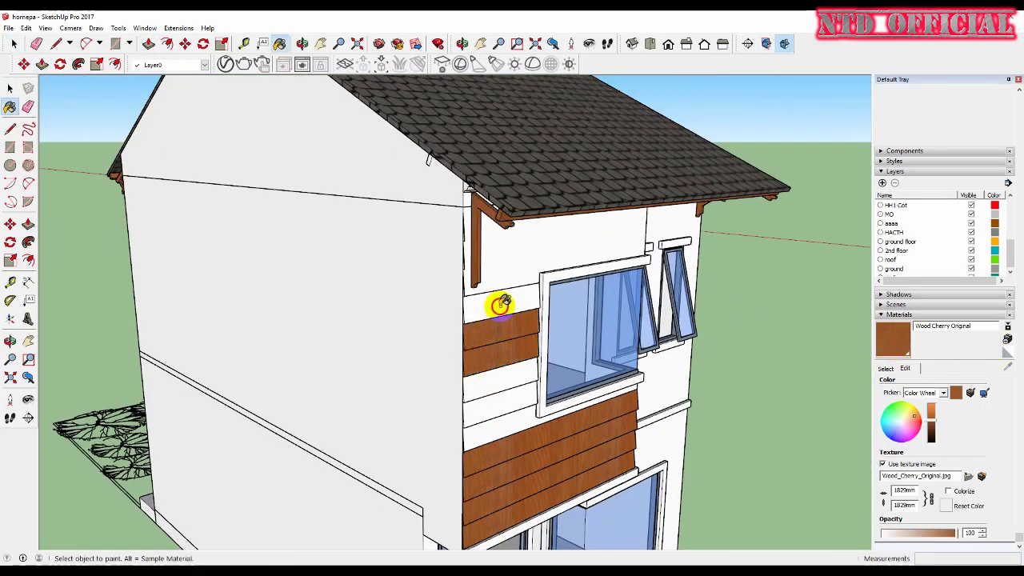
{"action": "scroll", "coordinate": [521, 402], "scroll_direction": "up", "scroll_amount": 5}
{"action": "scroll", "coordinate": [456, 435], "scroll_direction": "up", "scroll_amount": 3}
{"action": "double_click", "coordinate": [428, 444]}
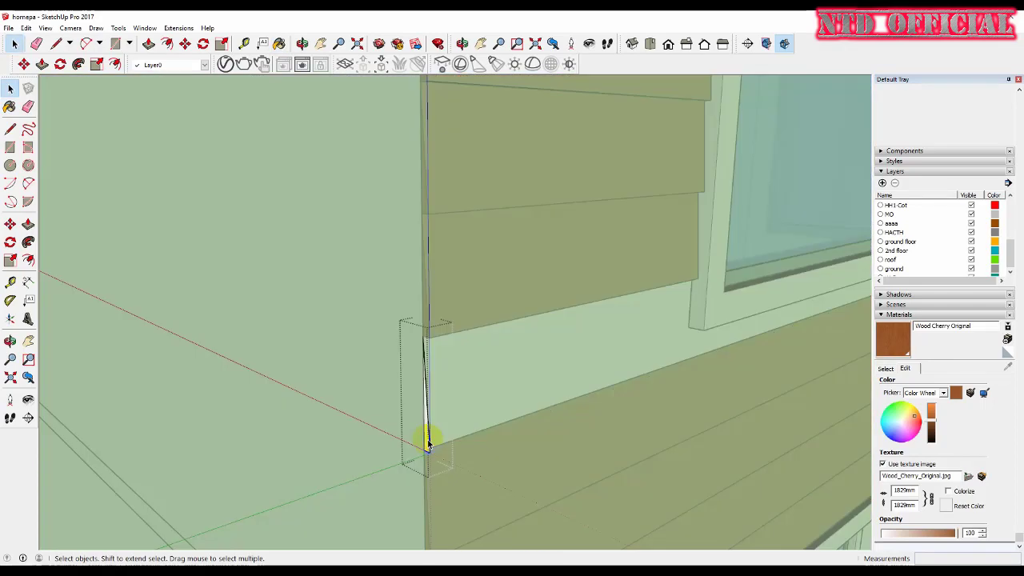
{"action": "key", "text": "space"}
Paint the new white board with Wood Cherry Original.
{"action": "left_click", "coordinate": [724, 336]}
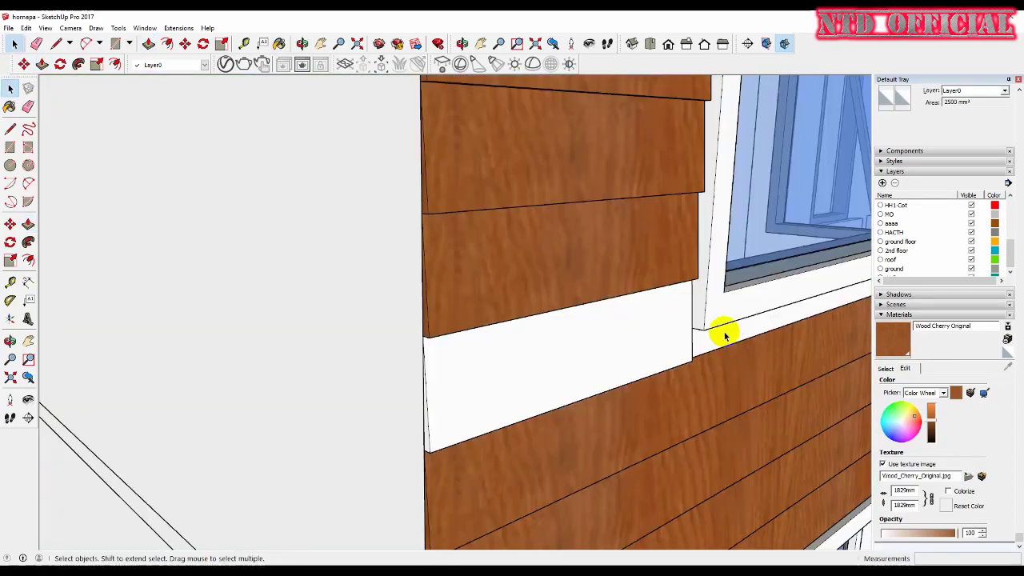
{"action": "left_click", "coordinate": [593, 323]}
{"action": "scroll", "coordinate": [608, 340], "scroll_direction": "down", "scroll_amount": 5}
{"action": "middle_click_drag", "start_coordinate": [613, 347], "coordinate": [354, 261]}
Close off the thin strip at the siding corner and group it on its own.
{"action": "scroll", "coordinate": [269, 237], "scroll_direction": "up", "scroll_amount": 5}
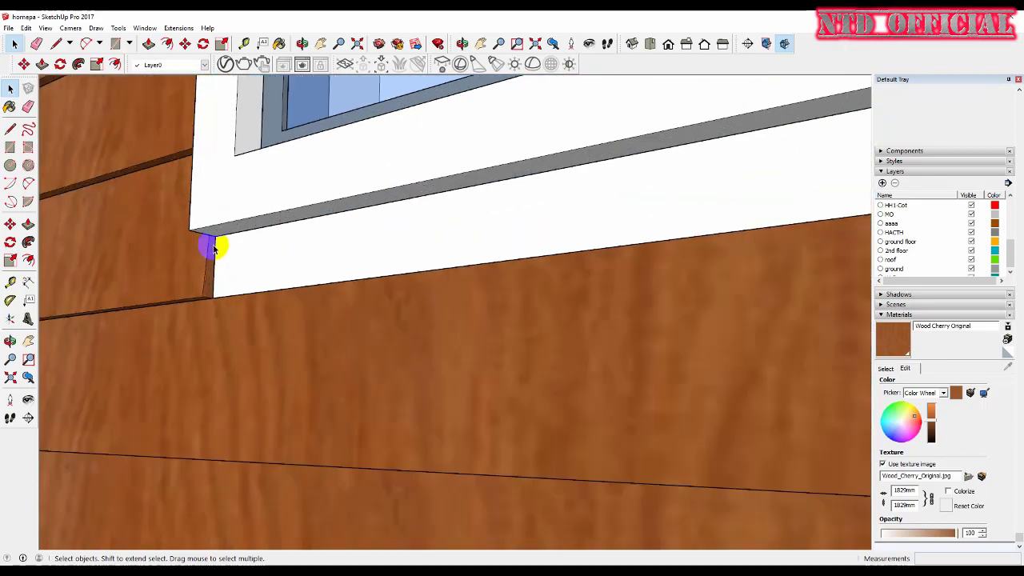
{"action": "mouse_move", "coordinate": [213, 240]}
{"action": "middle_mouse_down"}
{"action": "mouse_move", "coordinate": [216, 229]}
{"action": "mouse_move", "coordinate": [137, 263]}
{"action": "mouse_move", "coordinate": [204, 329]}
{"action": "mouse_move", "coordinate": [220, 296]}
{"action": "middle_mouse_up"}
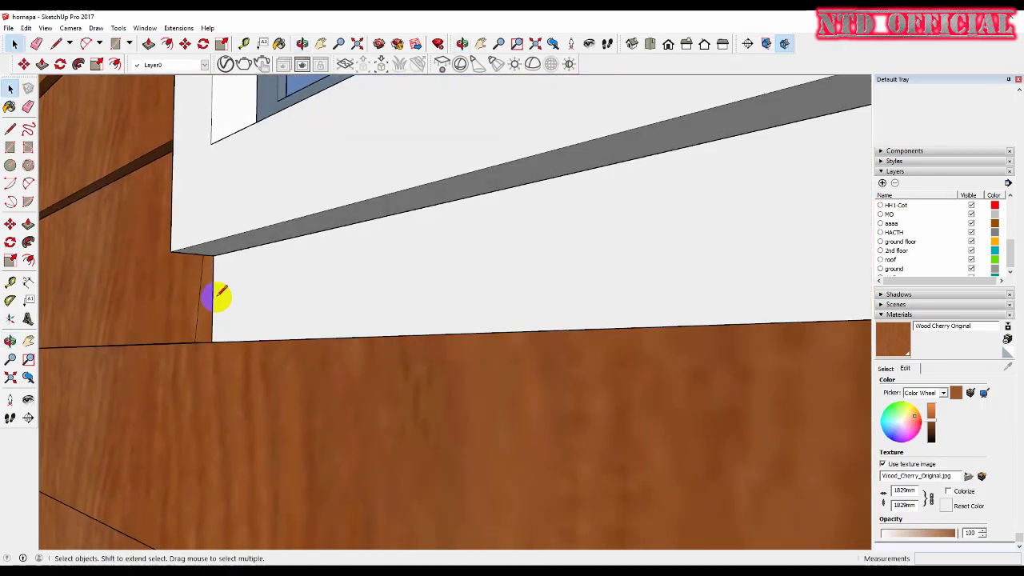
{"action": "mouse_move", "coordinate": [200, 340]}
{"action": "middle_mouse_down"}
{"action": "mouse_move", "coordinate": [229, 361]}
{"action": "mouse_move", "coordinate": [200, 340]}
{"action": "middle_mouse_up"}
{"action": "left_click", "coordinate": [200, 340]}
{"action": "key", "text": "space"}
{"action": "right_click", "coordinate": [206, 285]}
{"action": "left_click", "coordinate": [242, 376]}
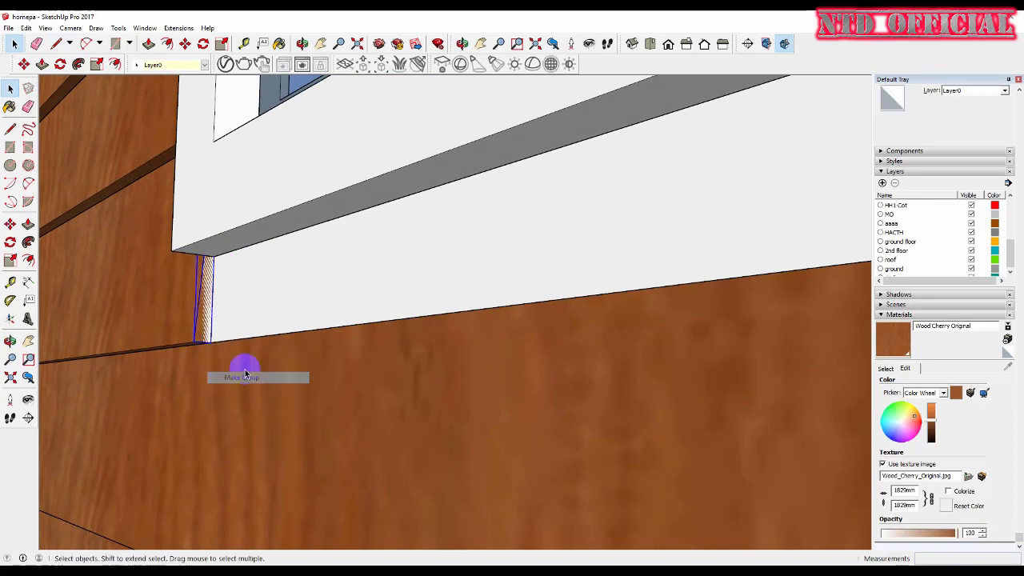
Extrude the strip along the base of the upper bay.
{"action": "scroll", "coordinate": [207, 312], "scroll_direction": "down", "scroll_amount": 5}
{"action": "key", "text": "l"}
{"action": "scroll", "coordinate": [192, 294], "scroll_direction": "down", "scroll_amount": 3}
{"action": "left_click", "coordinate": [200, 290]}
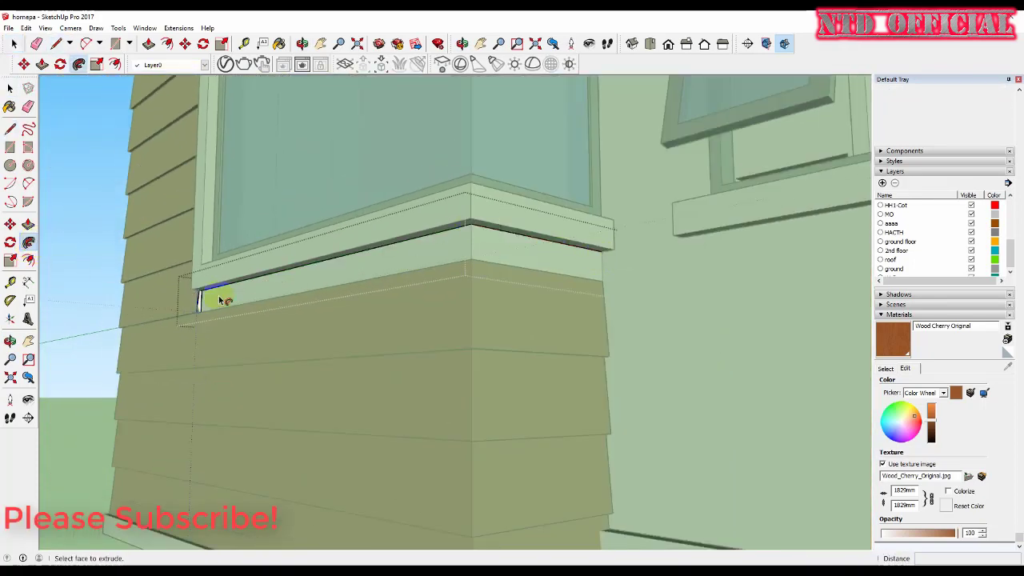
{"action": "left_click_drag", "start_coordinate": [204, 306], "coordinate": [600, 258]}
{"action": "left_click", "coordinate": [602, 256]}
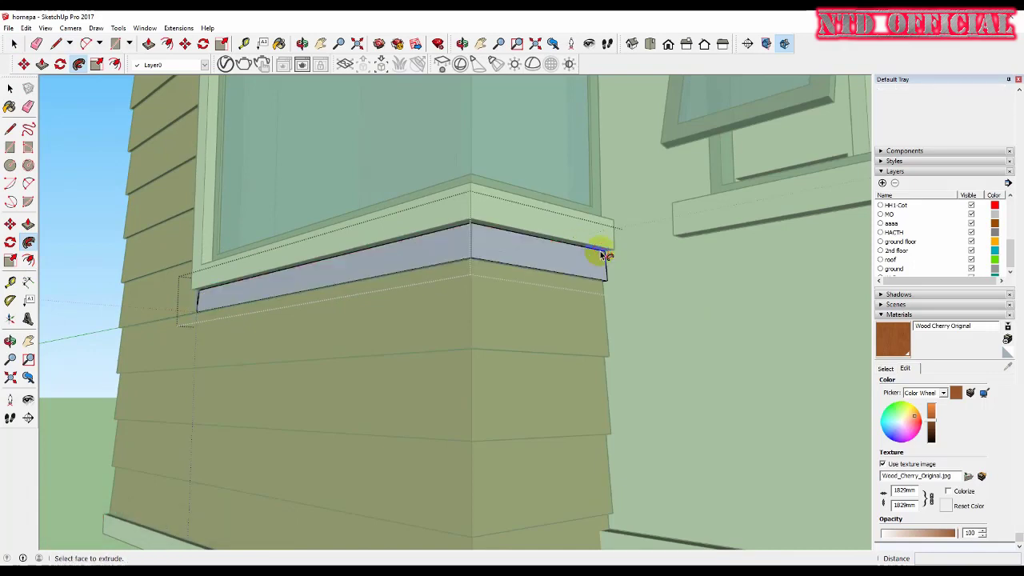
{"action": "key", "text": "space"}
Reverse the strip's faces so its front shows white.
{"action": "scroll", "coordinate": [429, 291], "scroll_direction": "up", "scroll_amount": 3}
{"action": "right_click", "coordinate": [434, 296]}
{"action": "left_click", "coordinate": [463, 408]}
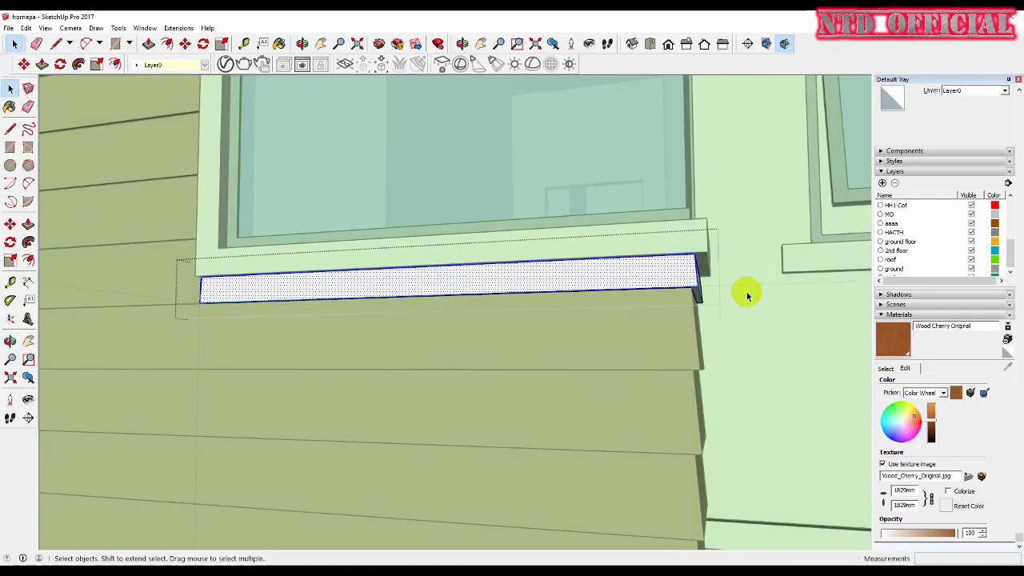
{"action": "key", "text": "ctrl+z"}
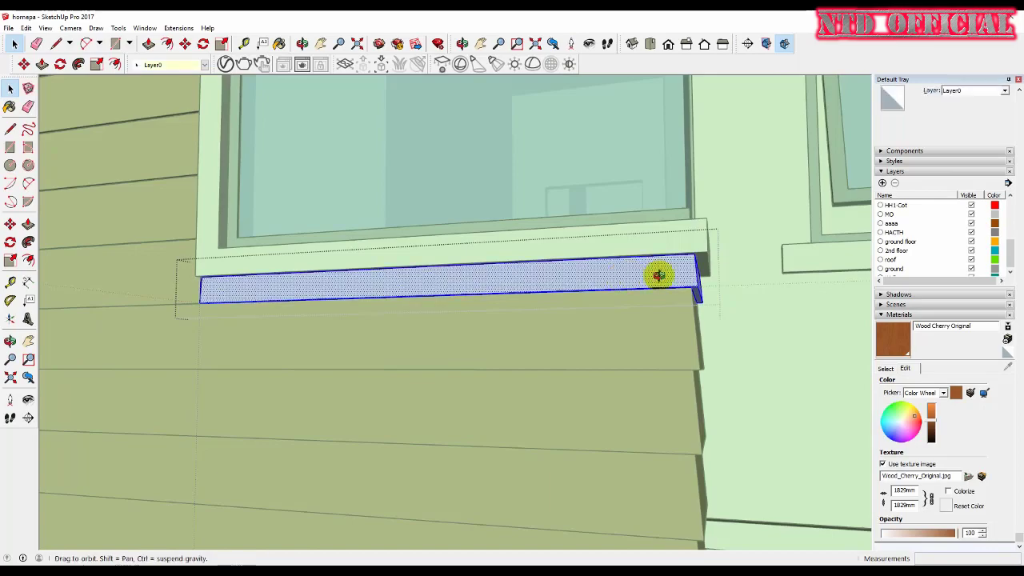
{"action": "right_click", "coordinate": [594, 286]}
{"action": "middle_click_drag", "start_coordinate": [664, 277], "coordinate": [438, 297]}
{"action": "left_click", "coordinate": [624, 399]}
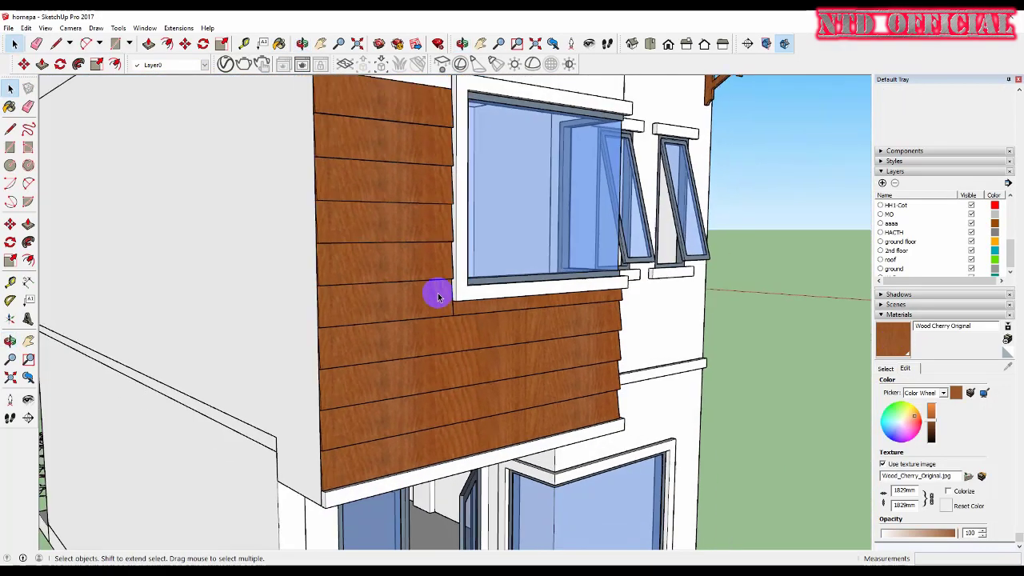
Paint the small white trim piece on the upper bay Wood Cherry.
{"action": "scroll", "coordinate": [438, 297], "scroll_direction": "down", "scroll_amount": 5}
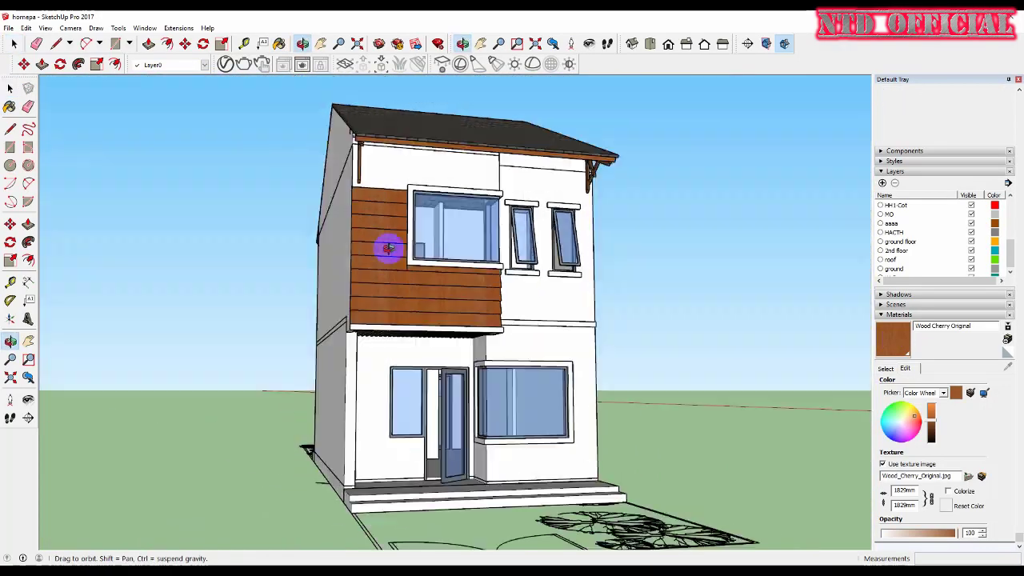
{"action": "middle_click_drag", "start_coordinate": [389, 244], "coordinate": [405, 320]}
{"action": "scroll", "coordinate": [404, 320], "scroll_direction": "down", "scroll_amount": 3}
{"action": "scroll", "coordinate": [488, 298], "scroll_direction": "up", "scroll_amount": 3}
{"action": "scroll", "coordinate": [488, 297], "scroll_direction": "up", "scroll_amount": 2}
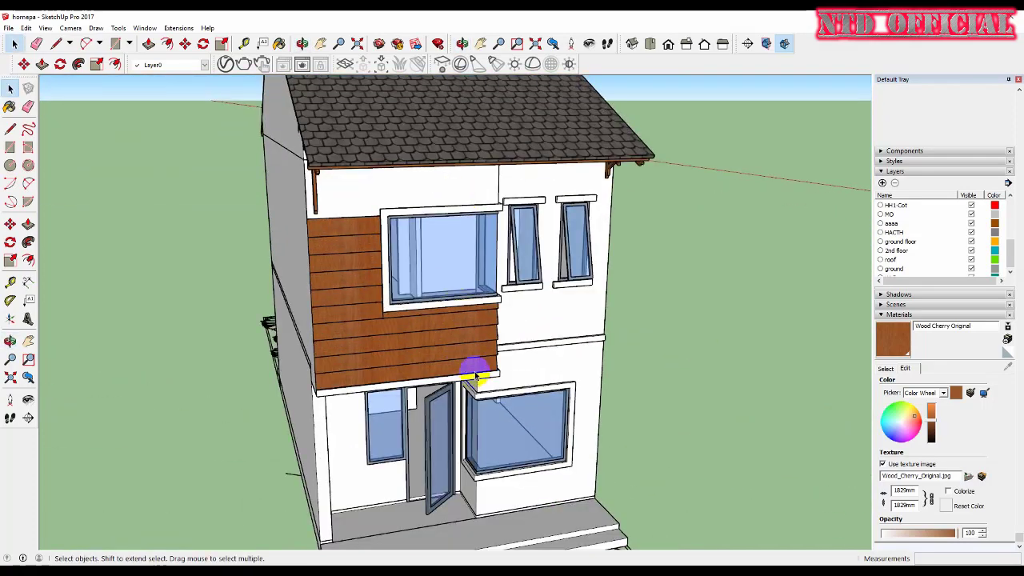
{"action": "scroll", "coordinate": [379, 187], "scroll_direction": "up", "scroll_amount": 2}
{"action": "middle_click_drag", "start_coordinate": [379, 187], "coordinate": [583, 221]}
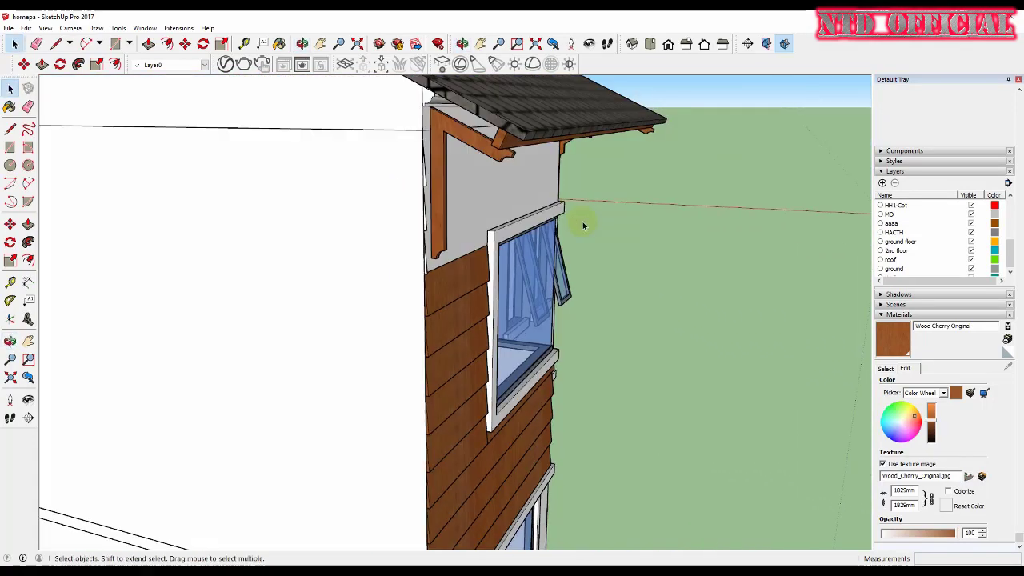
{"action": "scroll", "coordinate": [438, 248], "scroll_direction": "up", "scroll_amount": 2}
{"action": "double_click", "coordinate": [410, 266]}
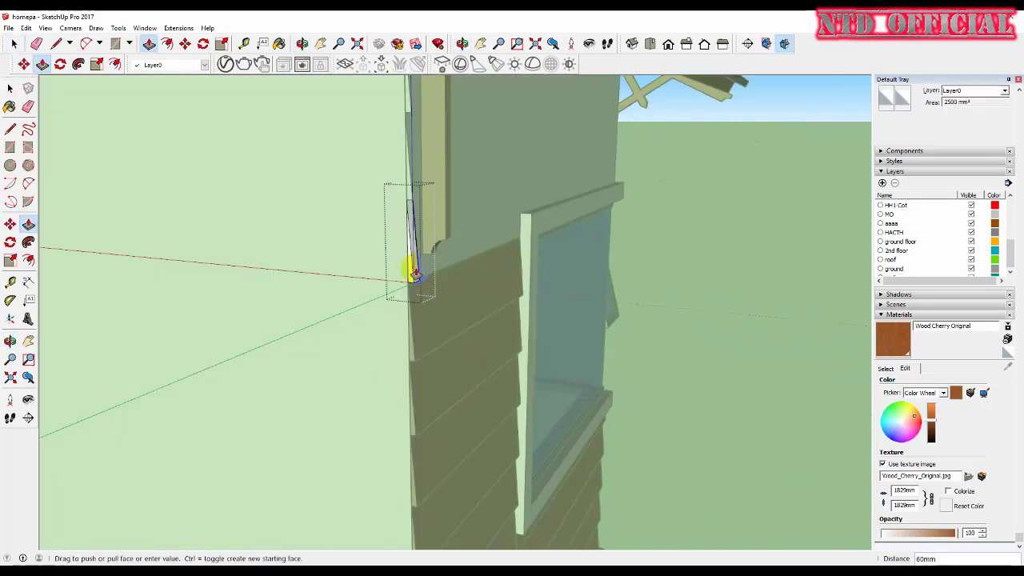
{"action": "middle_click_drag", "start_coordinate": [520, 224], "coordinate": [629, 228]}
{"action": "scroll", "coordinate": [293, 205], "scroll_direction": "down", "scroll_amount": 2}
{"action": "scroll", "coordinate": [347, 222], "scroll_direction": "up", "scroll_amount": 4}
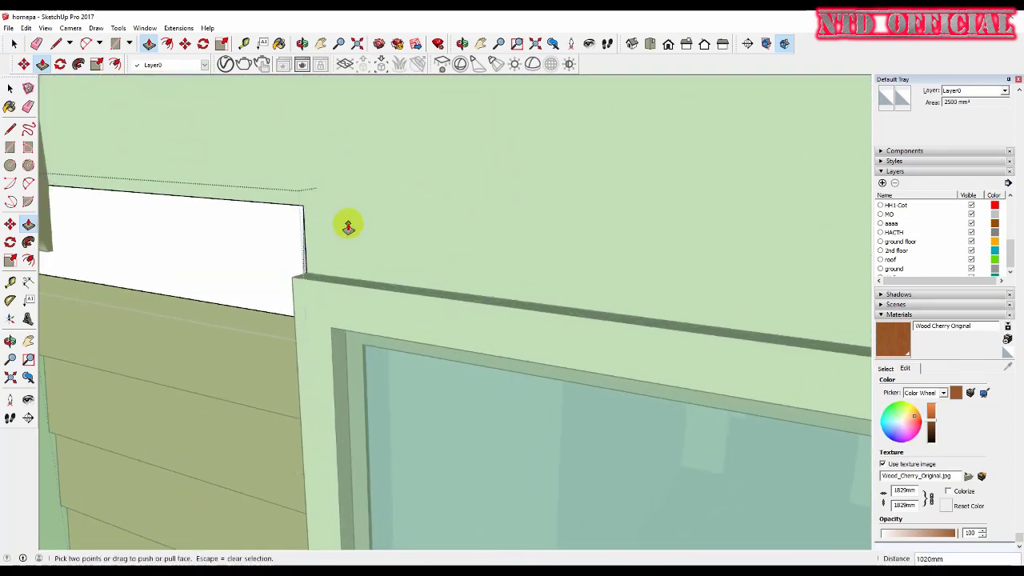
{"action": "key", "text": "space"}
{"action": "left_click", "coordinate": [912, 323]}
{"action": "left_click", "coordinate": [238, 276]}
{"action": "mouse_move", "coordinate": [238, 276]}
{"action": "middle_mouse_down"}
{"action": "mouse_move", "coordinate": [288, 244]}
{"action": "mouse_move", "coordinate": [311, 206]}
{"action": "middle_mouse_up"}
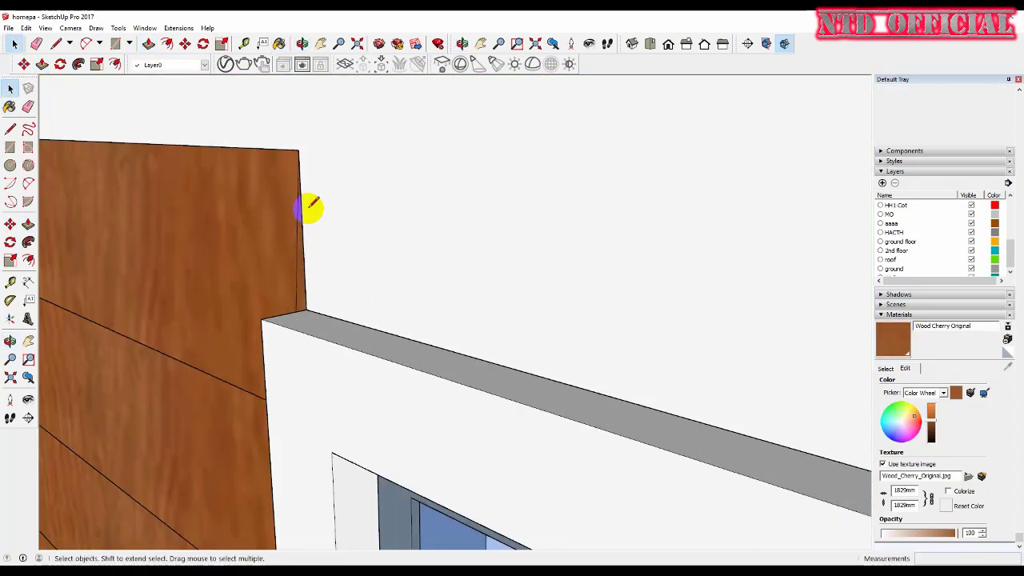
Push/Pull the trim face into a long board across the top of the bay.
{"action": "double_click", "coordinate": [304, 295]}
{"action": "scroll", "coordinate": [288, 268], "scroll_direction": "down", "scroll_amount": 2}
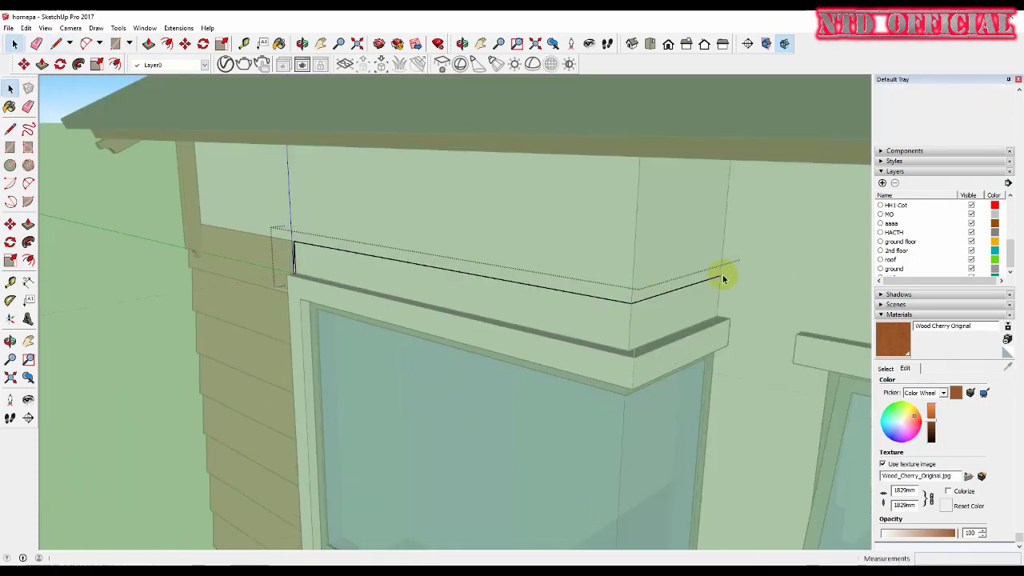
{"action": "left_click", "coordinate": [298, 230]}
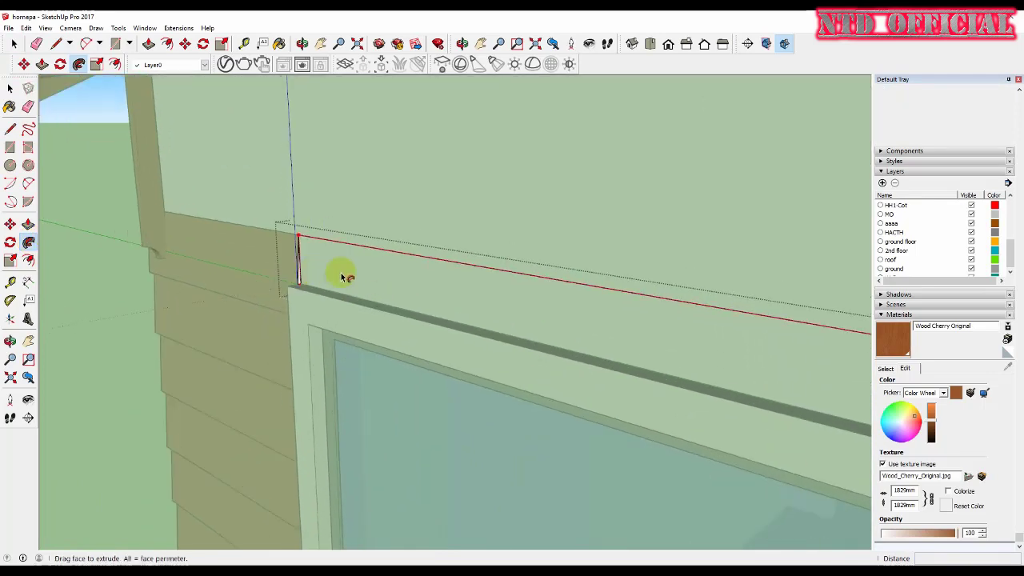
{"action": "left_click", "coordinate": [338, 274]}
{"action": "scroll", "coordinate": [480, 280], "scroll_direction": "down", "scroll_amount": 3}
{"action": "key", "text": "space"}
Reverse the new trim board's faces and paint it Wood Cherry Original.
{"action": "left_click", "coordinate": [599, 306]}
{"action": "right_click", "coordinate": [600, 306]}
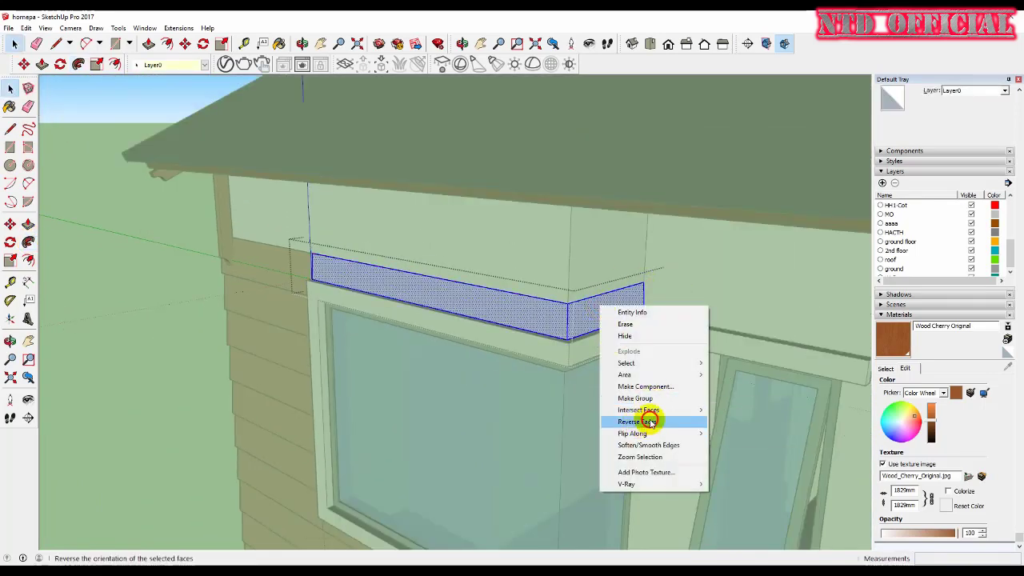
{"action": "left_click", "coordinate": [650, 421]}
{"action": "left_click", "coordinate": [893, 336]}
{"action": "left_click", "coordinate": [645, 338]}
{"action": "scroll", "coordinate": [701, 260], "scroll_direction": "up", "scroll_amount": 2}
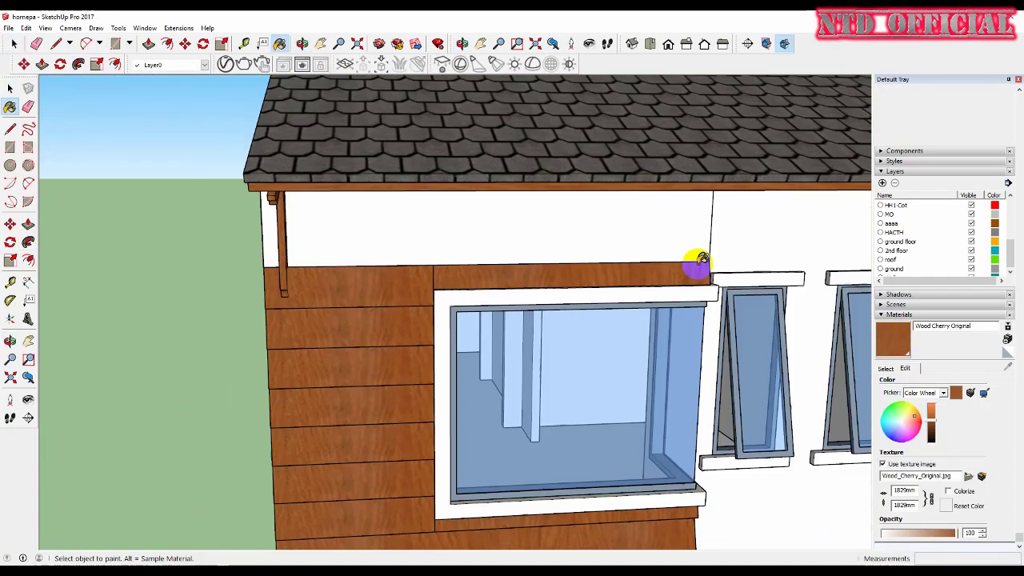
{"action": "middle_click_drag", "start_coordinate": [701, 260], "coordinate": [392, 251]}
{"action": "scroll", "coordinate": [361, 293], "scroll_direction": "up", "scroll_amount": 2}
{"action": "key", "text": "space"}
Copy a lower siding board up to the top of the side wall with Move and Ctrl.
{"action": "scroll", "coordinate": [361, 292], "scroll_direction": "down", "scroll_amount": 3}
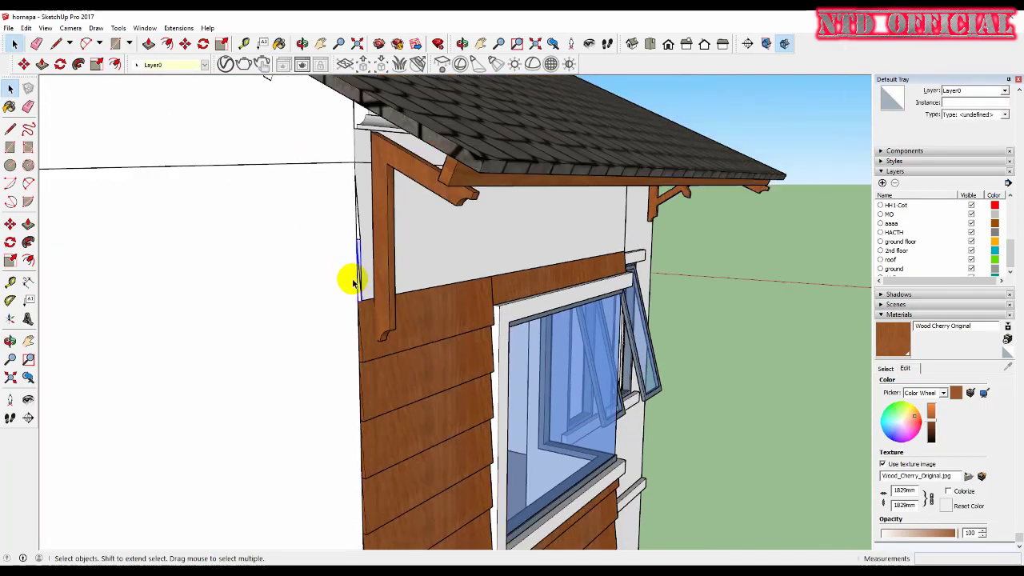
{"action": "mouse_move", "coordinate": [349, 280]}
{"action": "middle_mouse_down"}
{"action": "mouse_move", "coordinate": [366, 296]}
{"action": "mouse_move", "coordinate": [359, 249]}
{"action": "middle_mouse_up"}
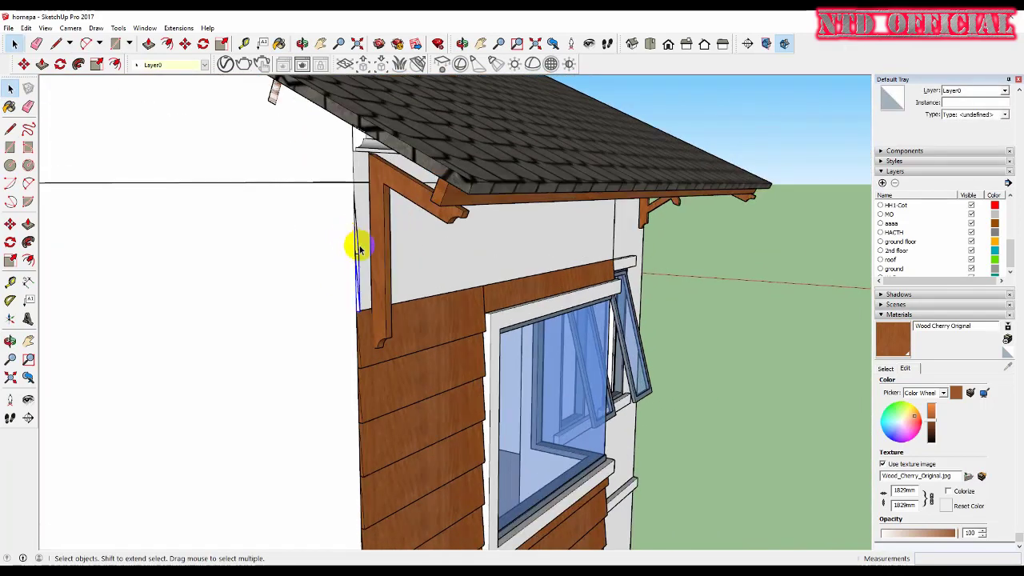
{"action": "left_click", "coordinate": [357, 300]}
{"action": "scroll", "coordinate": [366, 285], "scroll_direction": "down", "scroll_amount": 2}
{"action": "middle_click_drag", "start_coordinate": [366, 286], "coordinate": [388, 507]}
{"action": "scroll", "coordinate": [407, 450], "scroll_direction": "up", "scroll_amount": 3}
{"action": "key", "text": "m"}
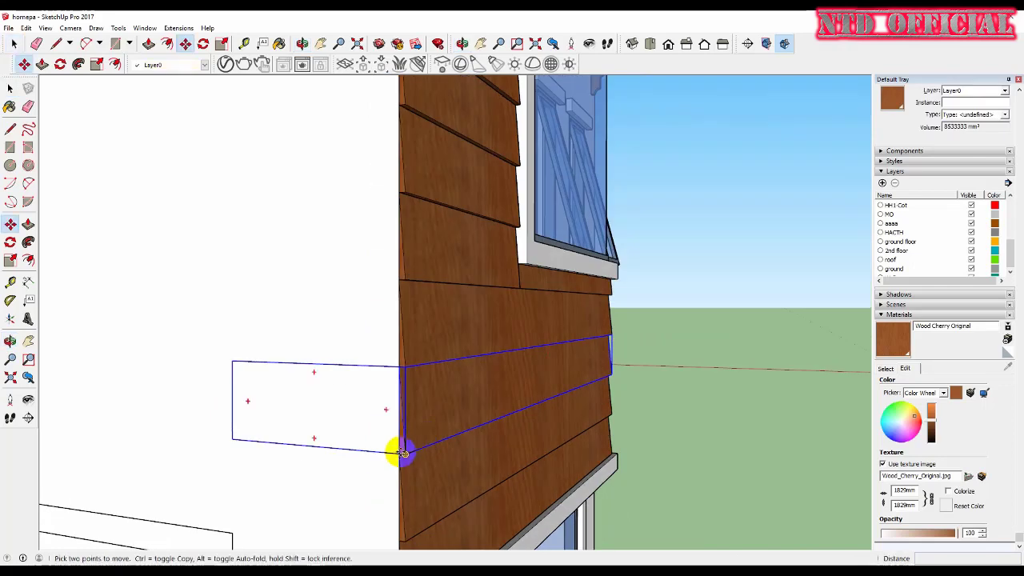
{"action": "left_click", "coordinate": [403, 453]}
{"action": "key", "text": "ctrl"}
{"action": "scroll", "coordinate": [480, 456], "scroll_direction": "down", "scroll_amount": 2}
{"action": "middle_click_drag", "start_coordinate": [480, 456], "coordinate": [471, 267]}
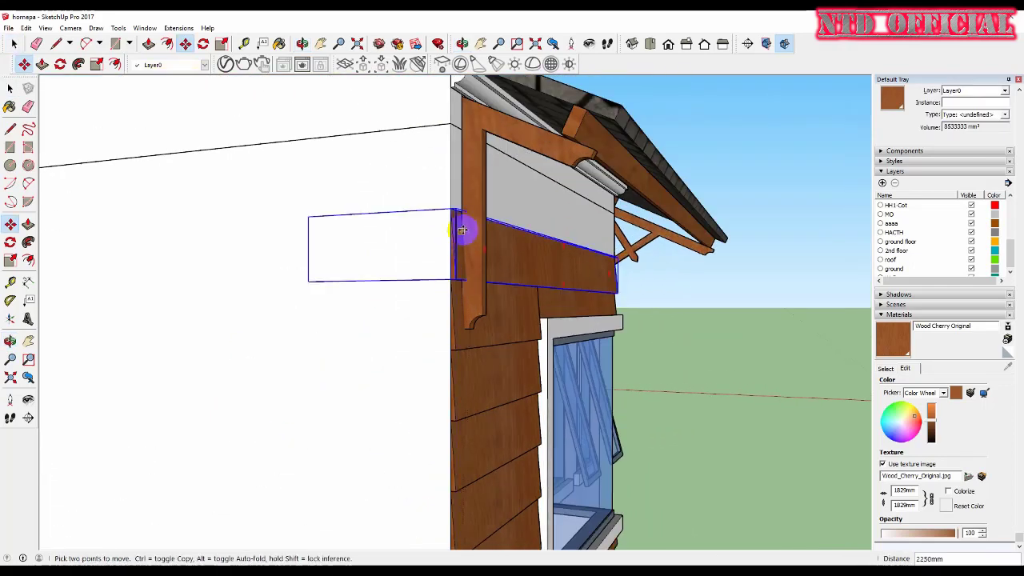
{"action": "scroll", "coordinate": [451, 272], "scroll_direction": "up", "scroll_amount": 3}
{"action": "scroll", "coordinate": [457, 232], "scroll_direction": "down", "scroll_amount": 1}
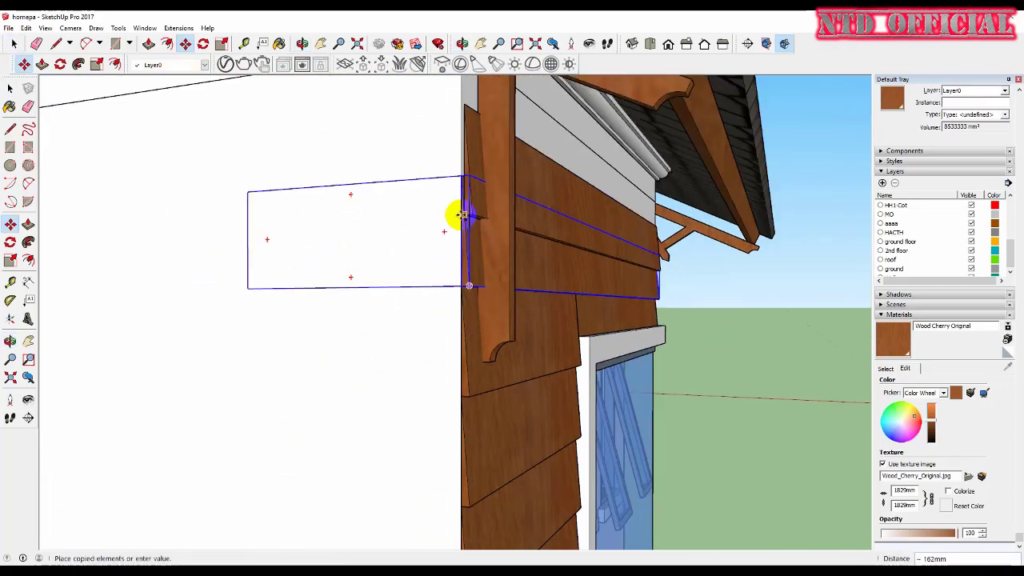
{"action": "scroll", "coordinate": [460, 168], "scroll_direction": "up", "scroll_amount": 3}
{"action": "left_click", "coordinate": [462, 163]}
{"action": "middle_click_drag", "start_coordinate": [396, 251], "coordinate": [407, 275]}
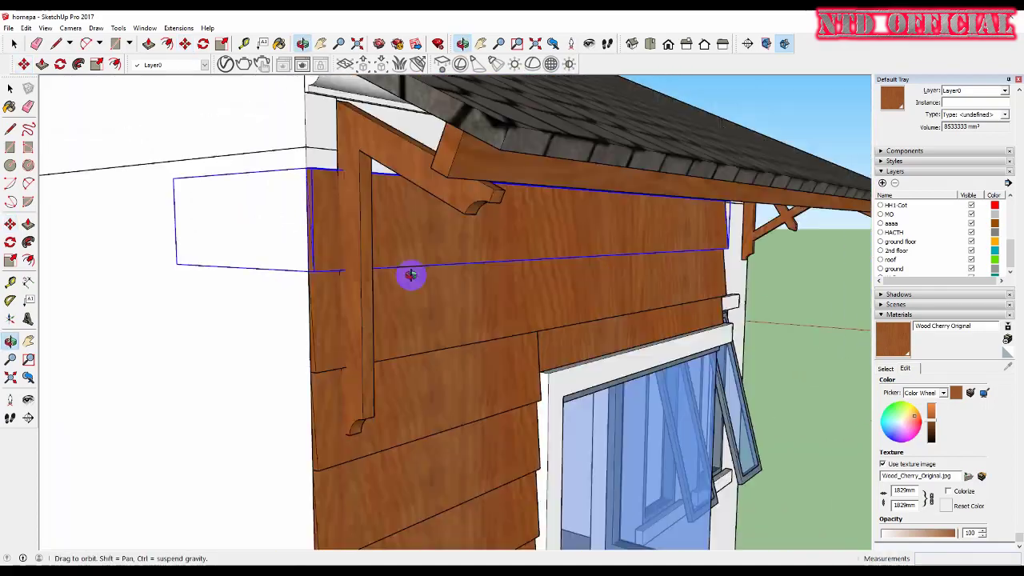
Copy another siding board to the wall corner beside the roof bracket.
{"action": "scroll", "coordinate": [348, 196], "scroll_direction": "down", "scroll_amount": 2}
{"action": "scroll", "coordinate": [348, 196], "scroll_direction": "down", "scroll_amount": 3}
{"action": "mouse_move", "coordinate": [213, 189]}
{"action": "middle_mouse_down"}
{"action": "mouse_move", "coordinate": [603, 146]}
{"action": "mouse_move", "coordinate": [722, 231]}
{"action": "middle_mouse_up"}
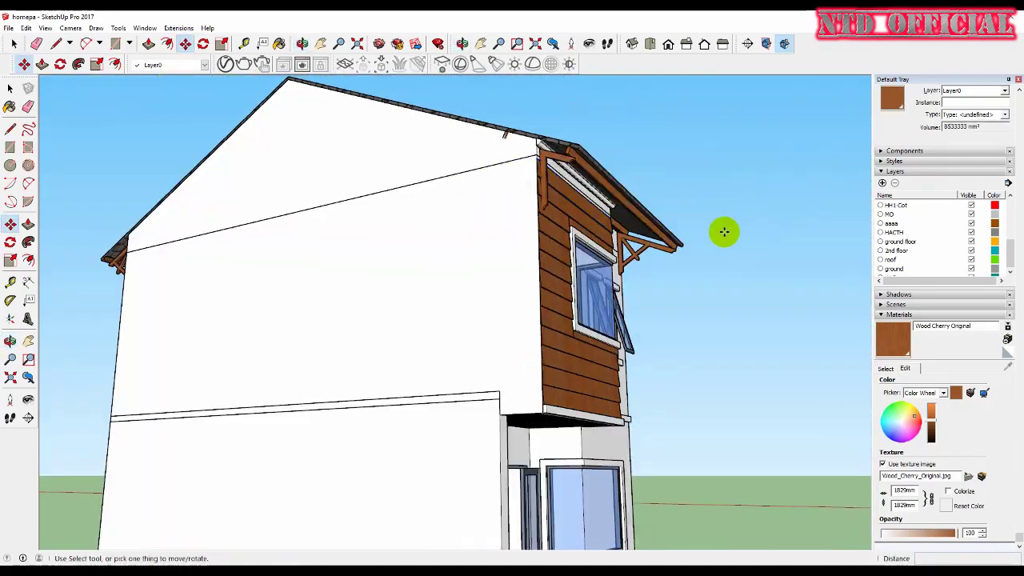
{"action": "scroll", "coordinate": [606, 306], "scroll_direction": "up", "scroll_amount": 4}
{"action": "left_click", "coordinate": [605, 306]}
{"action": "scroll", "coordinate": [560, 400], "scroll_direction": "up", "scroll_amount": 2}
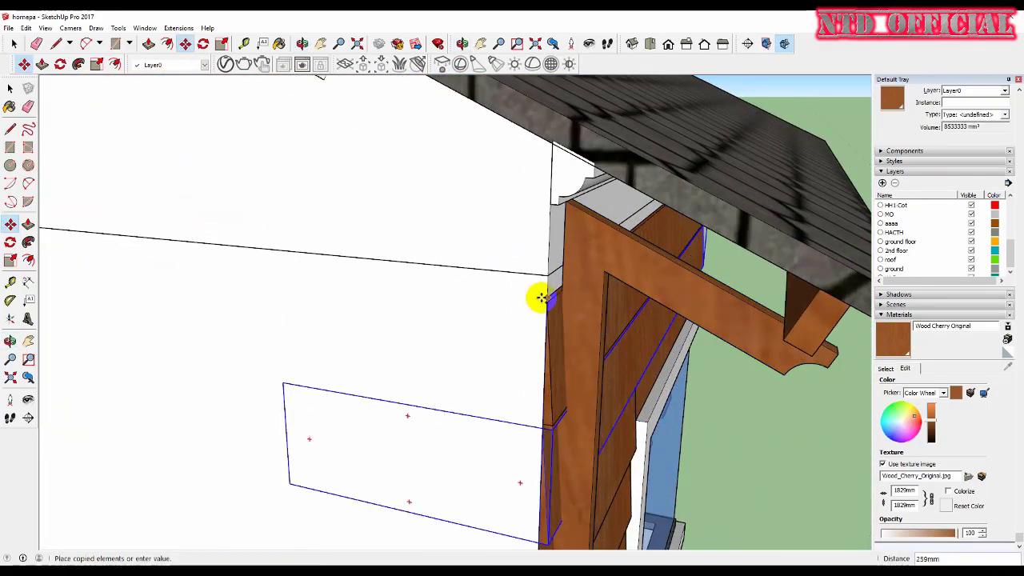
{"action": "left_click", "coordinate": [542, 387]}
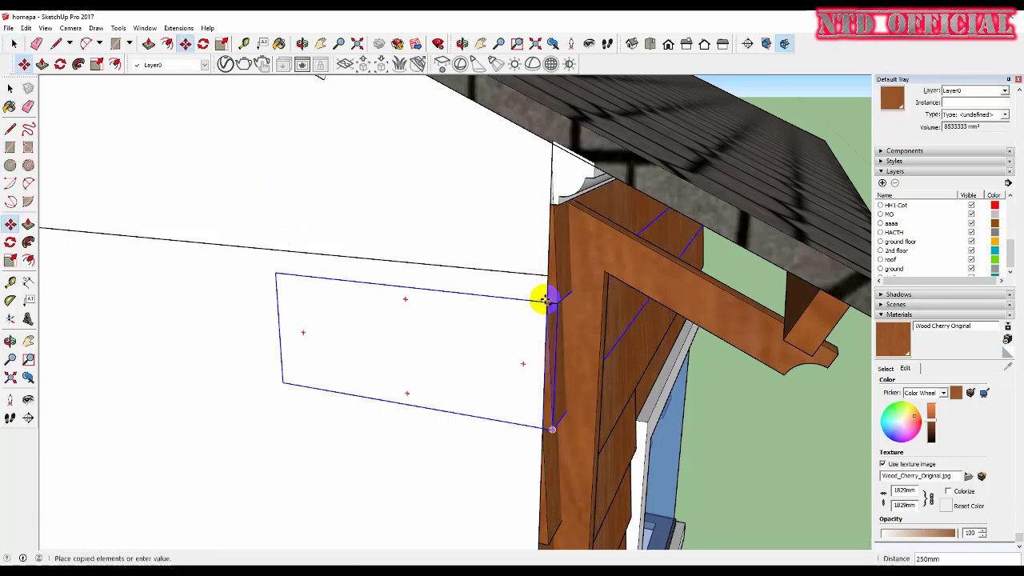
{"action": "left_click", "coordinate": [544, 299]}
{"action": "middle_click_drag", "start_coordinate": [543, 299], "coordinate": [495, 275]}
{"action": "scroll", "coordinate": [537, 343], "scroll_direction": "up", "scroll_amount": 3}
Group the thin wall face at the top of the bay and open it for editing.
{"action": "key", "text": "l"}
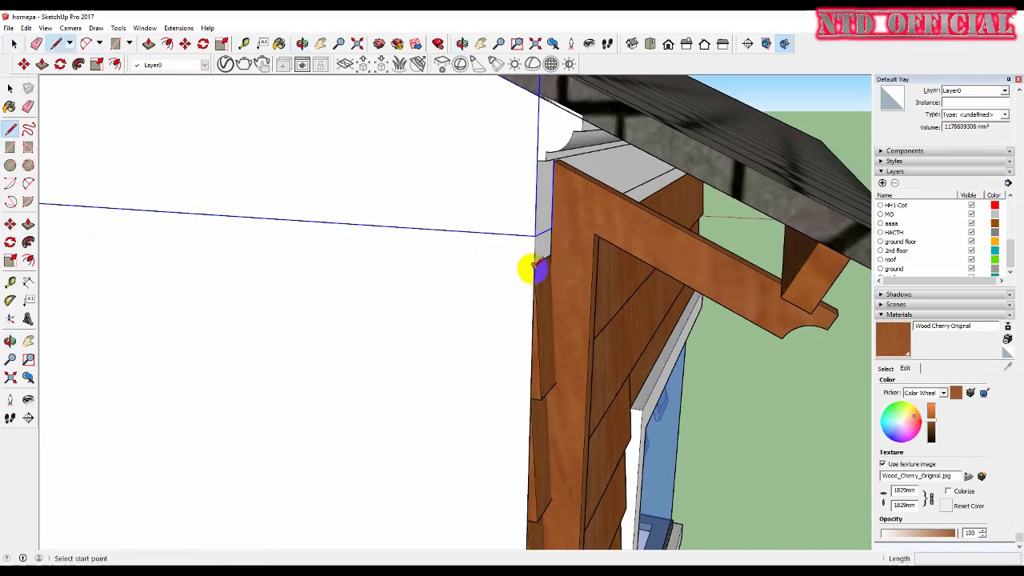
{"action": "right_click", "coordinate": [534, 360]}
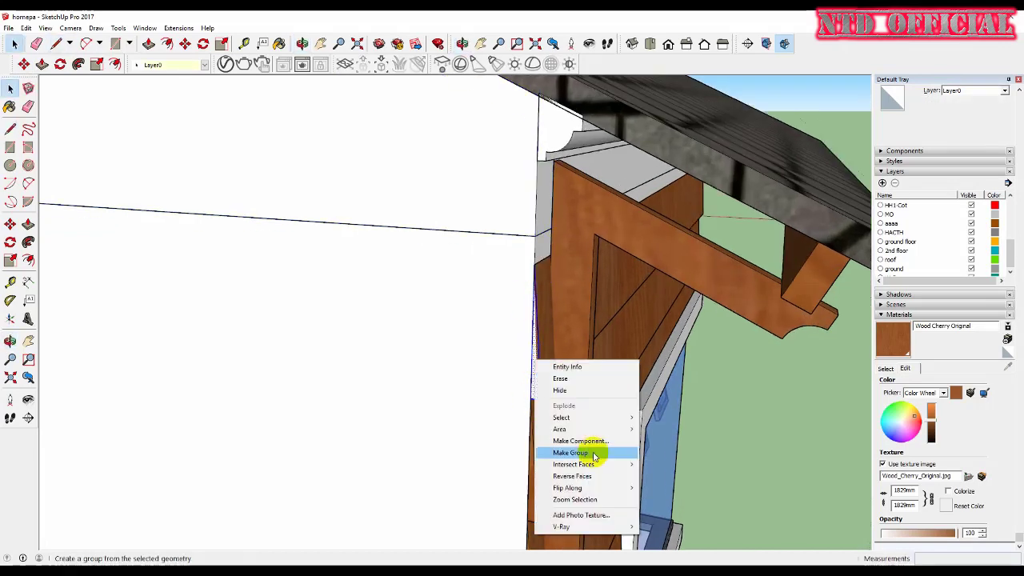
{"action": "left_click", "coordinate": [588, 451]}
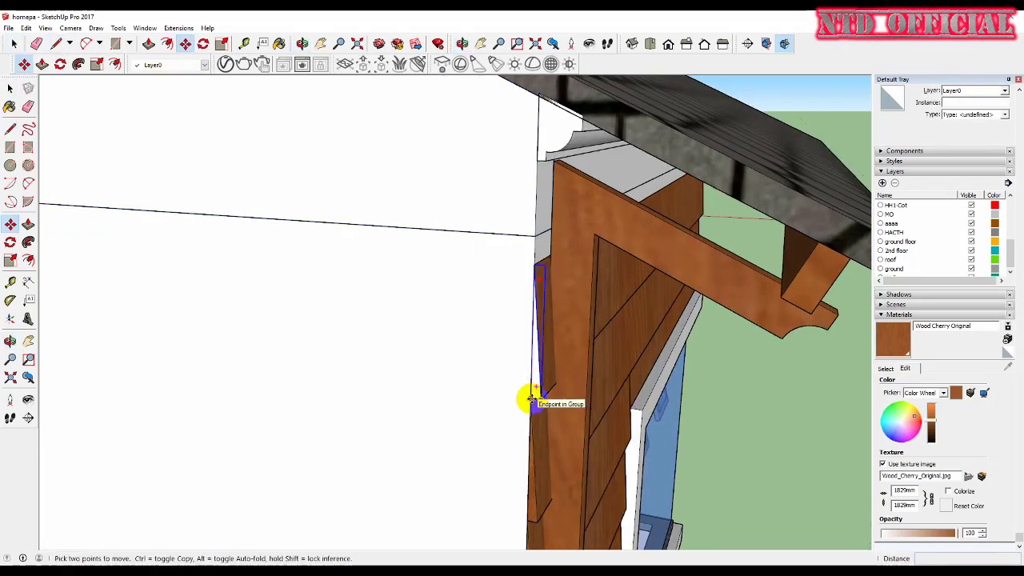
{"action": "key", "text": "space"}
{"action": "scroll", "coordinate": [539, 152], "scroll_direction": "up", "scroll_amount": 2}
{"action": "double_click", "coordinate": [541, 235]}
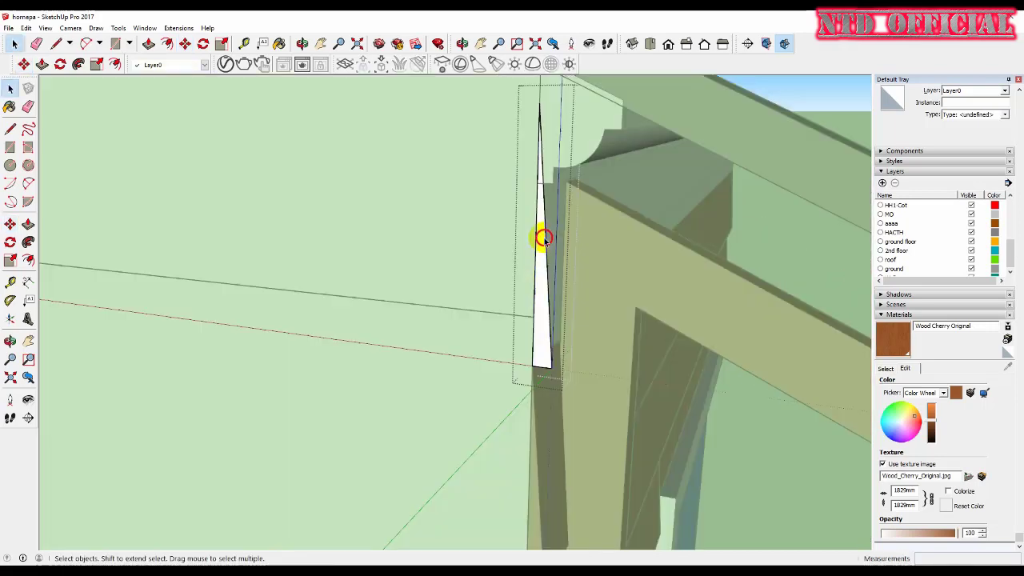
Draw a line from the cornice corner to fit the filler strip under the eave.
{"action": "scroll", "coordinate": [540, 217], "scroll_direction": "up", "scroll_amount": 2}
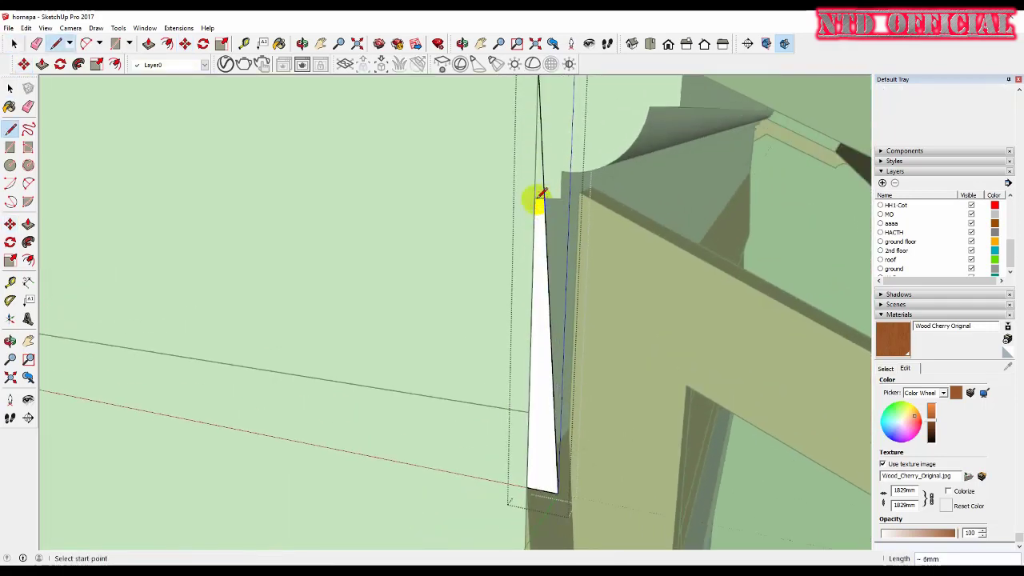
{"action": "scroll", "coordinate": [512, 297], "scroll_direction": "down", "scroll_amount": 1}
{"action": "middle_click_drag", "start_coordinate": [512, 297], "coordinate": [389, 279]}
{"action": "key", "text": "space"}
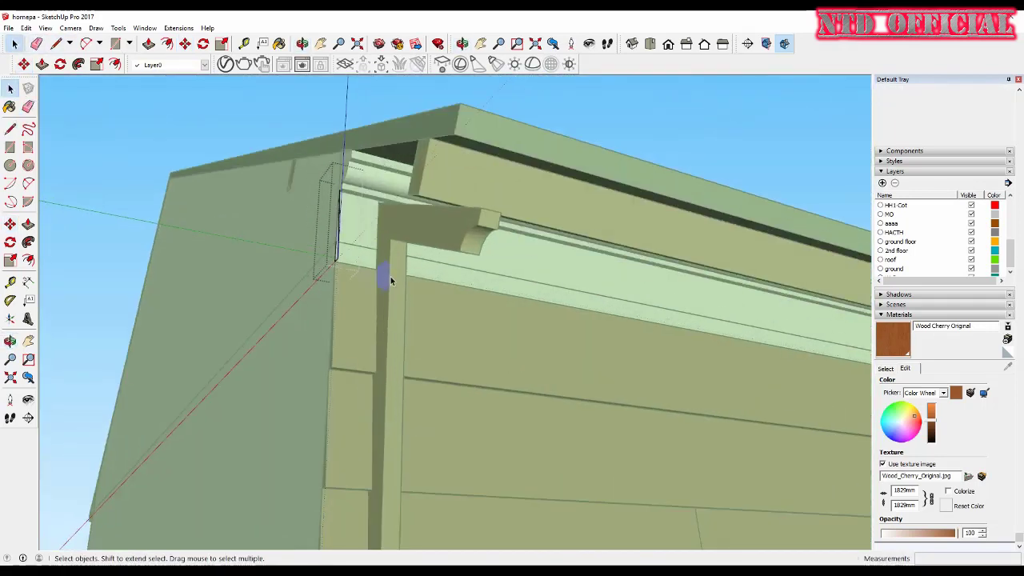
{"action": "scroll", "coordinate": [300, 226], "scroll_direction": "up", "scroll_amount": 3}
{"action": "scroll", "coordinate": [323, 308], "scroll_direction": "down", "scroll_amount": 2}
{"action": "left_click", "coordinate": [269, 304]}
{"action": "scroll", "coordinate": [622, 267], "scroll_direction": "up", "scroll_amount": 3}
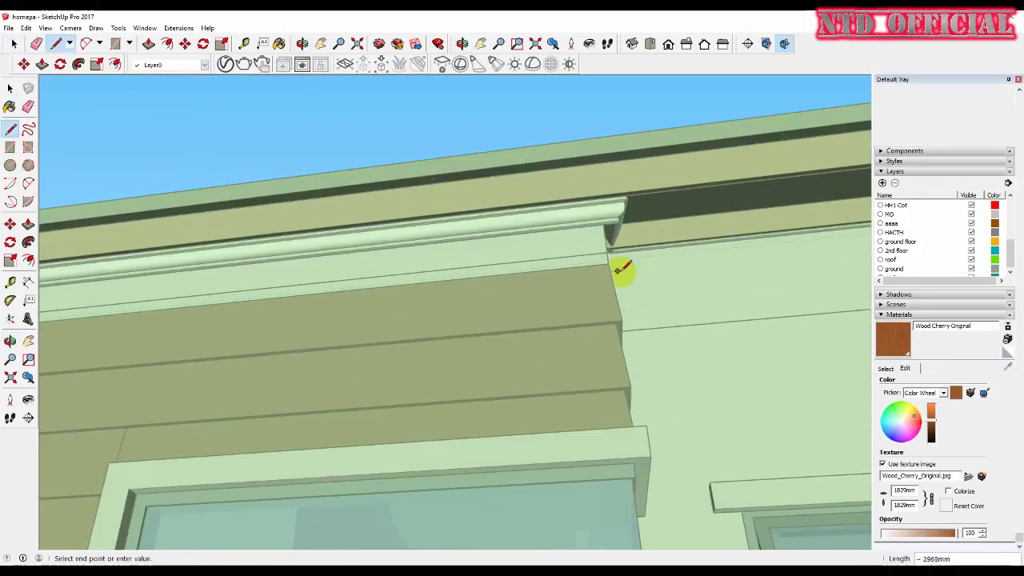
{"action": "middle_click_drag", "start_coordinate": [663, 263], "coordinate": [661, 264]}
{"action": "scroll", "coordinate": [660, 276], "scroll_direction": "down", "scroll_amount": 2}
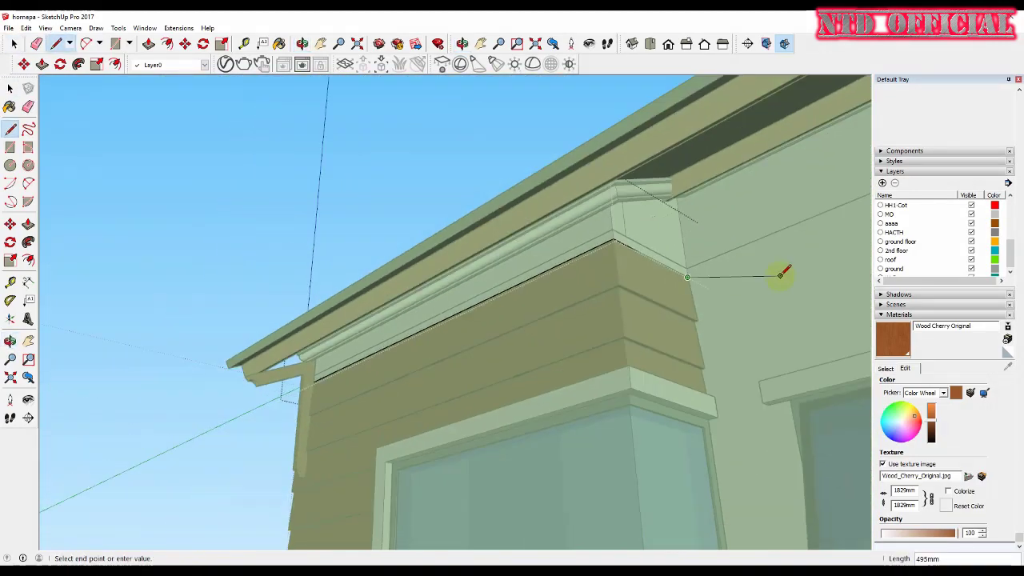
{"action": "key", "text": "space"}
Orbit around the bracket, beam corner and cornice to check the eave.
{"action": "middle_click_drag", "start_coordinate": [776, 269], "coordinate": [583, 354]}
{"action": "scroll", "coordinate": [430, 331], "scroll_direction": "up", "scroll_amount": 3}
{"action": "scroll", "coordinate": [349, 392], "scroll_direction": "up", "scroll_amount": 2}
{"action": "middle_click_drag", "start_coordinate": [349, 388], "coordinate": [304, 352]}
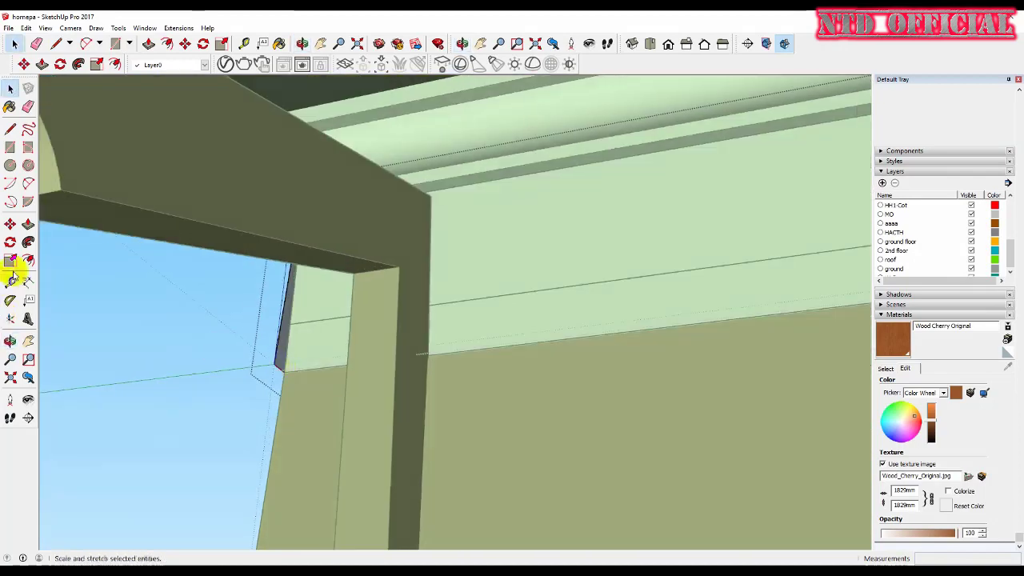
{"action": "scroll", "coordinate": [336, 344], "scroll_direction": "down", "scroll_amount": 5}
{"action": "scroll", "coordinate": [549, 320], "scroll_direction": "up", "scroll_amount": 3}
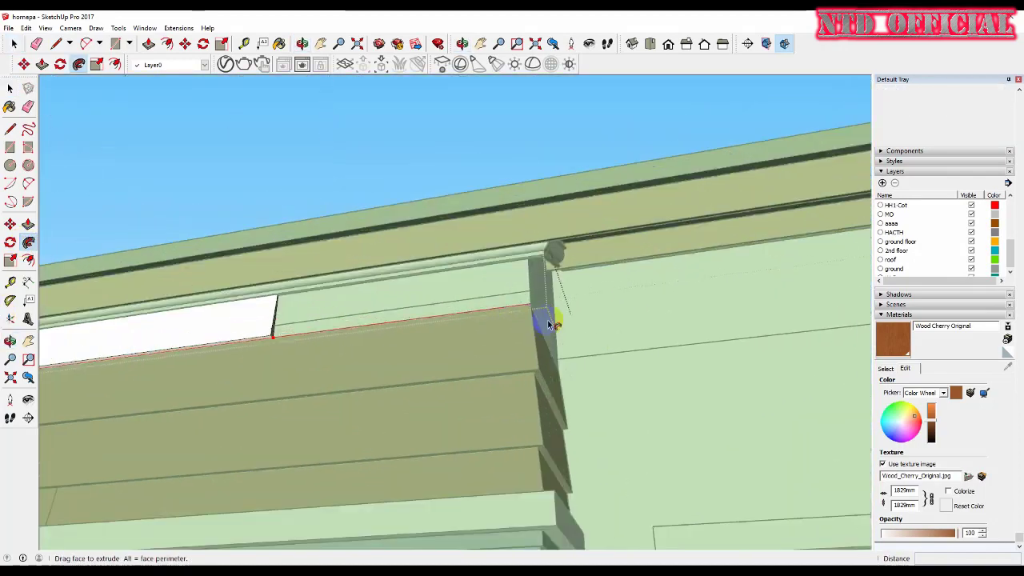
{"action": "mouse_move", "coordinate": [548, 320]}
{"action": "middle_mouse_down"}
{"action": "mouse_move", "coordinate": [599, 347]}
{"action": "mouse_move", "coordinate": [477, 315]}
{"action": "middle_mouse_up"}
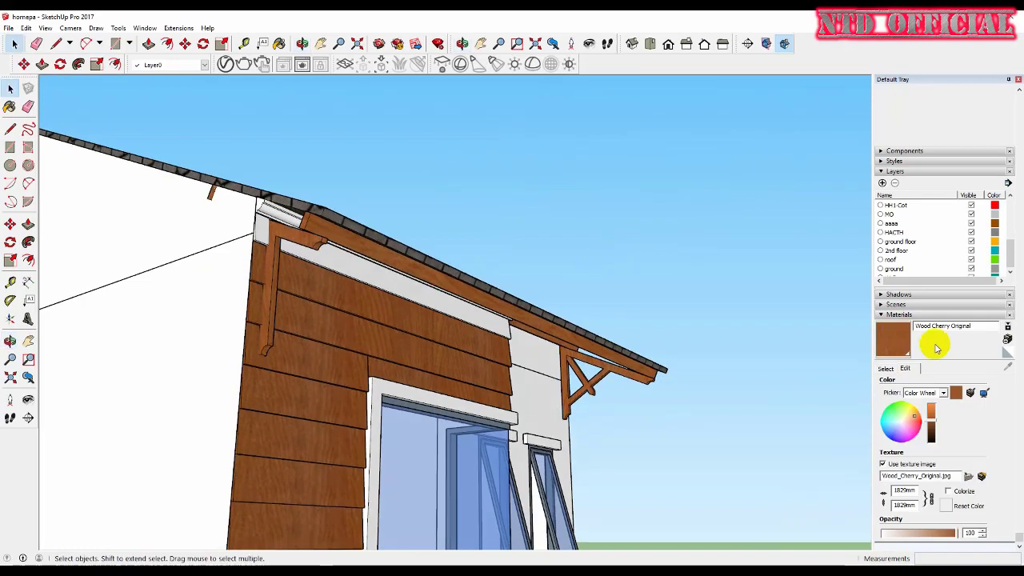
{"action": "scroll", "coordinate": [411, 279], "scroll_direction": "up", "scroll_amount": 3}
Orbit and zoom under the eave to inspect the roof bracket and cornice trim.
{"action": "mouse_move", "coordinate": [411, 279]}
{"action": "middle_mouse_down"}
{"action": "mouse_move", "coordinate": [418, 299]}
{"action": "mouse_move", "coordinate": [328, 201]}
{"action": "mouse_move", "coordinate": [658, 323]}
{"action": "mouse_move", "coordinate": [573, 210]}
{"action": "middle_mouse_up"}
{"action": "scroll", "coordinate": [611, 299], "scroll_direction": "up", "scroll_amount": 3}
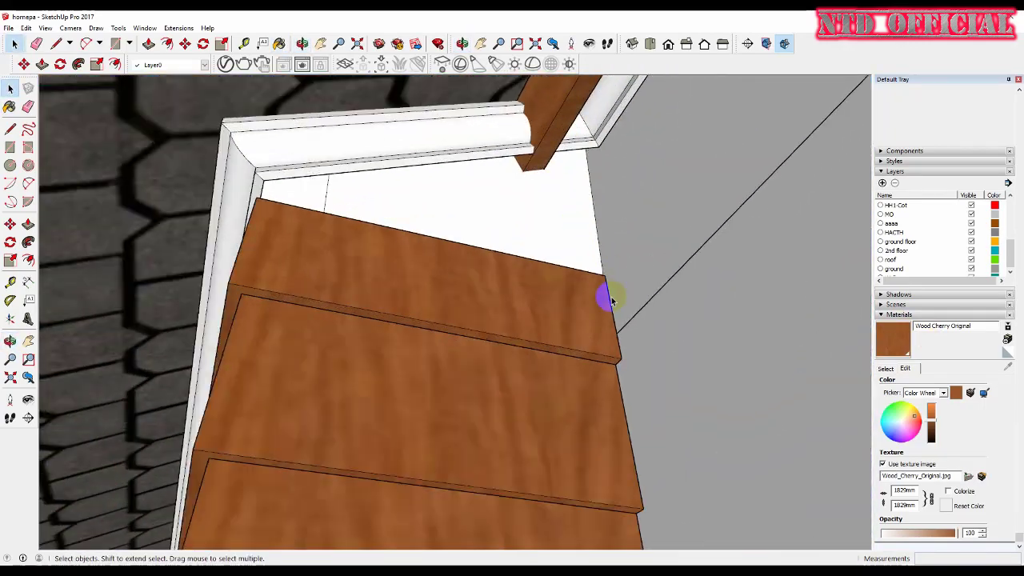
{"action": "middle_click_drag", "start_coordinate": [612, 300], "coordinate": [674, 320]}
{"action": "scroll", "coordinate": [731, 341], "scroll_direction": "down", "scroll_amount": 2}
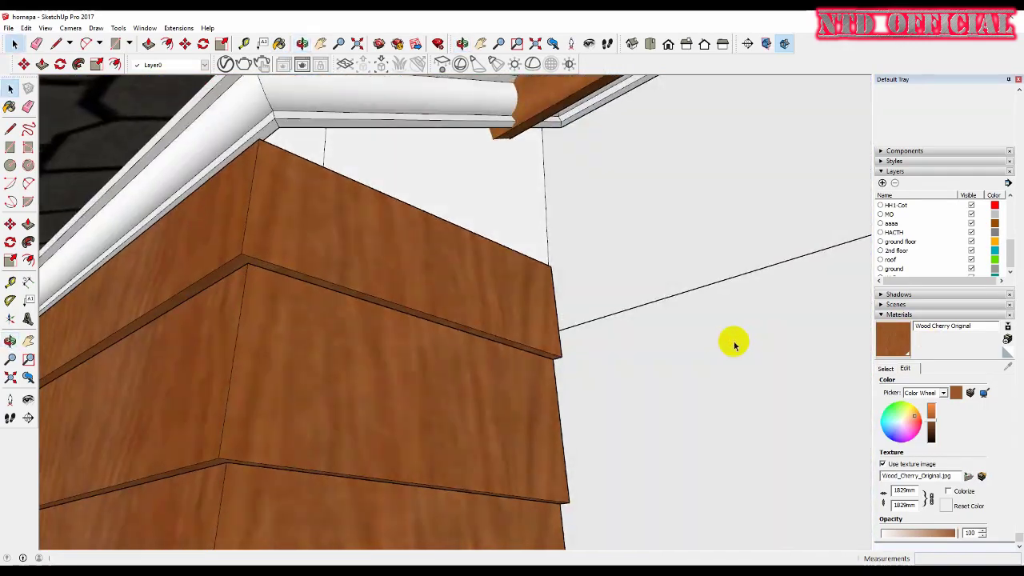
{"action": "scroll", "coordinate": [555, 299], "scroll_direction": "down", "scroll_amount": 5}
{"action": "mouse_move", "coordinate": [555, 299]}
{"action": "middle_mouse_down"}
{"action": "mouse_move", "coordinate": [656, 292]}
{"action": "mouse_move", "coordinate": [487, 256]}
{"action": "mouse_move", "coordinate": [441, 267]}
{"action": "middle_mouse_up"}
{"action": "scroll", "coordinate": [487, 255], "scroll_direction": "up", "scroll_amount": 4}
{"action": "mouse_move", "coordinate": [621, 272]}
{"action": "middle_mouse_down"}
{"action": "mouse_move", "coordinate": [456, 240]}
{"action": "mouse_move", "coordinate": [594, 224]}
{"action": "mouse_move", "coordinate": [565, 285]}
{"action": "mouse_move", "coordinate": [388, 322]}
{"action": "mouse_move", "coordinate": [263, 373]}
{"action": "middle_mouse_up"}
{"action": "scroll", "coordinate": [565, 286], "scroll_direction": "down", "scroll_amount": 3}
{"action": "scroll", "coordinate": [532, 212], "scroll_direction": "up", "scroll_amount": 4}
{"action": "scroll", "coordinate": [532, 212], "scroll_direction": "up", "scroll_amount": 3}
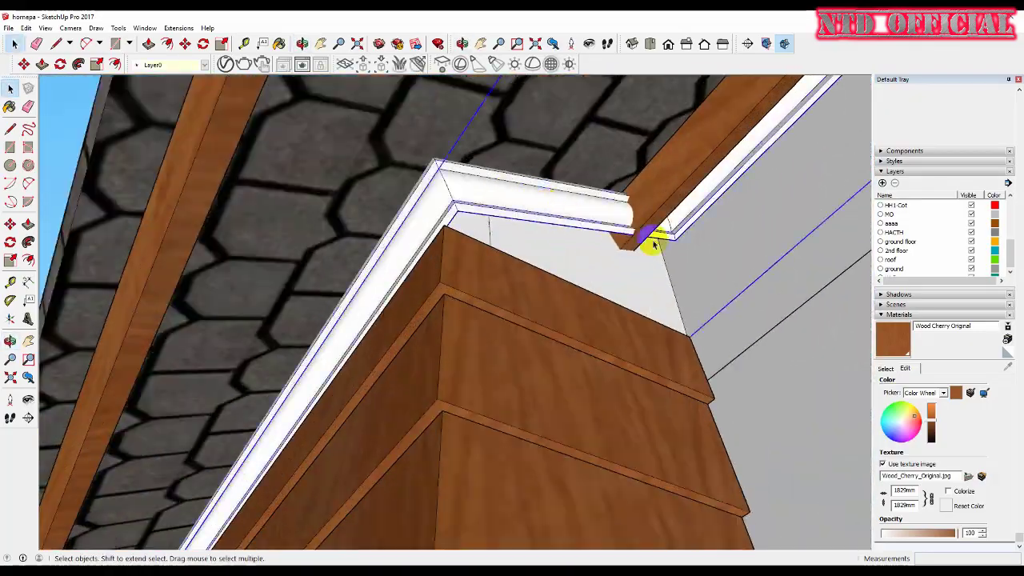
{"action": "mouse_move", "coordinate": [651, 240]}
{"action": "middle_mouse_down"}
{"action": "mouse_move", "coordinate": [616, 199]}
{"action": "mouse_move", "coordinate": [393, 272]}
{"action": "mouse_move", "coordinate": [761, 338]}
{"action": "mouse_move", "coordinate": [676, 187]}
{"action": "mouse_move", "coordinate": [628, 154]}
{"action": "middle_mouse_up"}
{"action": "scroll", "coordinate": [498, 194], "scroll_direction": "down", "scroll_amount": 2}
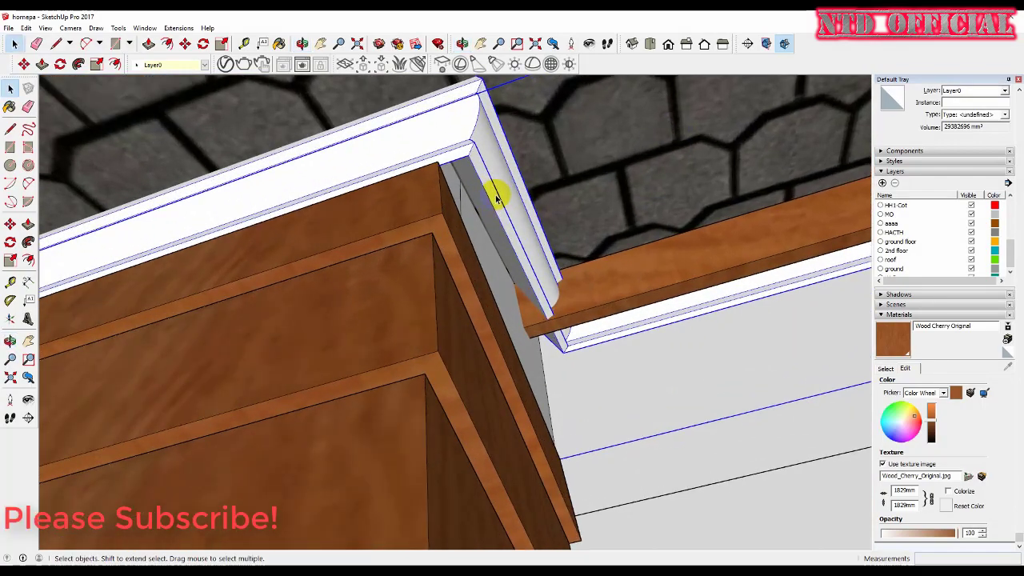
{"action": "scroll", "coordinate": [499, 201], "scroll_direction": "down", "scroll_amount": 2}
{"action": "scroll", "coordinate": [491, 219], "scroll_direction": "down", "scroll_amount": 3}
{"action": "scroll", "coordinate": [560, 240], "scroll_direction": "down", "scroll_amount": 2}
{"action": "middle_click_drag", "start_coordinate": [606, 252], "coordinate": [583, 279]}
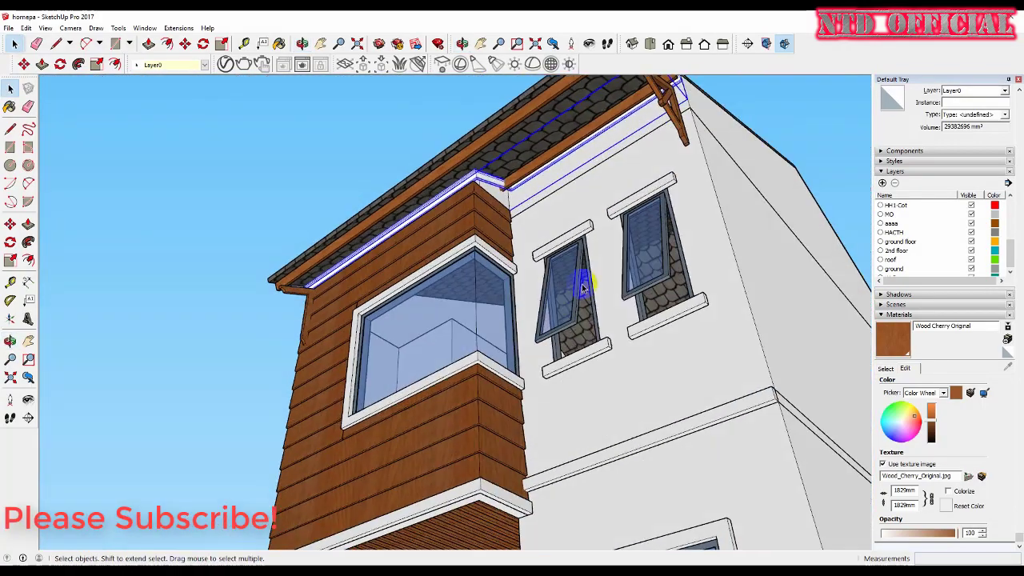
{"action": "scroll", "coordinate": [676, 147], "scroll_direction": "up", "scroll_amount": 3}
{"action": "scroll", "coordinate": [637, 126], "scroll_direction": "up", "scroll_amount": 3}
{"action": "scroll", "coordinate": [527, 154], "scroll_direction": "up", "scroll_amount": 2}
{"action": "mouse_move", "coordinate": [527, 155]}
{"action": "middle_mouse_down"}
{"action": "mouse_move", "coordinate": [551, 162]}
{"action": "mouse_move", "coordinate": [436, 112]}
{"action": "mouse_move", "coordinate": [523, 167]}
{"action": "mouse_move", "coordinate": [504, 168]}
{"action": "mouse_move", "coordinate": [508, 156]}
{"action": "middle_mouse_up"}
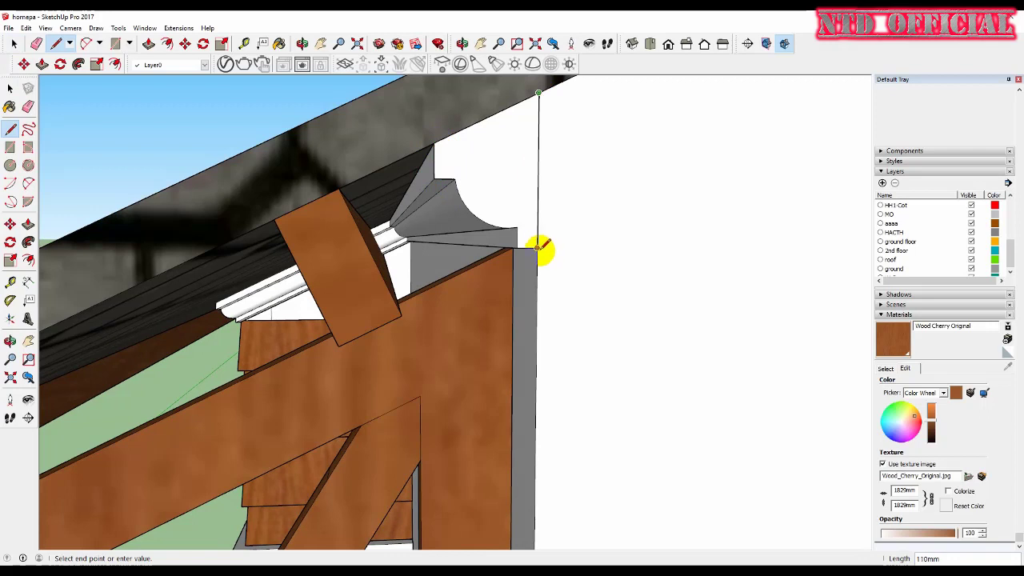
Make the crown-moulding profile at the roof corner a group and open it.
{"action": "left_click", "coordinate": [29, 185]}
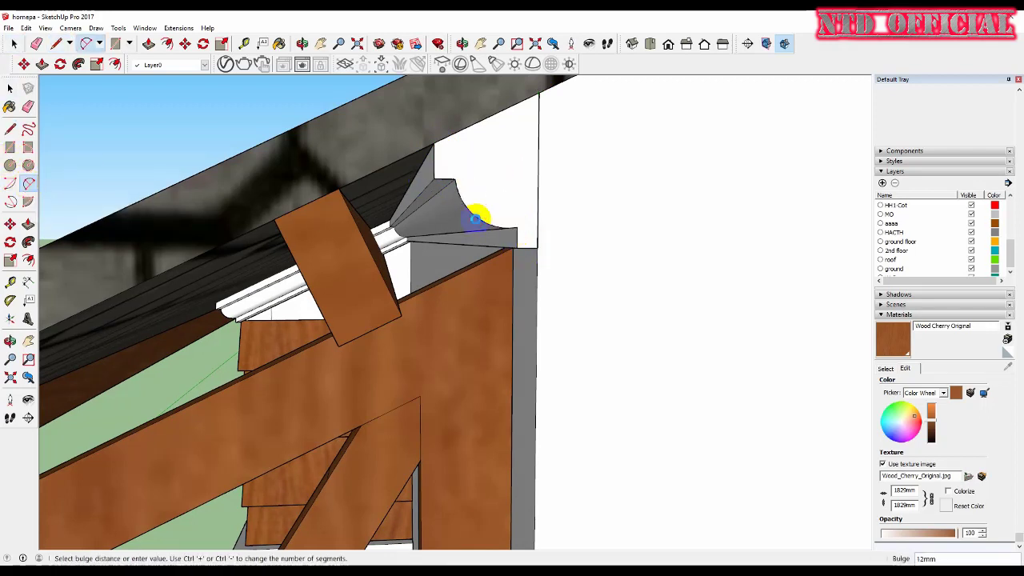
{"action": "right_click", "coordinate": [494, 190]}
{"action": "left_click", "coordinate": [520, 282]}
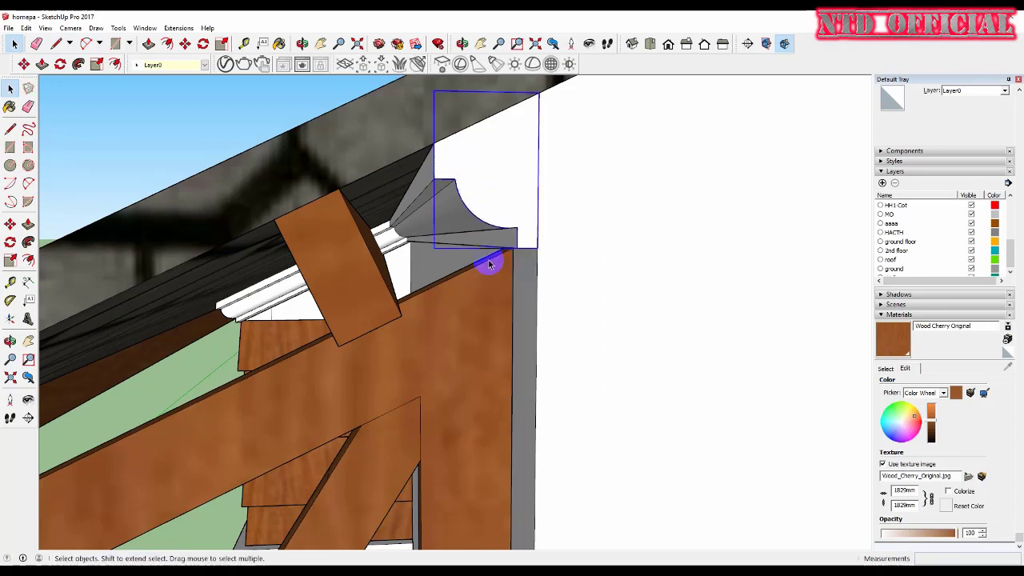
{"action": "scroll", "coordinate": [416, 224], "scroll_direction": "down", "scroll_amount": 2}
{"action": "double_click", "coordinate": [494, 183]}
{"action": "scroll", "coordinate": [507, 219], "scroll_direction": "down", "scroll_amount": 3}
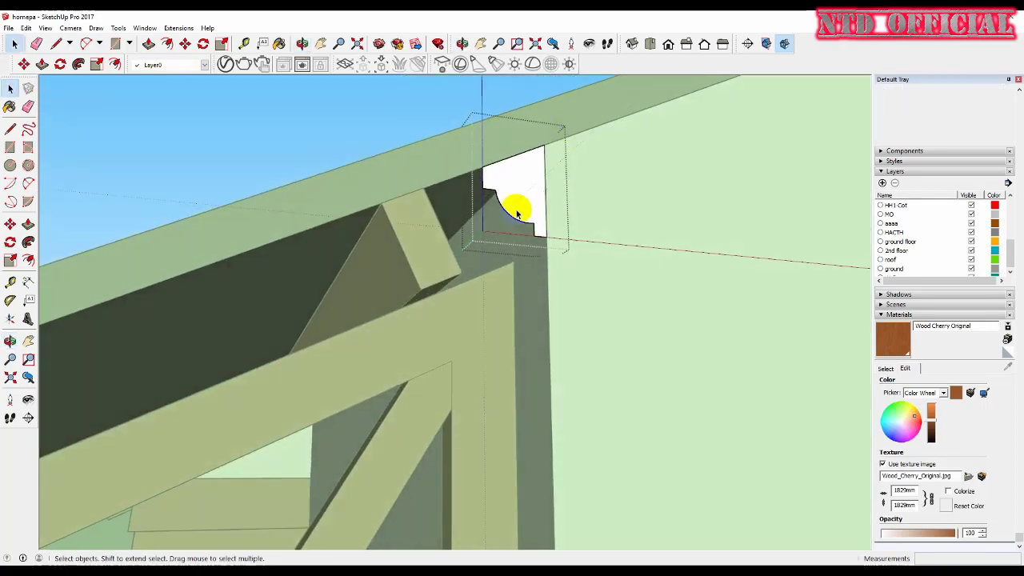
{"action": "scroll", "coordinate": [521, 206], "scroll_direction": "down", "scroll_amount": 3}
{"action": "mouse_move", "coordinate": [678, 192]}
{"action": "middle_mouse_down"}
{"action": "mouse_move", "coordinate": [629, 155]}
{"action": "mouse_move", "coordinate": [667, 114]}
{"action": "middle_mouse_up"}
{"action": "scroll", "coordinate": [628, 157], "scroll_direction": "up", "scroll_amount": 3}
Start a line at the moulding corner beneath the roof overhang.
{"action": "key", "text": "l"}
{"action": "scroll", "coordinate": [377, 473], "scroll_direction": "up", "scroll_amount": 5}
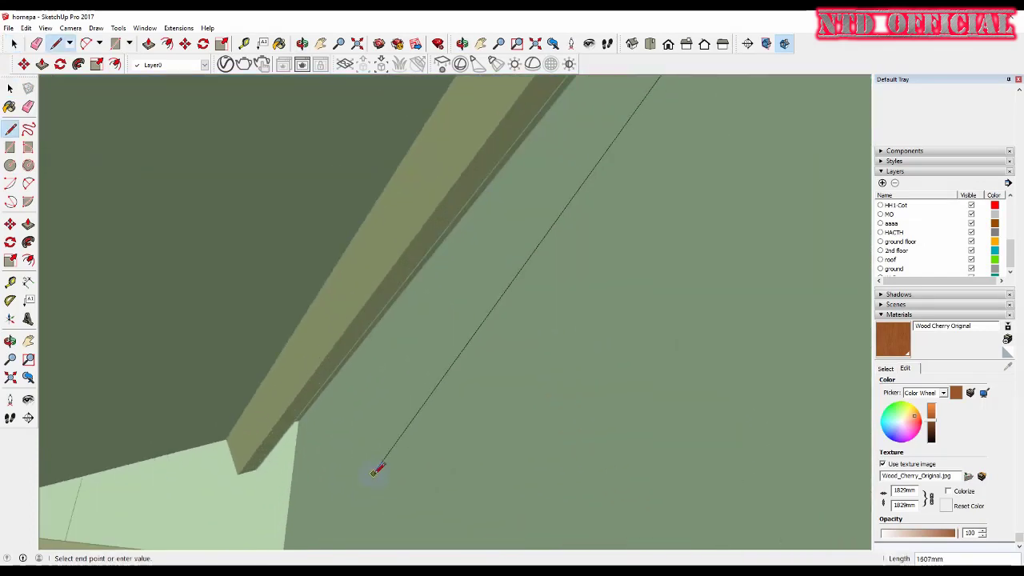
{"action": "mouse_move", "coordinate": [377, 473]}
{"action": "middle_mouse_down"}
{"action": "mouse_move", "coordinate": [282, 404]}
{"action": "mouse_move", "coordinate": [297, 422]}
{"action": "mouse_move", "coordinate": [236, 452]}
{"action": "middle_mouse_up"}
{"action": "left_click", "coordinate": [296, 422]}
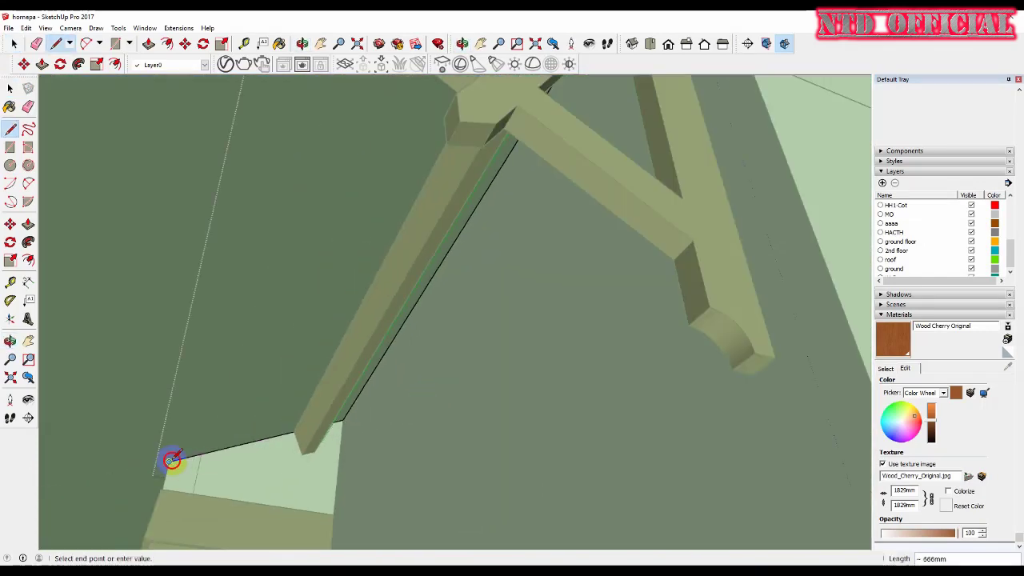
{"action": "scroll", "coordinate": [172, 460], "scroll_direction": "down", "scroll_amount": 3}
{"action": "scroll", "coordinate": [172, 454], "scroll_direction": "down", "scroll_amount": 3}
{"action": "scroll", "coordinate": [288, 444], "scroll_direction": "down", "scroll_amount": 5}
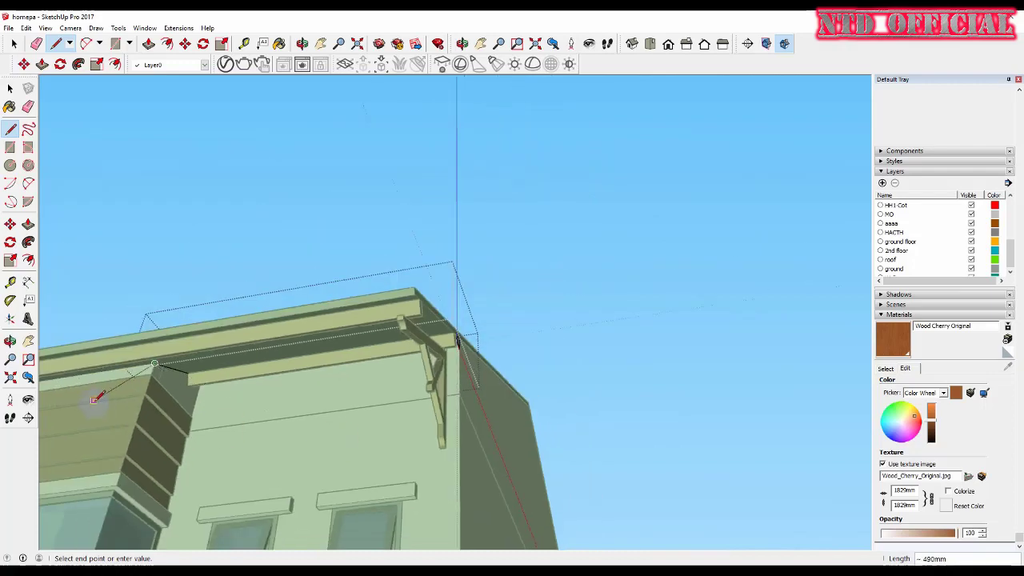
{"action": "mouse_move", "coordinate": [91, 393]}
{"action": "middle_mouse_down"}
{"action": "mouse_move", "coordinate": [336, 392]}
{"action": "mouse_move", "coordinate": [176, 333]}
{"action": "mouse_move", "coordinate": [585, 384]}
{"action": "mouse_move", "coordinate": [423, 316]}
{"action": "middle_mouse_up"}
{"action": "scroll", "coordinate": [221, 312], "scroll_direction": "up", "scroll_amount": 4}
{"action": "scroll", "coordinate": [232, 313], "scroll_direction": "down", "scroll_amount": 2}
Push/Pull the moulding profile along the eave to meet the side wall corner.
{"action": "key", "text": "space"}
{"action": "scroll", "coordinate": [521, 373], "scroll_direction": "up", "scroll_amount": 3}
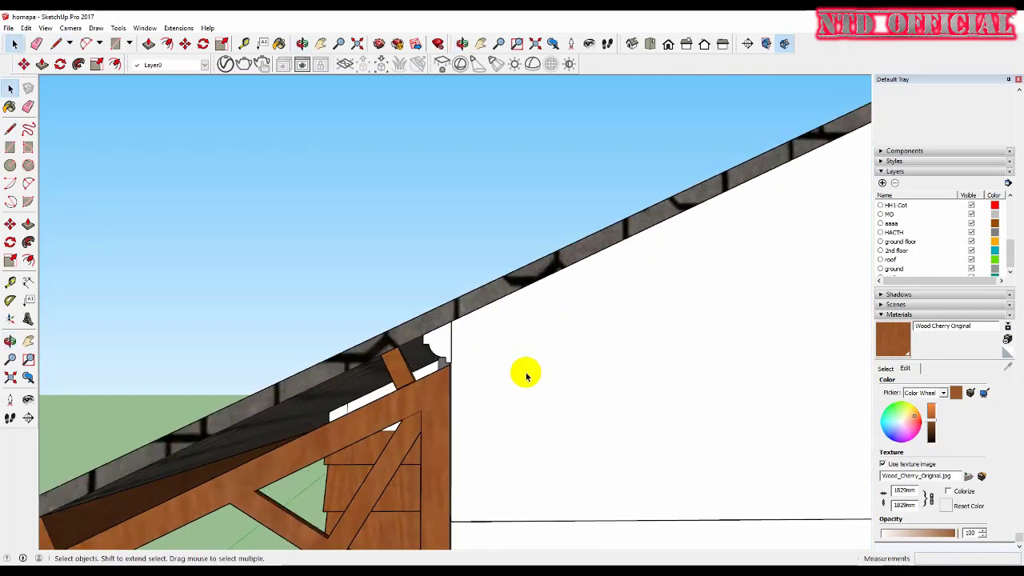
{"action": "scroll", "coordinate": [370, 259], "scroll_direction": "up", "scroll_amount": 2}
{"action": "scroll", "coordinate": [427, 250], "scroll_direction": "up", "scroll_amount": 2}
{"action": "double_click", "coordinate": [387, 228]}
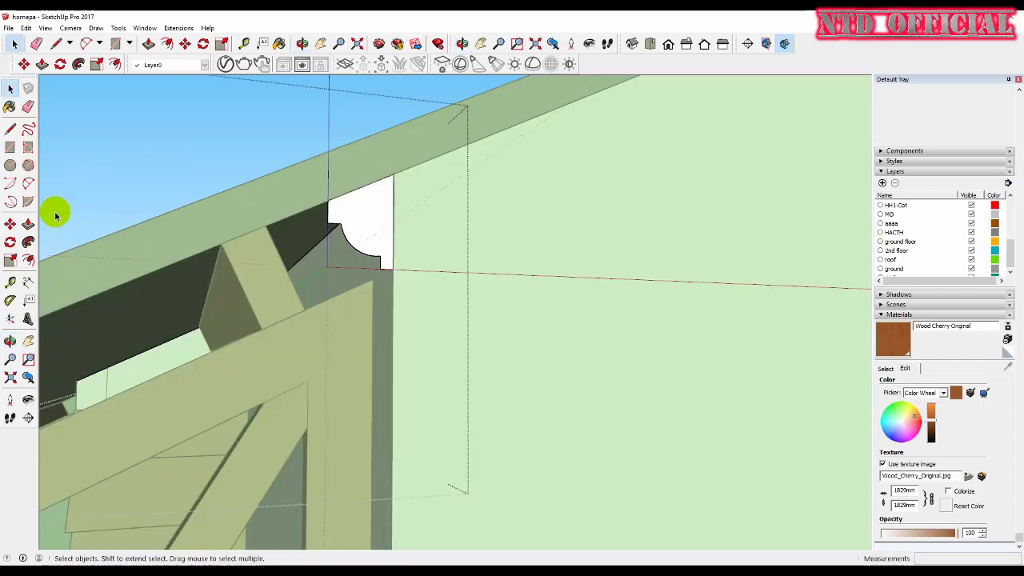
{"action": "left_click", "coordinate": [354, 236]}
{"action": "mouse_move", "coordinate": [115, 354]}
{"action": "middle_mouse_down"}
{"action": "mouse_move", "coordinate": [506, 244]}
{"action": "mouse_move", "coordinate": [491, 217]}
{"action": "mouse_move", "coordinate": [631, 202]}
{"action": "mouse_move", "coordinate": [599, 179]}
{"action": "mouse_move", "coordinate": [457, 190]}
{"action": "mouse_move", "coordinate": [443, 231]}
{"action": "mouse_move", "coordinate": [477, 205]}
{"action": "mouse_move", "coordinate": [411, 296]}
{"action": "middle_mouse_up"}
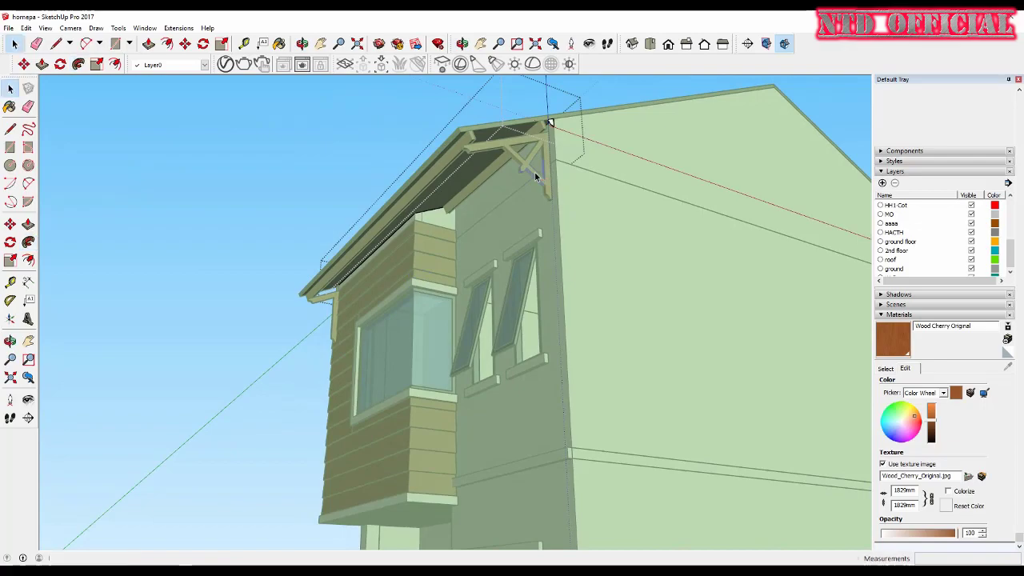
Delete the roof to expose the tops of the walls.
{"action": "middle_click_drag", "start_coordinate": [536, 176], "coordinate": [512, 240]}
{"action": "scroll", "coordinate": [512, 240], "scroll_direction": "up", "scroll_amount": 5}
{"action": "middle_click_drag", "start_coordinate": [587, 169], "coordinate": [646, 197]}
{"action": "scroll", "coordinate": [646, 196], "scroll_direction": "down", "scroll_amount": 5}
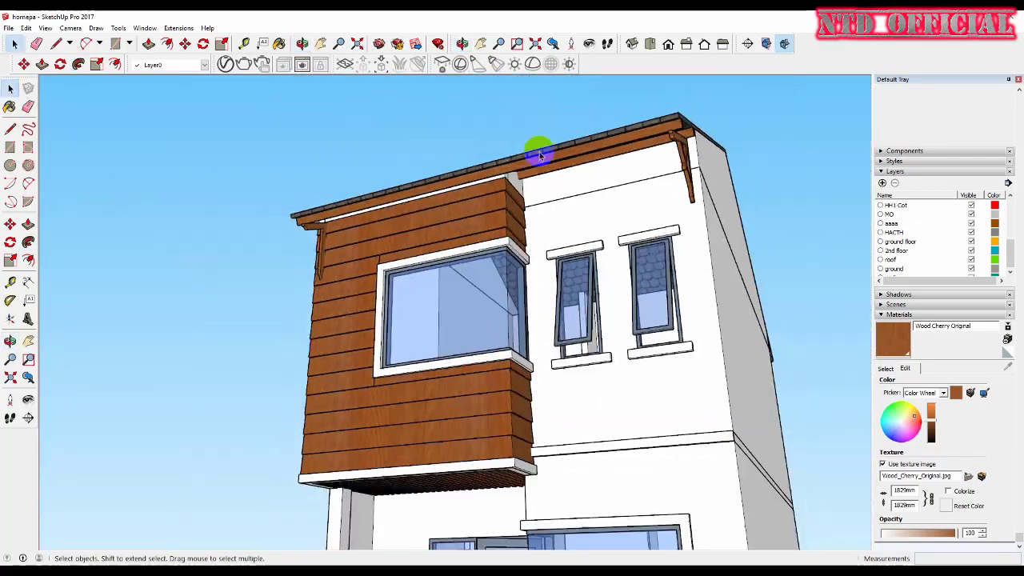
{"action": "left_click", "coordinate": [540, 156]}
{"action": "middle_click_drag", "start_coordinate": [540, 156], "coordinate": [629, 380]}
{"action": "key", "text": "Delete"}
Start pulling the moulding face along the side wall top, currently about 2133mm.
{"action": "scroll", "coordinate": [663, 327], "scroll_direction": "up", "scroll_amount": 5}
{"action": "middle_click_drag", "start_coordinate": [541, 286], "coordinate": [430, 274]}
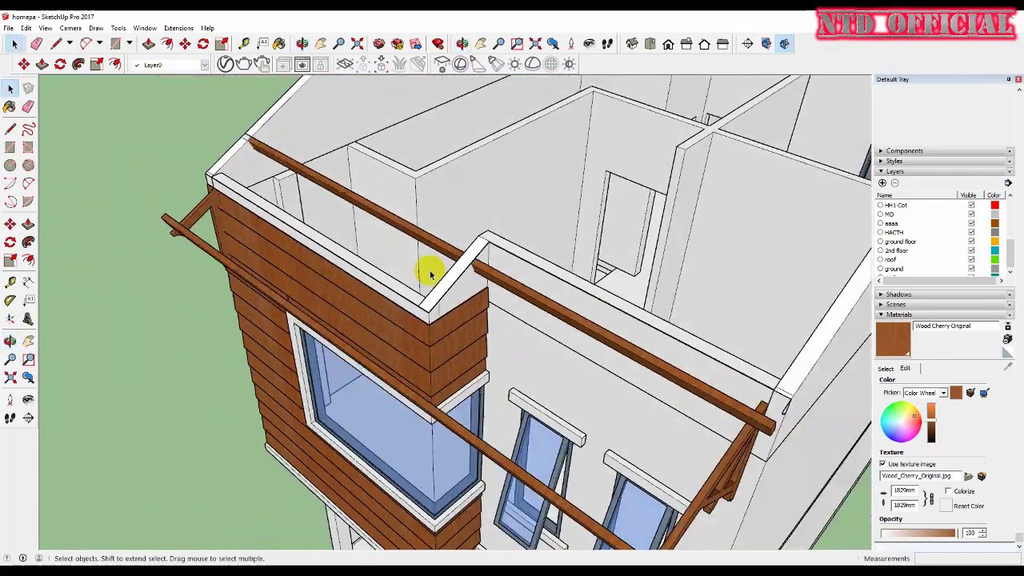
{"action": "scroll", "coordinate": [480, 256], "scroll_direction": "down", "scroll_amount": 3}
{"action": "scroll", "coordinate": [477, 238], "scroll_direction": "up", "scroll_amount": 5}
{"action": "scroll", "coordinate": [455, 171], "scroll_direction": "up", "scroll_amount": 2}
{"action": "scroll", "coordinate": [547, 161], "scroll_direction": "down", "scroll_amount": 2}
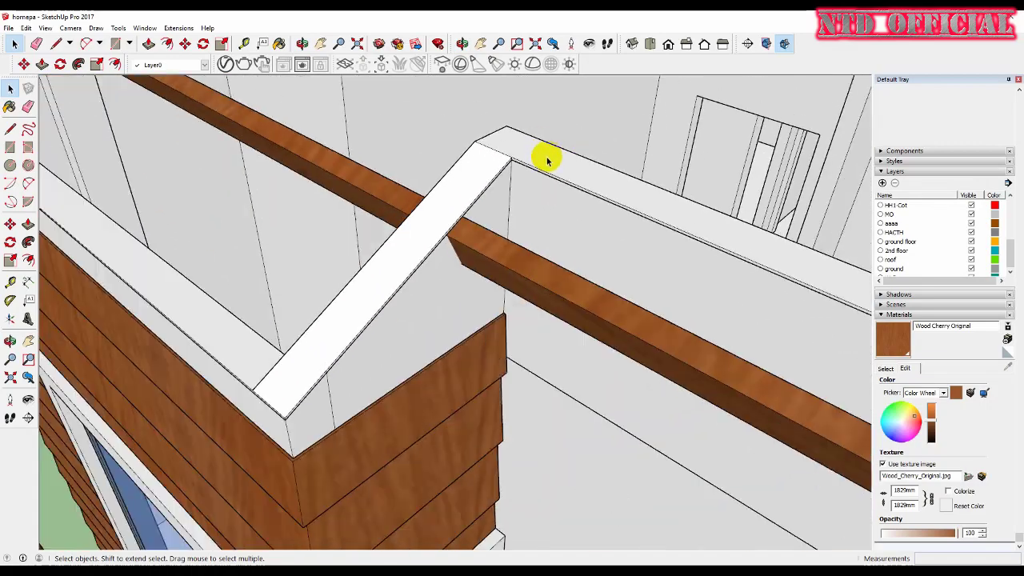
{"action": "middle_click_drag", "start_coordinate": [547, 161], "coordinate": [451, 327]}
{"action": "scroll", "coordinate": [541, 293], "scroll_direction": "up", "scroll_amount": 3}
{"action": "left_click", "coordinate": [468, 293]}
{"action": "middle_click_drag", "start_coordinate": [469, 293], "coordinate": [640, 312]}
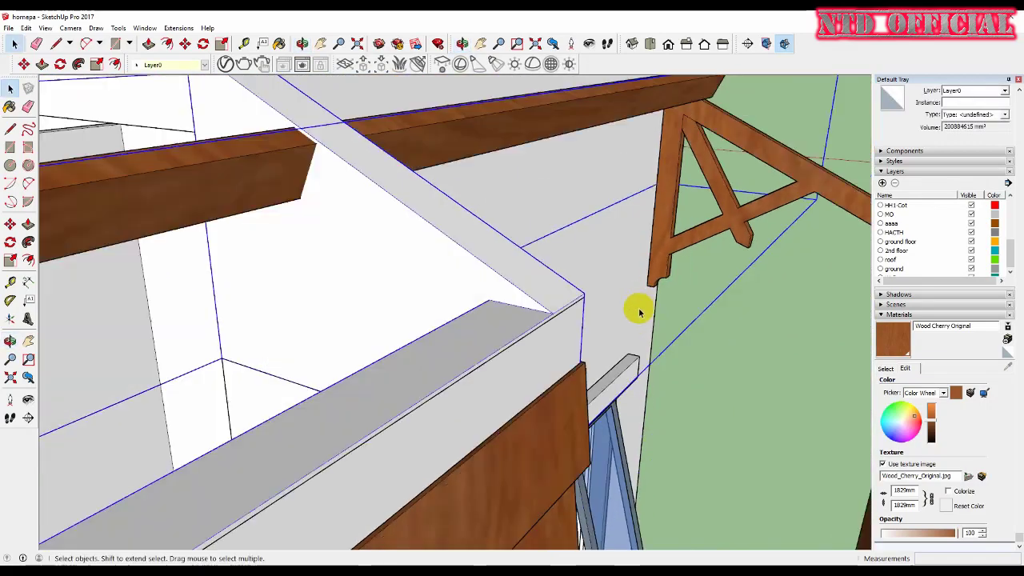
{"action": "scroll", "coordinate": [485, 350], "scroll_direction": "down", "scroll_amount": 3}
{"action": "middle_click_drag", "start_coordinate": [548, 336], "coordinate": [533, 325]}
{"action": "scroll", "coordinate": [773, 160], "scroll_direction": "up", "scroll_amount": 3}
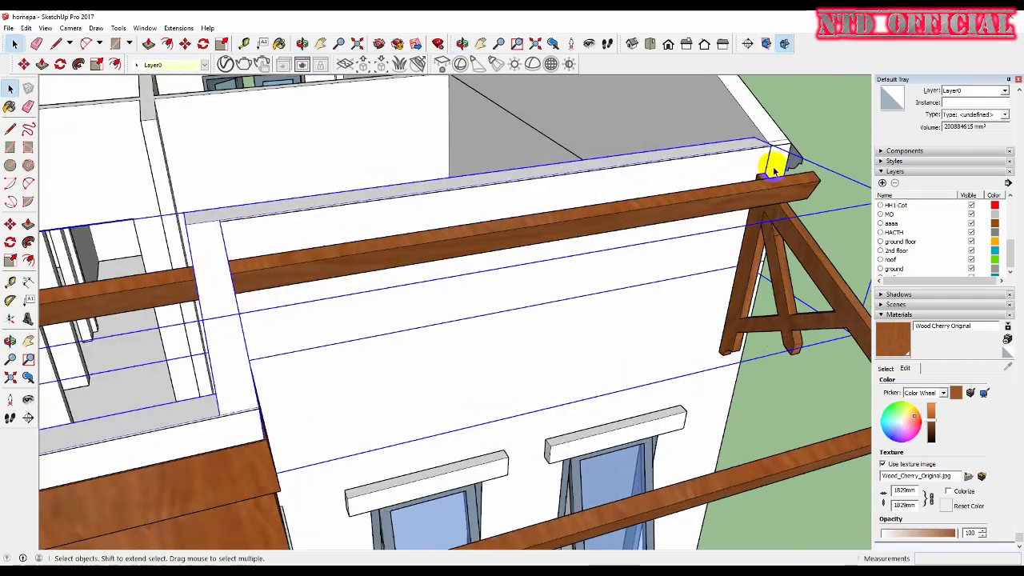
{"action": "scroll", "coordinate": [796, 160], "scroll_direction": "up", "scroll_amount": 3}
{"action": "key", "text": "p"}
{"action": "left_click_drag", "start_coordinate": [798, 160], "coordinate": [746, 172]}
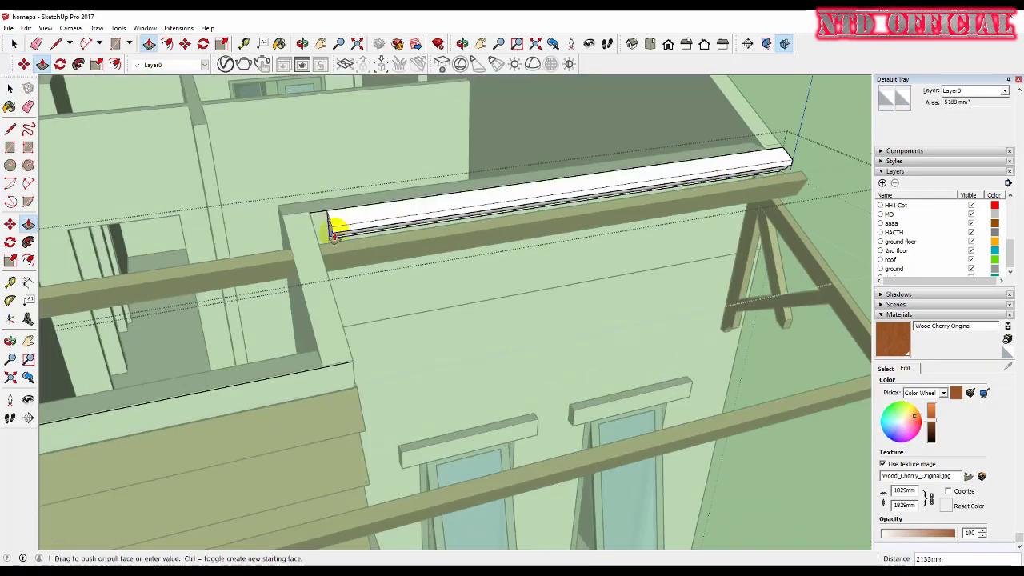
Finish extruding the white moulding along the side wall top.
{"action": "scroll", "coordinate": [335, 232], "scroll_direction": "up", "scroll_amount": 2}
{"action": "left_click", "coordinate": [247, 259]}
{"action": "scroll", "coordinate": [796, 197], "scroll_direction": "up", "scroll_amount": 2}
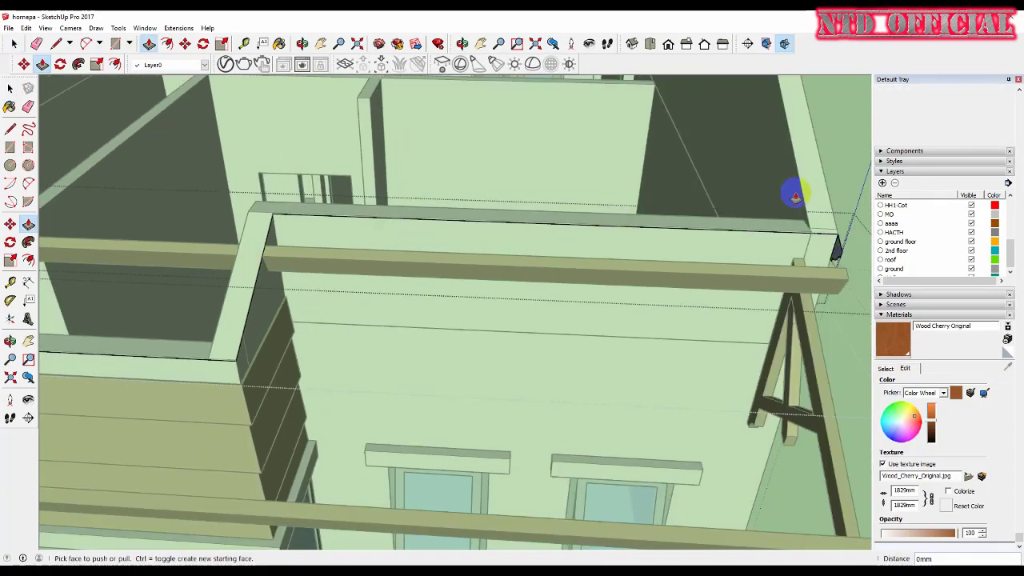
{"action": "scroll", "coordinate": [701, 288], "scroll_direction": "up", "scroll_amount": 3}
{"action": "scroll", "coordinate": [715, 263], "scroll_direction": "down", "scroll_amount": 3}
{"action": "scroll", "coordinate": [336, 229], "scroll_direction": "up", "scroll_amount": 3}
{"action": "scroll", "coordinate": [290, 212], "scroll_direction": "up", "scroll_amount": 2}
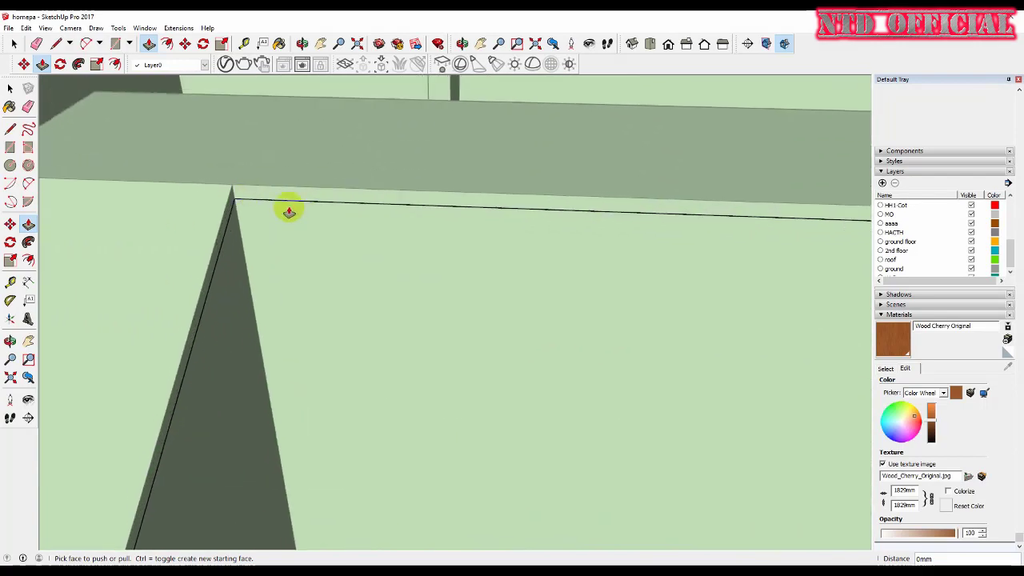
{"action": "scroll", "coordinate": [347, 176], "scroll_direction": "down", "scroll_amount": 3}
{"action": "scroll", "coordinate": [343, 183], "scroll_direction": "down", "scroll_amount": 2}
{"action": "scroll", "coordinate": [633, 289], "scroll_direction": "down", "scroll_amount": 2}
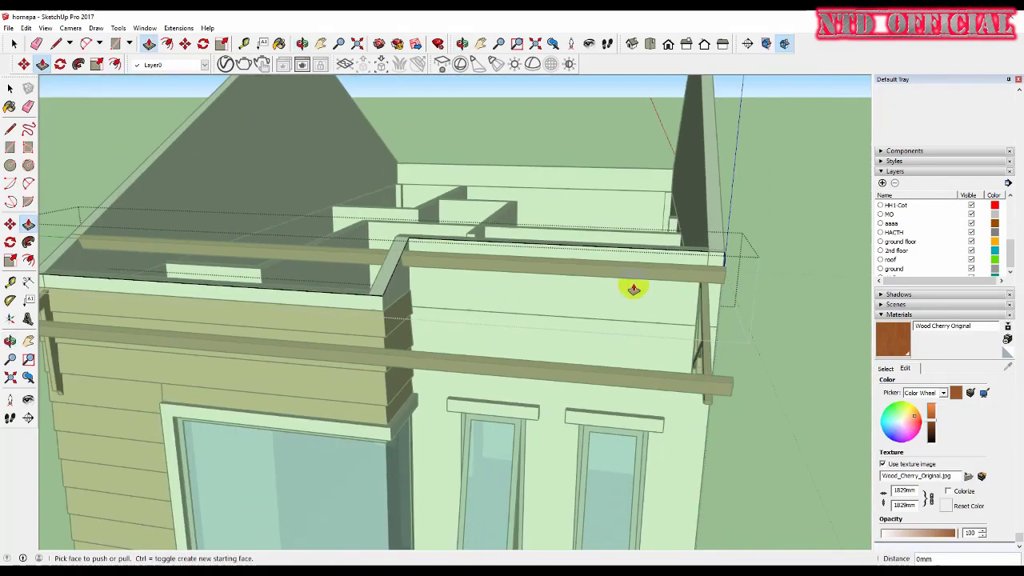
{"action": "scroll", "coordinate": [632, 289], "scroll_direction": "up", "scroll_amount": 5}
Orbit around the moulding profile to the long roof beam and wall corner.
{"action": "middle_click_drag", "start_coordinate": [679, 245], "coordinate": [402, 229]}
{"action": "middle_click_drag", "start_coordinate": [679, 272], "coordinate": [454, 284]}
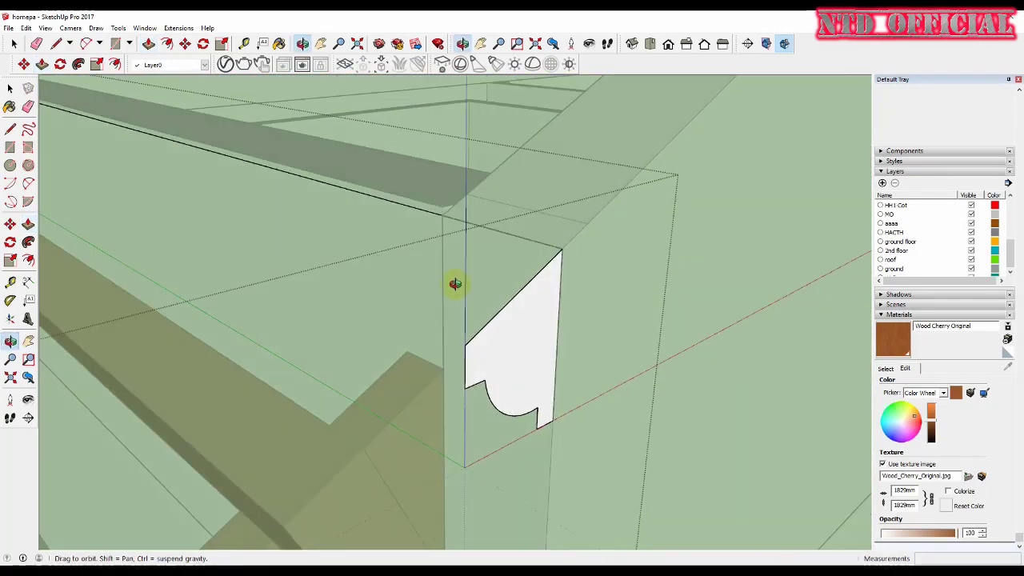
{"action": "scroll", "coordinate": [455, 284], "scroll_direction": "down", "scroll_amount": 3}
{"action": "middle_click_drag", "start_coordinate": [533, 279], "coordinate": [149, 219]}
{"action": "scroll", "coordinate": [160, 200], "scroll_direction": "up", "scroll_amount": 3}
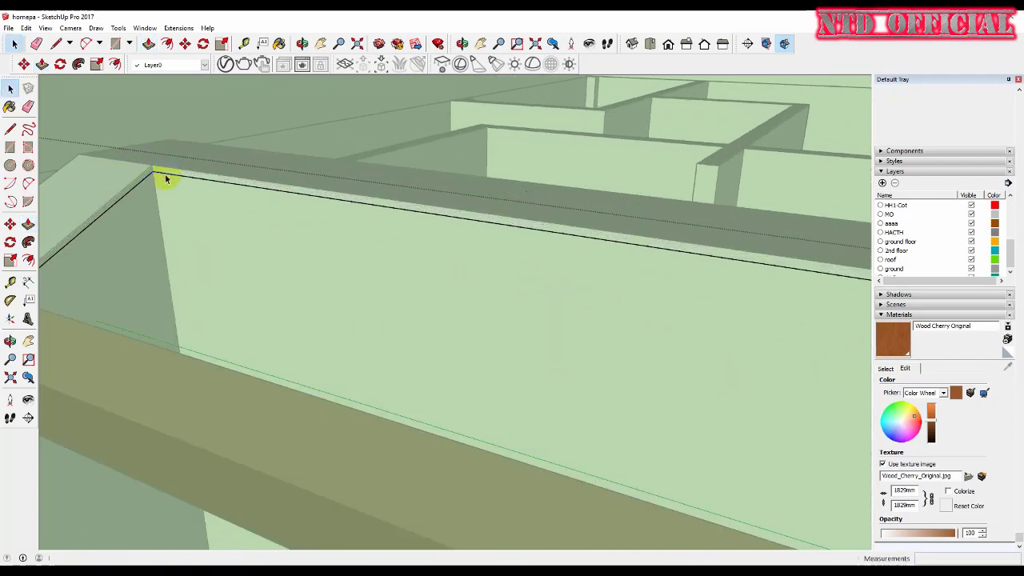
{"action": "scroll", "coordinate": [163, 172], "scroll_direction": "down", "scroll_amount": 2}
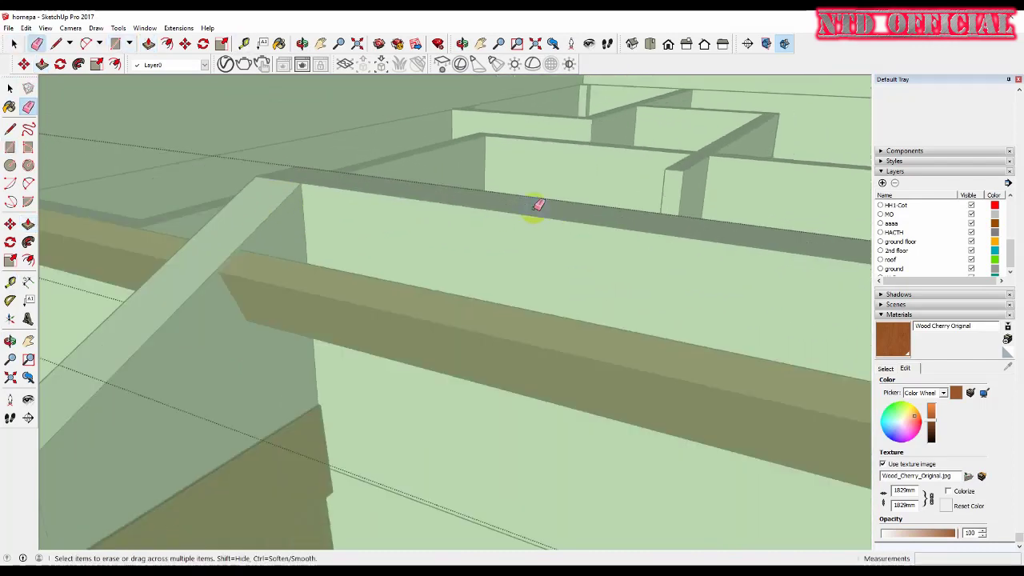
{"action": "mouse_move", "coordinate": [537, 206]}
{"action": "middle_mouse_down"}
{"action": "mouse_move", "coordinate": [240, 400]}
{"action": "mouse_move", "coordinate": [582, 357]}
{"action": "mouse_move", "coordinate": [128, 267]}
{"action": "mouse_move", "coordinate": [599, 320]}
{"action": "middle_mouse_up"}
{"action": "scroll", "coordinate": [240, 384], "scroll_direction": "up", "scroll_amount": 2}
{"action": "scroll", "coordinate": [155, 288], "scroll_direction": "up", "scroll_amount": 2}
Push the white wall face beside the roof beam outward by 100mm.
{"action": "key", "text": "space"}
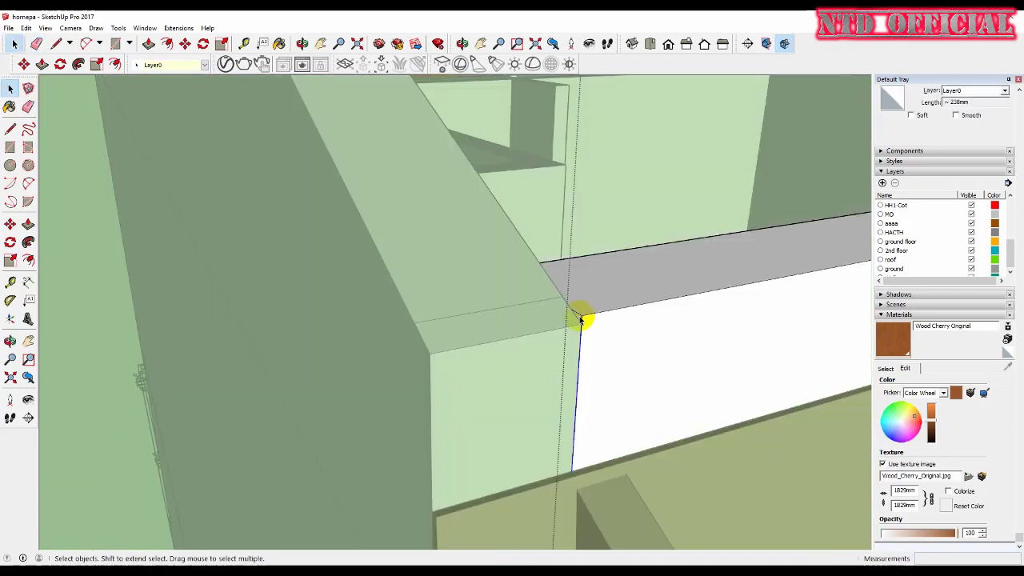
{"action": "key", "text": "p"}
{"action": "left_click_drag", "start_coordinate": [579, 320], "coordinate": [430, 354]}
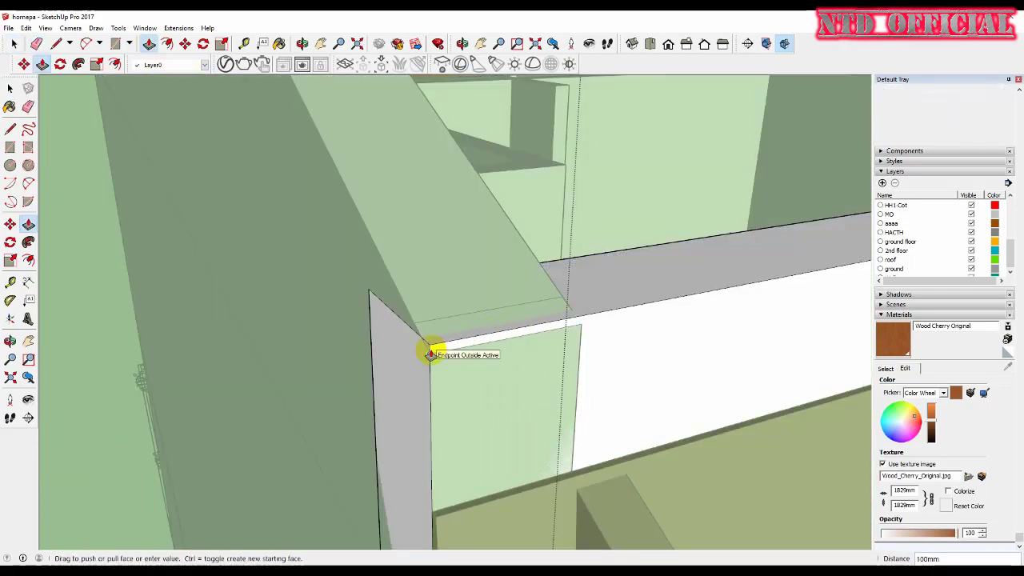
{"action": "left_click", "coordinate": [430, 355]}
{"action": "scroll", "coordinate": [431, 354], "scroll_direction": "down", "scroll_amount": 2}
{"action": "key", "text": "space"}
{"action": "scroll", "coordinate": [171, 267], "scroll_direction": "down", "scroll_amount": 1}
{"action": "mouse_move", "coordinate": [171, 267]}
{"action": "middle_mouse_down"}
{"action": "mouse_move", "coordinate": [379, 295]}
{"action": "mouse_move", "coordinate": [573, 275]}
{"action": "middle_mouse_up"}
{"action": "scroll", "coordinate": [818, 407], "scroll_direction": "down", "scroll_amount": 1}
{"action": "scroll", "coordinate": [789, 365], "scroll_direction": "up", "scroll_amount": 3}
Open the wall group for editing, then exit and orbit to a wider view.
{"action": "scroll", "coordinate": [688, 359], "scroll_direction": "up", "scroll_amount": 1}
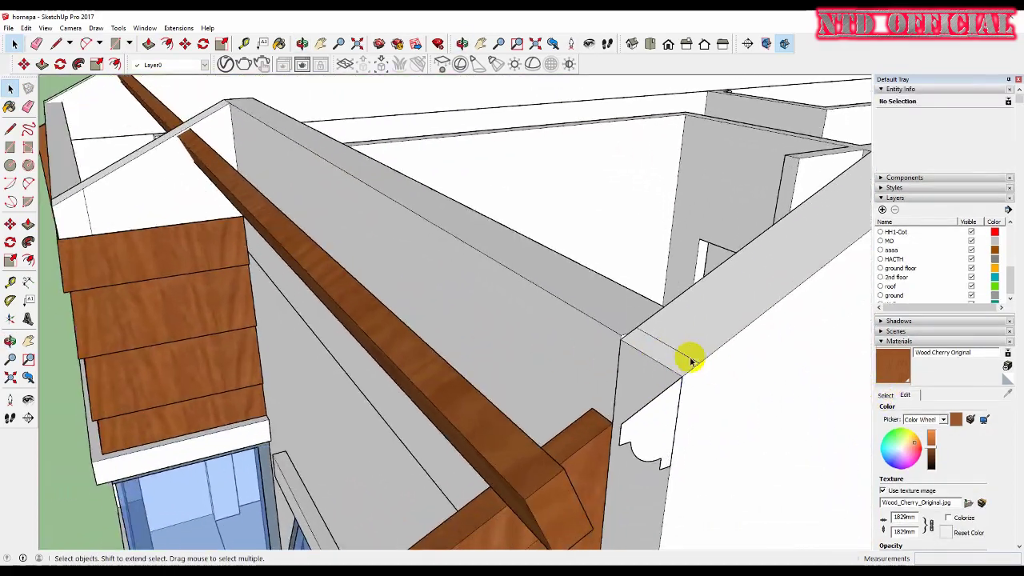
{"action": "scroll", "coordinate": [584, 332], "scroll_direction": "up", "scroll_amount": 2}
{"action": "left_click", "coordinate": [584, 333]}
{"action": "scroll", "coordinate": [585, 332], "scroll_direction": "down", "scroll_amount": 3}
{"action": "scroll", "coordinate": [696, 335], "scroll_direction": "up", "scroll_amount": 1}
{"action": "double_click", "coordinate": [697, 336]}
{"action": "scroll", "coordinate": [662, 339], "scroll_direction": "up", "scroll_amount": 3}
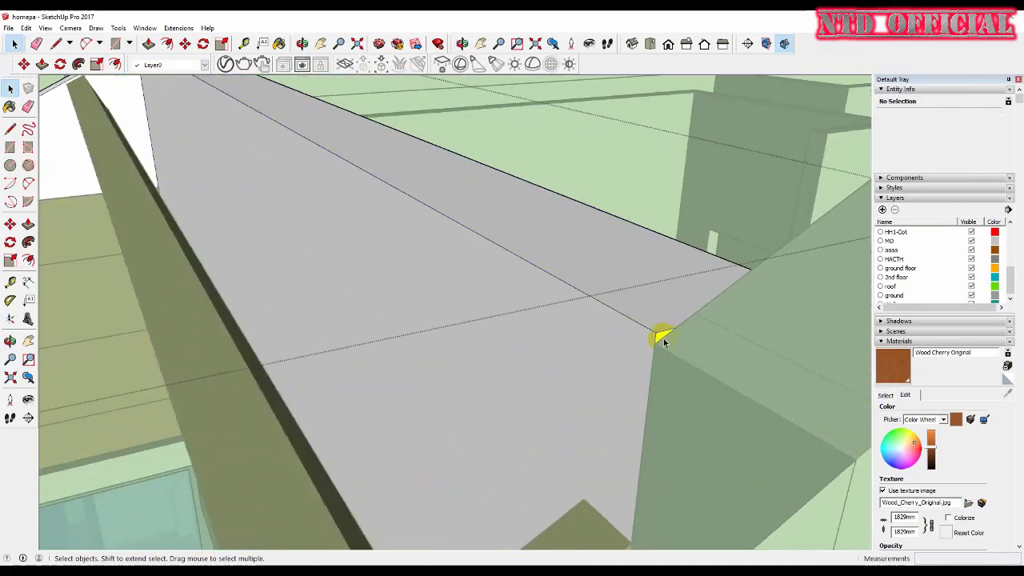
{"action": "key", "text": "space"}
{"action": "scroll", "coordinate": [709, 349], "scroll_direction": "down", "scroll_amount": 3}
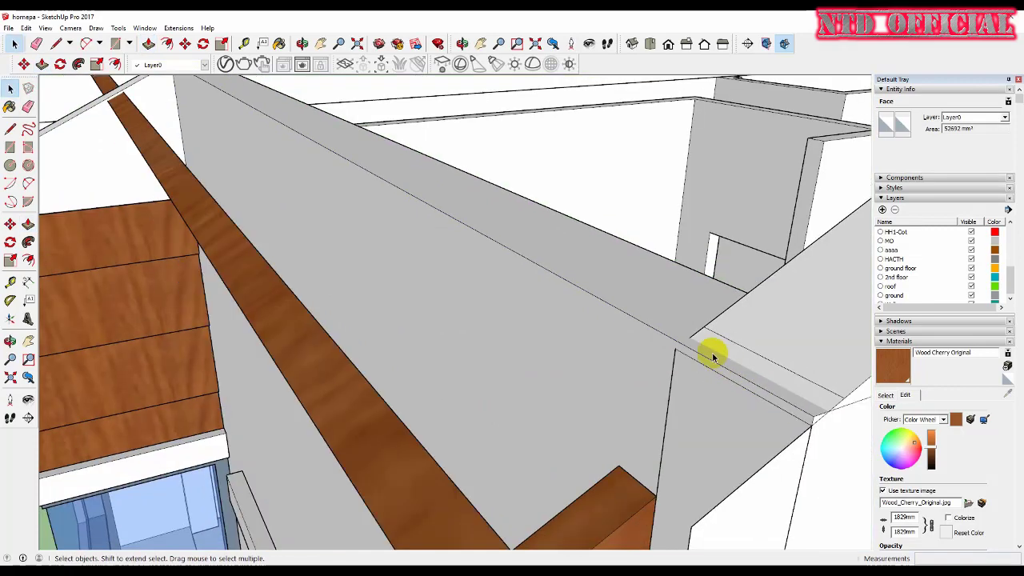
{"action": "scroll", "coordinate": [734, 394], "scroll_direction": "up", "scroll_amount": 2}
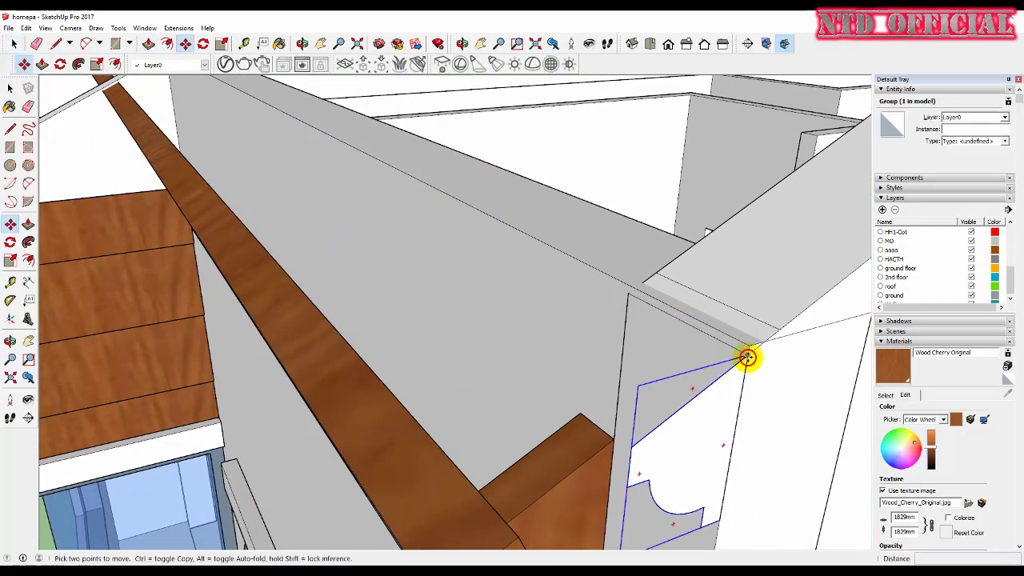
{"action": "scroll", "coordinate": [747, 357], "scroll_direction": "down", "scroll_amount": 2}
{"action": "mouse_move", "coordinate": [772, 333]}
{"action": "middle_mouse_down"}
{"action": "mouse_move", "coordinate": [587, 293]}
{"action": "mouse_move", "coordinate": [101, 222]}
{"action": "middle_mouse_up"}
{"action": "scroll", "coordinate": [75, 173], "scroll_direction": "up", "scroll_amount": 4}
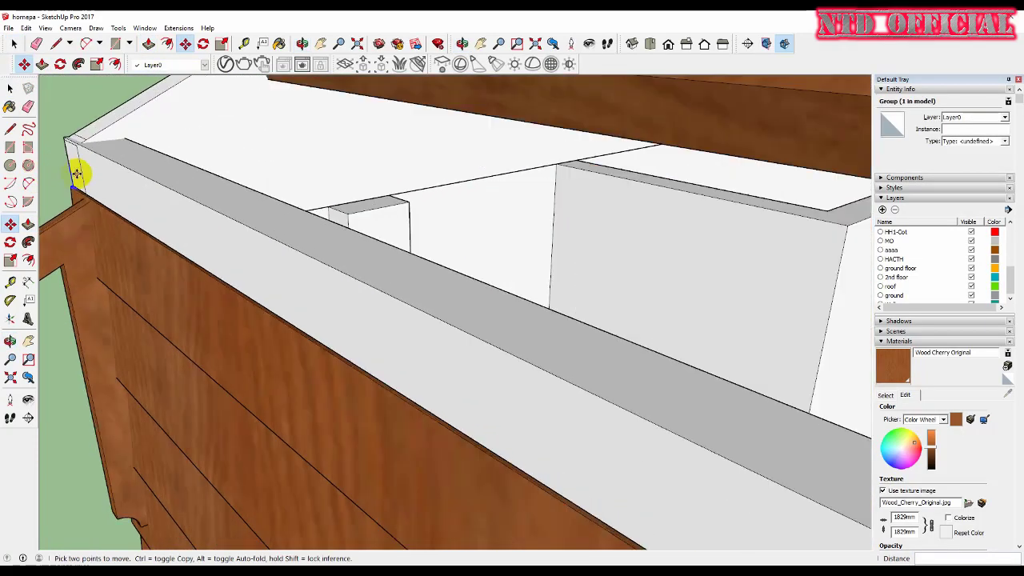
Inside the small trim profile group, draw the path line from the profile corner.
{"action": "key", "text": "space"}
{"action": "scroll", "coordinate": [76, 174], "scroll_direction": "down", "scroll_amount": 3}
{"action": "scroll", "coordinate": [452, 281], "scroll_direction": "up", "scroll_amount": 3}
{"action": "double_click", "coordinate": [481, 320]}
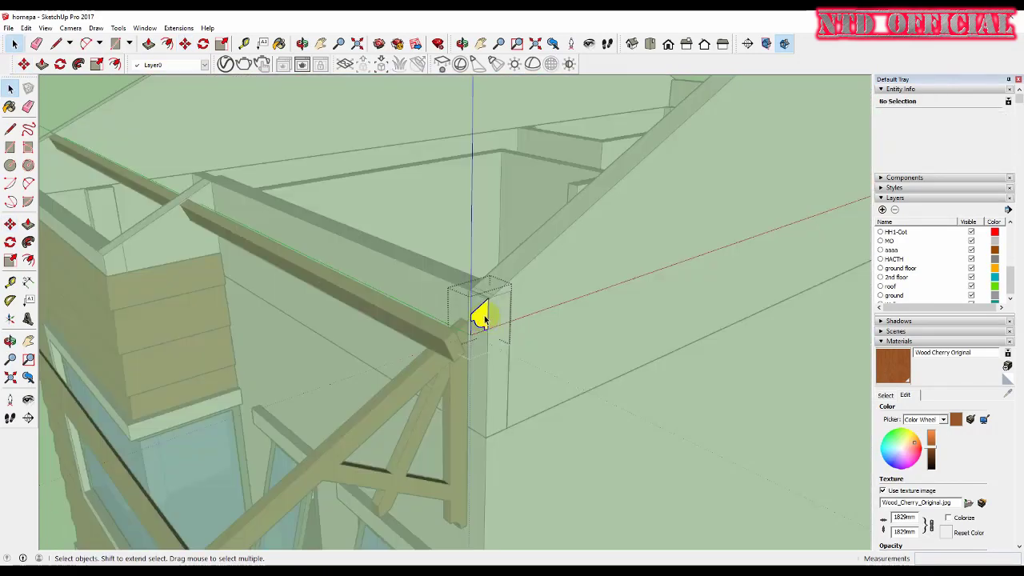
{"action": "scroll", "coordinate": [480, 316], "scroll_direction": "up", "scroll_amount": 3}
{"action": "left_click", "coordinate": [472, 310]}
{"action": "scroll", "coordinate": [683, 332], "scroll_direction": "down", "scroll_amount": 3}
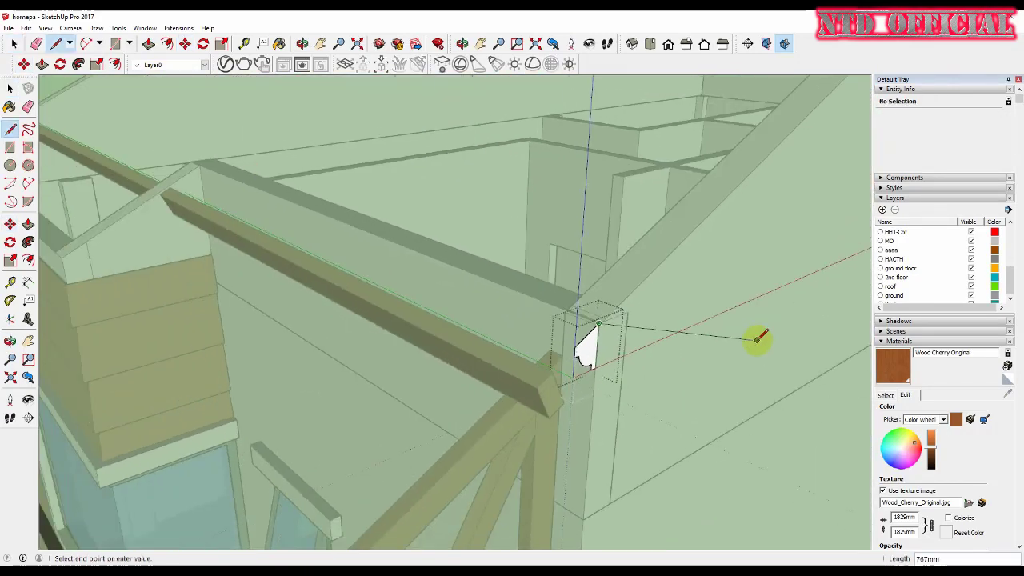
{"action": "mouse_move", "coordinate": [199, 164]}
{"action": "middle_mouse_down"}
{"action": "mouse_move", "coordinate": [400, 201]}
{"action": "mouse_move", "coordinate": [256, 293]}
{"action": "middle_mouse_up"}
{"action": "scroll", "coordinate": [251, 271], "scroll_direction": "up", "scroll_amount": 2}
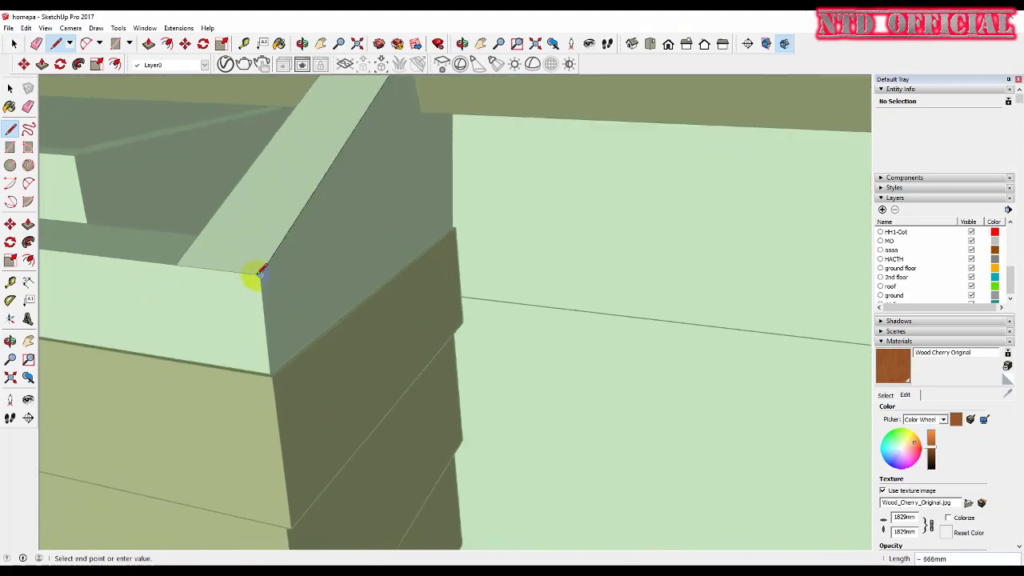
{"action": "scroll", "coordinate": [678, 284], "scroll_direction": "down", "scroll_amount": 2}
{"action": "middle_click_drag", "start_coordinate": [682, 280], "coordinate": [206, 251]}
{"action": "scroll", "coordinate": [155, 187], "scroll_direction": "up", "scroll_amount": 2}
{"action": "scroll", "coordinate": [125, 210], "scroll_direction": "down", "scroll_amount": 2}
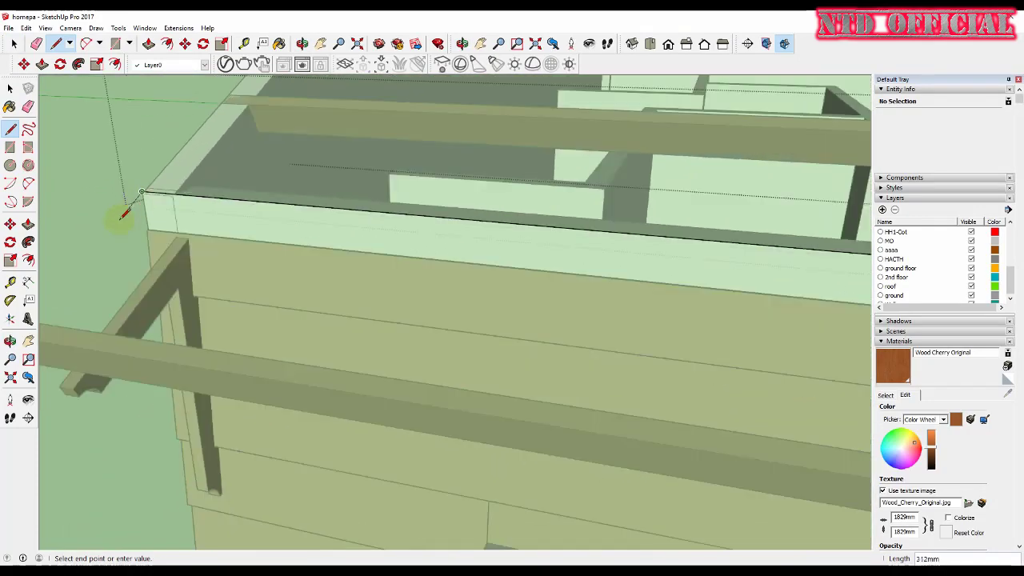
{"action": "middle_click_drag", "start_coordinate": [125, 211], "coordinate": [12, 204]}
Extrude the trim profile along the roof beam edge with Follow Me.
{"action": "key", "text": "space"}
{"action": "left_click", "coordinate": [28, 242]}
{"action": "mouse_move", "coordinate": [320, 240]}
{"action": "middle_mouse_down"}
{"action": "mouse_move", "coordinate": [613, 222]}
{"action": "mouse_move", "coordinate": [546, 256]}
{"action": "middle_mouse_up"}
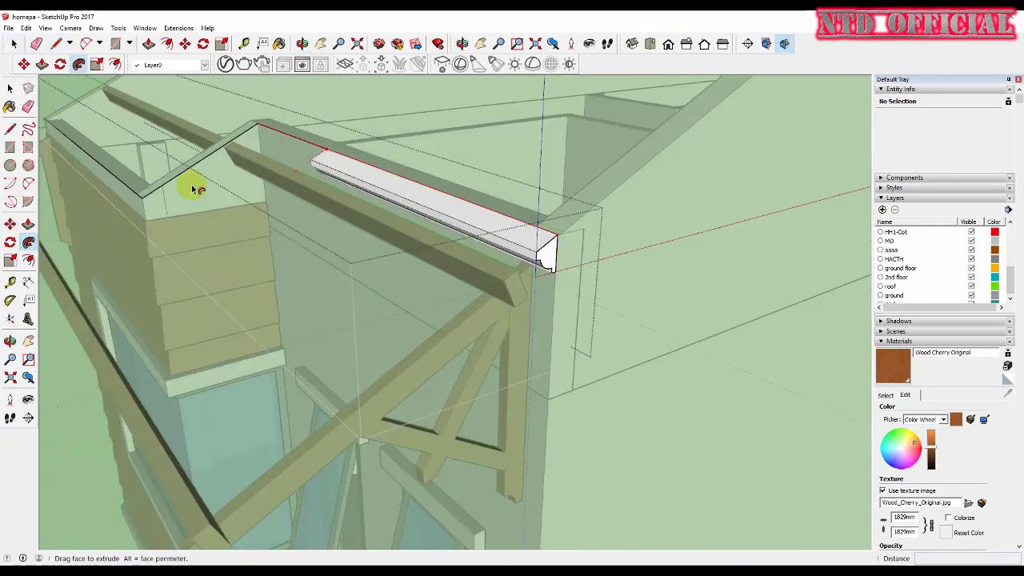
{"action": "middle_click_drag", "start_coordinate": [137, 204], "coordinate": [407, 299]}
{"action": "scroll", "coordinate": [406, 299], "scroll_direction": "up", "scroll_amount": 3}
{"action": "scroll", "coordinate": [345, 325], "scroll_direction": "down", "scroll_amount": 5}
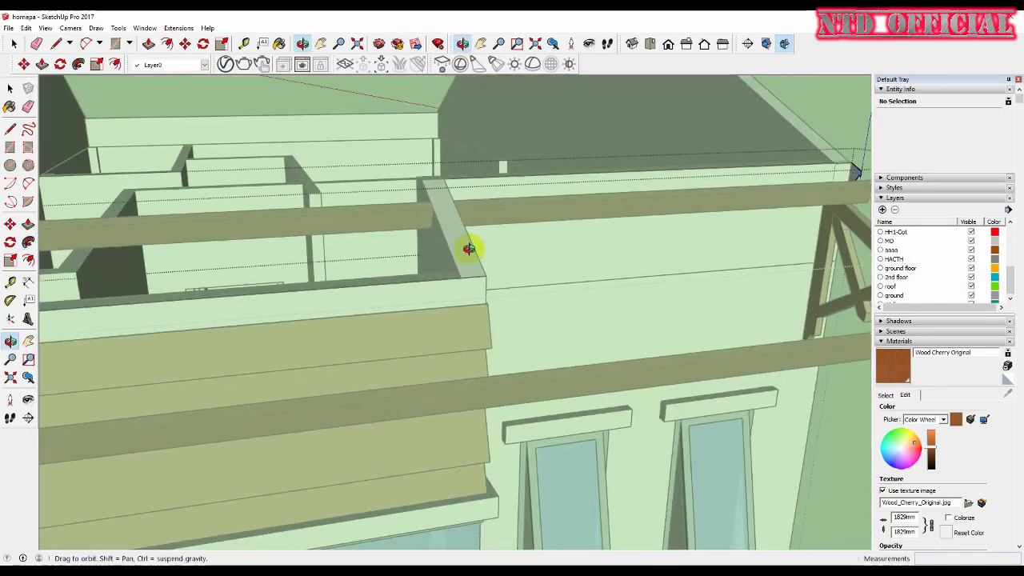
{"action": "middle_click_drag", "start_coordinate": [469, 247], "coordinate": [435, 263]}
{"action": "scroll", "coordinate": [174, 280], "scroll_direction": "up", "scroll_amount": 3}
{"action": "mouse_move", "coordinate": [175, 280]}
{"action": "middle_mouse_down"}
{"action": "mouse_move", "coordinate": [344, 149]}
{"action": "mouse_move", "coordinate": [541, 61]}
{"action": "mouse_move", "coordinate": [514, 155]}
{"action": "middle_mouse_up"}
{"action": "scroll", "coordinate": [387, 276], "scroll_direction": "up", "scroll_amount": 3}
{"action": "mouse_move", "coordinate": [386, 276]}
{"action": "middle_mouse_down"}
{"action": "mouse_move", "coordinate": [435, 297]}
{"action": "mouse_move", "coordinate": [418, 319]}
{"action": "mouse_move", "coordinate": [430, 187]}
{"action": "mouse_move", "coordinate": [436, 253]}
{"action": "mouse_move", "coordinate": [366, 328]}
{"action": "mouse_move", "coordinate": [435, 327]}
{"action": "mouse_move", "coordinate": [320, 210]}
{"action": "mouse_move", "coordinate": [658, 160]}
{"action": "mouse_move", "coordinate": [311, 88]}
{"action": "mouse_move", "coordinate": [388, 108]}
{"action": "mouse_move", "coordinate": [425, 195]}
{"action": "mouse_move", "coordinate": [359, 101]}
{"action": "mouse_move", "coordinate": [300, 147]}
{"action": "mouse_move", "coordinate": [240, 114]}
{"action": "mouse_move", "coordinate": [360, 104]}
{"action": "mouse_move", "coordinate": [343, 206]}
{"action": "middle_mouse_up"}
{"action": "scroll", "coordinate": [343, 320], "scroll_direction": "down", "scroll_amount": 5}
{"action": "scroll", "coordinate": [390, 359], "scroll_direction": "up", "scroll_amount": 2}
{"action": "scroll", "coordinate": [390, 359], "scroll_direction": "up", "scroll_amount": 3}
{"action": "scroll", "coordinate": [392, 148], "scroll_direction": "up", "scroll_amount": 3}
{"action": "scroll", "coordinate": [430, 232], "scroll_direction": "down", "scroll_amount": 2}
{"action": "middle_click_drag", "start_coordinate": [430, 232], "coordinate": [371, 331]}
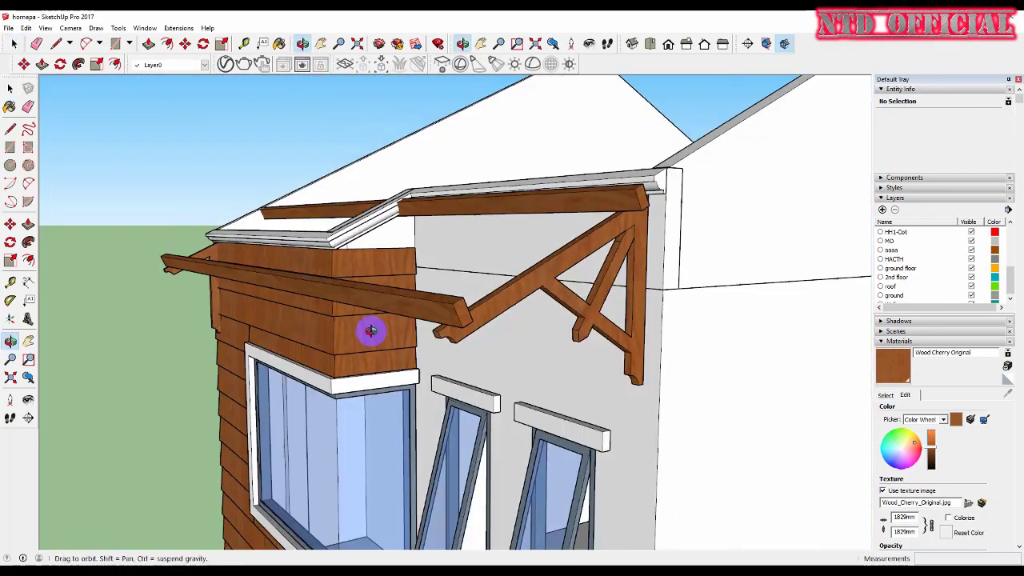
{"action": "left_click", "coordinate": [661, 183]}
{"action": "mouse_move", "coordinate": [661, 182]}
{"action": "middle_mouse_down"}
{"action": "mouse_move", "coordinate": [293, 228]}
{"action": "mouse_move", "coordinate": [343, 245]}
{"action": "mouse_move", "coordinate": [536, 249]}
{"action": "mouse_move", "coordinate": [576, 93]}
{"action": "mouse_move", "coordinate": [286, 348]}
{"action": "mouse_move", "coordinate": [384, 320]}
{"action": "middle_mouse_up"}
{"action": "scroll", "coordinate": [317, 367], "scroll_direction": "up", "scroll_amount": 2}
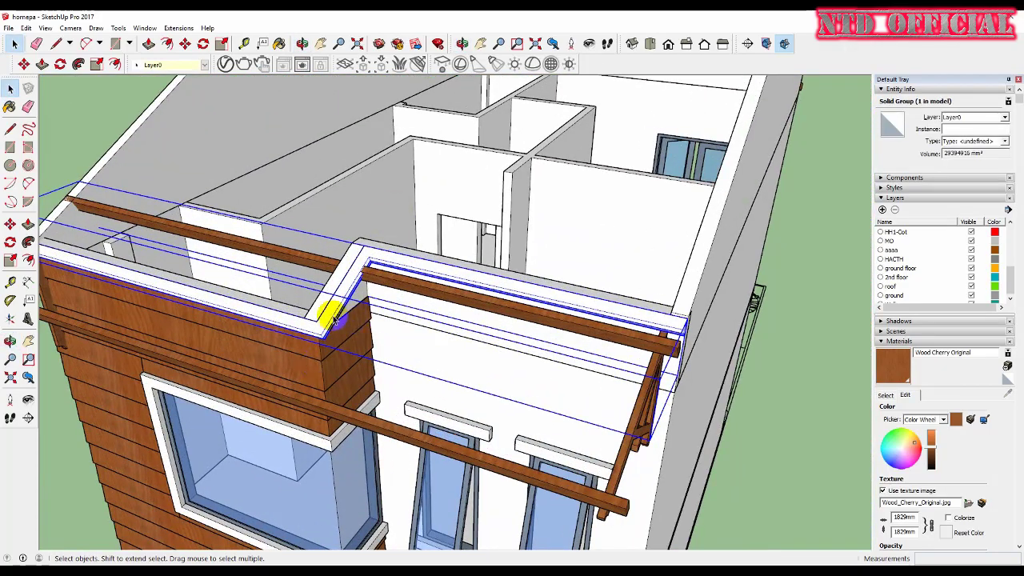
{"action": "left_click", "coordinate": [676, 323]}
{"action": "middle_click_drag", "start_coordinate": [676, 323], "coordinate": [475, 235]}
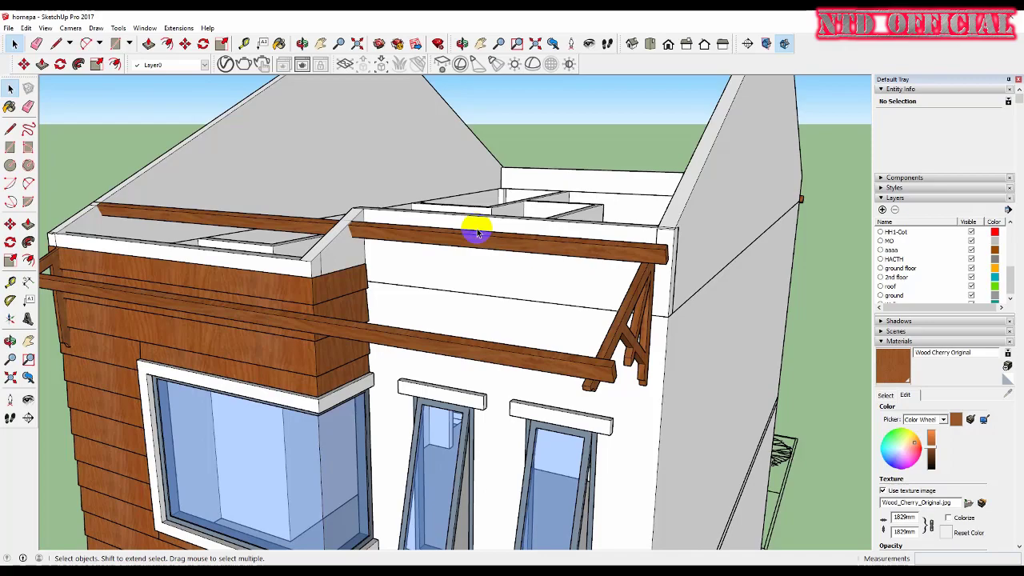
{"action": "scroll", "coordinate": [477, 232], "scroll_direction": "down", "scroll_amount": 3}
{"action": "mouse_move", "coordinate": [477, 232]}
{"action": "middle_mouse_down"}
{"action": "mouse_move", "coordinate": [475, 311]}
{"action": "mouse_move", "coordinate": [483, 289]}
{"action": "mouse_move", "coordinate": [411, 263]}
{"action": "mouse_move", "coordinate": [402, 213]}
{"action": "mouse_move", "coordinate": [327, 206]}
{"action": "middle_mouse_up"}
{"action": "scroll", "coordinate": [476, 311], "scroll_direction": "up", "scroll_amount": 3}
{"action": "scroll", "coordinate": [388, 269], "scroll_direction": "up", "scroll_amount": 3}
{"action": "scroll", "coordinate": [423, 261], "scroll_direction": "down", "scroll_amount": 3}
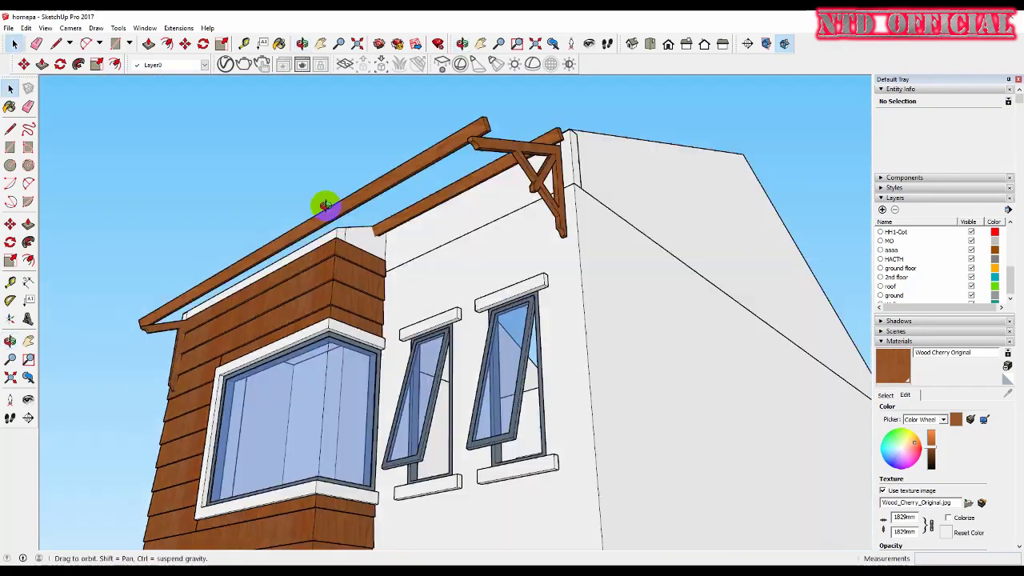
{"action": "scroll", "coordinate": [359, 247], "scroll_direction": "up", "scroll_amount": 2}
{"action": "mouse_move", "coordinate": [360, 247]}
{"action": "middle_mouse_down"}
{"action": "mouse_move", "coordinate": [393, 373]}
{"action": "mouse_move", "coordinate": [275, 328]}
{"action": "mouse_move", "coordinate": [494, 331]}
{"action": "mouse_move", "coordinate": [155, 320]}
{"action": "mouse_move", "coordinate": [384, 336]}
{"action": "middle_mouse_up"}
{"action": "scroll", "coordinate": [276, 328], "scroll_direction": "down", "scroll_amount": 3}
{"action": "scroll", "coordinate": [494, 331], "scroll_direction": "up", "scroll_amount": 3}
Copy the eave beam group to a new position.
{"action": "left_click", "coordinate": [213, 370]}
{"action": "middle_click_drag", "start_coordinate": [213, 370], "coordinate": [326, 364]}
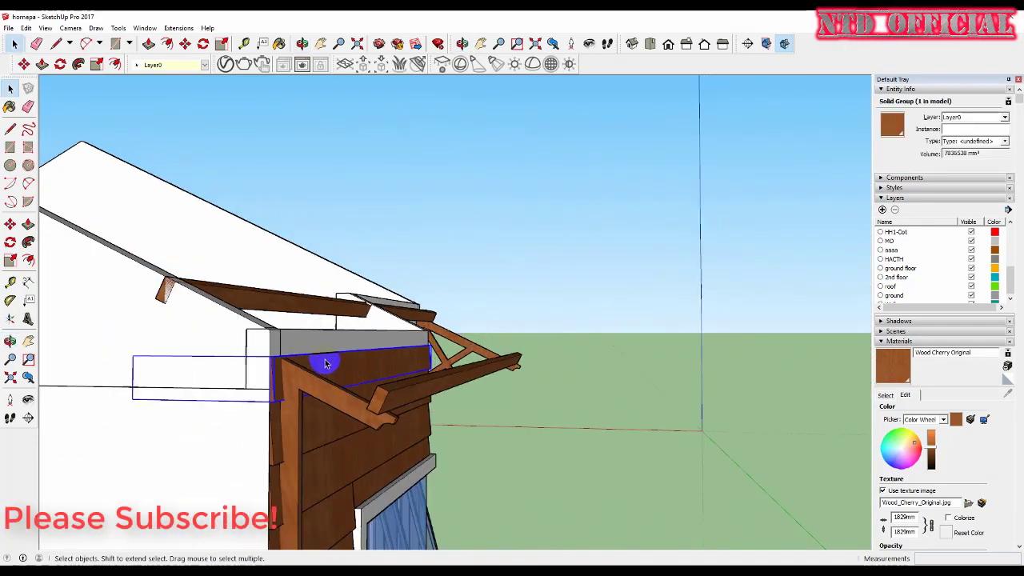
{"action": "scroll", "coordinate": [272, 436], "scroll_direction": "up", "scroll_amount": 1}
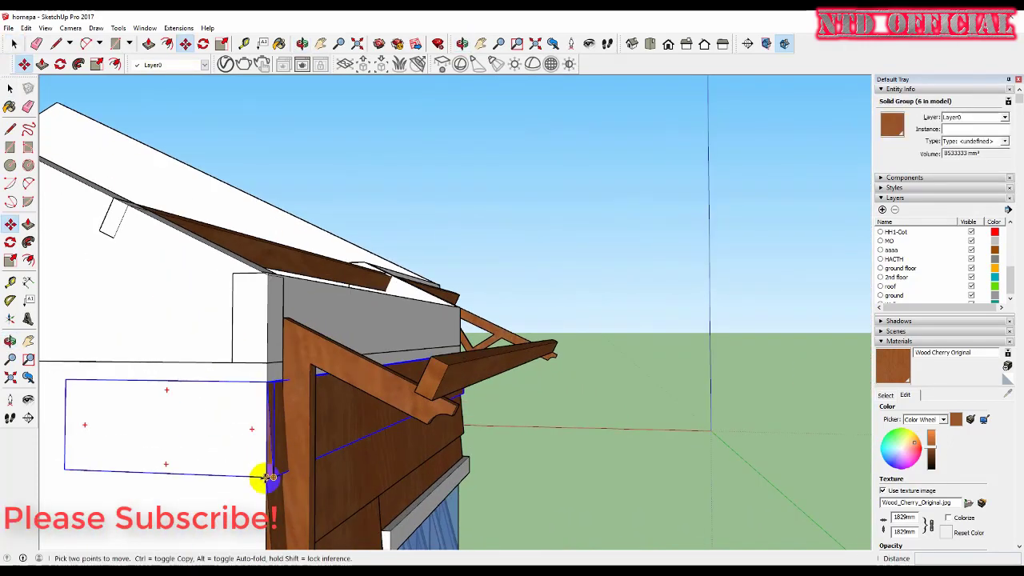
{"action": "left_click", "coordinate": [263, 472]}
{"action": "left_click", "coordinate": [269, 387]}
{"action": "mouse_move", "coordinate": [269, 388]}
{"action": "middle_mouse_down"}
{"action": "mouse_move", "coordinate": [392, 381]}
{"action": "mouse_move", "coordinate": [594, 350]}
{"action": "mouse_move", "coordinate": [366, 273]}
{"action": "middle_mouse_up"}
{"action": "key", "text": "space"}
Unhide all hidden geometry so the shingled roof reappears.
{"action": "left_click", "coordinate": [25, 28]}
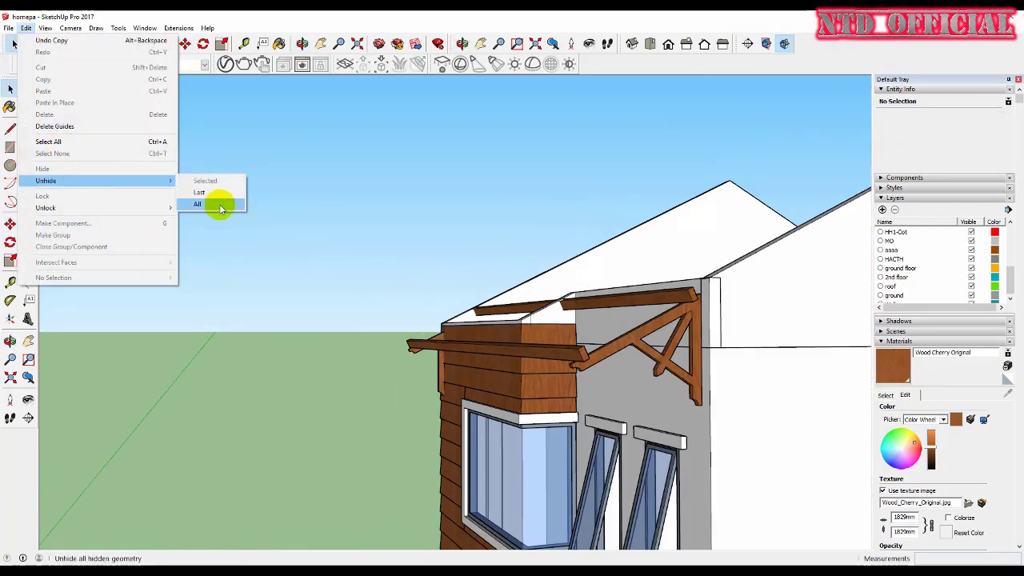
{"action": "left_click", "coordinate": [220, 208]}
{"action": "mouse_move", "coordinate": [602, 293]}
{"action": "middle_mouse_down"}
{"action": "mouse_move", "coordinate": [526, 251]}
{"action": "mouse_move", "coordinate": [781, 142]}
{"action": "middle_mouse_up"}
{"action": "scroll", "coordinate": [668, 207], "scroll_direction": "up", "scroll_amount": 5}
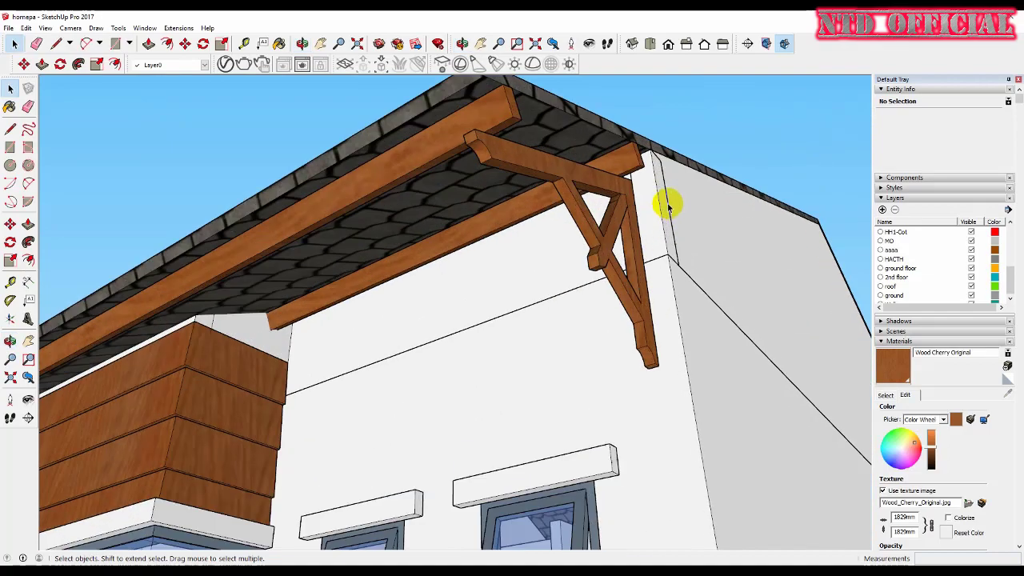
{"action": "mouse_move", "coordinate": [668, 206]}
{"action": "middle_mouse_down"}
{"action": "mouse_move", "coordinate": [452, 303]}
{"action": "mouse_move", "coordinate": [389, 391]}
{"action": "middle_mouse_up"}
{"action": "scroll", "coordinate": [551, 489], "scroll_direction": "down", "scroll_amount": 5}
{"action": "mouse_move", "coordinate": [551, 488]}
{"action": "middle_mouse_down"}
{"action": "mouse_move", "coordinate": [629, 319]}
{"action": "mouse_move", "coordinate": [706, 219]}
{"action": "mouse_move", "coordinate": [542, 277]}
{"action": "middle_mouse_up"}
{"action": "scroll", "coordinate": [400, 217], "scroll_direction": "down", "scroll_amount": 5}
{"action": "mouse_move", "coordinate": [400, 217]}
{"action": "middle_mouse_down"}
{"action": "mouse_move", "coordinate": [462, 364]}
{"action": "mouse_move", "coordinate": [427, 359]}
{"action": "middle_mouse_up"}
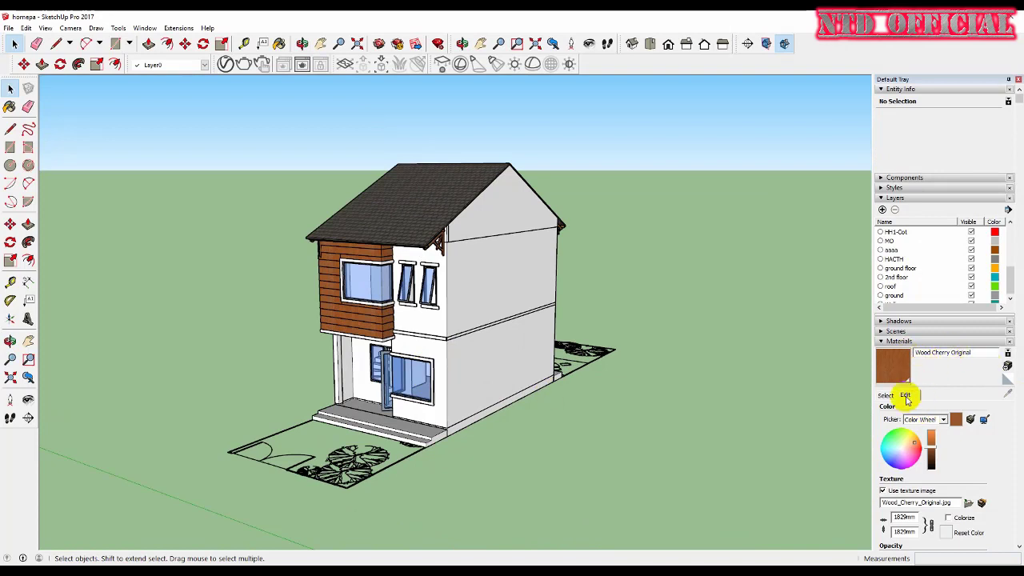
Show the Stone collection in the Materials browser.
{"action": "left_click", "coordinate": [885, 394]}
{"action": "left_click", "coordinate": [956, 410]}
{"action": "left_click", "coordinate": [940, 512]}
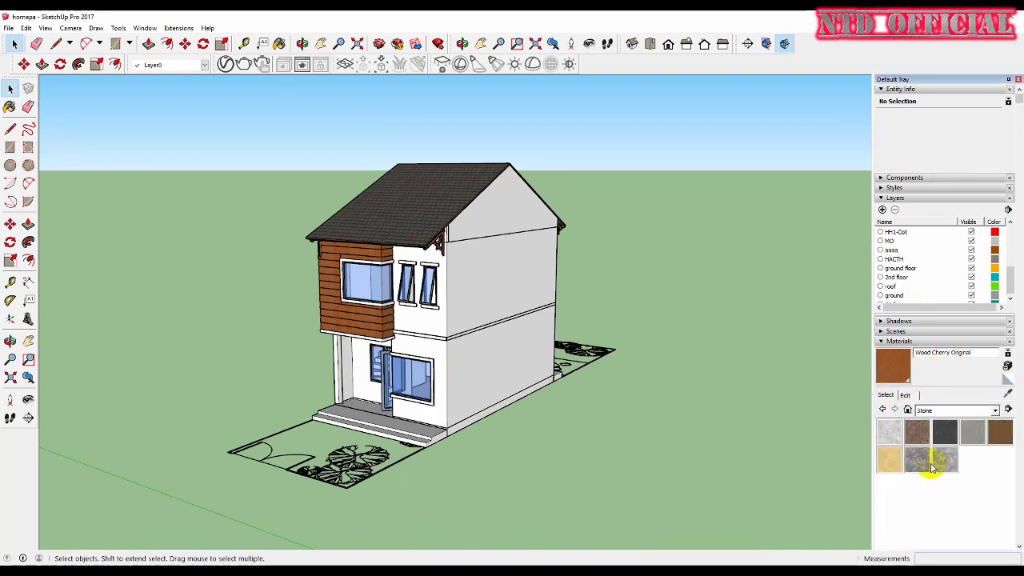
Paint the front steps with a stone material, then undo it.
{"action": "left_click", "coordinate": [889, 460]}
{"action": "scroll", "coordinate": [440, 427], "scroll_direction": "up", "scroll_amount": 5}
{"action": "left_click", "coordinate": [442, 427]}
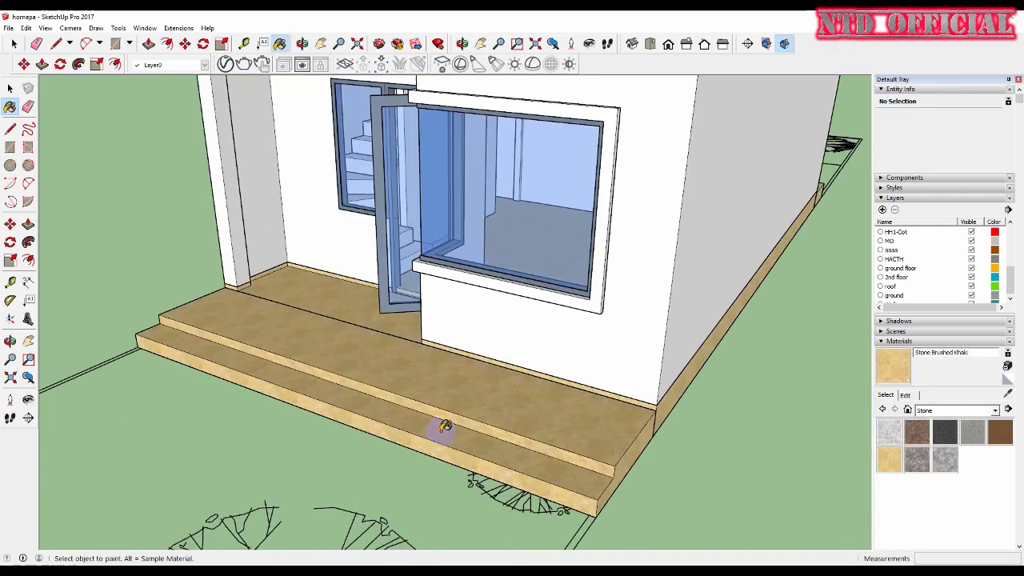
{"action": "key", "text": "ctrl+z"}
Paint the top step face Stone Brushed Khaki inside the steps group.
{"action": "double_click", "coordinate": [439, 401]}
{"action": "left_click", "coordinate": [448, 386]}
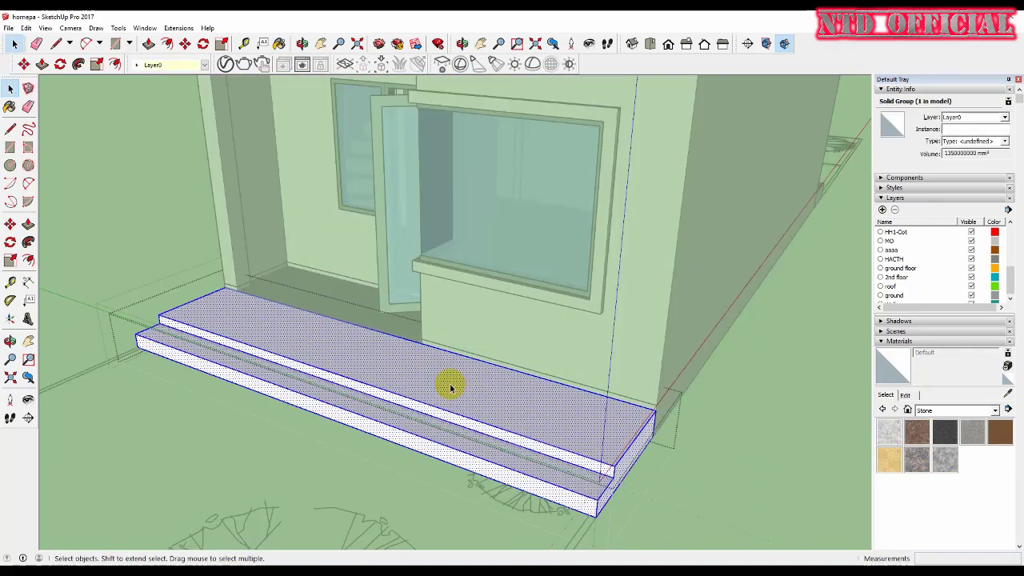
{"action": "left_click", "coordinate": [889, 460]}
{"action": "left_click", "coordinate": [502, 390]}
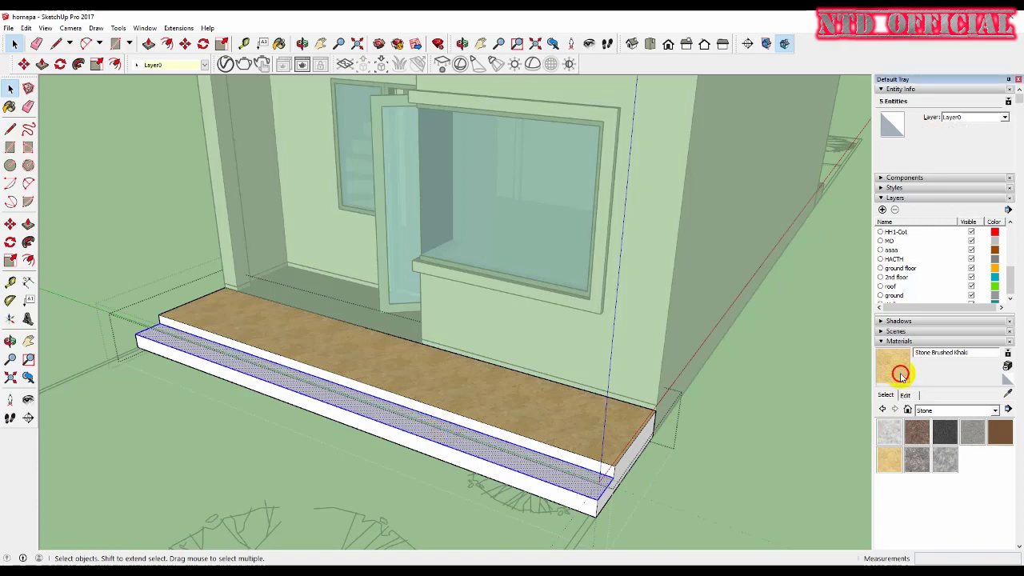
{"action": "left_click", "coordinate": [900, 375]}
{"action": "scroll", "coordinate": [491, 480], "scroll_direction": "up", "scroll_amount": 3}
{"action": "scroll", "coordinate": [498, 469], "scroll_direction": "up", "scroll_amount": 3}
{"action": "scroll", "coordinate": [506, 450], "scroll_direction": "up", "scroll_amount": 1}
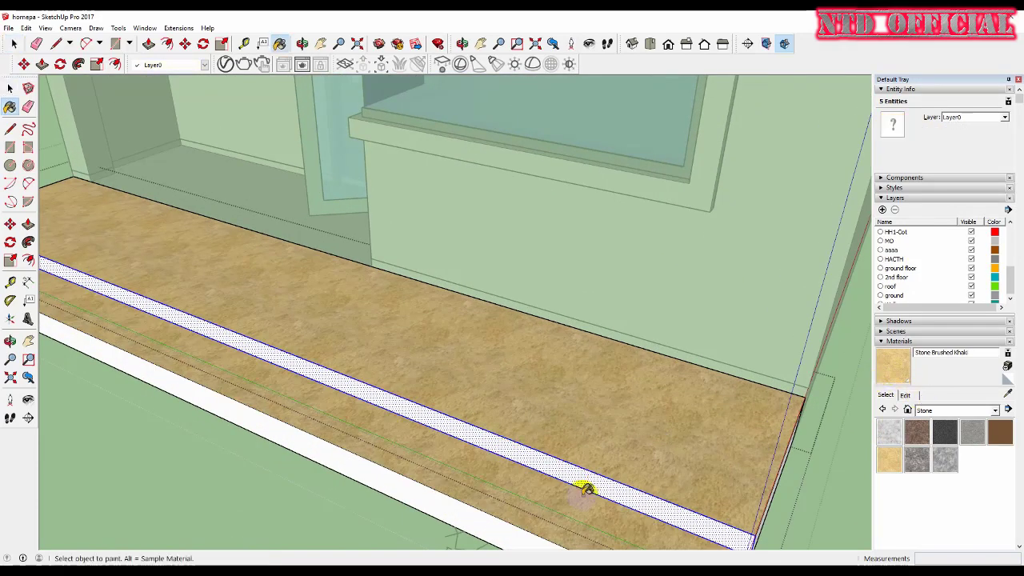
{"action": "key", "text": "space"}
Paint the steps' white riser face in the khaki stone and clear the selection.
{"action": "scroll", "coordinate": [587, 488], "scroll_direction": "down", "scroll_amount": 3}
{"action": "scroll", "coordinate": [585, 425], "scroll_direction": "down", "scroll_amount": 3}
{"action": "scroll", "coordinate": [365, 377], "scroll_direction": "up", "scroll_amount": 3}
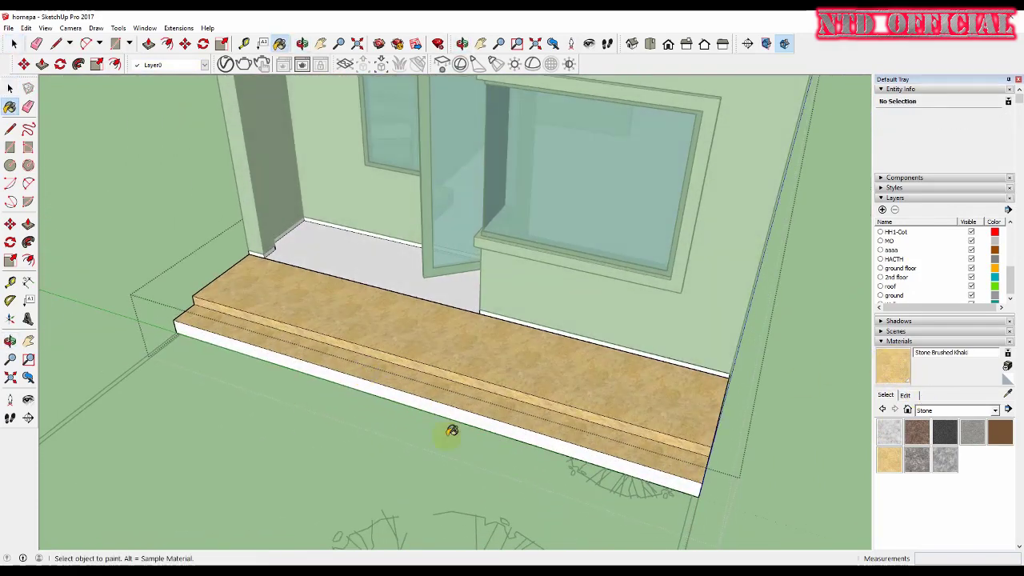
{"action": "scroll", "coordinate": [452, 430], "scroll_direction": "up", "scroll_amount": 3}
{"action": "triple_click", "coordinate": [450, 361]}
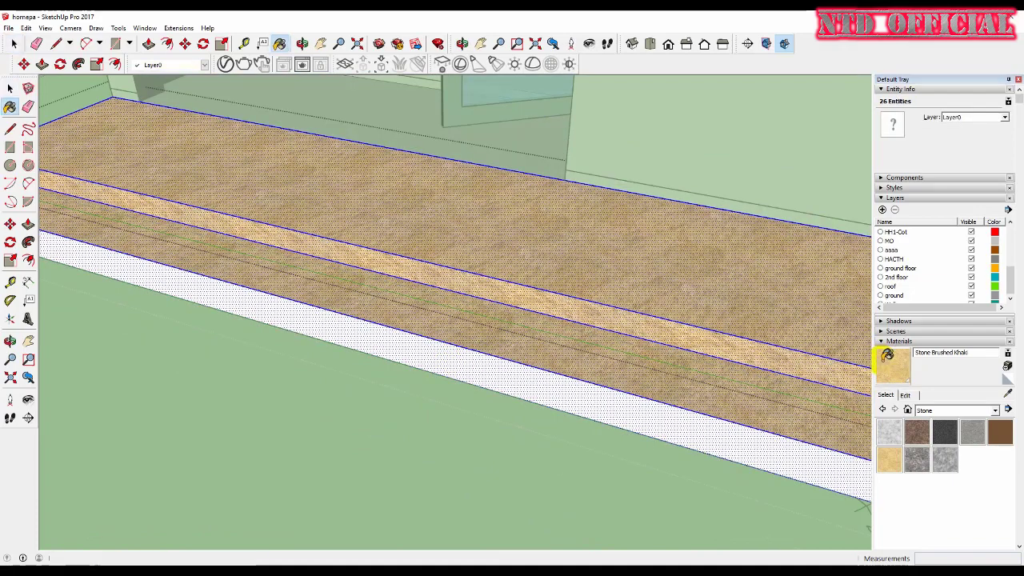
{"action": "left_click", "coordinate": [742, 444]}
{"action": "scroll", "coordinate": [251, 486], "scroll_direction": "down", "scroll_amount": 3}
{"action": "scroll", "coordinate": [454, 362], "scroll_direction": "down", "scroll_amount": 2}
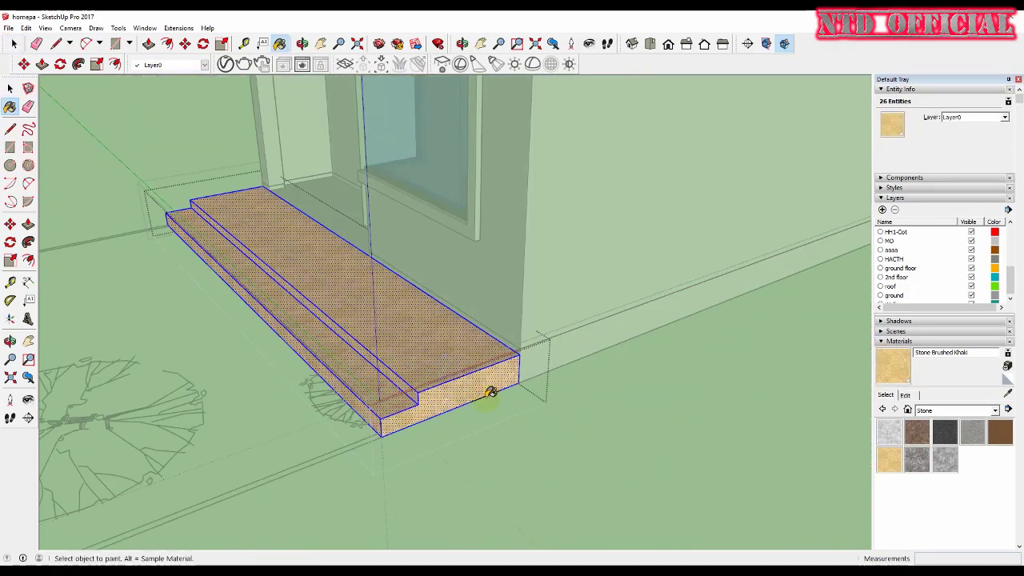
{"action": "key", "text": "space"}
{"action": "left_click", "coordinate": [550, 438]}
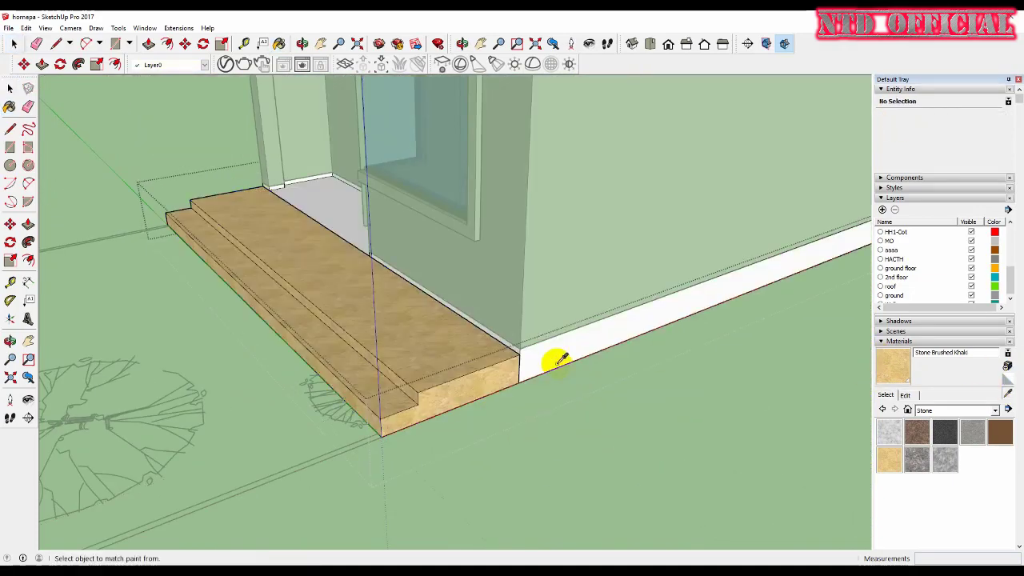
Paint the step's front end face with the sampled Stone Brushed Khaki.
{"action": "scroll", "coordinate": [394, 386], "scroll_direction": "down", "scroll_amount": 1}
{"action": "scroll", "coordinate": [483, 373], "scroll_direction": "up", "scroll_amount": 2}
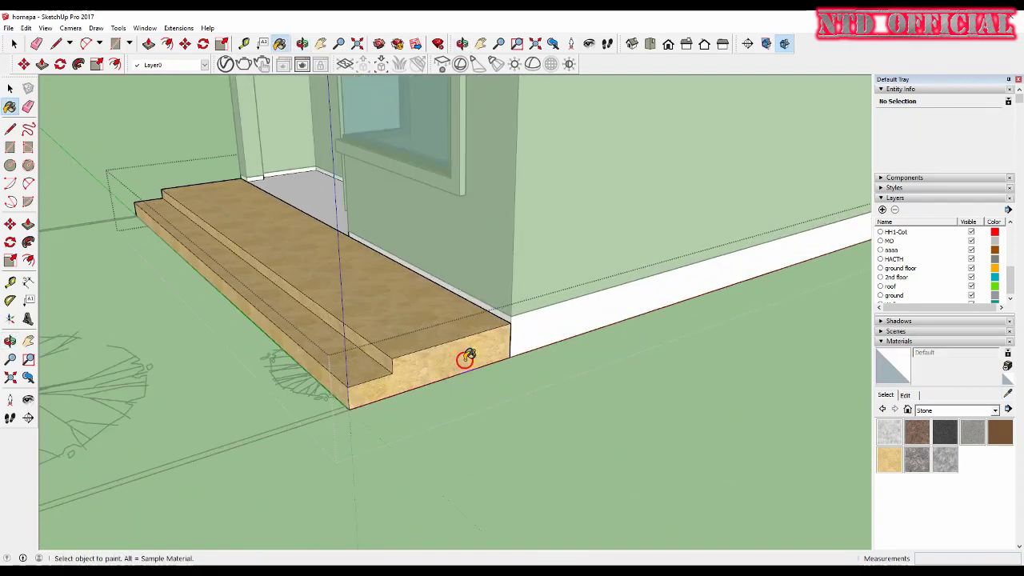
{"action": "key", "text": "space"}
{"action": "double_click", "coordinate": [467, 358]}
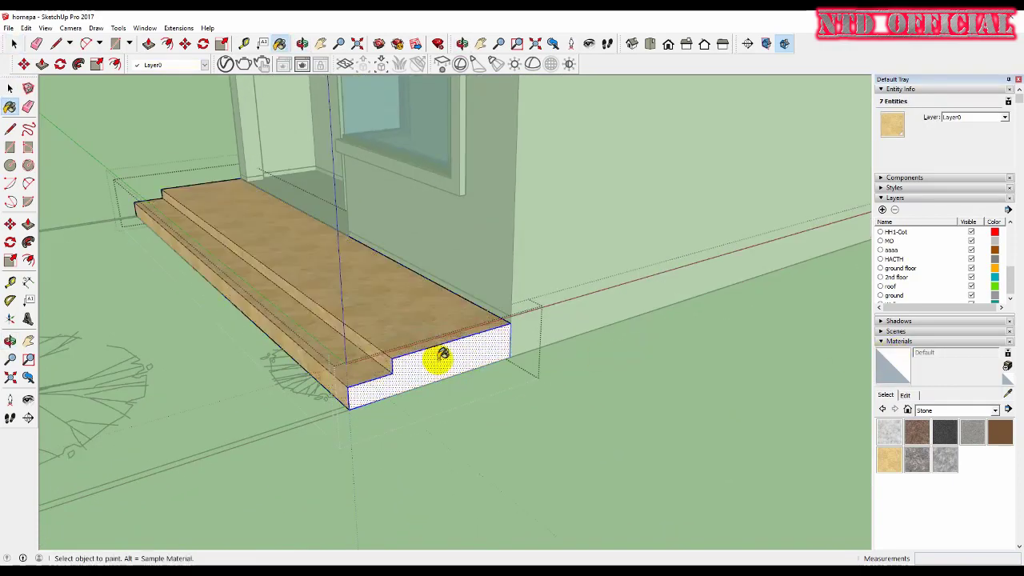
{"action": "left_click", "coordinate": [443, 356]}
{"action": "key", "text": "space"}
{"action": "mouse_move", "coordinate": [442, 356]}
{"action": "middle_mouse_down"}
{"action": "mouse_move", "coordinate": [526, 400]}
{"action": "mouse_move", "coordinate": [486, 304]}
{"action": "mouse_move", "coordinate": [550, 321]}
{"action": "middle_mouse_up"}
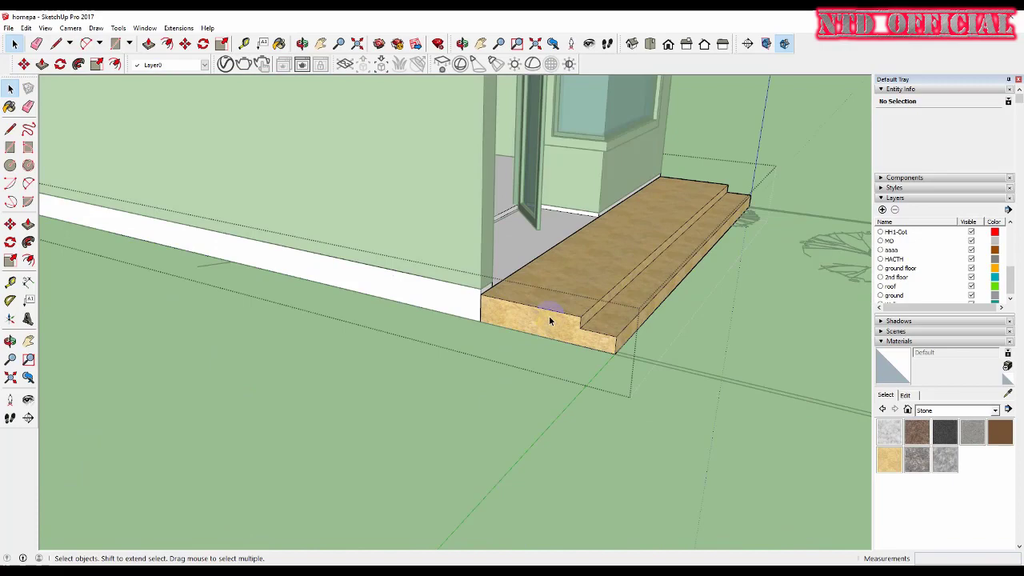
Open the step group at its other end and orbit in close behind it.
{"action": "double_click", "coordinate": [622, 342]}
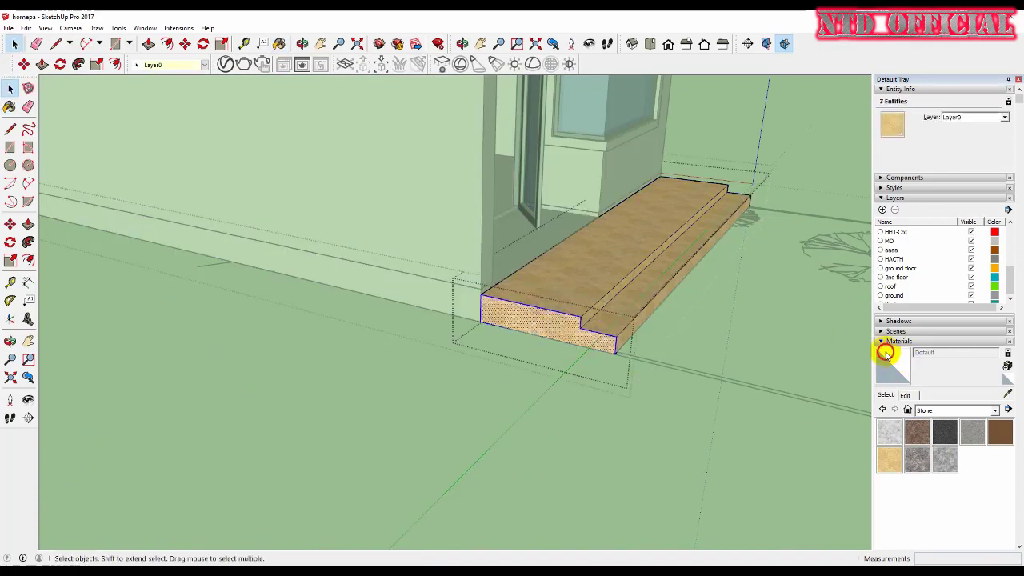
{"action": "key", "text": "space"}
{"action": "mouse_move", "coordinate": [560, 327]}
{"action": "middle_mouse_down"}
{"action": "mouse_move", "coordinate": [409, 365]}
{"action": "mouse_move", "coordinate": [441, 384]}
{"action": "mouse_move", "coordinate": [338, 359]}
{"action": "mouse_move", "coordinate": [333, 405]}
{"action": "middle_mouse_up"}
Draw a small rectangular nosing profile at the upper step's front edge and group it.
{"action": "key", "text": "l"}
{"action": "scroll", "coordinate": [299, 368], "scroll_direction": "up", "scroll_amount": 1}
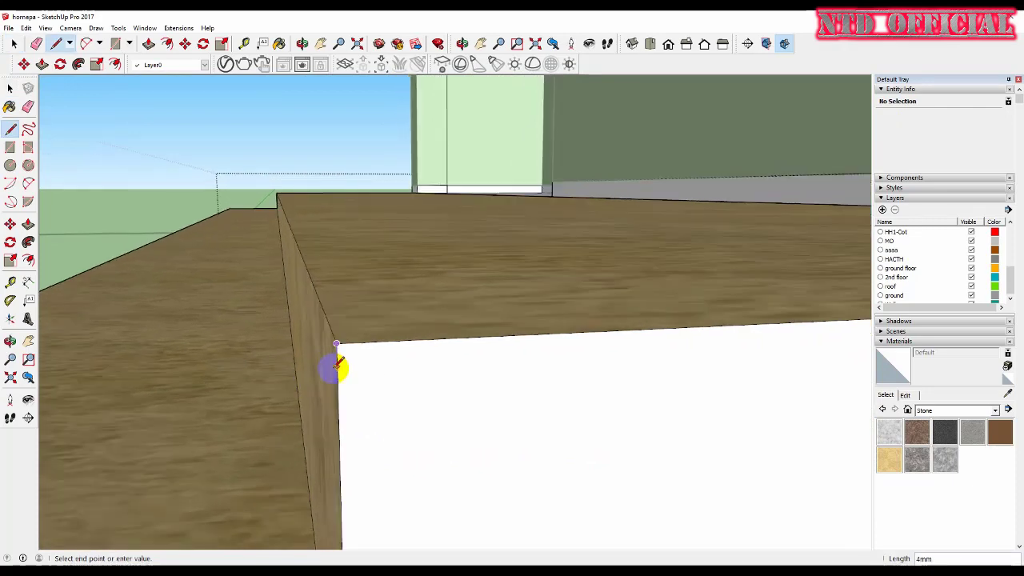
{"action": "scroll", "coordinate": [348, 228], "scroll_direction": "down", "scroll_amount": 2}
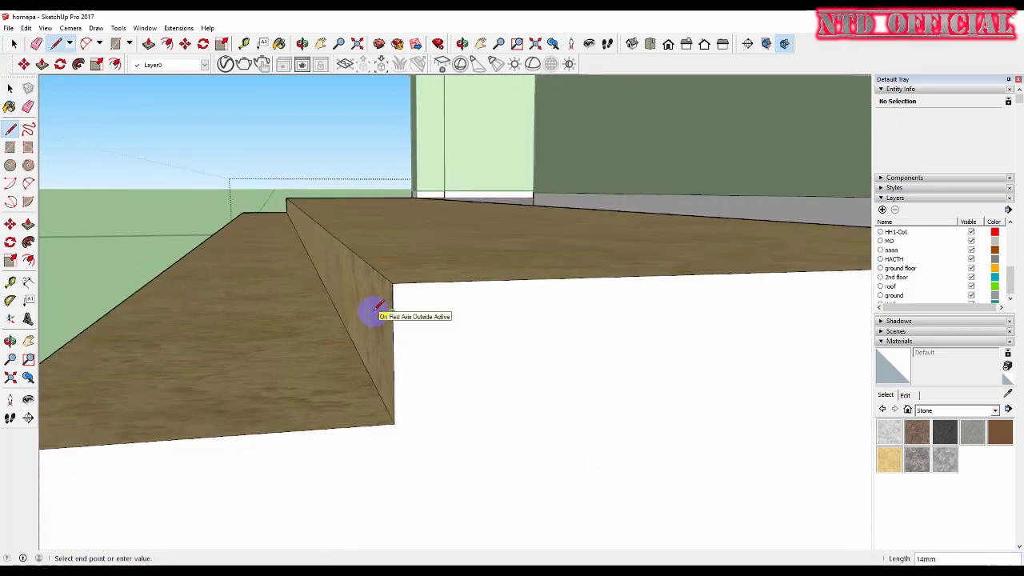
{"action": "scroll", "coordinate": [376, 311], "scroll_direction": "up", "scroll_amount": 1}
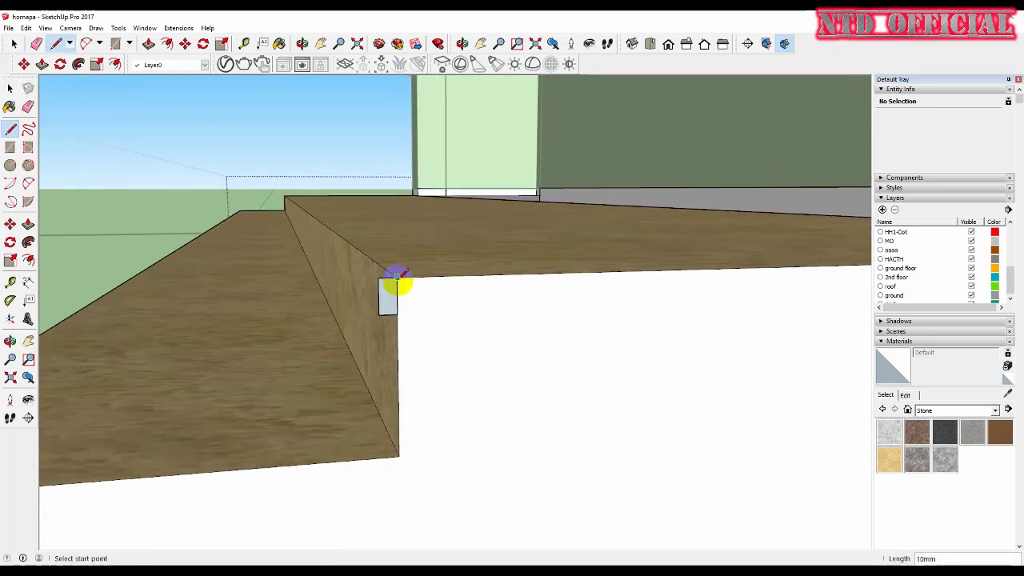
{"action": "key", "text": "space"}
{"action": "right_click", "coordinate": [391, 294]}
{"action": "left_click", "coordinate": [450, 393]}
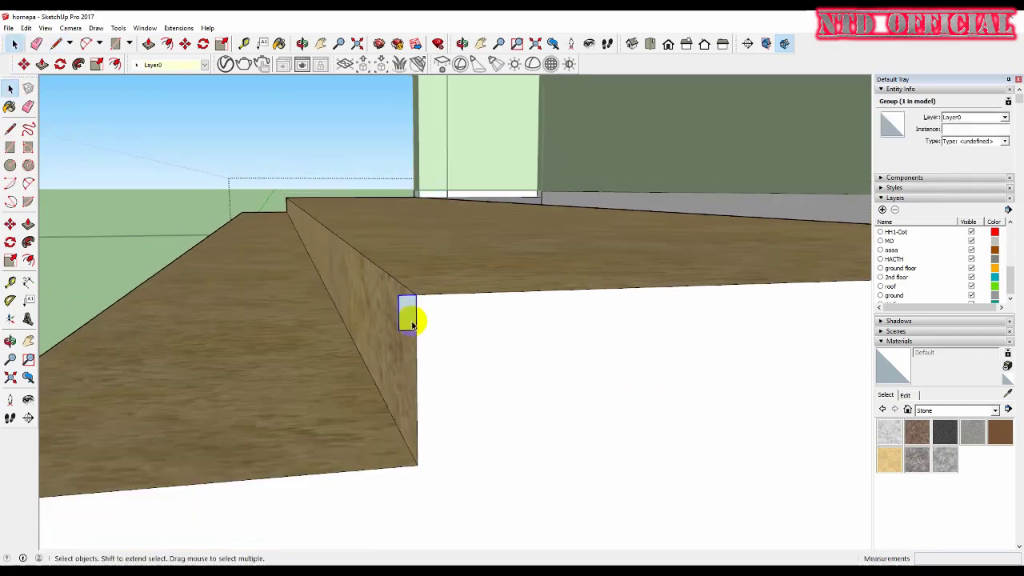
{"action": "double_click", "coordinate": [410, 320]}
Round the profile with a 2-point arc, reverse its face, and extrude it along the step.
{"action": "key", "text": "a"}
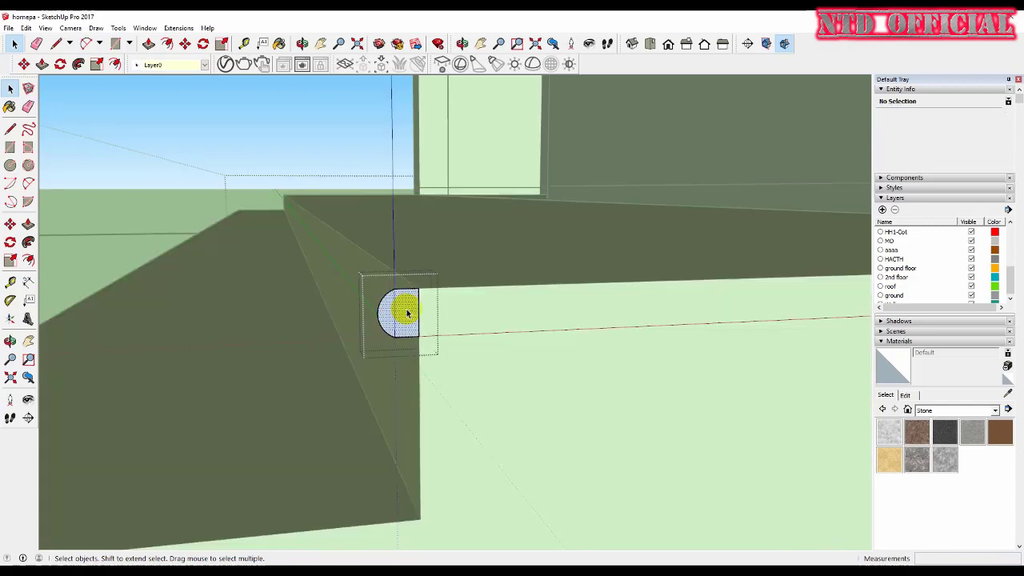
{"action": "right_click", "coordinate": [400, 310]}
{"action": "left_click", "coordinate": [459, 413]}
{"action": "key", "text": "p"}
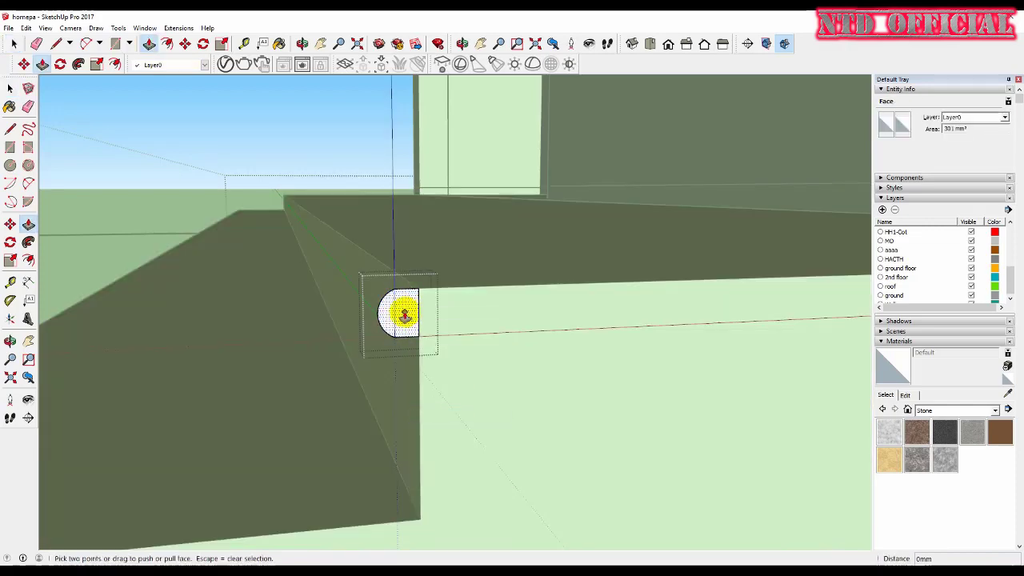
{"action": "left_click", "coordinate": [404, 315]}
Copy the rounded nosing rail down onto the lower step's front edge.
{"action": "middle_click_drag", "start_coordinate": [148, 162], "coordinate": [165, 344]}
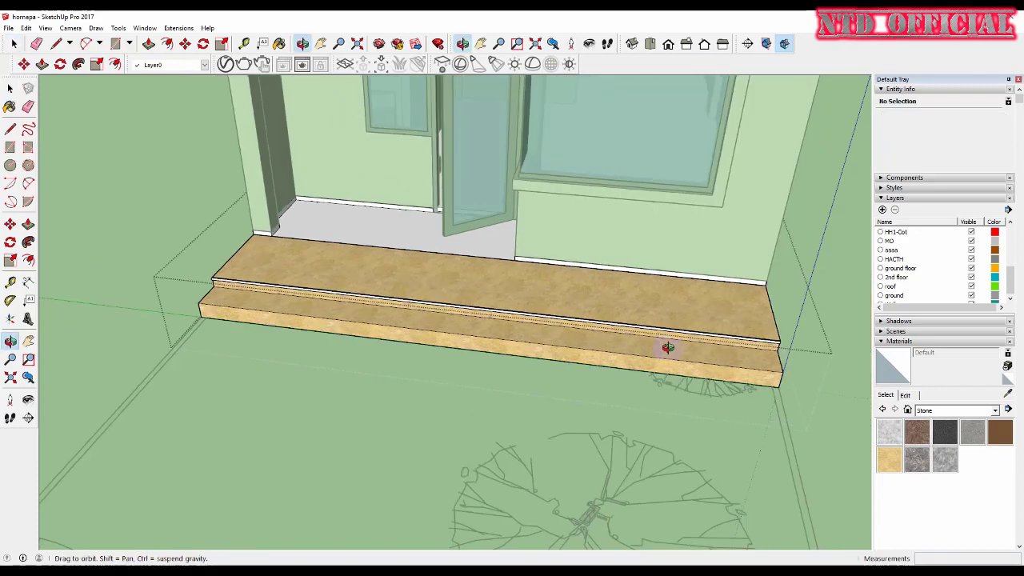
{"action": "middle_click_drag", "start_coordinate": [667, 344], "coordinate": [440, 344]}
{"action": "scroll", "coordinate": [441, 343], "scroll_direction": "up", "scroll_amount": 3}
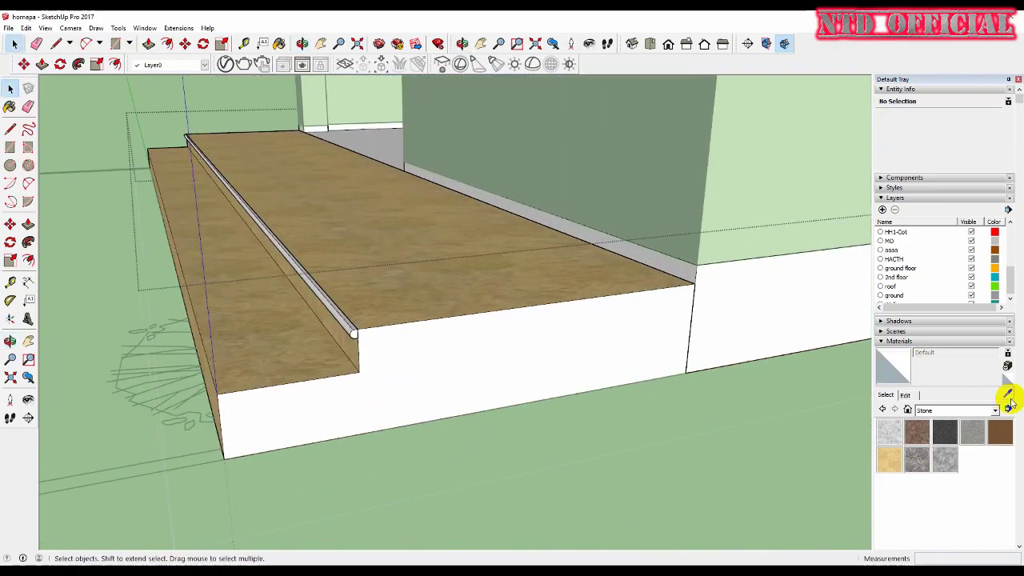
{"action": "scroll", "coordinate": [419, 298], "scroll_direction": "up", "scroll_amount": 3}
{"action": "key", "text": "space"}
{"action": "left_click", "coordinate": [366, 333]}
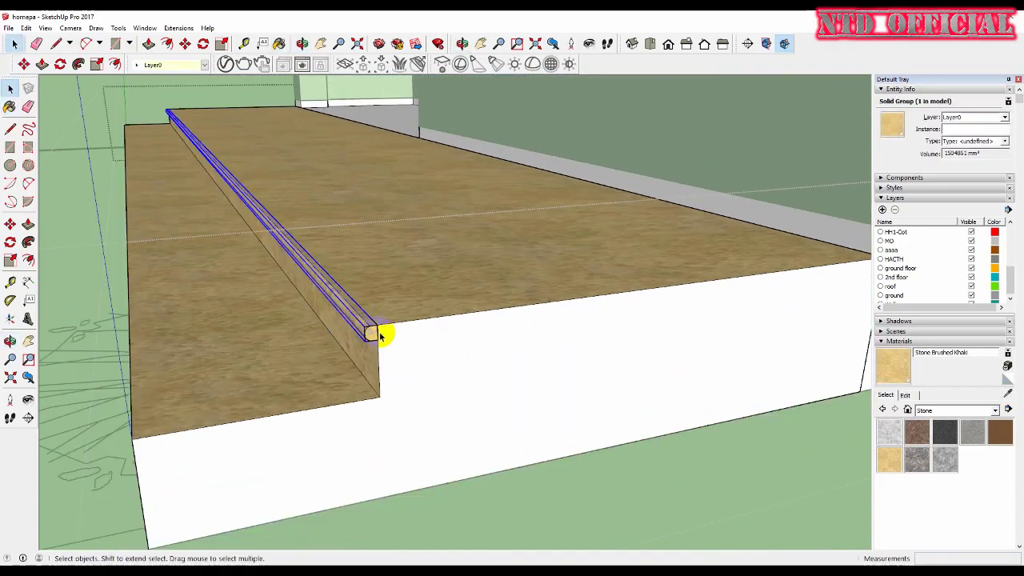
{"action": "left_click", "coordinate": [139, 432]}
{"action": "scroll", "coordinate": [469, 290], "scroll_direction": "down", "scroll_amount": 5}
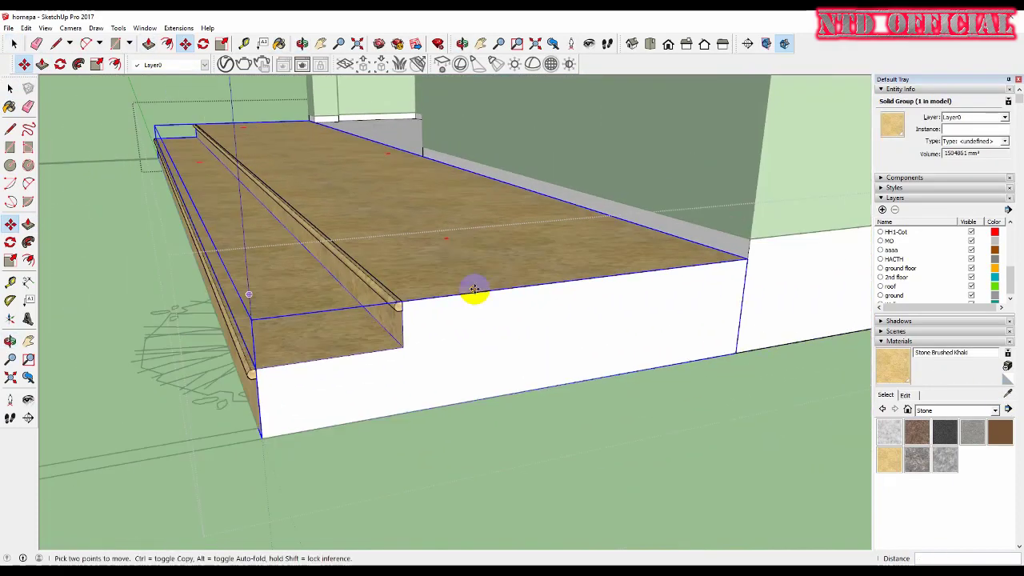
{"action": "key", "text": "space"}
{"action": "middle_click_drag", "start_coordinate": [469, 291], "coordinate": [192, 93]}
{"action": "scroll", "coordinate": [709, 283], "scroll_direction": "up", "scroll_amount": 5}
{"action": "mouse_move", "coordinate": [709, 283]}
{"action": "middle_mouse_down"}
{"action": "mouse_move", "coordinate": [693, 293]}
{"action": "mouse_move", "coordinate": [308, 274]}
{"action": "middle_mouse_up"}
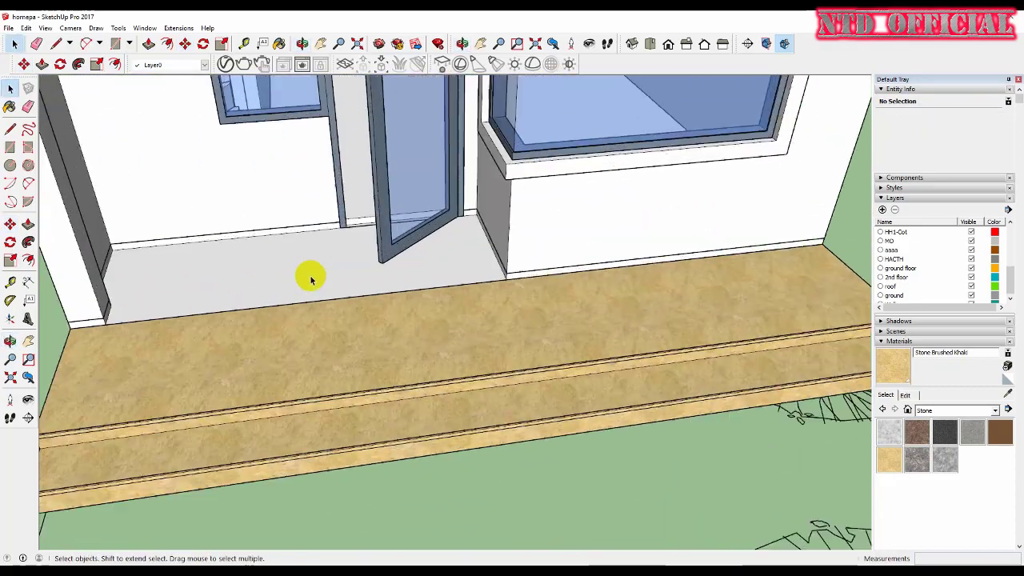
Paint the doorway floor with Stone Brushed Khaki.
{"action": "scroll", "coordinate": [435, 285], "scroll_direction": "up", "scroll_amount": 3}
{"action": "scroll", "coordinate": [359, 267], "scroll_direction": "up", "scroll_amount": 3}
{"action": "left_click", "coordinate": [362, 272]}
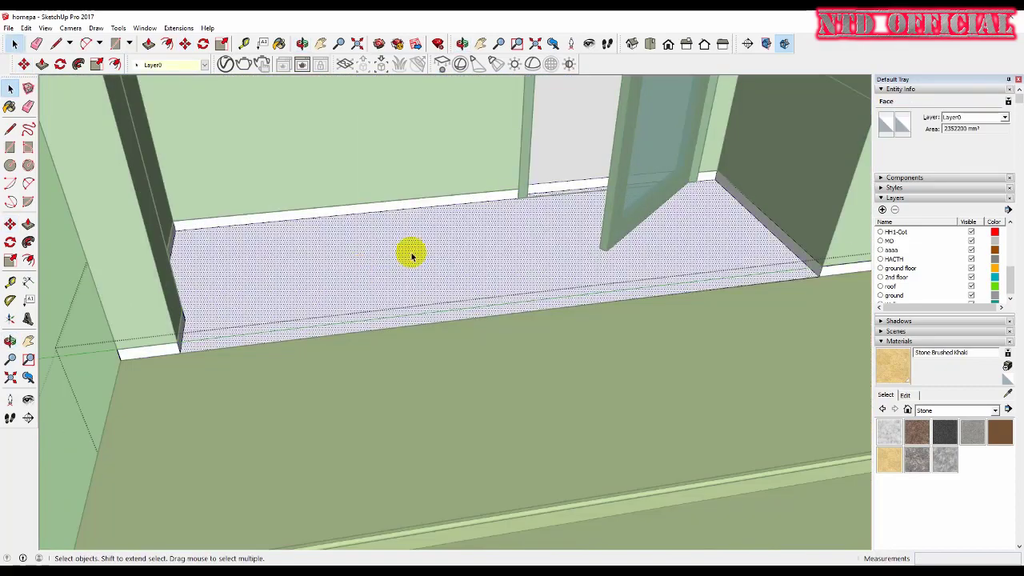
{"action": "mouse_move", "coordinate": [411, 256]}
{"action": "middle_mouse_down"}
{"action": "mouse_move", "coordinate": [450, 219]}
{"action": "mouse_move", "coordinate": [469, 235]}
{"action": "mouse_move", "coordinate": [468, 291]}
{"action": "middle_mouse_up"}
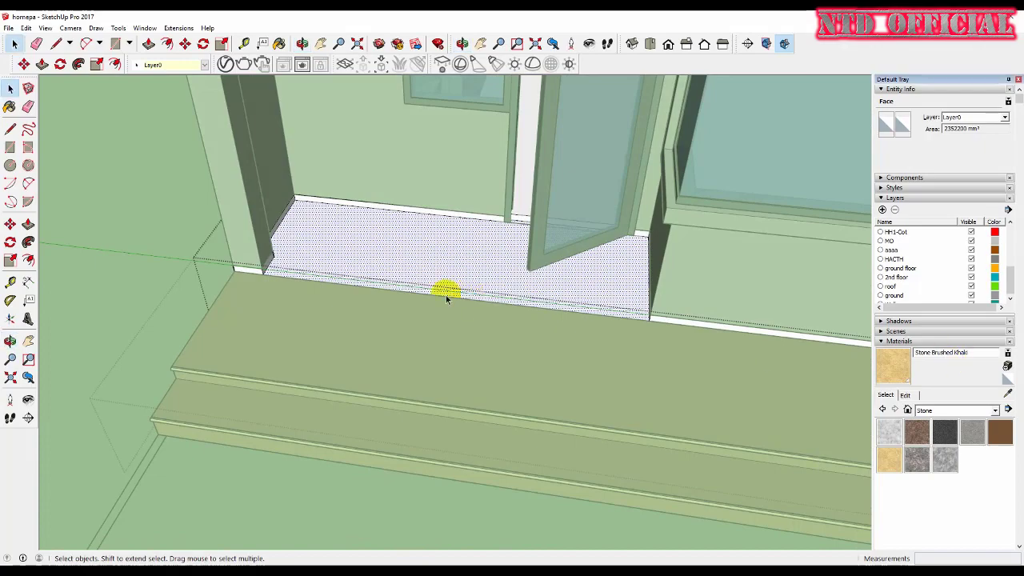
{"action": "left_click", "coordinate": [445, 254]}
Measure out a 100 mm by 2300 mm skirting outline along the wall base.
{"action": "mouse_move", "coordinate": [363, 286]}
{"action": "middle_mouse_down"}
{"action": "mouse_move", "coordinate": [400, 235]}
{"action": "mouse_move", "coordinate": [288, 231]}
{"action": "mouse_move", "coordinate": [659, 313]}
{"action": "mouse_move", "coordinate": [475, 251]}
{"action": "mouse_move", "coordinate": [521, 361]}
{"action": "mouse_move", "coordinate": [354, 315]}
{"action": "middle_mouse_up"}
{"action": "scroll", "coordinate": [362, 298], "scroll_direction": "up", "scroll_amount": 2}
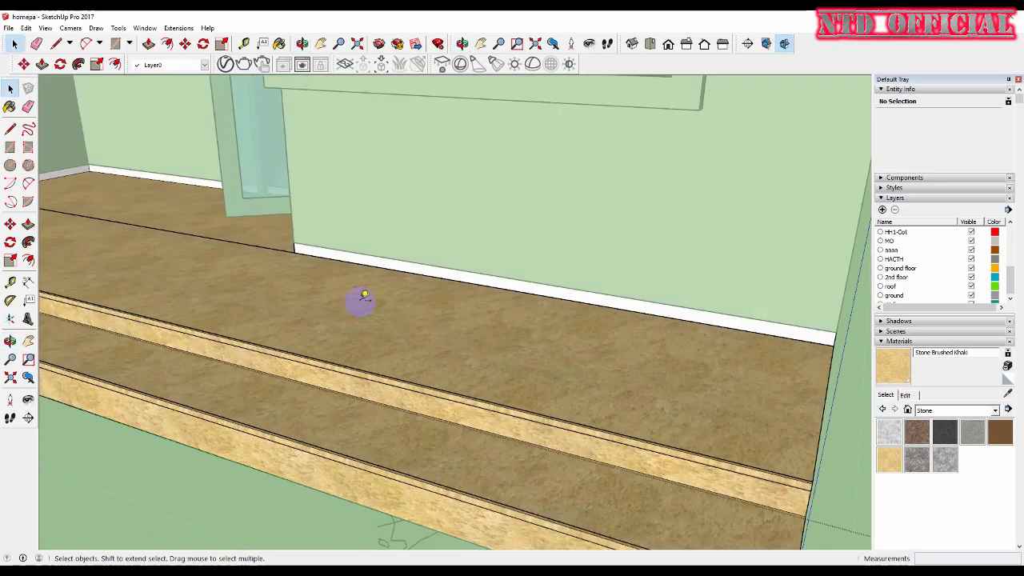
{"action": "left_click", "coordinate": [294, 242]}
{"action": "scroll", "coordinate": [294, 242], "scroll_direction": "down", "scroll_amount": 2}
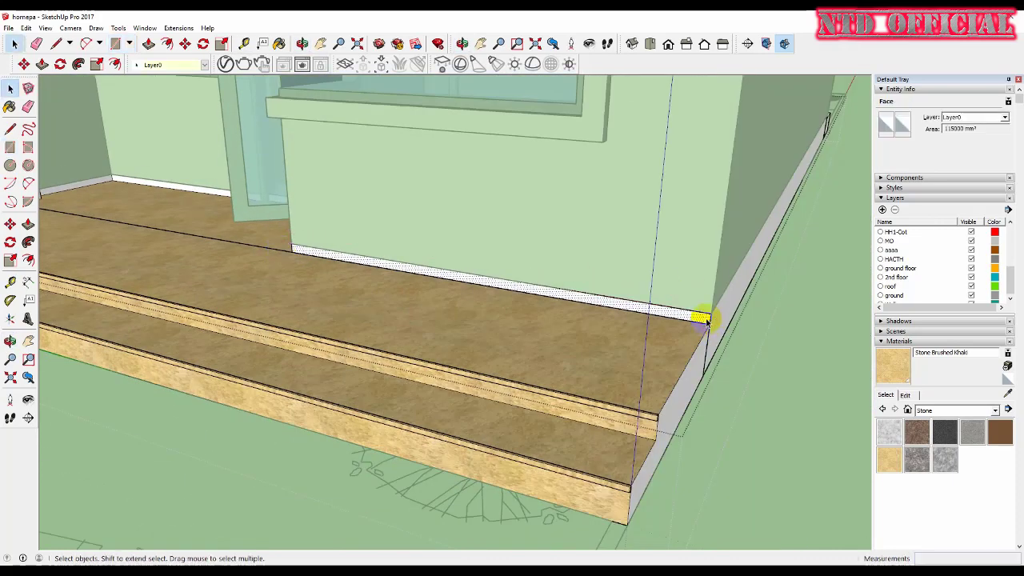
{"action": "key", "text": "t"}
{"action": "scroll", "coordinate": [708, 316], "scroll_direction": "up", "scroll_amount": 2}
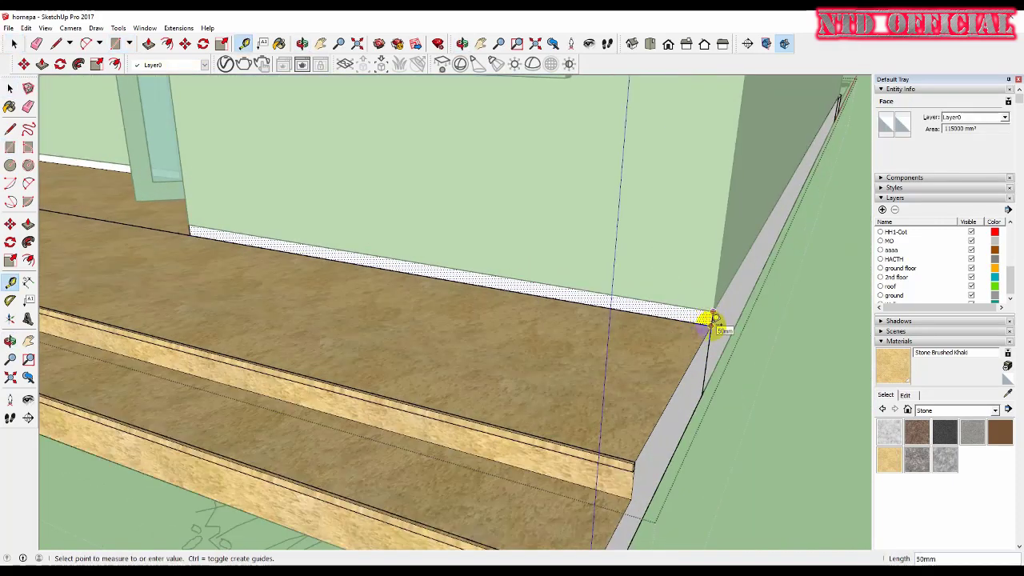
{"action": "key", "text": "space"}
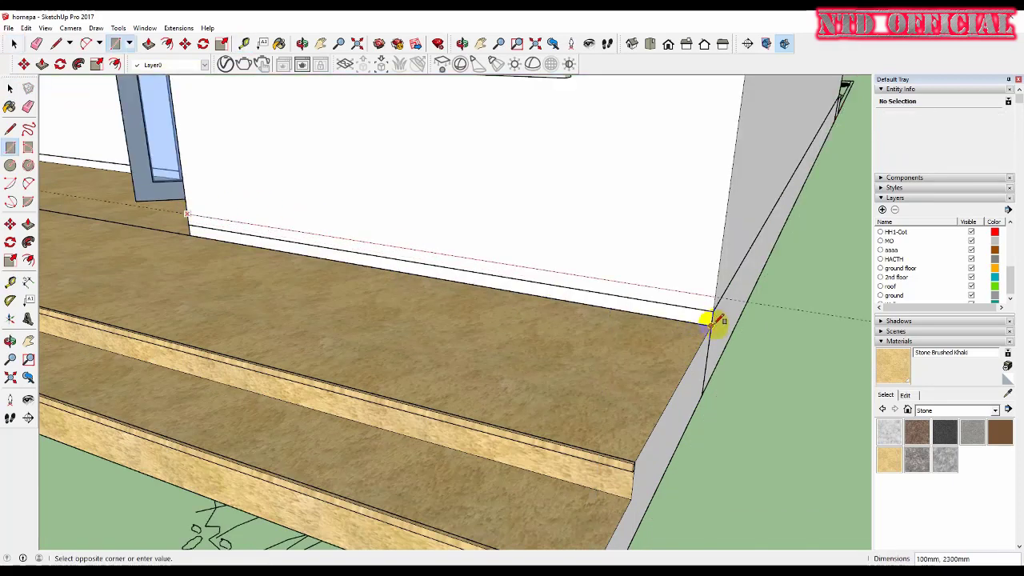
{"action": "scroll", "coordinate": [632, 302], "scroll_direction": "down", "scroll_amount": 5}
{"action": "scroll", "coordinate": [636, 294], "scroll_direction": "up", "scroll_amount": 5}
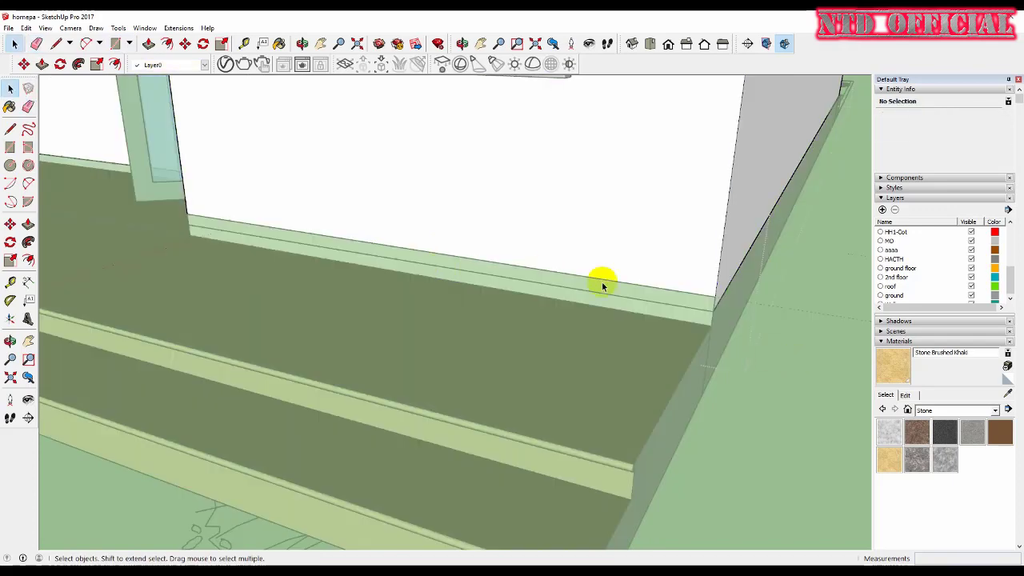
Make the skirting outline face and edges into a group.
{"action": "double_click", "coordinate": [679, 294]}
{"action": "right_click", "coordinate": [679, 294]}
{"action": "left_click", "coordinate": [655, 298]}
{"action": "right_click", "coordinate": [656, 299]}
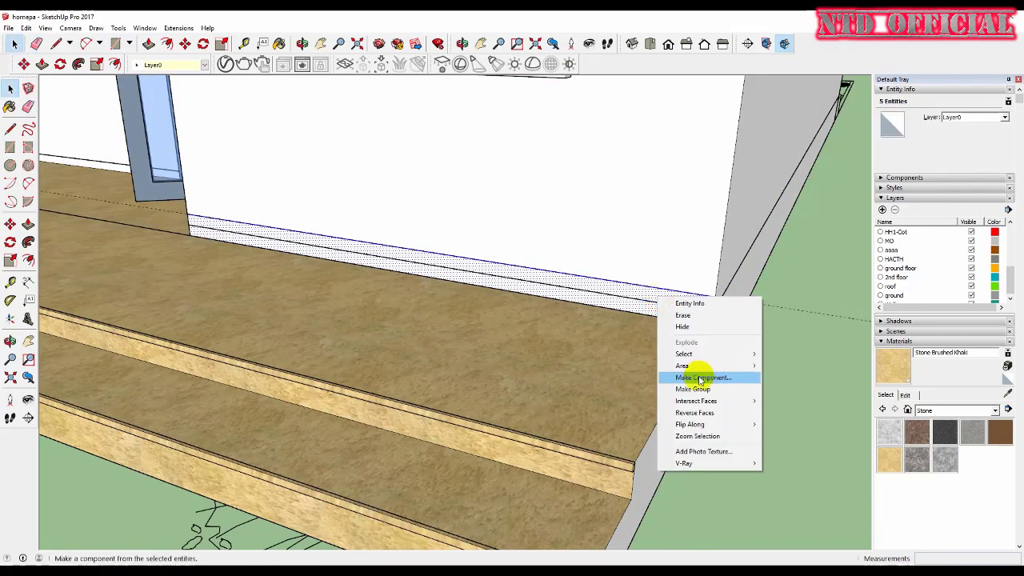
{"action": "left_click", "coordinate": [680, 384]}
Push/Pull the skirting face about 18 mm out from the wall.
{"action": "double_click", "coordinate": [495, 272]}
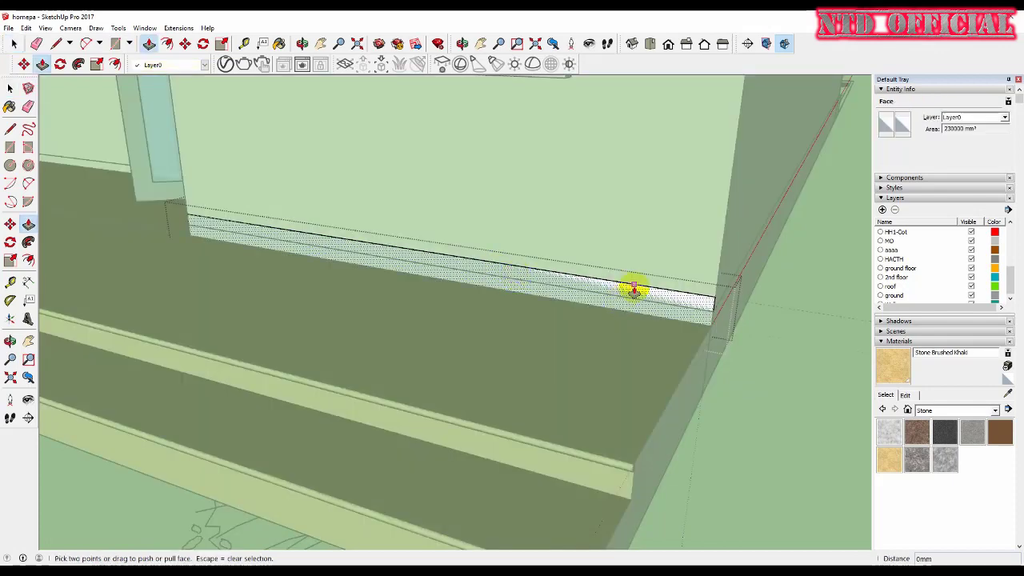
{"action": "left_click", "coordinate": [634, 290]}
{"action": "middle_click_drag", "start_coordinate": [635, 291], "coordinate": [514, 312]}
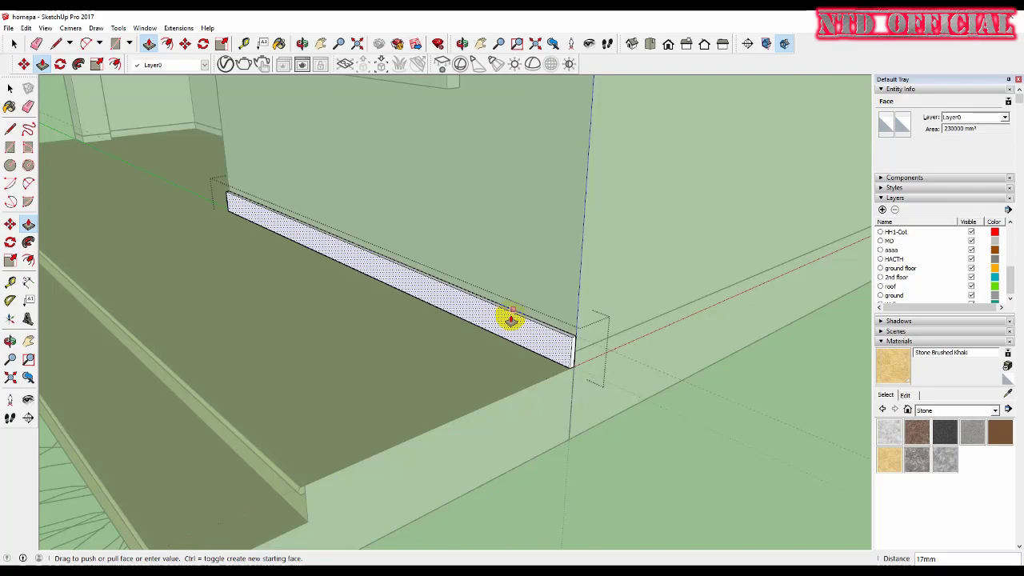
{"action": "key", "text": "Return"}
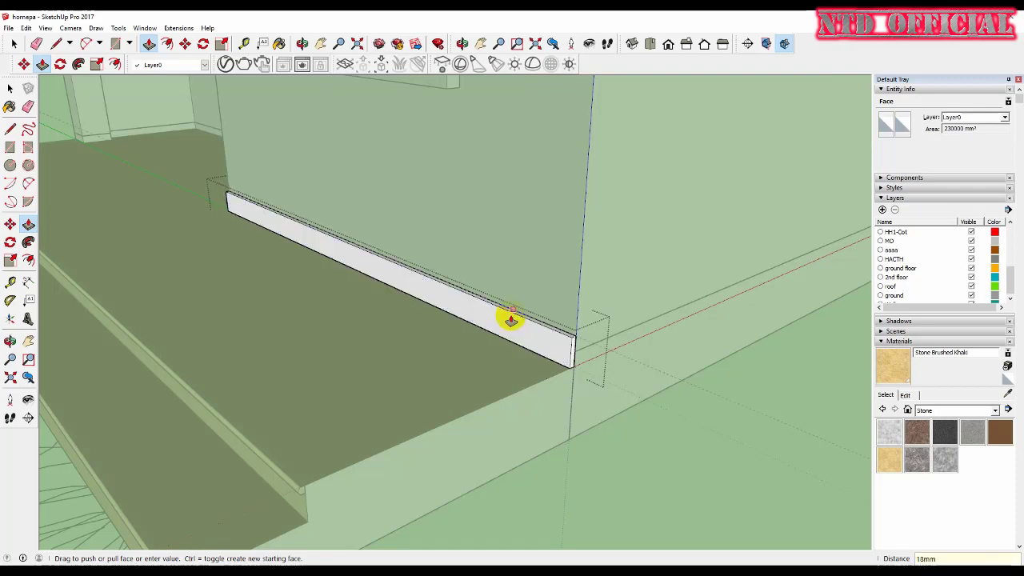
{"action": "key", "text": "space"}
{"action": "scroll", "coordinate": [612, 360], "scroll_direction": "up", "scroll_amount": 2}
{"action": "scroll", "coordinate": [571, 331], "scroll_direction": "up", "scroll_amount": 2}
{"action": "scroll", "coordinate": [554, 319], "scroll_direction": "up", "scroll_amount": 2}
Round off the skirting board's top corner with a 2-point arc.
{"action": "scroll", "coordinate": [555, 312], "scroll_direction": "up", "scroll_amount": 1}
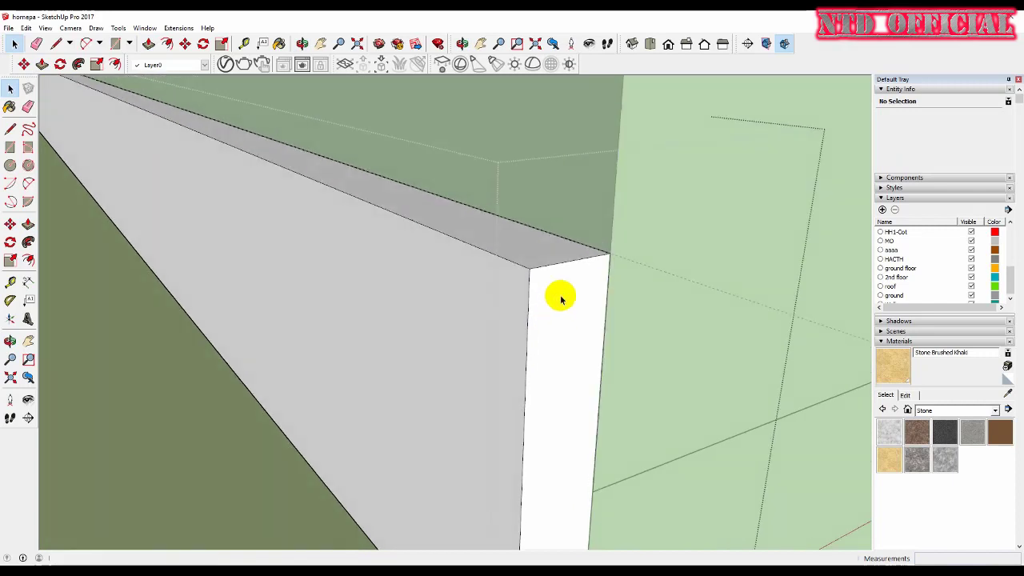
{"action": "key", "text": "a"}
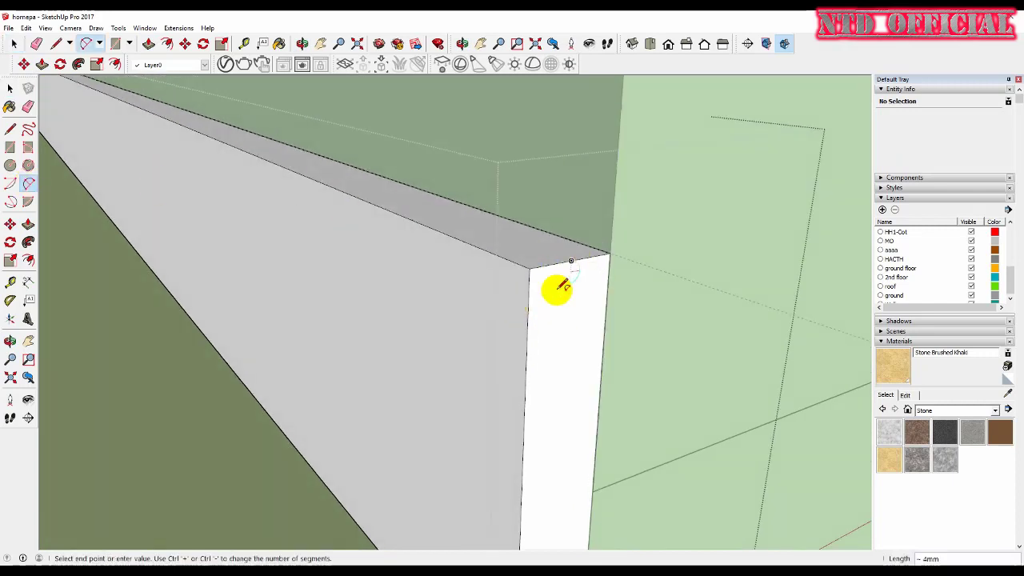
{"action": "left_click", "coordinate": [541, 280]}
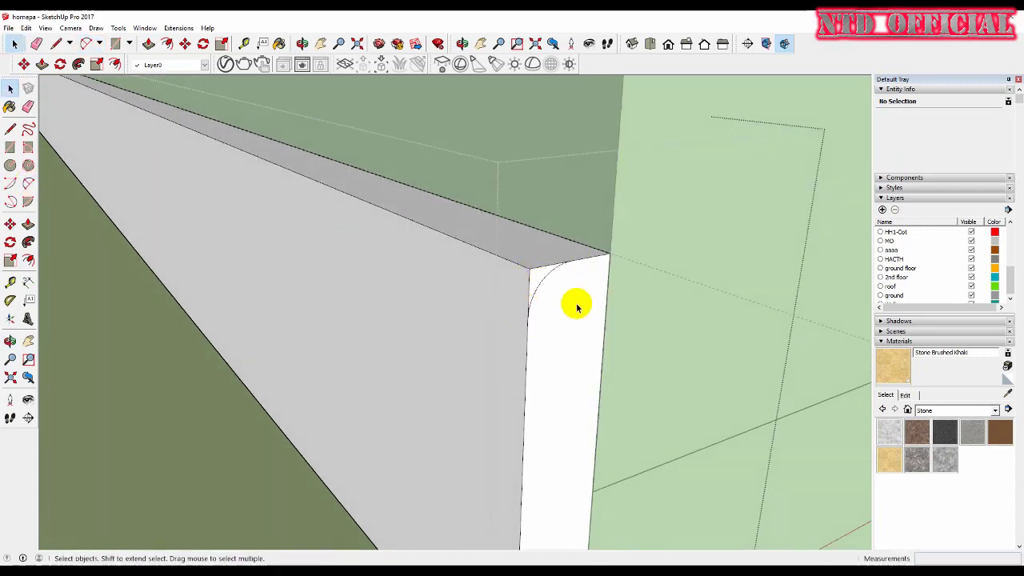
{"action": "key", "text": "p"}
{"action": "left_click", "coordinate": [539, 277]}
{"action": "scroll", "coordinate": [524, 273], "scroll_direction": "down", "scroll_amount": 2}
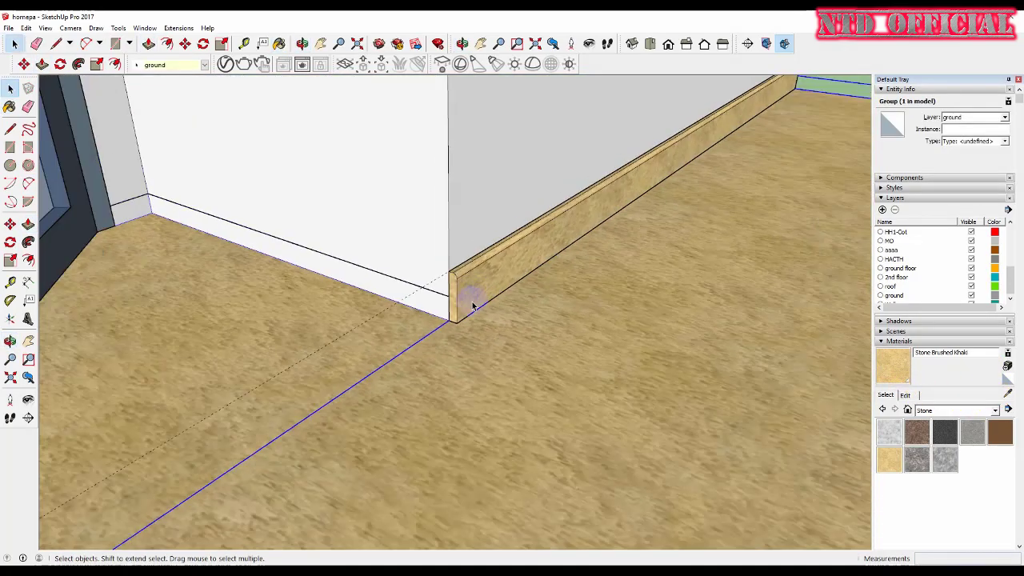
{"action": "scroll", "coordinate": [471, 297], "scroll_direction": "down", "scroll_amount": 5}
{"action": "mouse_move", "coordinate": [471, 297]}
{"action": "middle_mouse_down"}
{"action": "mouse_move", "coordinate": [478, 307]}
{"action": "mouse_move", "coordinate": [514, 292]}
{"action": "mouse_move", "coordinate": [690, 413]}
{"action": "mouse_move", "coordinate": [712, 306]}
{"action": "middle_mouse_up"}
{"action": "scroll", "coordinate": [514, 293], "scroll_direction": "down", "scroll_amount": 4}
{"action": "left_click", "coordinate": [710, 314]}
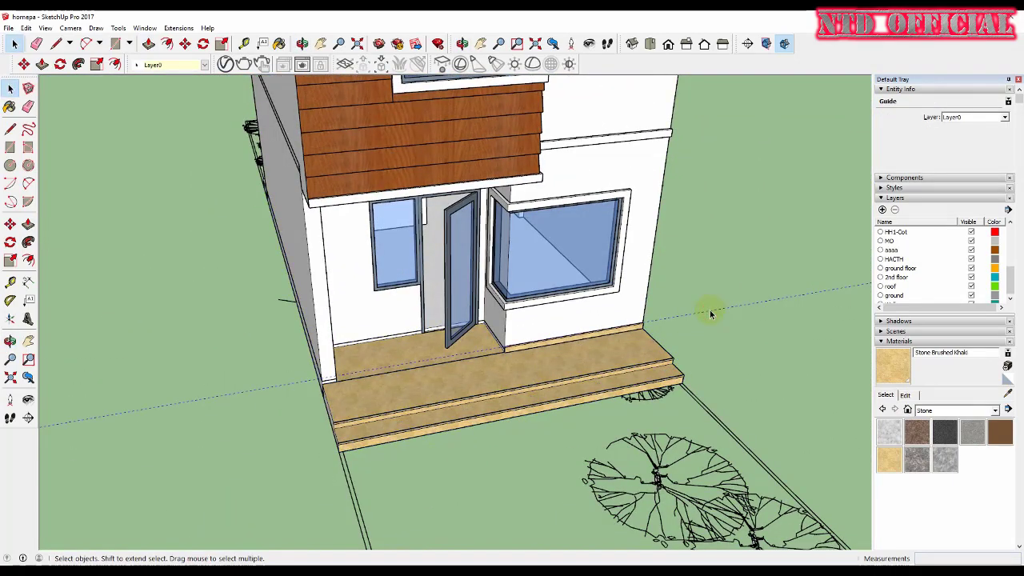
Pull the skirting's end face back so it stops flush at the wall corner.
{"action": "scroll", "coordinate": [432, 344], "scroll_direction": "up", "scroll_amount": 3}
{"action": "scroll", "coordinate": [613, 373], "scroll_direction": "up", "scroll_amount": 3}
{"action": "scroll", "coordinate": [594, 336], "scroll_direction": "up", "scroll_amount": 2}
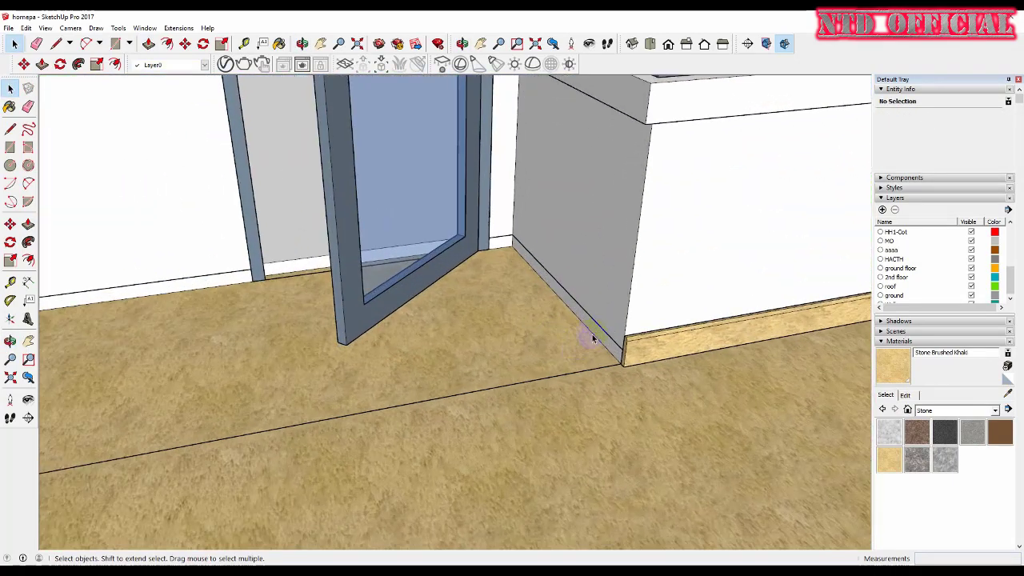
{"action": "mouse_move", "coordinate": [595, 336]}
{"action": "middle_mouse_down"}
{"action": "mouse_move", "coordinate": [716, 352]}
{"action": "mouse_move", "coordinate": [589, 327]}
{"action": "mouse_move", "coordinate": [619, 304]}
{"action": "middle_mouse_up"}
{"action": "scroll", "coordinate": [658, 357], "scroll_direction": "down", "scroll_amount": 2}
{"action": "scroll", "coordinate": [647, 345], "scroll_direction": "up", "scroll_amount": 3}
{"action": "scroll", "coordinate": [631, 336], "scroll_direction": "up", "scroll_amount": 2}
{"action": "double_click", "coordinate": [631, 336]}
{"action": "left_click", "coordinate": [627, 305]}
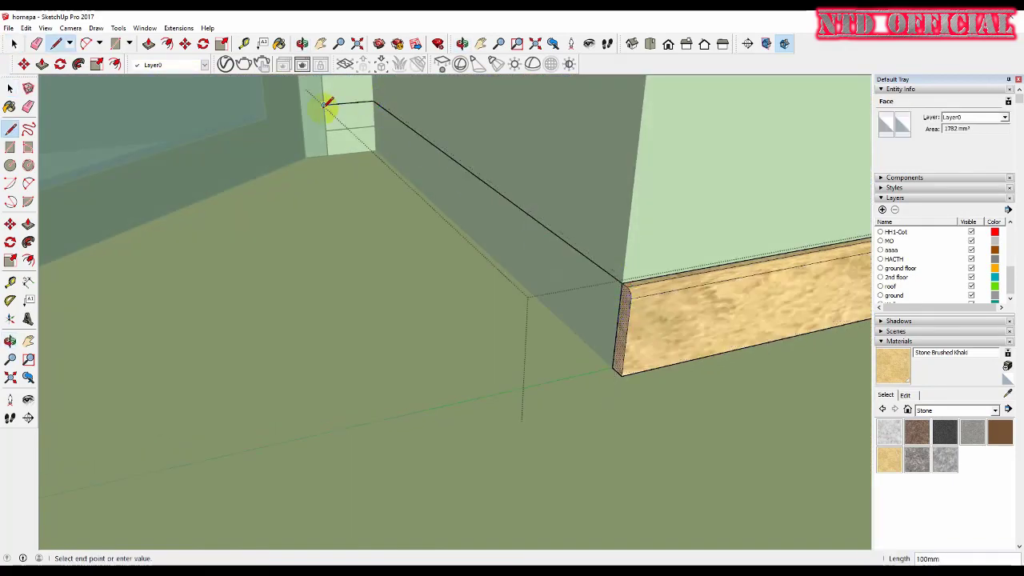
{"action": "left_click", "coordinate": [28, 242]}
{"action": "left_click_drag", "start_coordinate": [651, 322], "coordinate": [578, 295]}
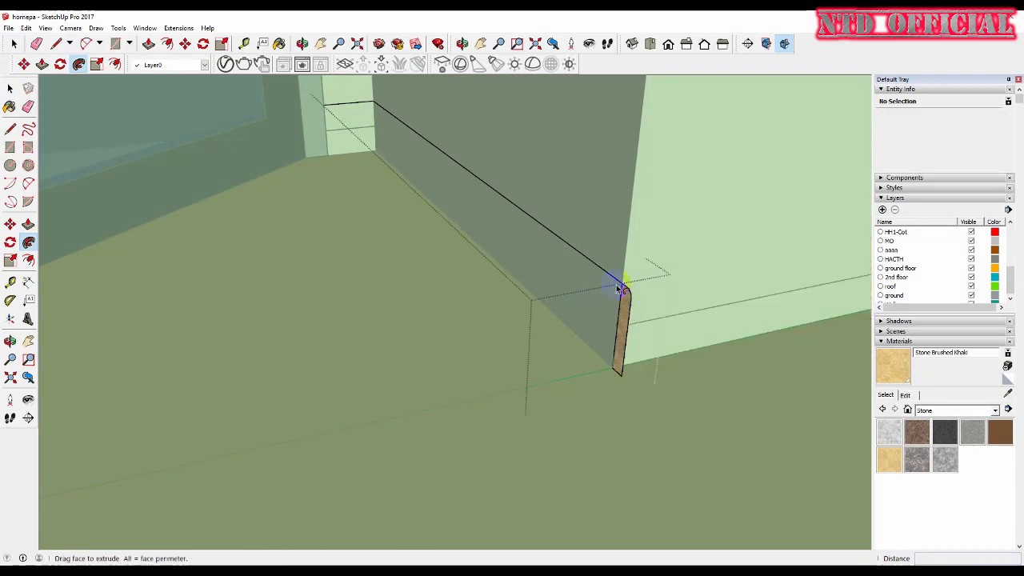
{"action": "scroll", "coordinate": [620, 288], "scroll_direction": "down", "scroll_amount": 2}
{"action": "scroll", "coordinate": [224, 297], "scroll_direction": "down", "scroll_amount": 2}
{"action": "scroll", "coordinate": [411, 309], "scroll_direction": "up", "scroll_amount": 3}
{"action": "scroll", "coordinate": [478, 351], "scroll_direction": "up", "scroll_amount": 1}
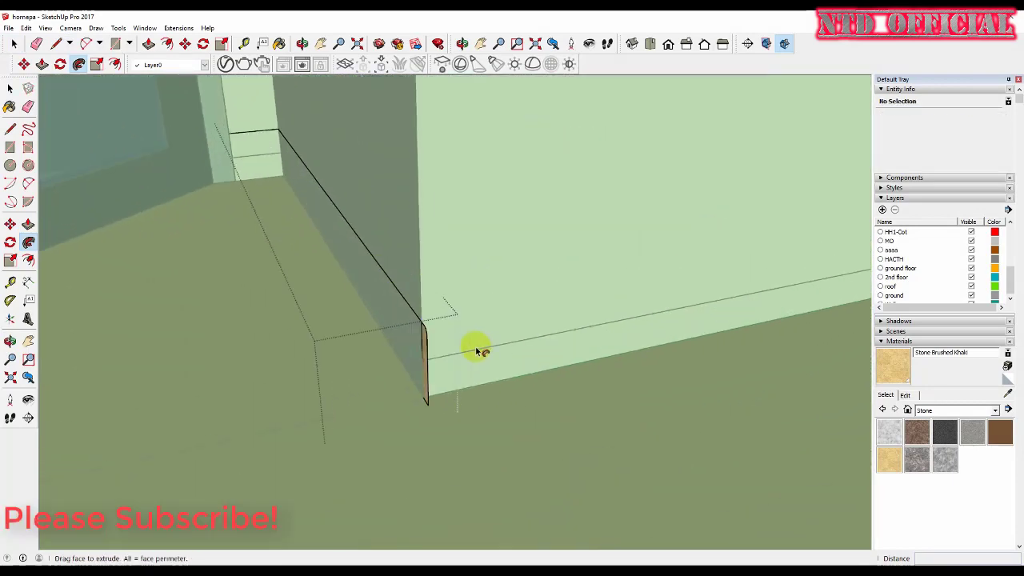
{"action": "left_click", "coordinate": [475, 349]}
{"action": "key", "text": "space"}
Orbit and zoom to inspect the trimmed skirting beside the doorway.
{"action": "middle_click_drag", "start_coordinate": [473, 347], "coordinate": [651, 338]}
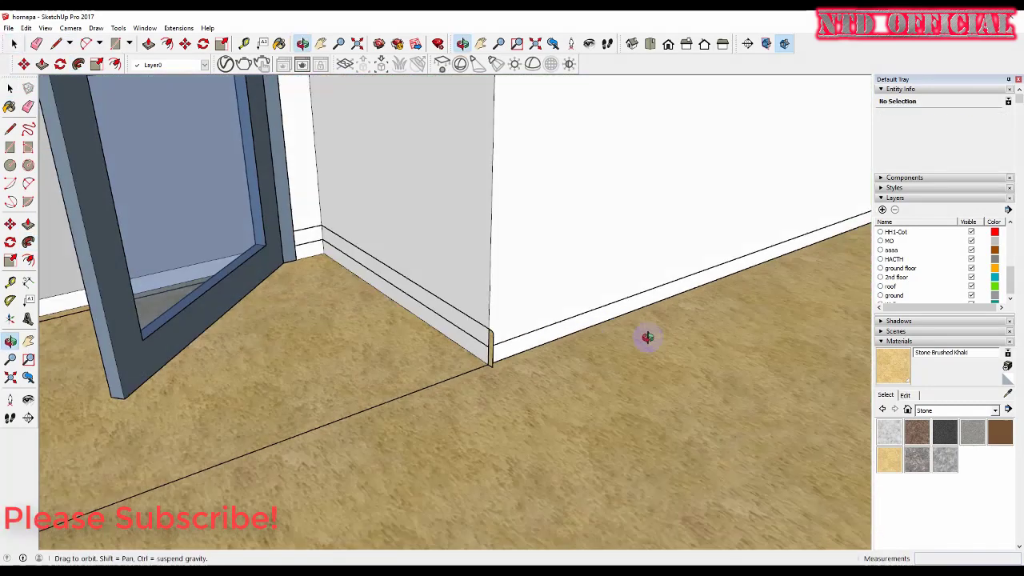
{"action": "scroll", "coordinate": [479, 320], "scroll_direction": "down", "scroll_amount": 3}
{"action": "scroll", "coordinate": [468, 338], "scroll_direction": "up", "scroll_amount": 3}
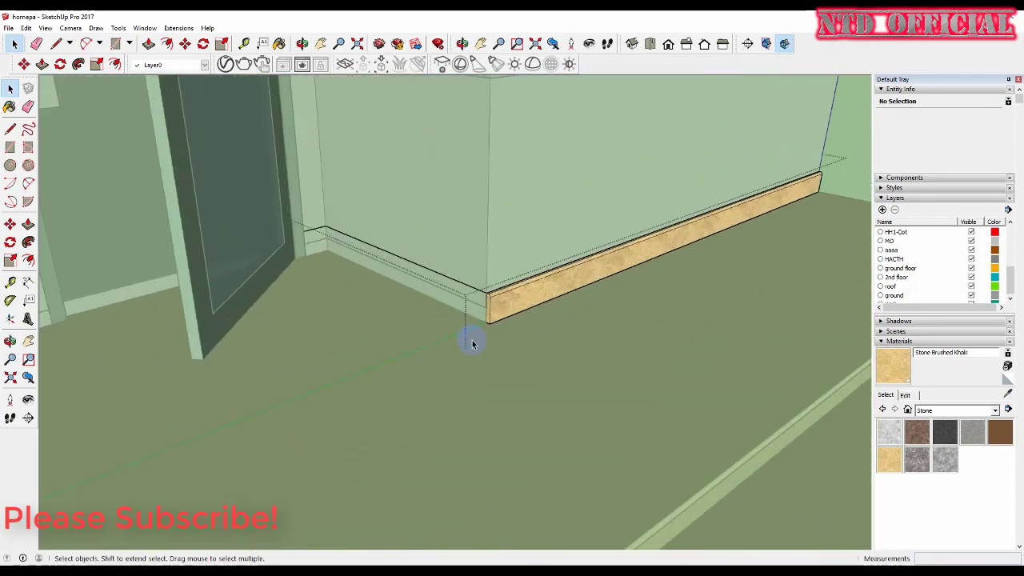
{"action": "scroll", "coordinate": [463, 323], "scroll_direction": "up", "scroll_amount": 1}
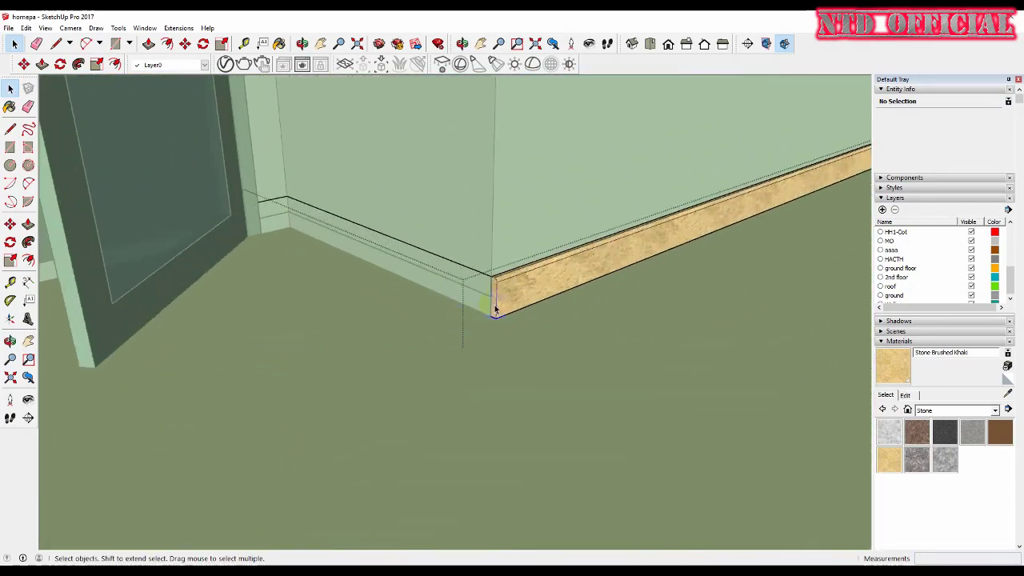
{"action": "scroll", "coordinate": [547, 294], "scroll_direction": "down", "scroll_amount": 2}
{"action": "scroll", "coordinate": [547, 293], "scroll_direction": "down", "scroll_amount": 2}
{"action": "scroll", "coordinate": [536, 296], "scroll_direction": "up", "scroll_amount": 3}
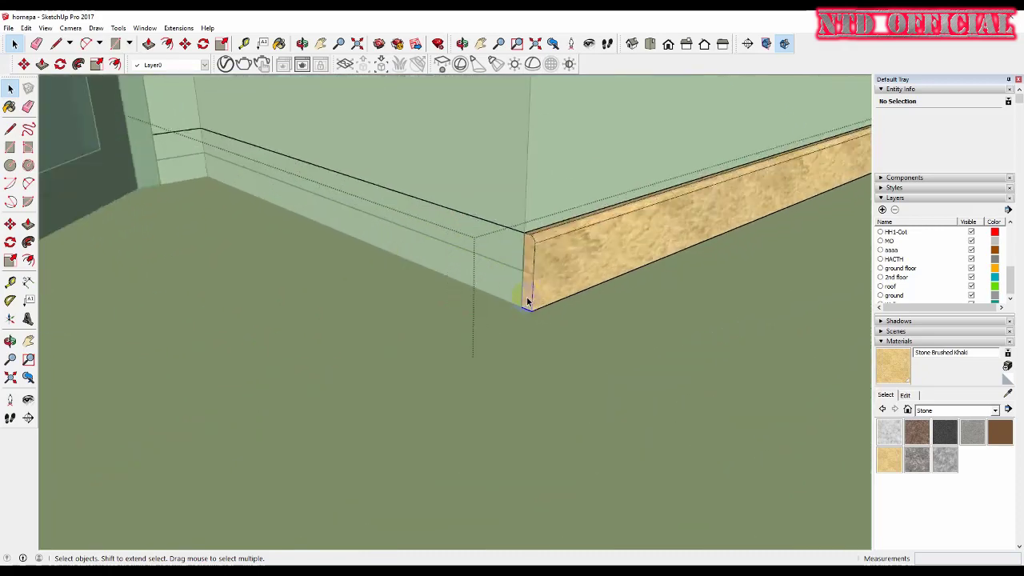
{"action": "scroll", "coordinate": [529, 289], "scroll_direction": "up", "scroll_amount": 1}
{"action": "scroll", "coordinate": [529, 290], "scroll_direction": "down", "scroll_amount": 2}
{"action": "scroll", "coordinate": [229, 349], "scroll_direction": "down", "scroll_amount": 2}
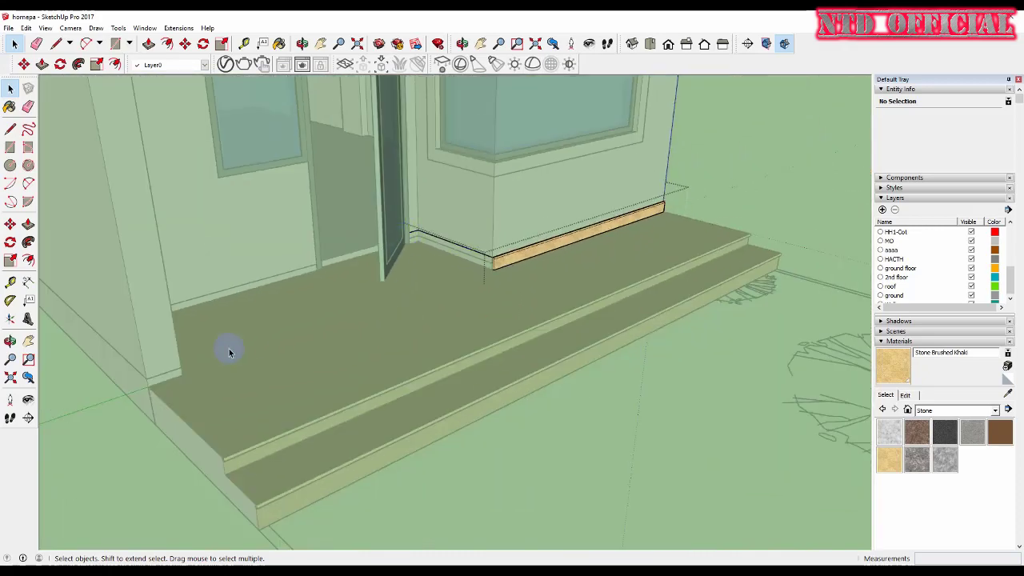
{"action": "scroll", "coordinate": [309, 425], "scroll_direction": "up", "scroll_amount": 2}
{"action": "scroll", "coordinate": [373, 330], "scroll_direction": "up", "scroll_amount": 2}
{"action": "scroll", "coordinate": [373, 330], "scroll_direction": "down", "scroll_amount": 1}
Draw a small rectangle at the wall base and make it a group.
{"action": "scroll", "coordinate": [366, 372], "scroll_direction": "up", "scroll_amount": 1}
{"action": "left_click", "coordinate": [349, 393]}
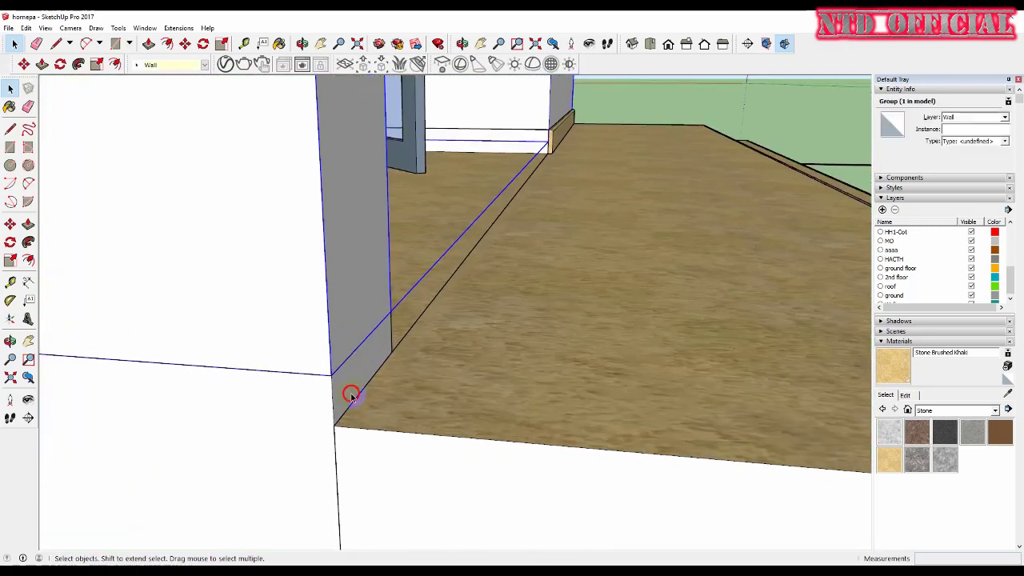
{"action": "scroll", "coordinate": [348, 393], "scroll_direction": "up", "scroll_amount": 1}
{"action": "scroll", "coordinate": [349, 396], "scroll_direction": "down", "scroll_amount": 1}
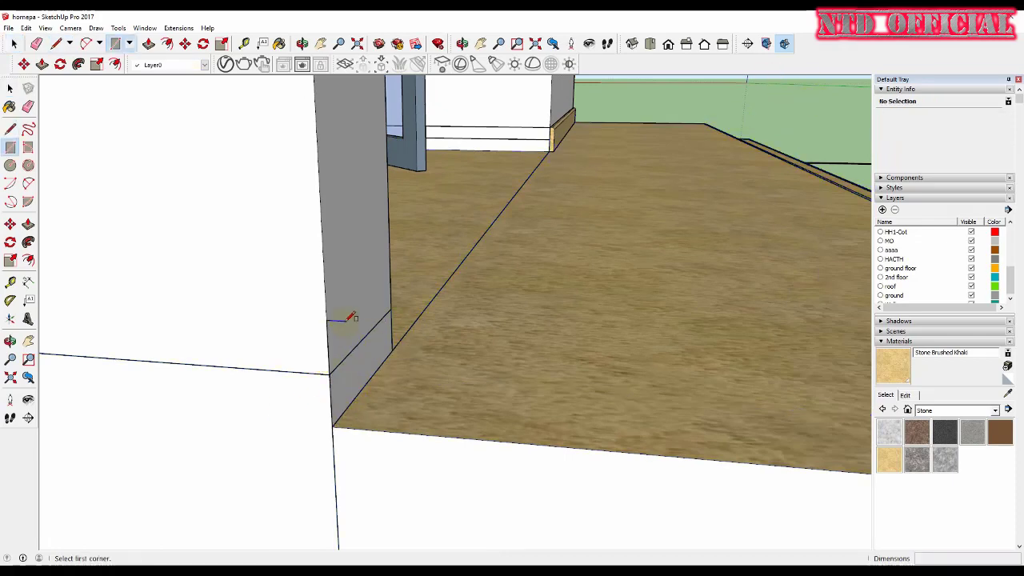
{"action": "left_click", "coordinate": [340, 425]}
{"action": "key", "text": "space"}
{"action": "right_click", "coordinate": [338, 364]}
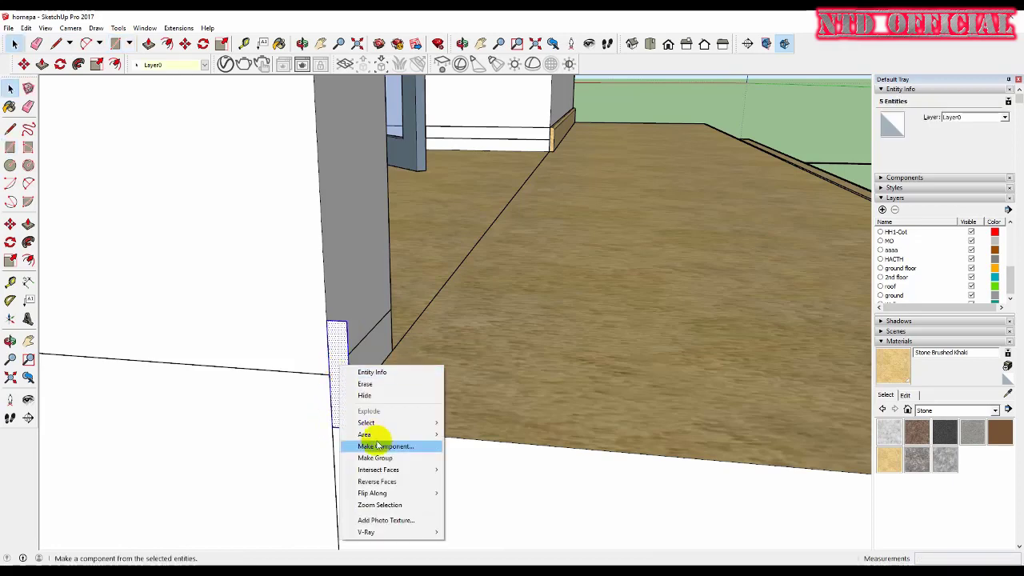
{"action": "left_click", "coordinate": [376, 440]}
{"action": "double_click", "coordinate": [338, 354]}
Round the rectangle's top corner with a 2-point arc and erase the leftover edge.
{"action": "scroll", "coordinate": [336, 336], "scroll_direction": "up", "scroll_amount": 1}
{"action": "scroll", "coordinate": [336, 336], "scroll_direction": "up", "scroll_amount": 1}
{"action": "left_click", "coordinate": [28, 183]}
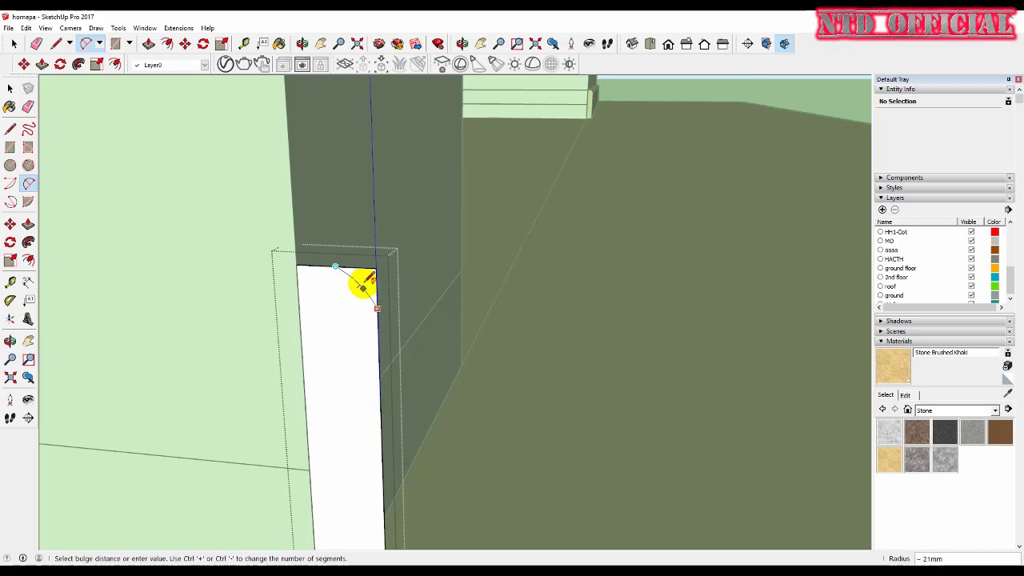
{"action": "scroll", "coordinate": [362, 285], "scroll_direction": "up", "scroll_amount": 2}
{"action": "left_click", "coordinate": [367, 276]}
{"action": "key", "text": "e"}
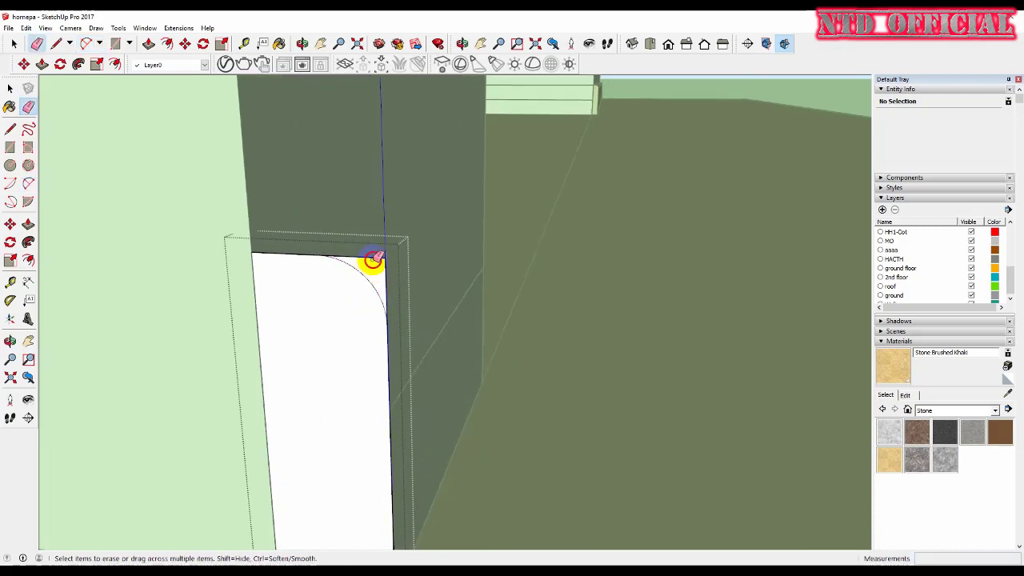
{"action": "scroll", "coordinate": [385, 272], "scroll_direction": "down", "scroll_amount": 2}
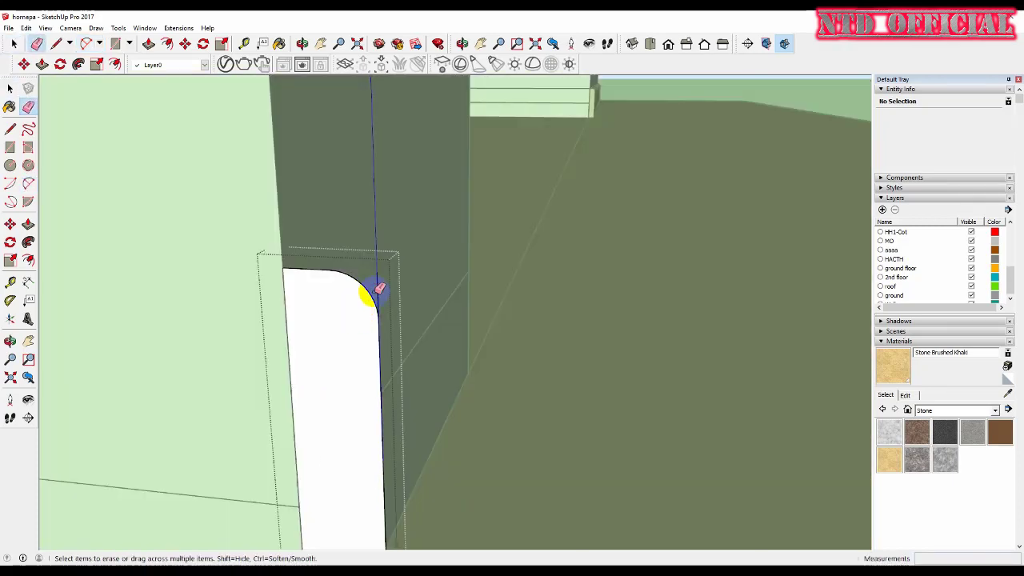
{"action": "scroll", "coordinate": [377, 308], "scroll_direction": "down", "scroll_amount": 2}
{"action": "scroll", "coordinate": [385, 320], "scroll_direction": "down", "scroll_amount": 2}
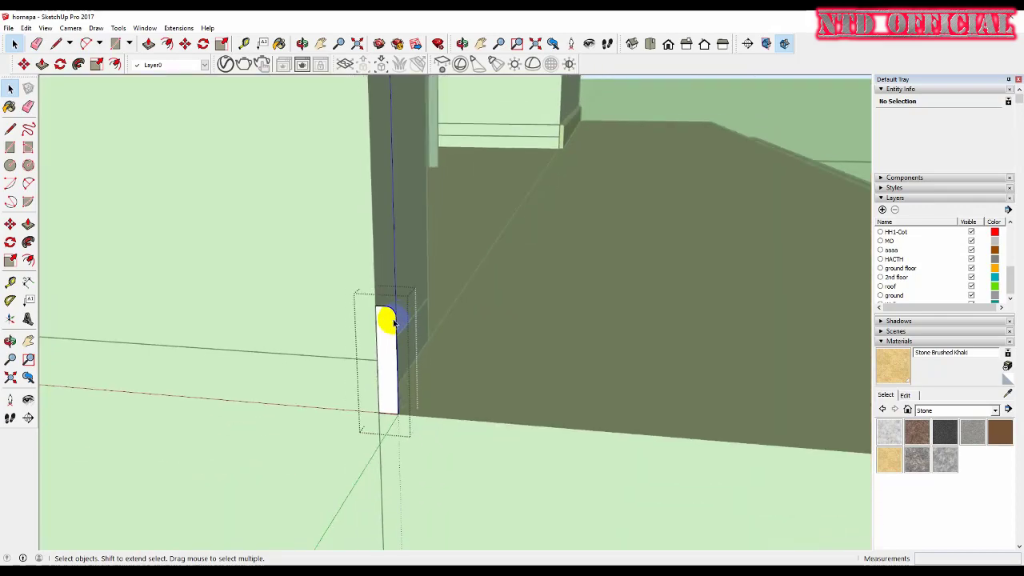
{"action": "mouse_move", "coordinate": [387, 322]}
{"action": "middle_mouse_down"}
{"action": "mouse_move", "coordinate": [486, 317]}
{"action": "mouse_move", "coordinate": [354, 349]}
{"action": "mouse_move", "coordinate": [131, 334]}
{"action": "mouse_move", "coordinate": [334, 288]}
{"action": "middle_mouse_up"}
{"action": "left_click", "coordinate": [331, 286]}
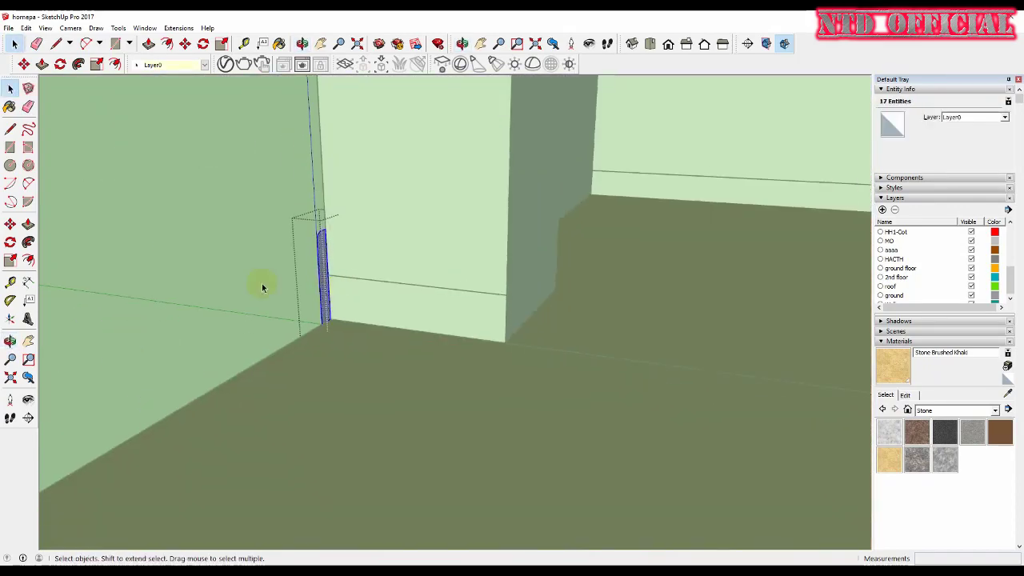
Copy the rounded profile group to the porch column base and open it.
{"action": "mouse_move", "coordinate": [265, 286]}
{"action": "middle_mouse_down"}
{"action": "mouse_move", "coordinate": [703, 353]}
{"action": "mouse_move", "coordinate": [633, 248]}
{"action": "mouse_move", "coordinate": [613, 297]}
{"action": "middle_mouse_up"}
{"action": "left_click", "coordinate": [616, 288]}
{"action": "key", "text": "m"}
{"action": "key", "text": "ctrl"}
{"action": "left_click", "coordinate": [613, 297]}
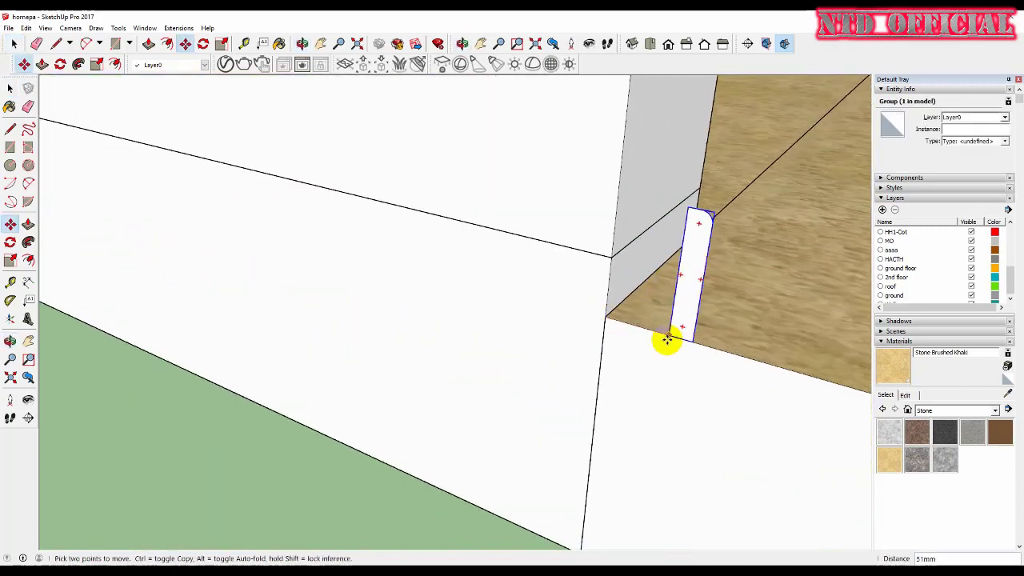
{"action": "left_click", "coordinate": [692, 342]}
{"action": "key", "text": "space"}
{"action": "mouse_move", "coordinate": [692, 342]}
{"action": "middle_mouse_down"}
{"action": "mouse_move", "coordinate": [711, 304]}
{"action": "mouse_move", "coordinate": [363, 309]}
{"action": "mouse_move", "coordinate": [391, 290]}
{"action": "mouse_move", "coordinate": [320, 291]}
{"action": "mouse_move", "coordinate": [319, 272]}
{"action": "middle_mouse_up"}
{"action": "double_click", "coordinate": [324, 267]}
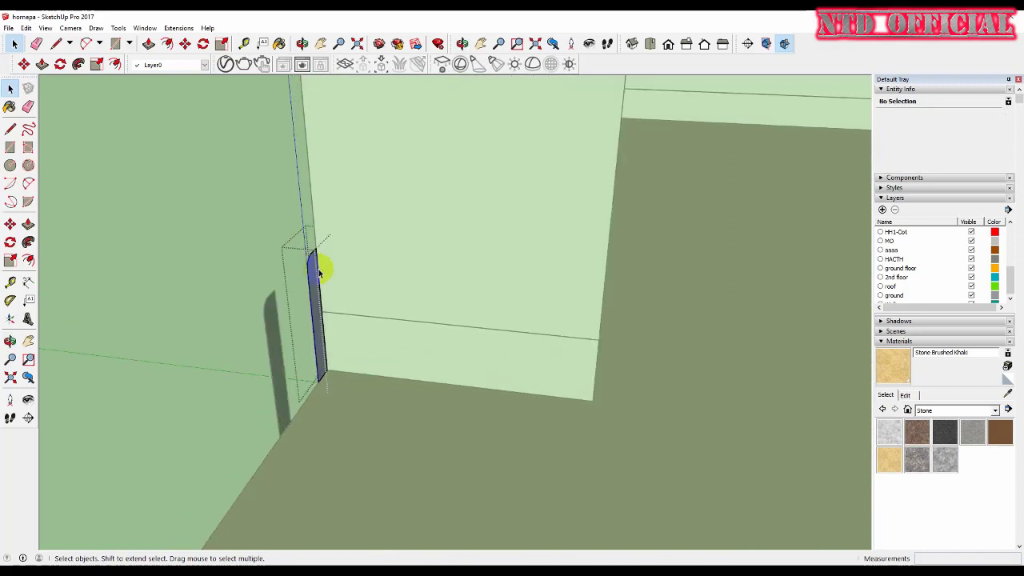
Draw a path line around the column base corners toward the wall.
{"action": "middle_click_drag", "start_coordinate": [654, 269], "coordinate": [512, 314]}
{"action": "left_click", "coordinate": [486, 312]}
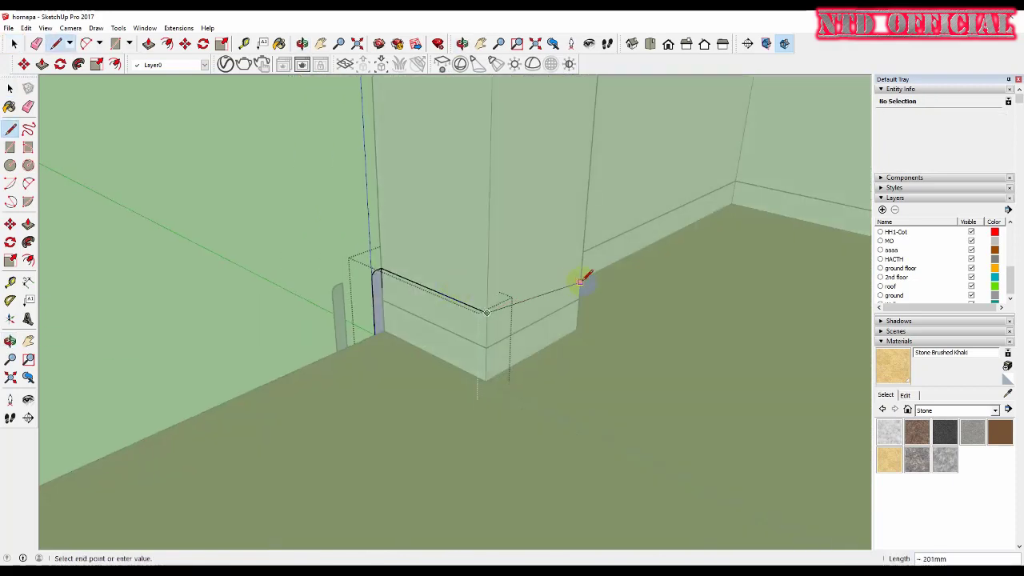
{"action": "mouse_move", "coordinate": [583, 261]}
{"action": "middle_mouse_down"}
{"action": "mouse_move", "coordinate": [487, 263]}
{"action": "mouse_move", "coordinate": [498, 297]}
{"action": "mouse_move", "coordinate": [560, 303]}
{"action": "mouse_move", "coordinate": [487, 265]}
{"action": "mouse_move", "coordinate": [544, 260]}
{"action": "middle_mouse_up"}
{"action": "scroll", "coordinate": [512, 284], "scroll_direction": "up", "scroll_amount": 5}
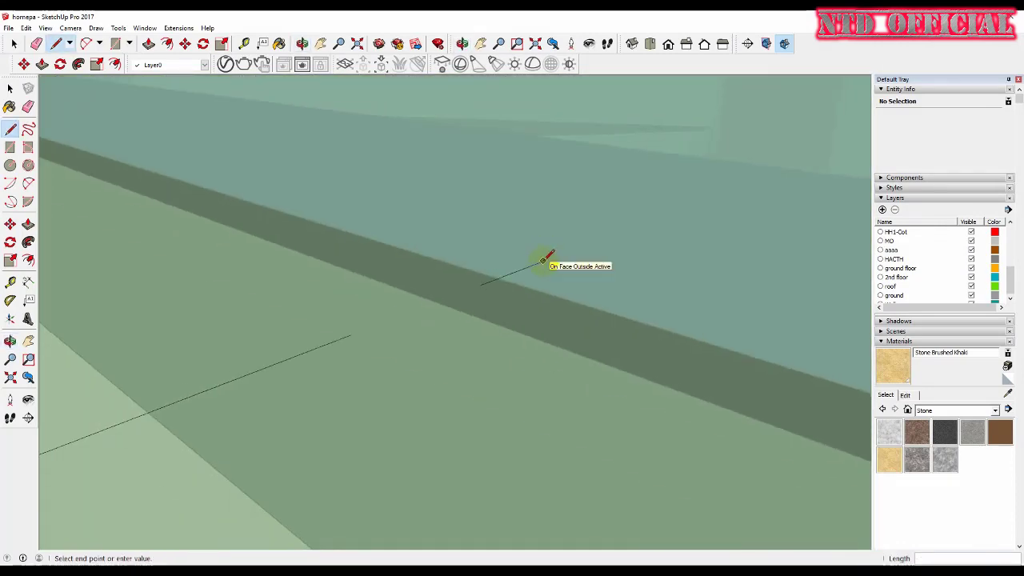
{"action": "scroll", "coordinate": [544, 260], "scroll_direction": "down", "scroll_amount": 3}
{"action": "mouse_move", "coordinate": [624, 270]}
{"action": "middle_mouse_down"}
{"action": "mouse_move", "coordinate": [521, 267]}
{"action": "mouse_move", "coordinate": [313, 338]}
{"action": "mouse_move", "coordinate": [547, 294]}
{"action": "middle_mouse_up"}
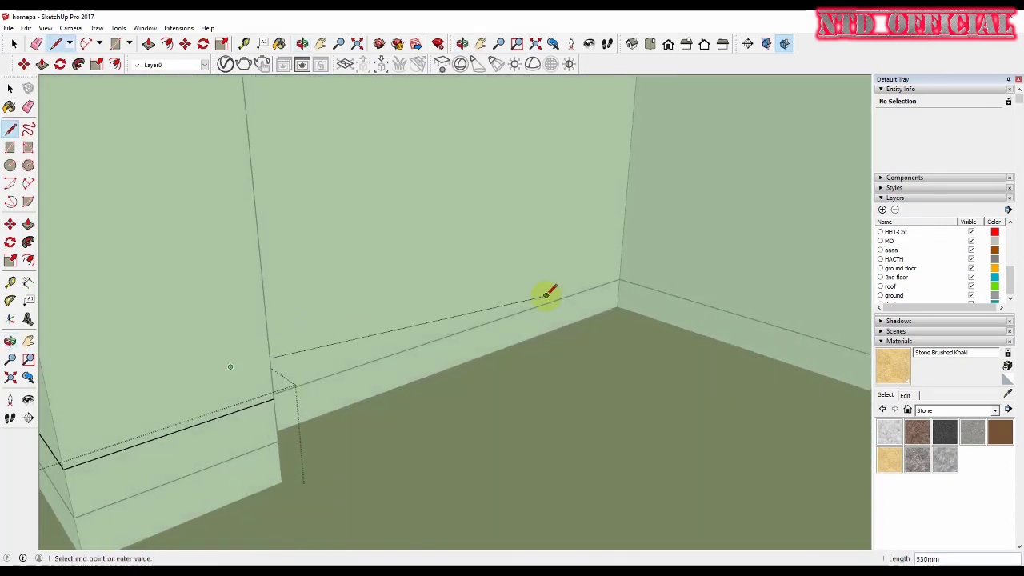
{"action": "scroll", "coordinate": [623, 251], "scroll_direction": "down", "scroll_amount": 3}
{"action": "middle_click_drag", "start_coordinate": [663, 296], "coordinate": [766, 299]}
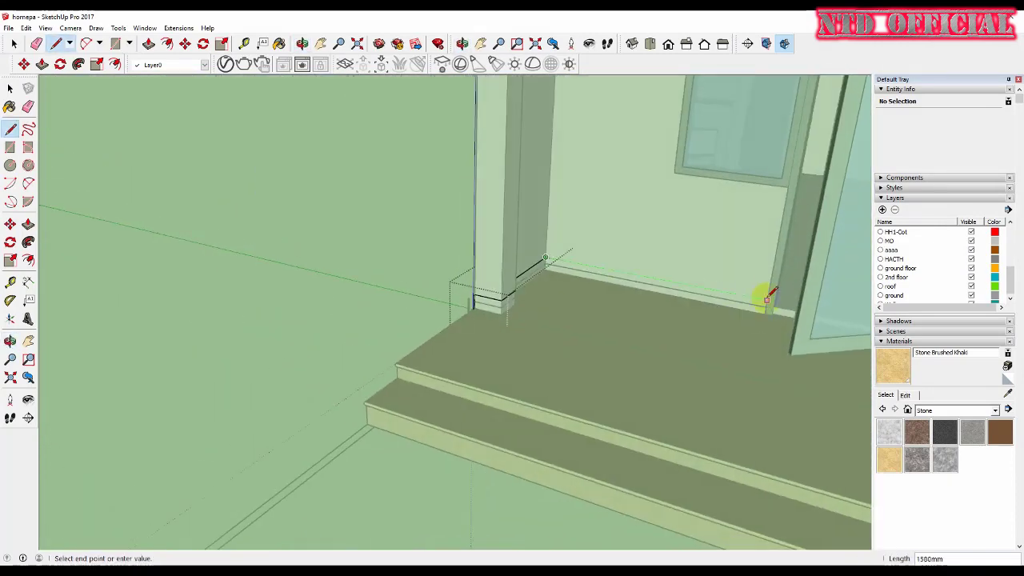
{"action": "key", "text": "space"}
Follow Me the profile around the column base and along the porch wall.
{"action": "scroll", "coordinate": [487, 293], "scroll_direction": "up", "scroll_amount": 3}
{"action": "scroll", "coordinate": [486, 293], "scroll_direction": "up", "scroll_amount": 2}
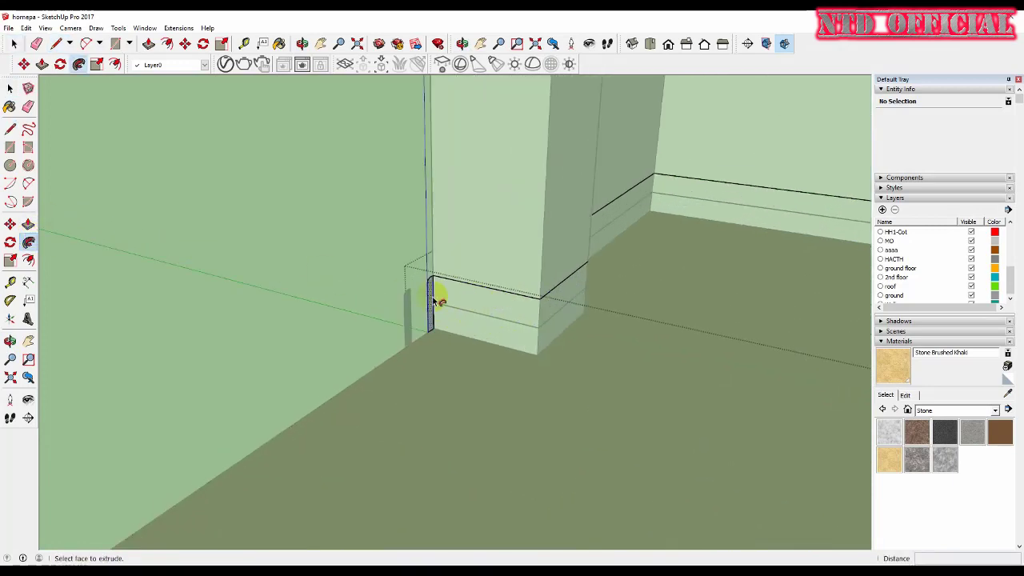
{"action": "left_click_drag", "start_coordinate": [432, 300], "coordinate": [743, 196]}
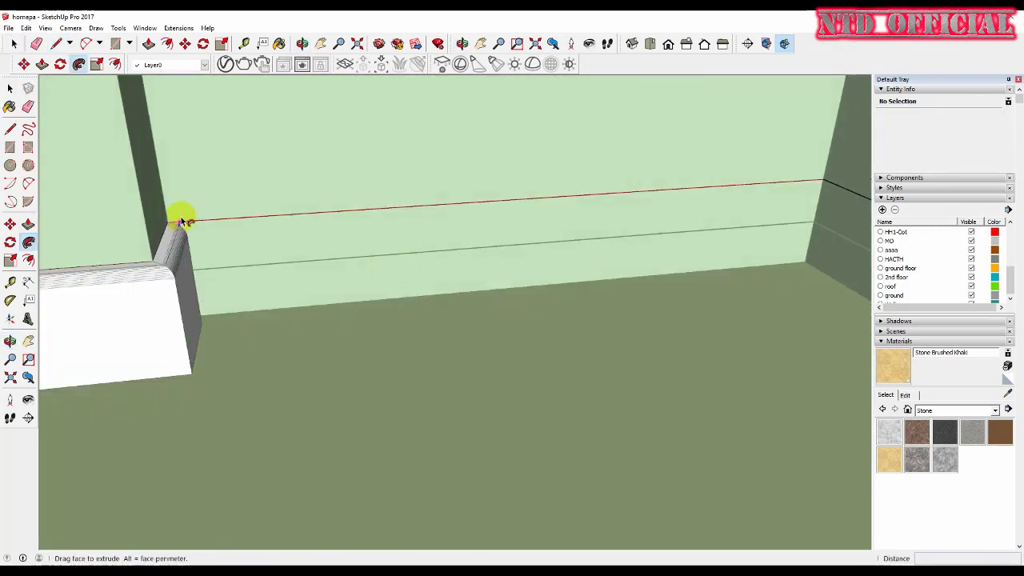
{"action": "scroll", "coordinate": [766, 189], "scroll_direction": "down", "scroll_amount": 3}
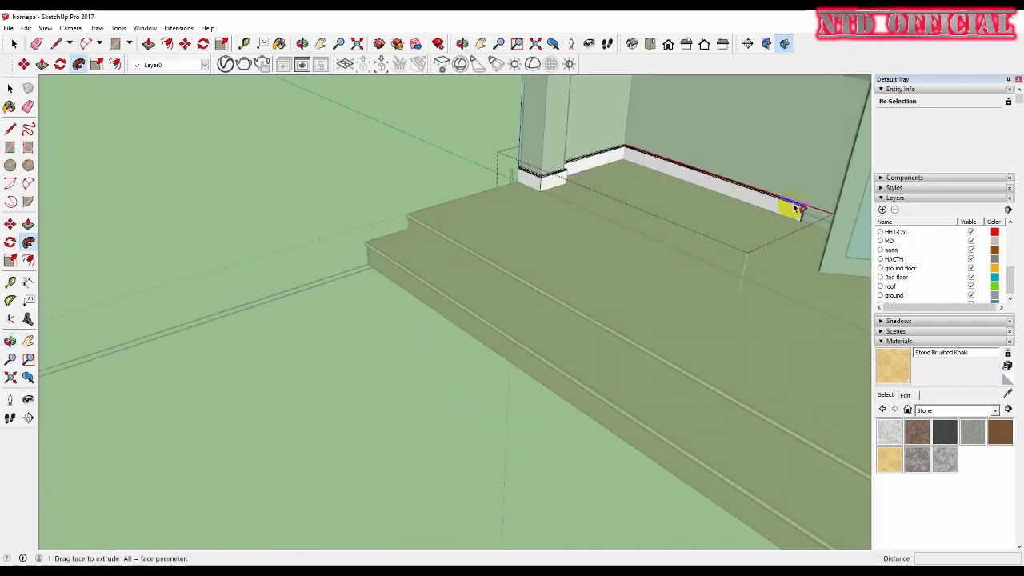
{"action": "left_click_drag", "start_coordinate": [744, 196], "coordinate": [754, 160]}
{"action": "key", "text": "space"}
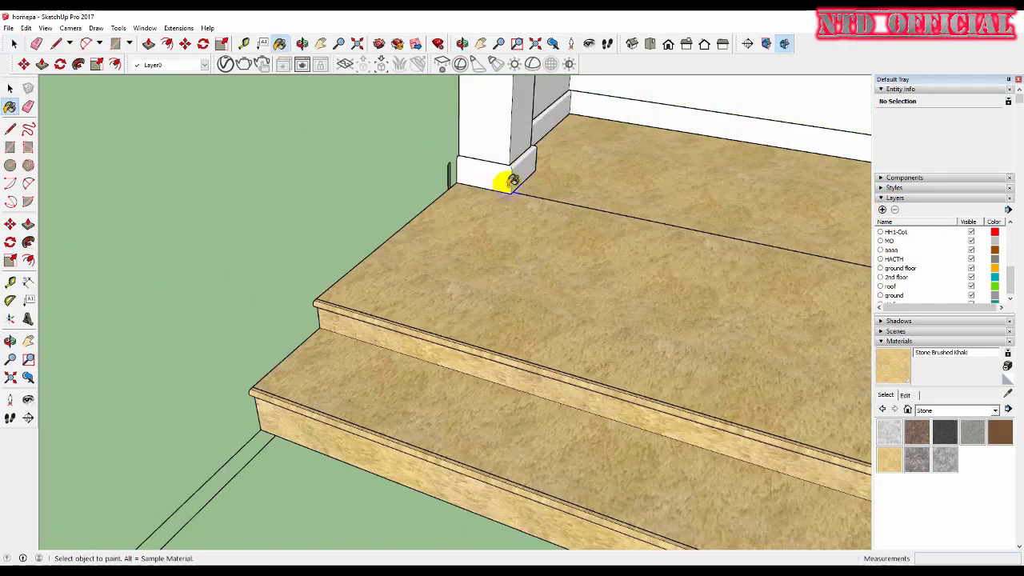
{"action": "key", "text": "space"}
{"action": "scroll", "coordinate": [413, 246], "scroll_direction": "down", "scroll_amount": 3}
Select the small skirting piece on the far side of the porch steps.
{"action": "left_click", "coordinate": [706, 268]}
{"action": "scroll", "coordinate": [361, 256], "scroll_direction": "down", "scroll_amount": 3}
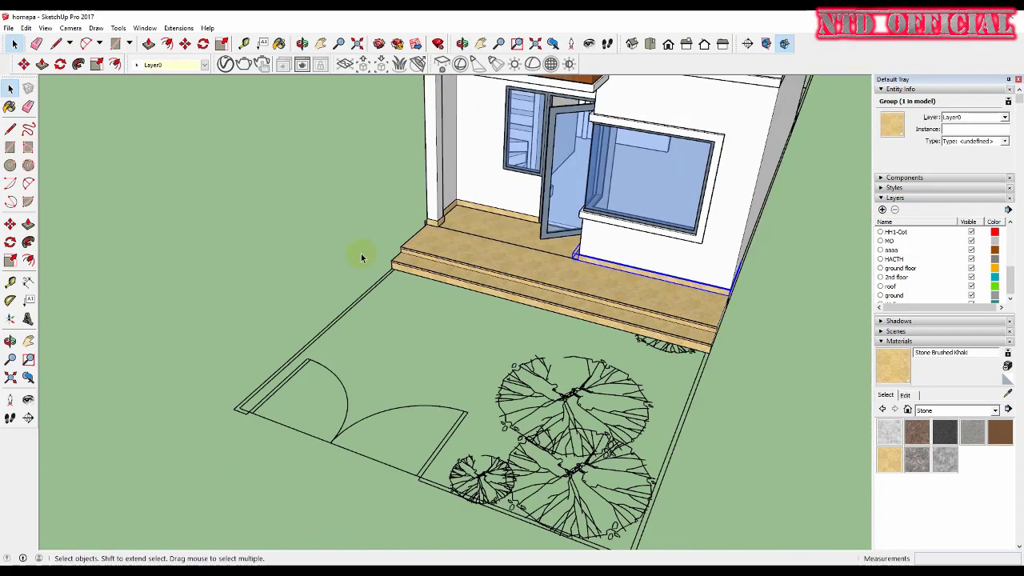
{"action": "scroll", "coordinate": [608, 284], "scroll_direction": "up", "scroll_amount": 5}
{"action": "middle_click_drag", "start_coordinate": [567, 274], "coordinate": [384, 260]}
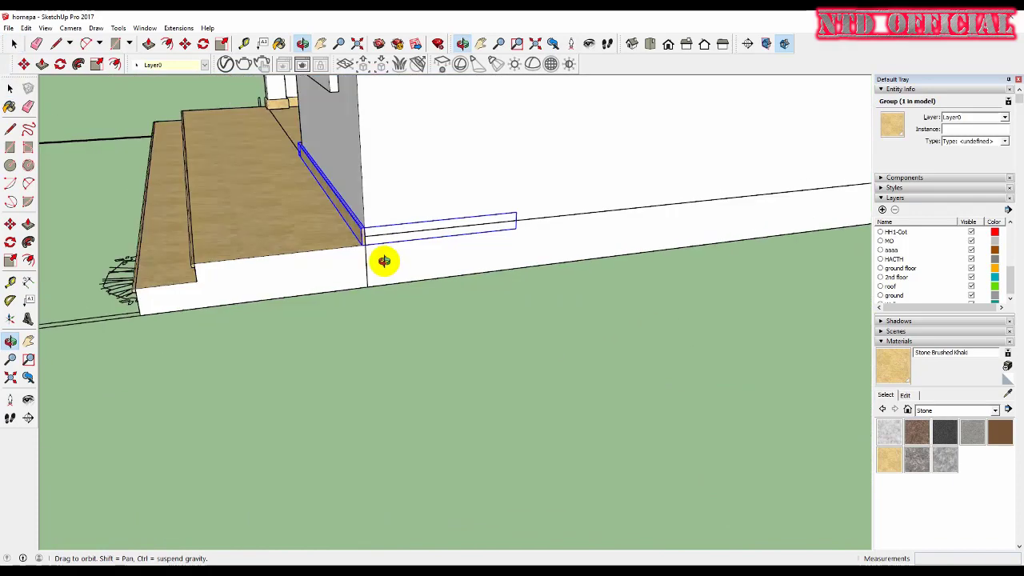
{"action": "scroll", "coordinate": [384, 264], "scroll_direction": "down", "scroll_amount": 3}
{"action": "mouse_move", "coordinate": [457, 290]}
{"action": "middle_mouse_down"}
{"action": "mouse_move", "coordinate": [475, 418]}
{"action": "mouse_move", "coordinate": [457, 366]}
{"action": "middle_mouse_up"}
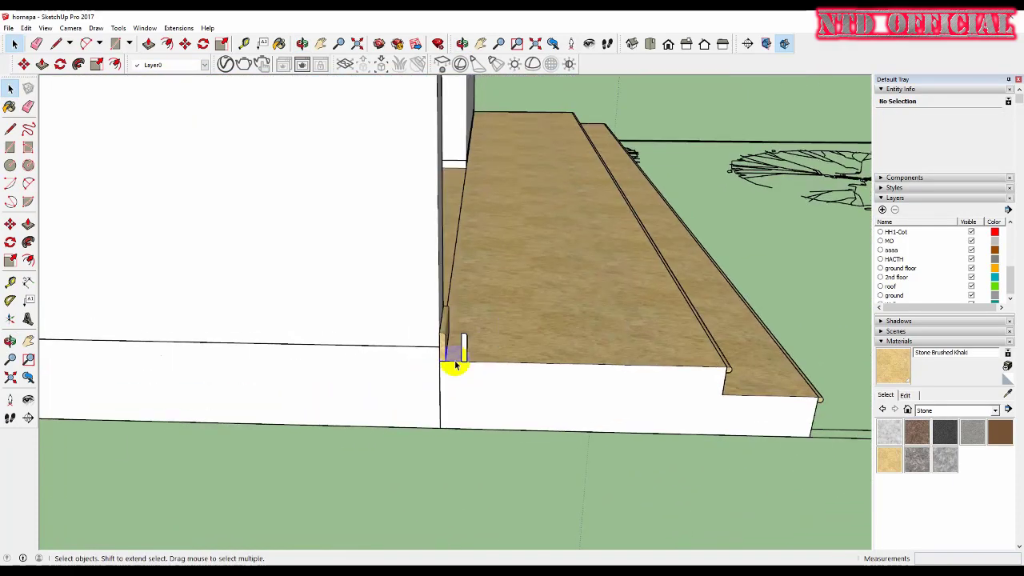
{"action": "scroll", "coordinate": [457, 365], "scroll_direction": "up", "scroll_amount": 5}
{"action": "left_click", "coordinate": [469, 342]}
{"action": "scroll", "coordinate": [469, 342], "scroll_direction": "up", "scroll_amount": 1}
Move the skirting piece up onto the step tread beside the doorway.
{"action": "key", "text": "m"}
{"action": "left_click", "coordinate": [462, 369]}
{"action": "scroll", "coordinate": [462, 369], "scroll_direction": "down", "scroll_amount": 5}
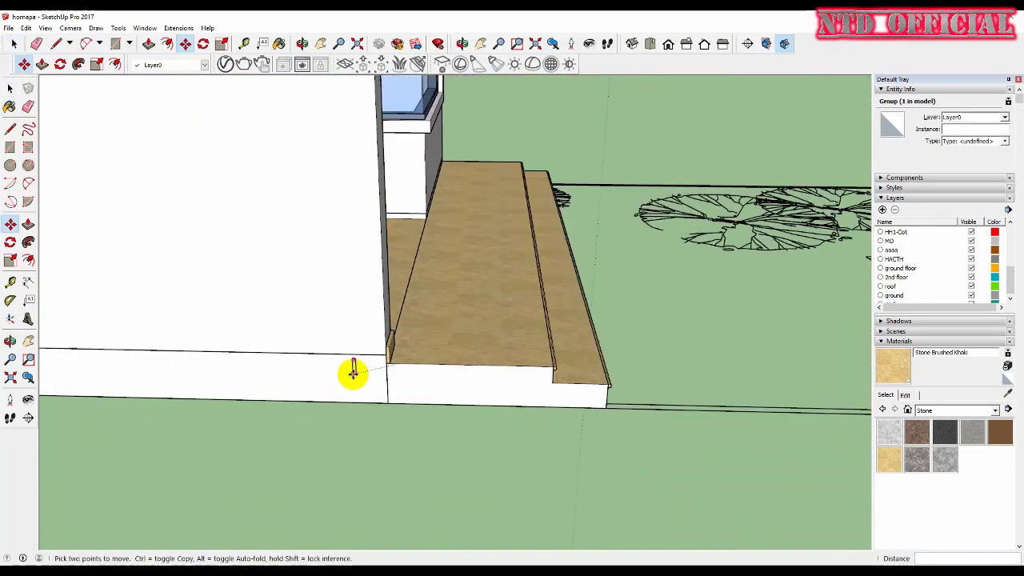
{"action": "middle_click_drag", "start_coordinate": [352, 370], "coordinate": [326, 240]}
{"action": "scroll", "coordinate": [327, 187], "scroll_direction": "up", "scroll_amount": 5}
{"action": "left_click", "coordinate": [296, 192]}
{"action": "key", "text": "space"}
{"action": "left_click", "coordinate": [560, 163]}
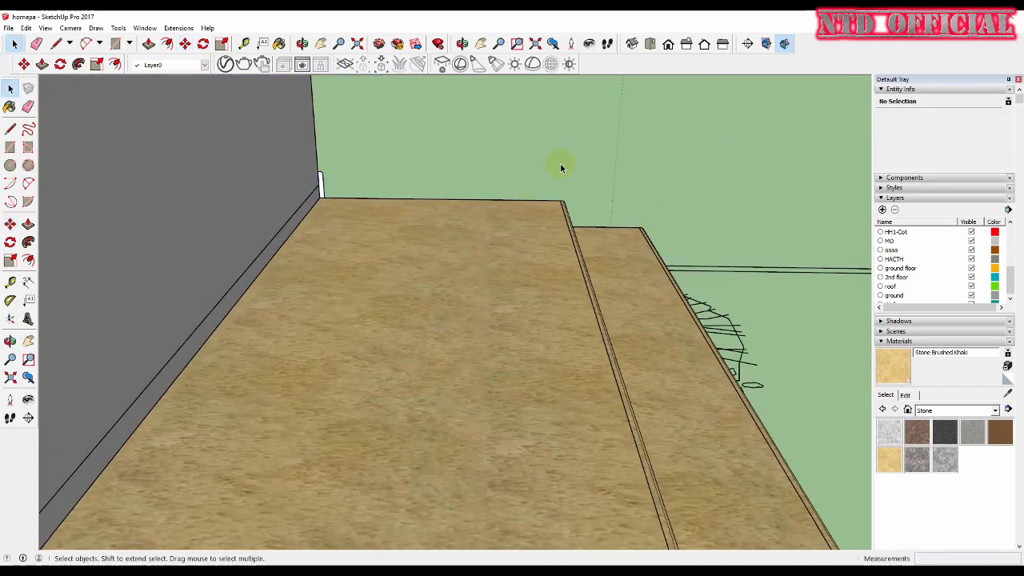
Pull the floor-edge face out into a white baseboard strip around the column corner.
{"action": "middle_click_drag", "start_coordinate": [560, 163], "coordinate": [565, 199]}
{"action": "scroll", "coordinate": [497, 192], "scroll_direction": "up", "scroll_amount": 5}
{"action": "mouse_move", "coordinate": [497, 192]}
{"action": "middle_mouse_down"}
{"action": "mouse_move", "coordinate": [564, 199]}
{"action": "mouse_move", "coordinate": [576, 212]}
{"action": "middle_mouse_up"}
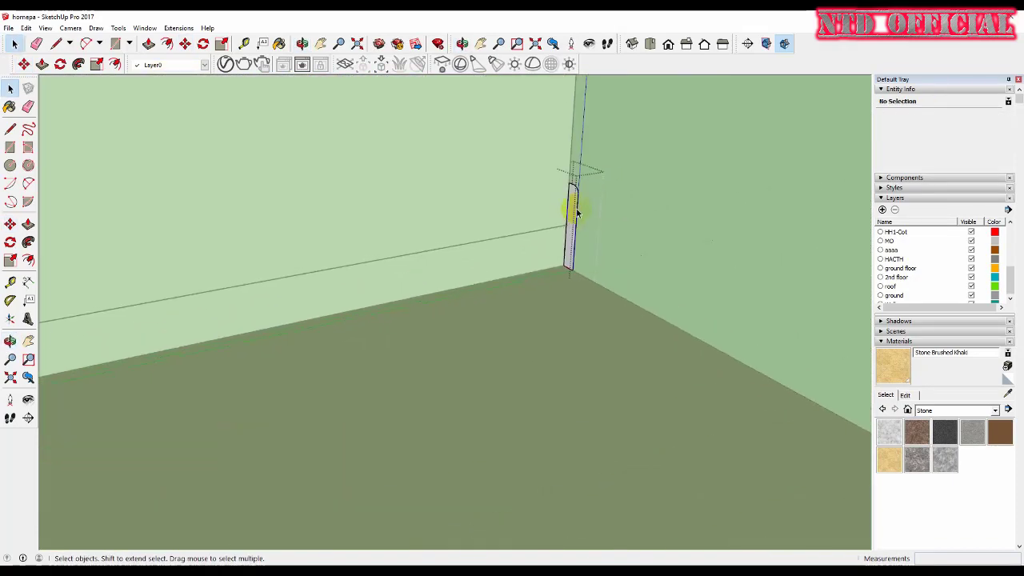
{"action": "scroll", "coordinate": [588, 178], "scroll_direction": "down", "scroll_amount": 5}
{"action": "scroll", "coordinate": [288, 246], "scroll_direction": "up", "scroll_amount": 5}
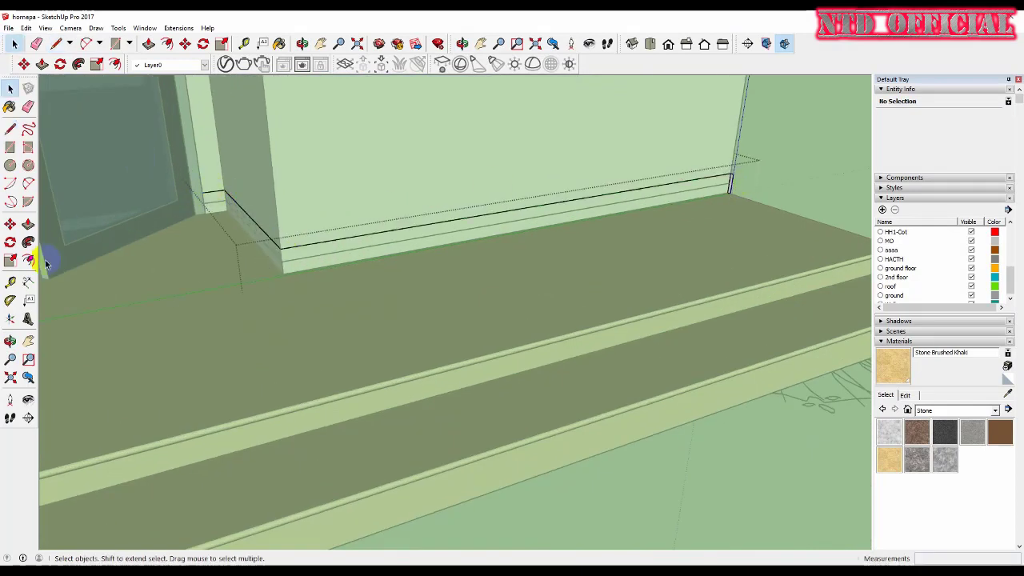
{"action": "left_click_drag", "start_coordinate": [731, 183], "coordinate": [200, 194]}
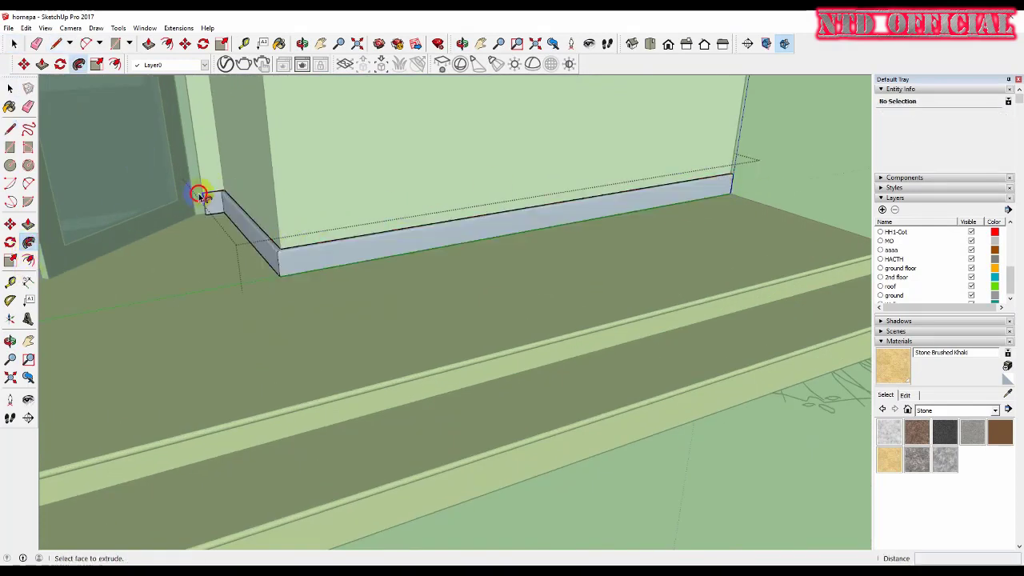
{"action": "triple_click", "coordinate": [381, 252]}
{"action": "right_click", "coordinate": [382, 252]}
{"action": "left_click", "coordinate": [430, 361]}
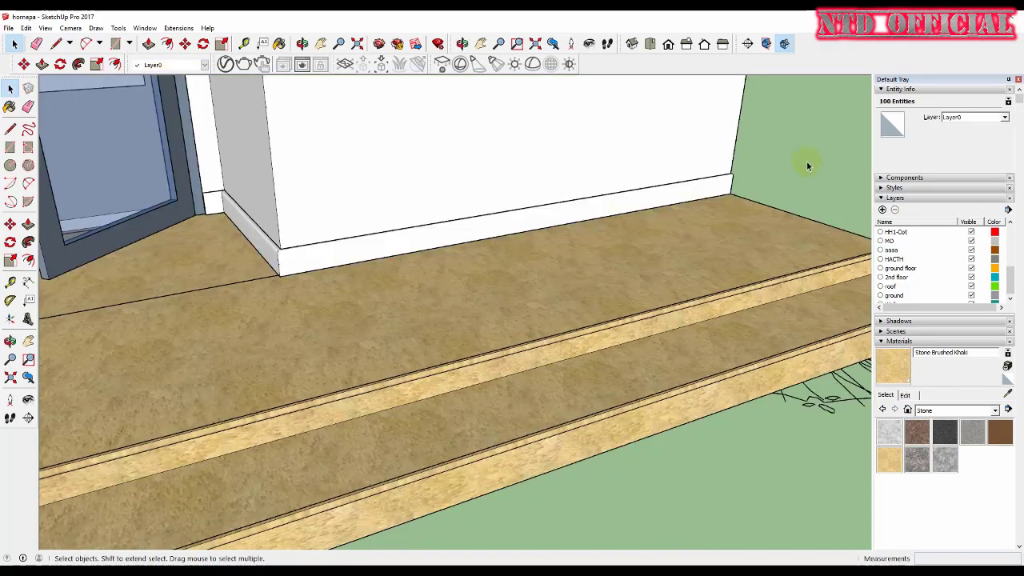
{"action": "key", "text": "space"}
{"action": "scroll", "coordinate": [651, 206], "scroll_direction": "down", "scroll_amount": 3}
{"action": "scroll", "coordinate": [720, 176], "scroll_direction": "down", "scroll_amount": 5}
Switch the Materials tray to the Colors-Named collection.
{"action": "mouse_move", "coordinate": [720, 176]}
{"action": "middle_mouse_down"}
{"action": "mouse_move", "coordinate": [427, 228]}
{"action": "mouse_move", "coordinate": [460, 272]}
{"action": "mouse_move", "coordinate": [384, 277]}
{"action": "middle_mouse_up"}
{"action": "scroll", "coordinate": [418, 256], "scroll_direction": "down", "scroll_amount": 3}
{"action": "scroll", "coordinate": [613, 336], "scroll_direction": "up", "scroll_amount": 3}
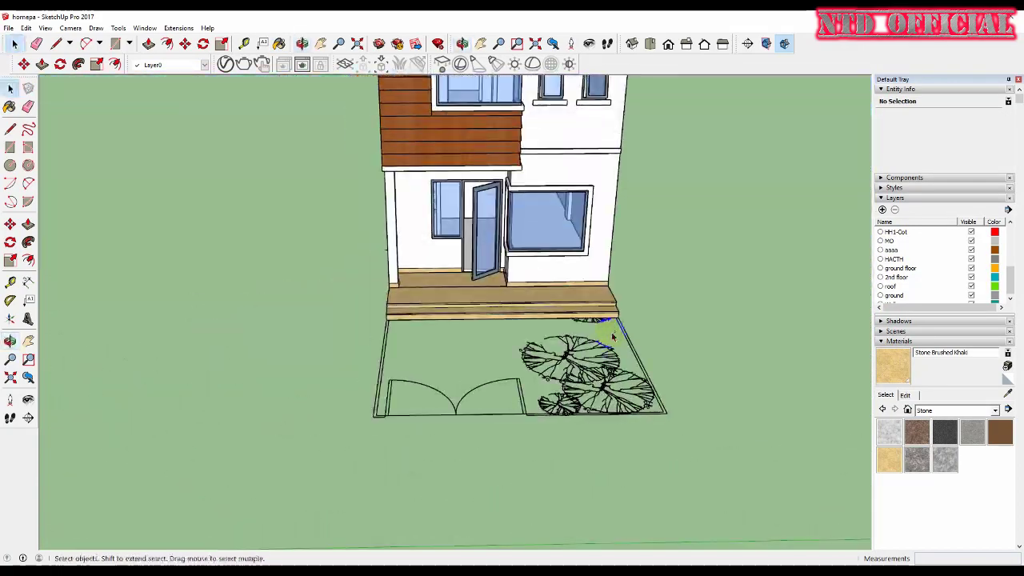
{"action": "scroll", "coordinate": [631, 248], "scroll_direction": "up", "scroll_amount": 3}
{"action": "left_click", "coordinate": [950, 409]}
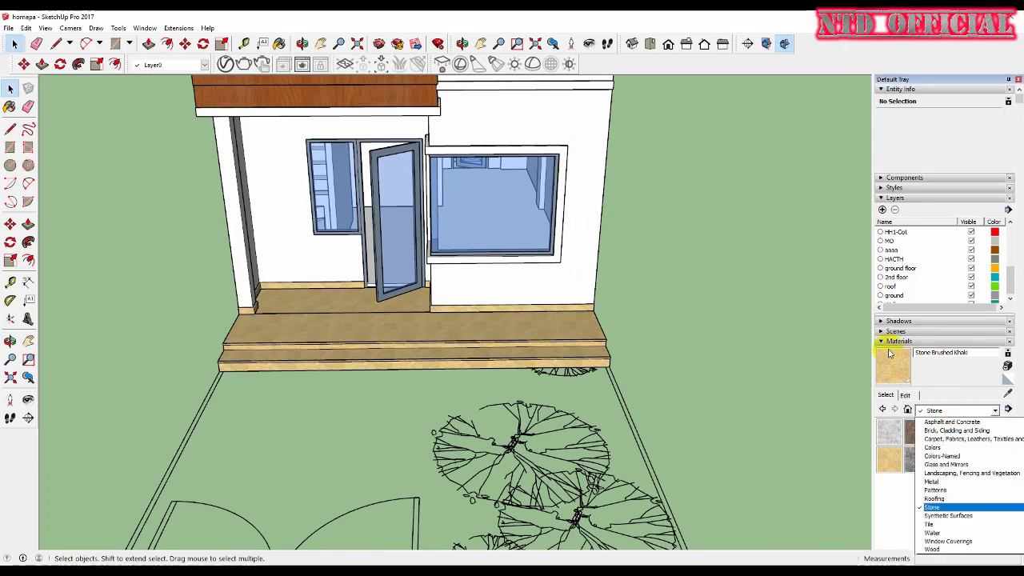
{"action": "left_click", "coordinate": [920, 403]}
{"action": "left_click", "coordinate": [937, 410]}
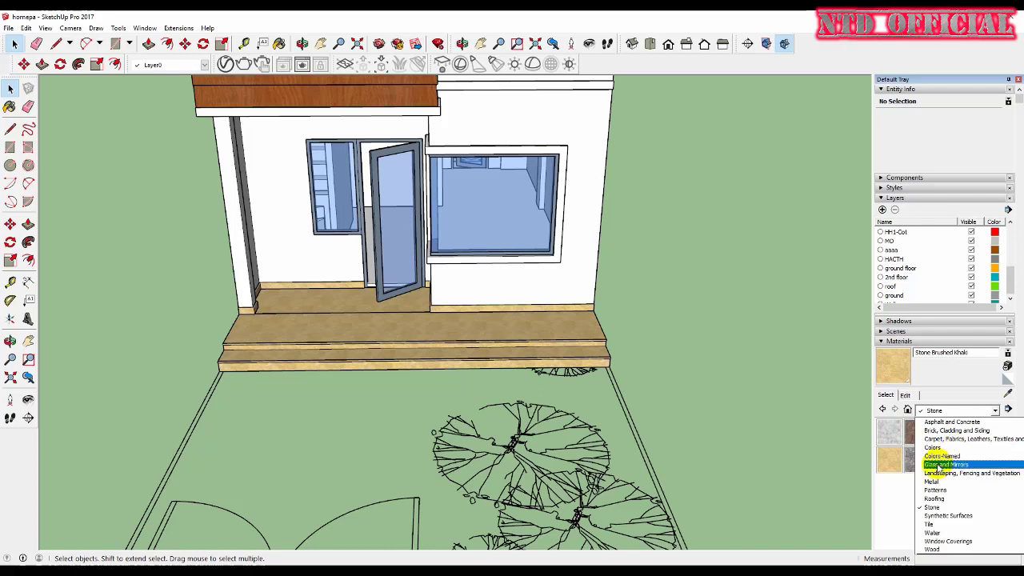
{"action": "left_click", "coordinate": [933, 458]}
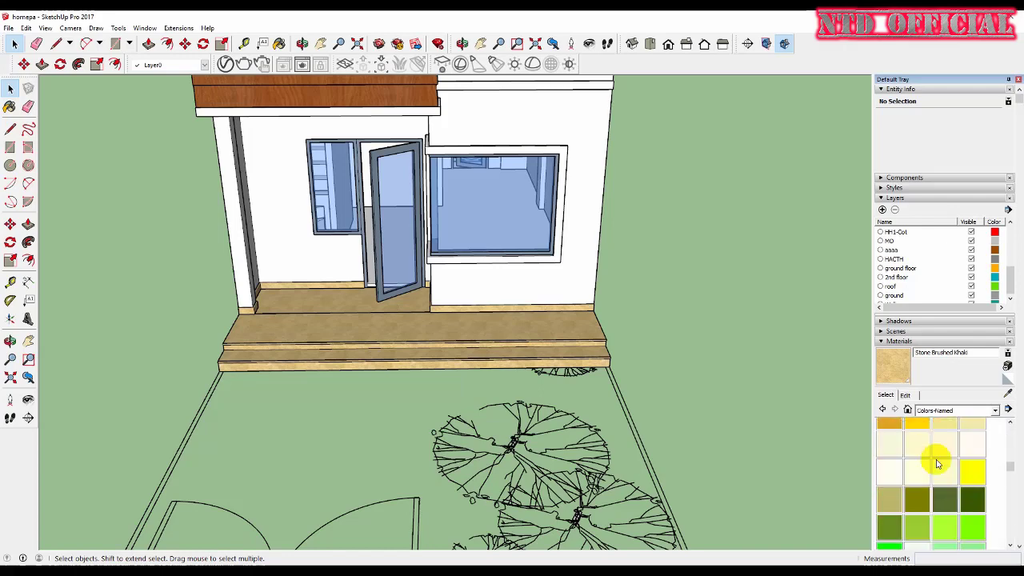
Change the Materials collection to Colors instead.
{"action": "scroll", "coordinate": [949, 468], "scroll_direction": "down", "scroll_amount": 5}
{"action": "scroll", "coordinate": [949, 460], "scroll_direction": "up", "scroll_amount": 2}
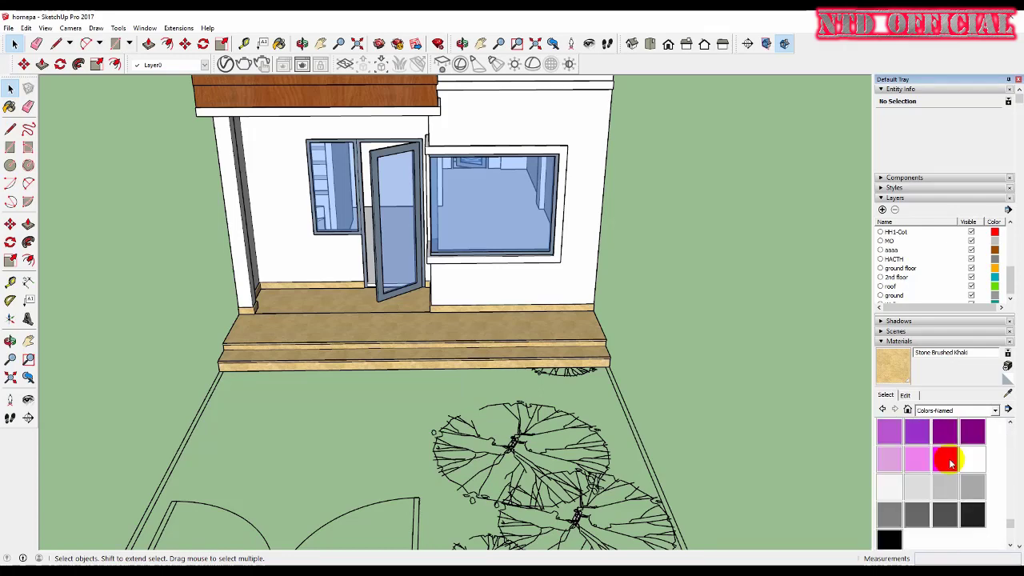
{"action": "scroll", "coordinate": [968, 468], "scroll_direction": "up", "scroll_amount": 1}
{"action": "scroll", "coordinate": [986, 496], "scroll_direction": "up", "scroll_amount": 1}
{"action": "scroll", "coordinate": [987, 520], "scroll_direction": "up", "scroll_amount": 3}
{"action": "scroll", "coordinate": [983, 516], "scroll_direction": "down", "scroll_amount": 1}
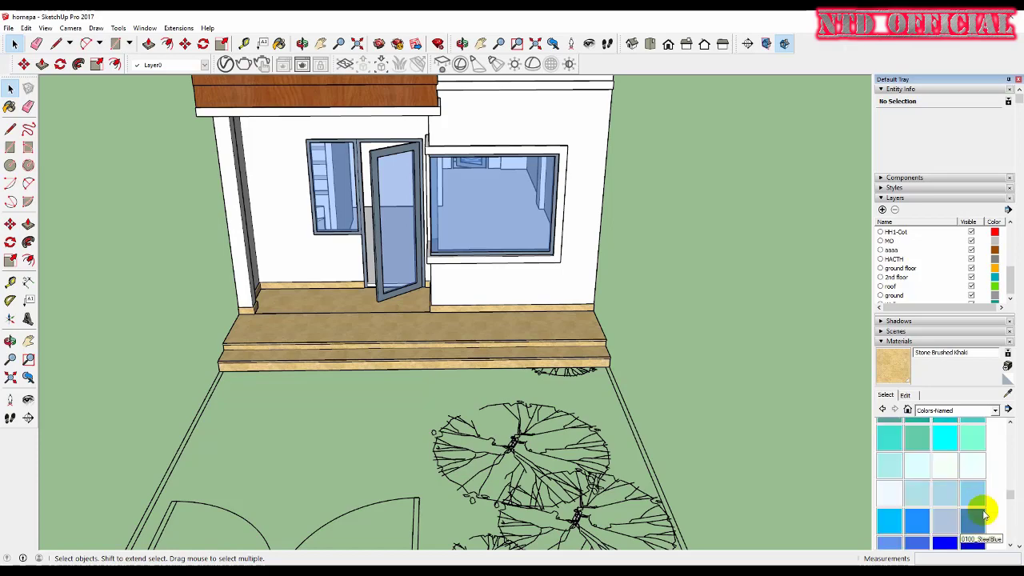
{"action": "scroll", "coordinate": [667, 422], "scroll_direction": "down", "scroll_amount": 5}
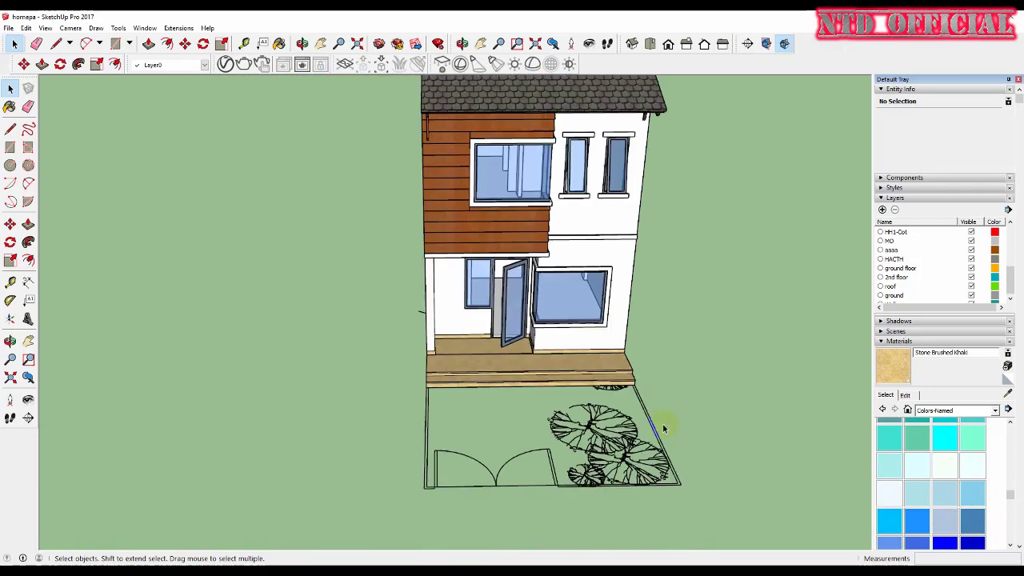
{"action": "mouse_move", "coordinate": [667, 422]}
{"action": "middle_mouse_down"}
{"action": "mouse_move", "coordinate": [544, 220]}
{"action": "mouse_move", "coordinate": [632, 323]}
{"action": "middle_mouse_up"}
{"action": "left_click", "coordinate": [995, 410]}
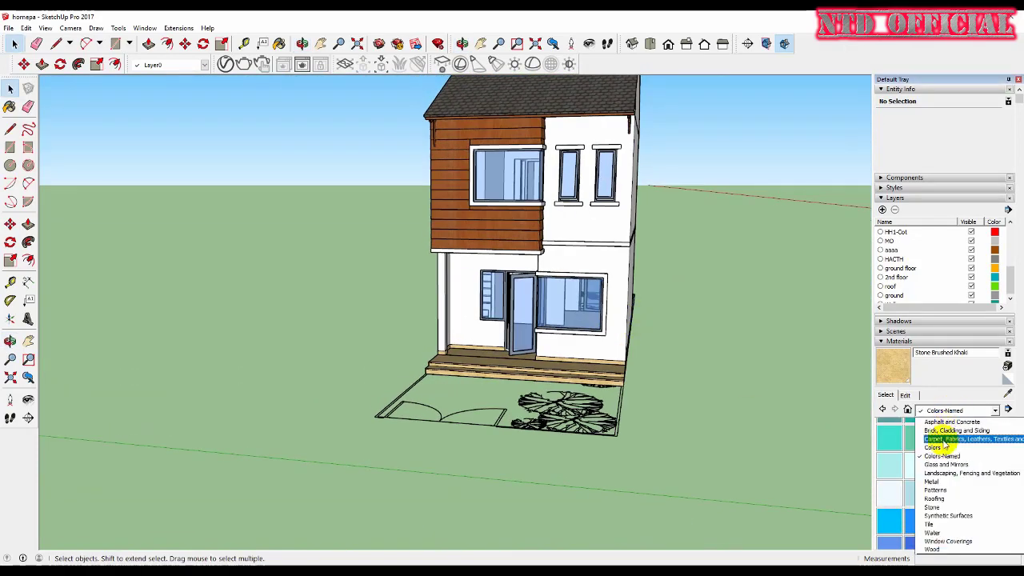
{"action": "left_click", "coordinate": [932, 430]}
Select the ground-floor front wall face right of the door.
{"action": "scroll", "coordinate": [940, 448], "scroll_direction": "down", "scroll_amount": 2}
{"action": "scroll", "coordinate": [940, 449], "scroll_direction": "down", "scroll_amount": 10}
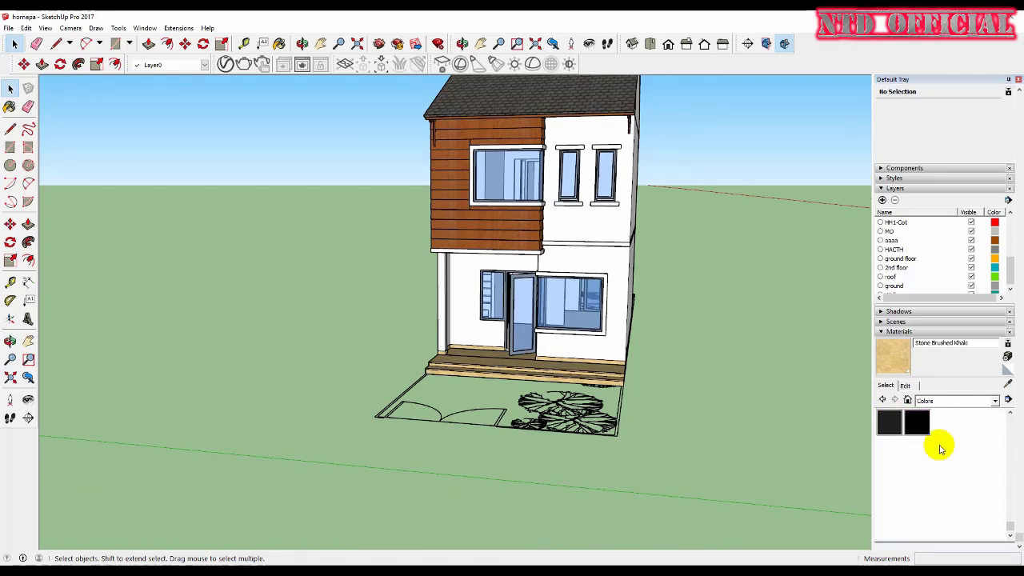
{"action": "scroll", "coordinate": [936, 446], "scroll_direction": "up", "scroll_amount": 4}
{"action": "scroll", "coordinate": [944, 452], "scroll_direction": "up", "scroll_amount": 4}
{"action": "scroll", "coordinate": [943, 457], "scroll_direction": "up", "scroll_amount": 2}
{"action": "scroll", "coordinate": [943, 453], "scroll_direction": "down", "scroll_amount": 5}
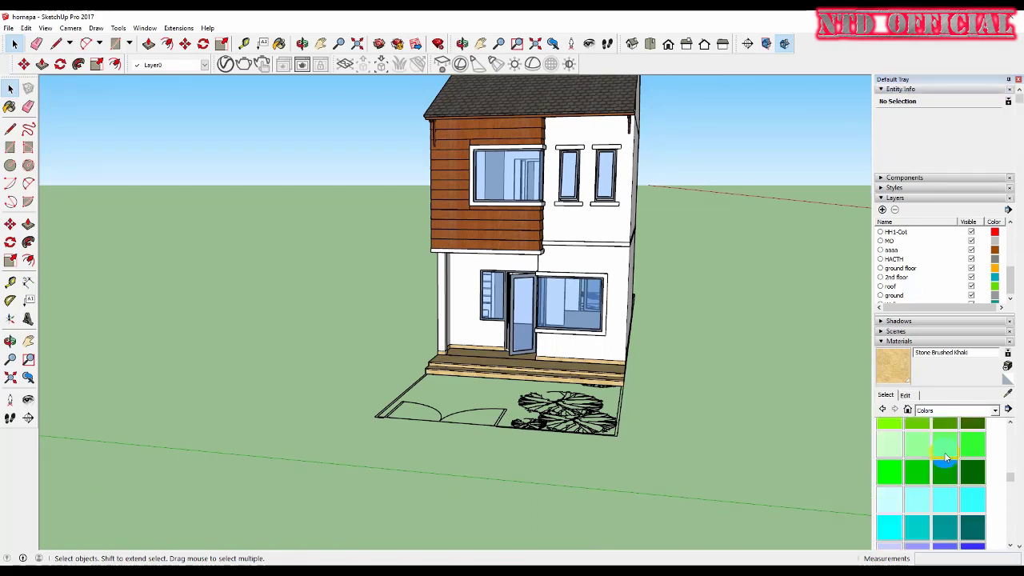
{"action": "scroll", "coordinate": [944, 451], "scroll_direction": "down", "scroll_amount": 4}
{"action": "scroll", "coordinate": [944, 452], "scroll_direction": "down", "scroll_amount": 2}
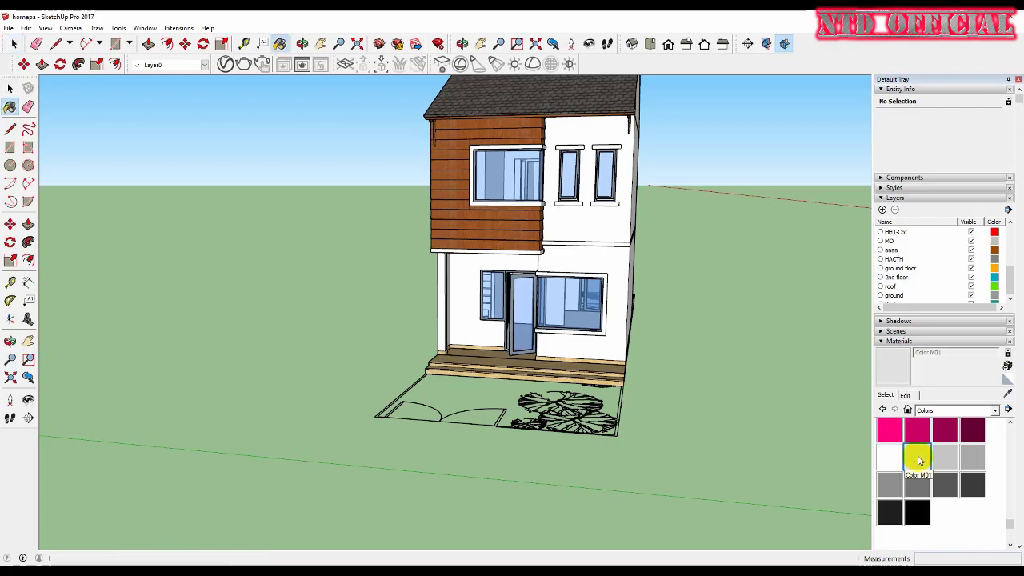
{"action": "scroll", "coordinate": [612, 300], "scroll_direction": "up", "scroll_amount": 5}
{"action": "key", "text": "space"}
{"action": "mouse_move", "coordinate": [612, 300]}
{"action": "middle_mouse_down"}
{"action": "mouse_move", "coordinate": [542, 199]}
{"action": "mouse_move", "coordinate": [545, 266]}
{"action": "middle_mouse_up"}
{"action": "scroll", "coordinate": [541, 199], "scroll_direction": "up", "scroll_amount": 2}
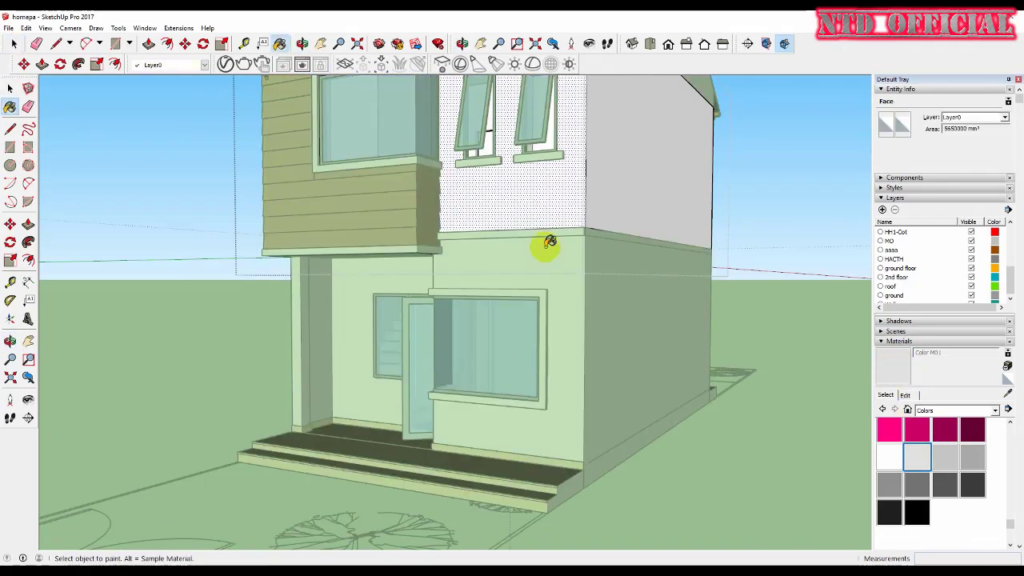
{"action": "key", "text": "space"}
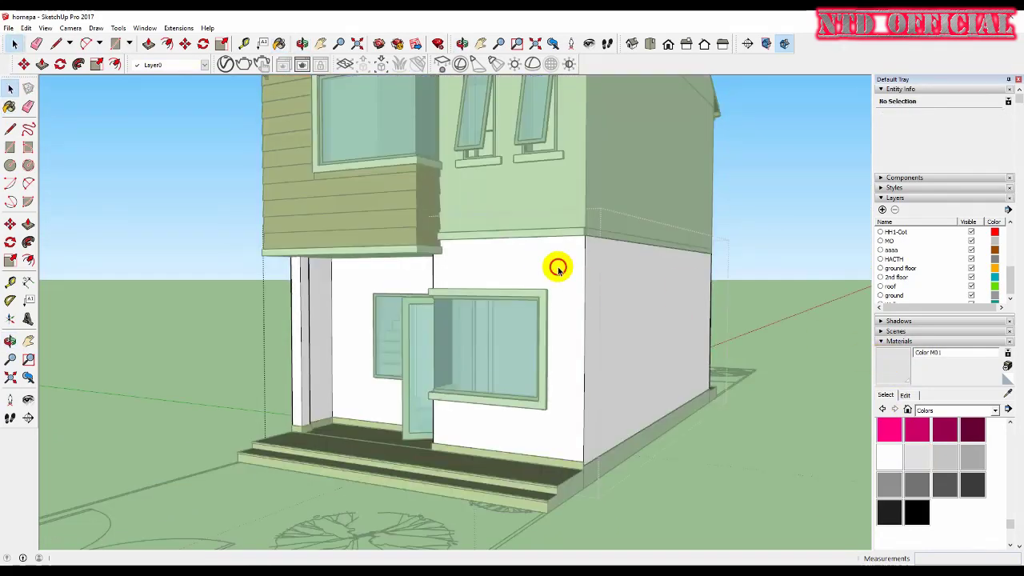
{"action": "left_click", "coordinate": [557, 268]}
Pick the light grey Color M02 swatch for the wall.
{"action": "scroll", "coordinate": [517, 267], "scroll_direction": "down", "scroll_amount": 5}
{"action": "mouse_move", "coordinate": [651, 319]}
{"action": "middle_mouse_down"}
{"action": "mouse_move", "coordinate": [678, 226]}
{"action": "mouse_move", "coordinate": [587, 347]}
{"action": "mouse_move", "coordinate": [680, 275]}
{"action": "mouse_move", "coordinate": [638, 294]}
{"action": "middle_mouse_up"}
{"action": "scroll", "coordinate": [532, 320], "scroll_direction": "up", "scroll_amount": 3}
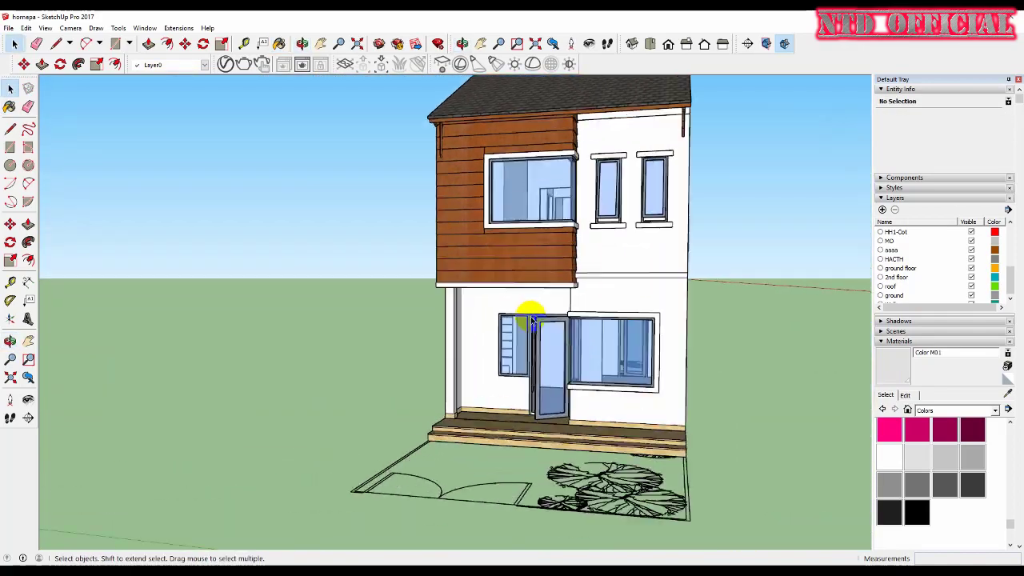
{"action": "scroll", "coordinate": [532, 320], "scroll_direction": "up", "scroll_amount": 3}
{"action": "scroll", "coordinate": [542, 286], "scroll_direction": "up", "scroll_amount": 1}
{"action": "scroll", "coordinate": [464, 297], "scroll_direction": "down", "scroll_amount": 5}
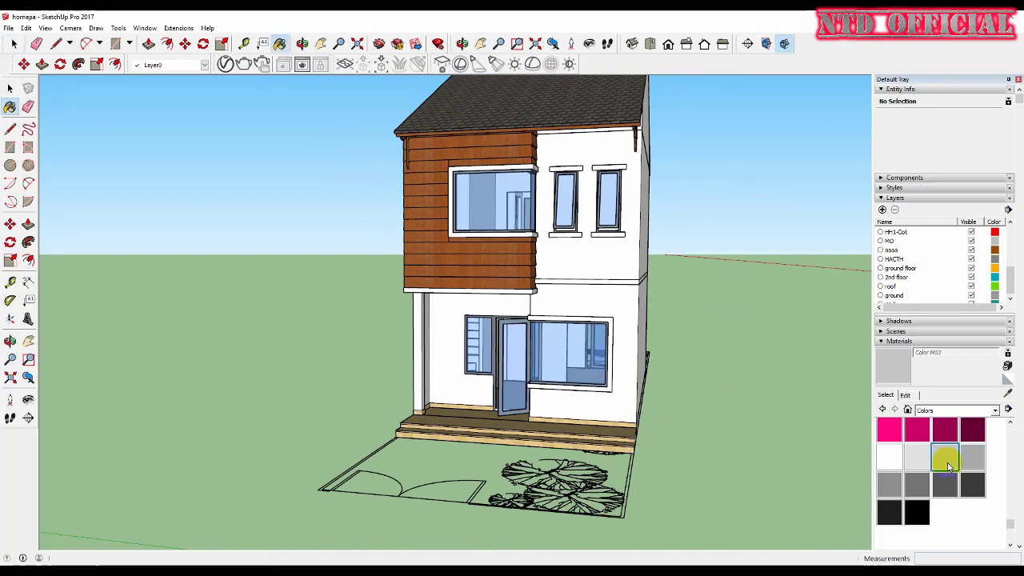
{"action": "key", "text": "space"}
{"action": "scroll", "coordinate": [648, 262], "scroll_direction": "up", "scroll_amount": 2}
{"action": "scroll", "coordinate": [651, 260], "scroll_direction": "up", "scroll_amount": 2}
{"action": "left_click", "coordinate": [654, 258]}
Paint the ground-floor front wall light grey Color M02.
{"action": "left_click", "coordinate": [673, 270]}
{"action": "key", "text": "space"}
{"action": "scroll", "coordinate": [738, 235], "scroll_direction": "down", "scroll_amount": 3}
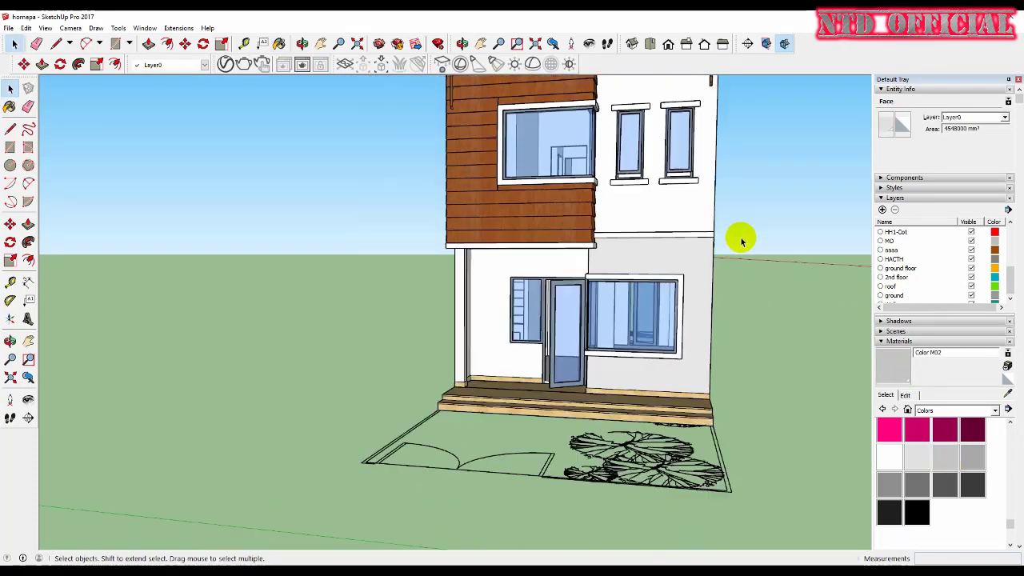
{"action": "mouse_move", "coordinate": [738, 235]}
{"action": "middle_mouse_down"}
{"action": "mouse_move", "coordinate": [731, 347]}
{"action": "mouse_move", "coordinate": [695, 251]}
{"action": "middle_mouse_up"}
{"action": "scroll", "coordinate": [688, 258], "scroll_direction": "up", "scroll_amount": 2}
{"action": "scroll", "coordinate": [649, 263], "scroll_direction": "up", "scroll_amount": 2}
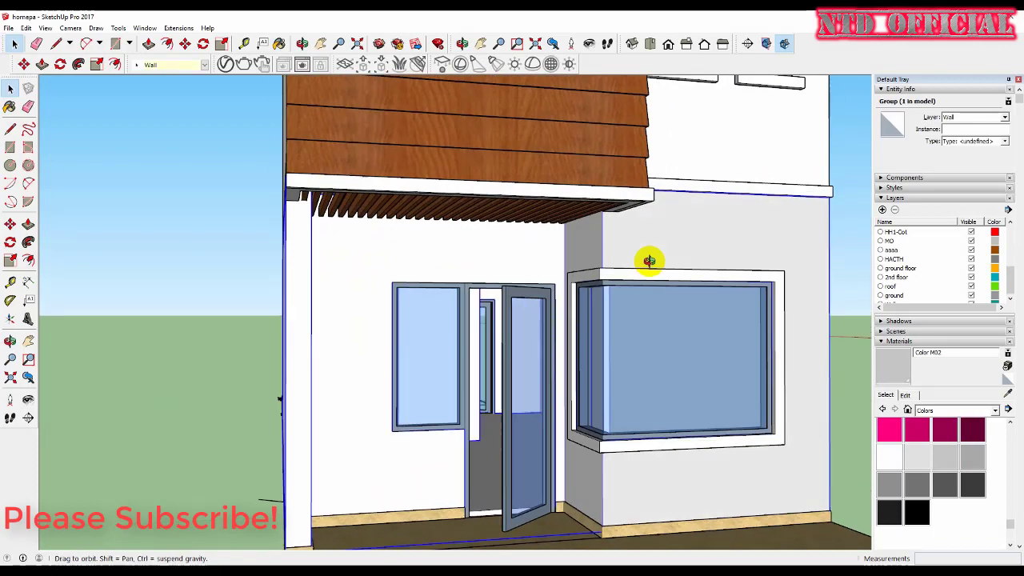
Inside the wall group, paint the narrow strip and door-side wall faces light grey.
{"action": "double_click", "coordinate": [555, 253]}
{"action": "left_click", "coordinate": [568, 264]}
{"action": "left_click", "coordinate": [893, 364]}
{"action": "left_click", "coordinate": [581, 248]}
{"action": "key", "text": "space"}
{"action": "left_click", "coordinate": [483, 255]}
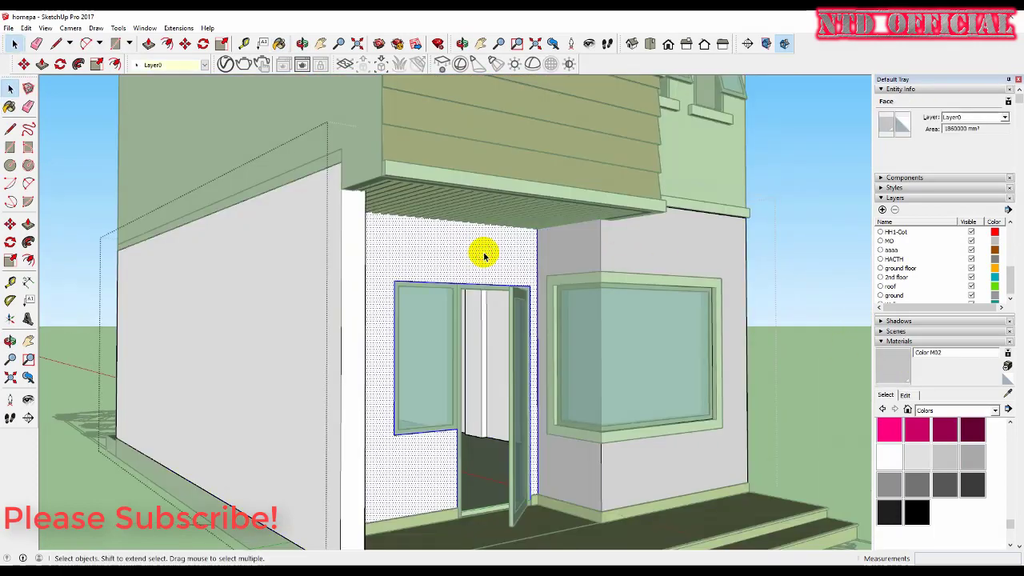
{"action": "key", "text": "space"}
{"action": "scroll", "coordinate": [469, 269], "scroll_direction": "down", "scroll_amount": 2}
{"action": "middle_click_drag", "start_coordinate": [469, 270], "coordinate": [147, 297]}
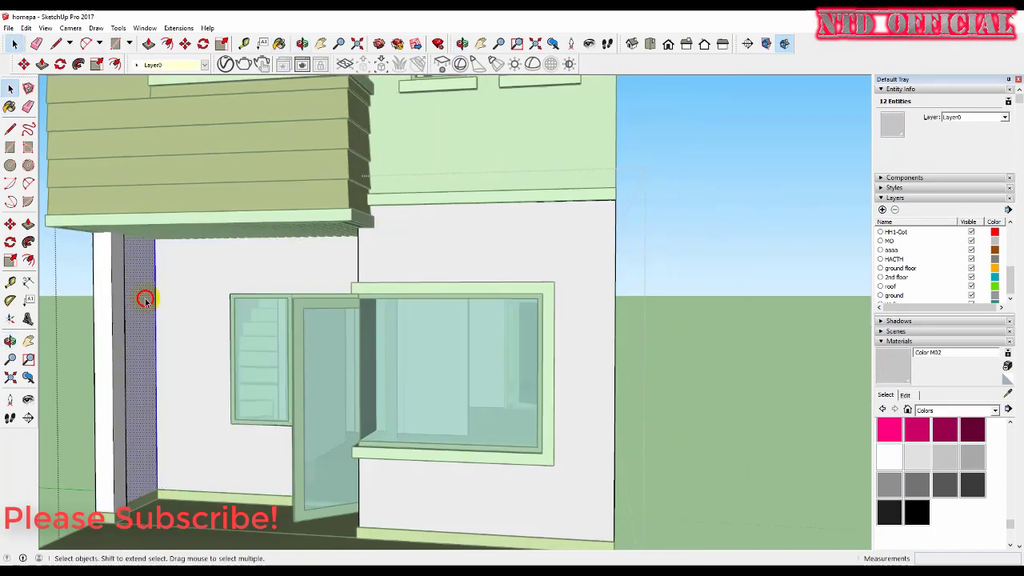
{"action": "left_click", "coordinate": [896, 366]}
{"action": "left_click", "coordinate": [167, 297]}
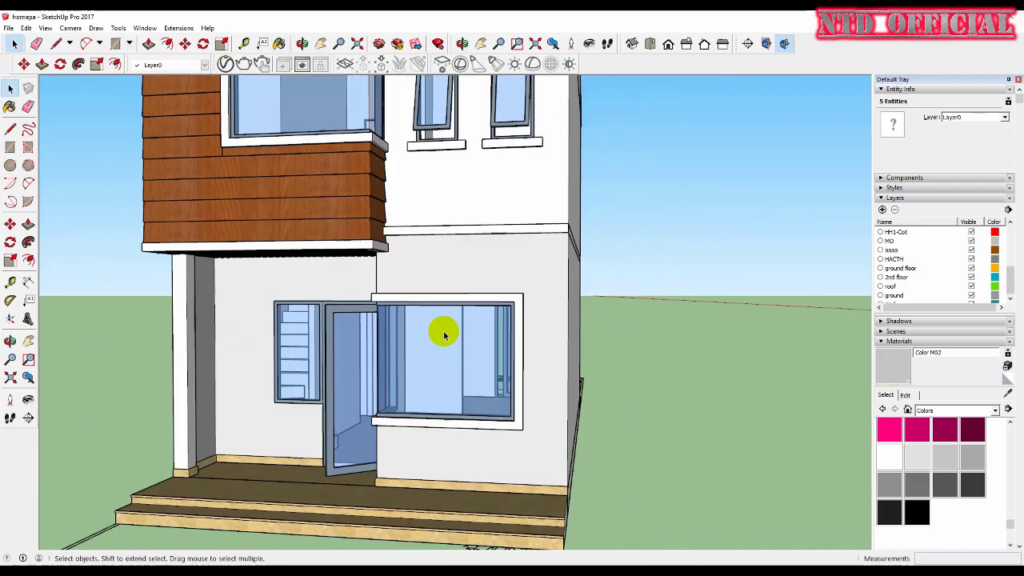
Select the white upper wall together with its windows.
{"action": "scroll", "coordinate": [443, 331], "scroll_direction": "down", "scroll_amount": 2}
{"action": "middle_click_drag", "start_coordinate": [443, 331], "coordinate": [503, 284]}
{"action": "triple_click", "coordinate": [504, 281]}
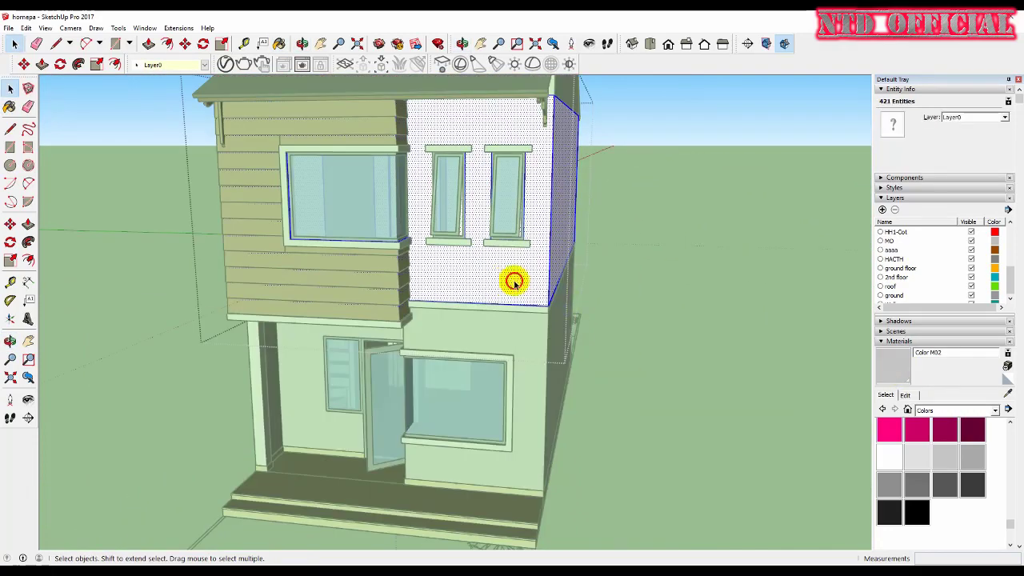
{"action": "key", "text": "space"}
{"action": "scroll", "coordinate": [615, 327], "scroll_direction": "down", "scroll_amount": 2}
{"action": "mouse_move", "coordinate": [615, 327]}
{"action": "middle_mouse_down"}
{"action": "mouse_move", "coordinate": [498, 156]}
{"action": "mouse_move", "coordinate": [859, 300]}
{"action": "middle_mouse_up"}
{"action": "scroll", "coordinate": [498, 155], "scroll_direction": "up", "scroll_amount": 3}
{"action": "scroll", "coordinate": [531, 165], "scroll_direction": "up", "scroll_amount": 2}
Paint the eave soffit light grey Color M02.
{"action": "triple_click", "coordinate": [531, 166]}
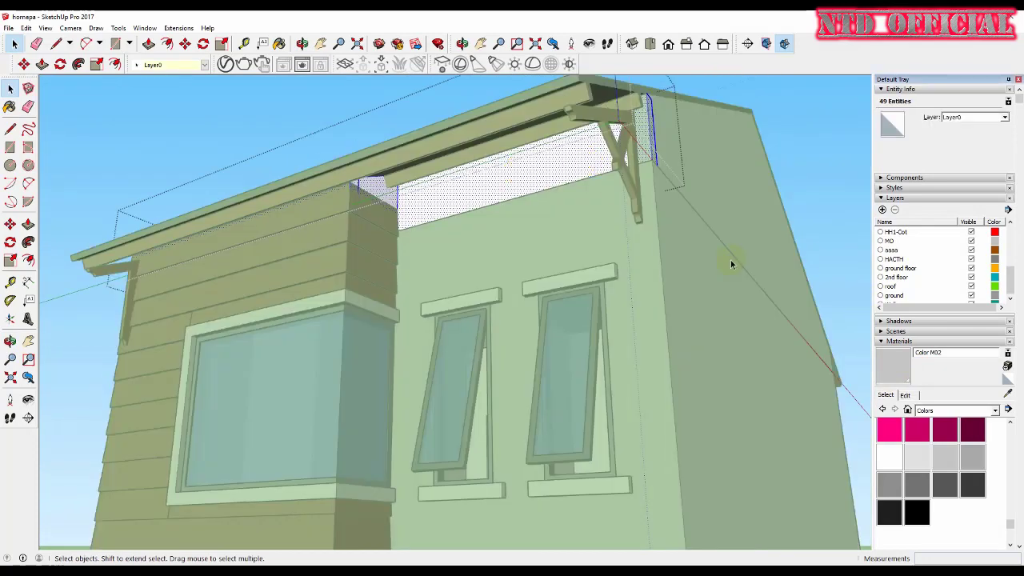
{"action": "left_click", "coordinate": [534, 165]}
{"action": "key", "text": "space"}
{"action": "mouse_move", "coordinate": [535, 165]}
{"action": "middle_mouse_down"}
{"action": "mouse_move", "coordinate": [555, 200]}
{"action": "mouse_move", "coordinate": [467, 236]}
{"action": "middle_mouse_up"}
{"action": "scroll", "coordinate": [622, 165], "scroll_direction": "up", "scroll_amount": 2}
{"action": "scroll", "coordinate": [583, 165], "scroll_direction": "up", "scroll_amount": 2}
{"action": "scroll", "coordinate": [596, 183], "scroll_direction": "up", "scroll_amount": 2}
{"action": "scroll", "coordinate": [590, 193], "scroll_direction": "down", "scroll_amount": 2}
{"action": "scroll", "coordinate": [501, 223], "scroll_direction": "up", "scroll_amount": 2}
Paint the connected faces under the gable eave light grey Color M02.
{"action": "left_click", "coordinate": [482, 171]}
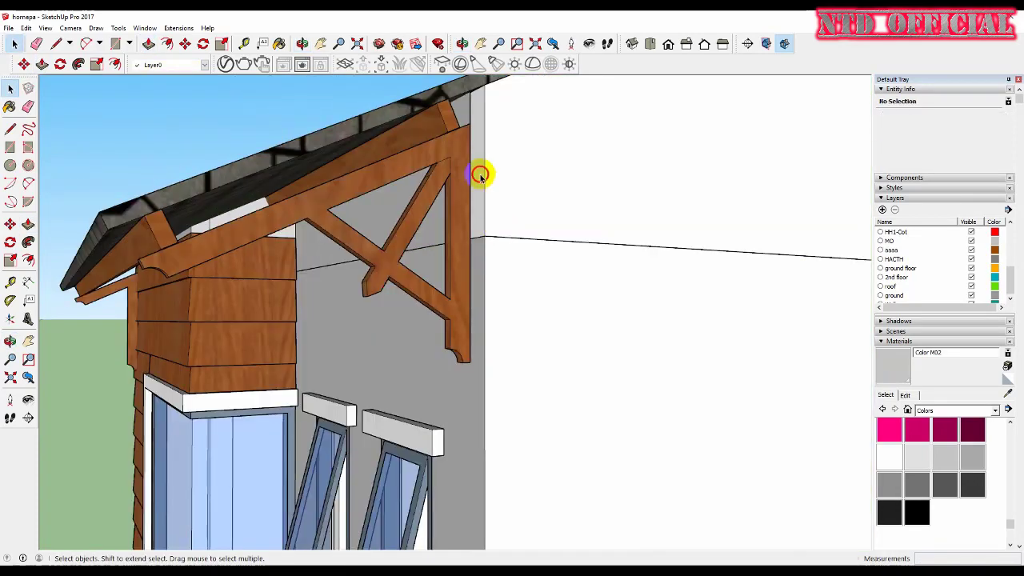
{"action": "left_click", "coordinate": [520, 172]}
{"action": "key", "text": "space"}
{"action": "middle_click_drag", "start_coordinate": [581, 181], "coordinate": [475, 164]}
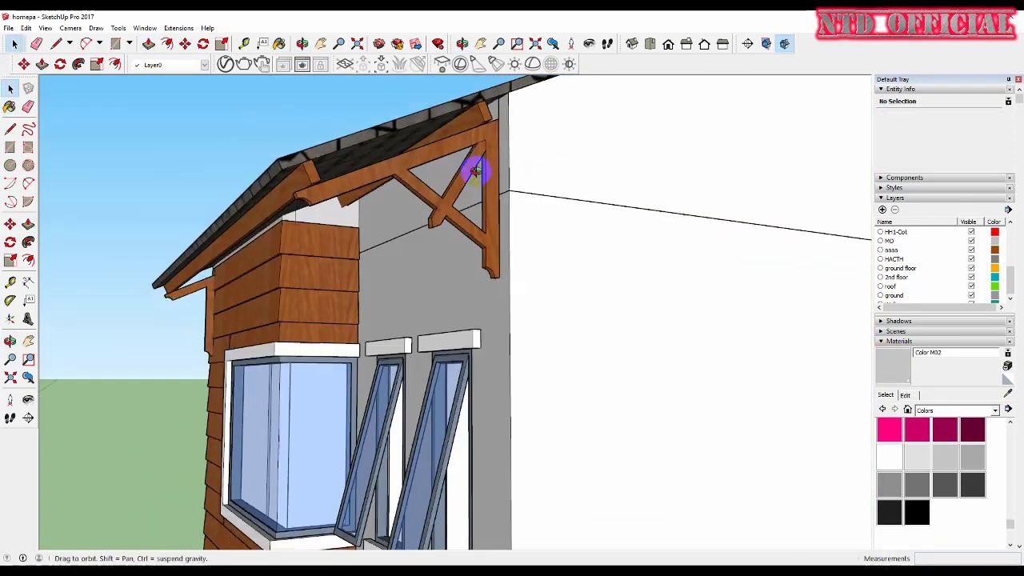
{"action": "scroll", "coordinate": [334, 224], "scroll_direction": "up", "scroll_amount": 2}
{"action": "scroll", "coordinate": [335, 227], "scroll_direction": "up", "scroll_amount": 2}
{"action": "triple_click", "coordinate": [336, 227]}
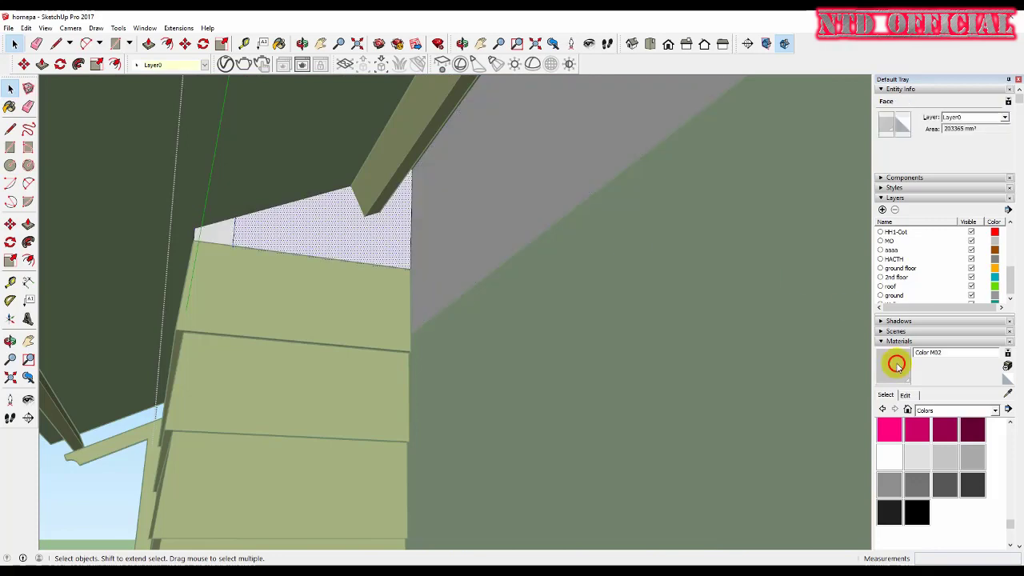
{"action": "key", "text": "space"}
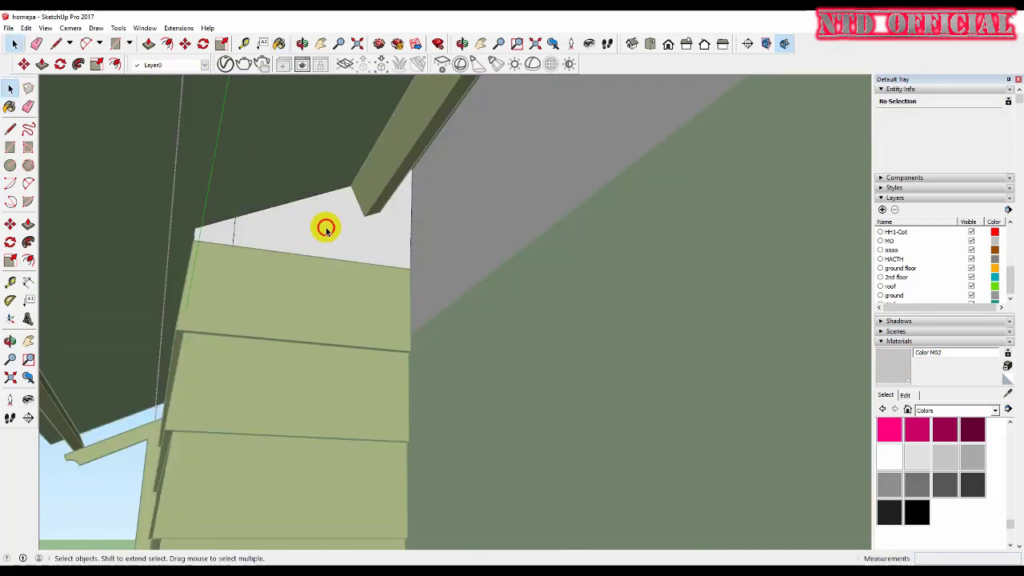
{"action": "triple_click", "coordinate": [326, 226]}
{"action": "mouse_move", "coordinate": [326, 227]}
{"action": "middle_mouse_down"}
{"action": "mouse_move", "coordinate": [441, 244]}
{"action": "mouse_move", "coordinate": [434, 216]}
{"action": "mouse_move", "coordinate": [636, 280]}
{"action": "mouse_move", "coordinate": [523, 295]}
{"action": "mouse_move", "coordinate": [342, 131]}
{"action": "middle_mouse_up"}
{"action": "left_click", "coordinate": [900, 370]}
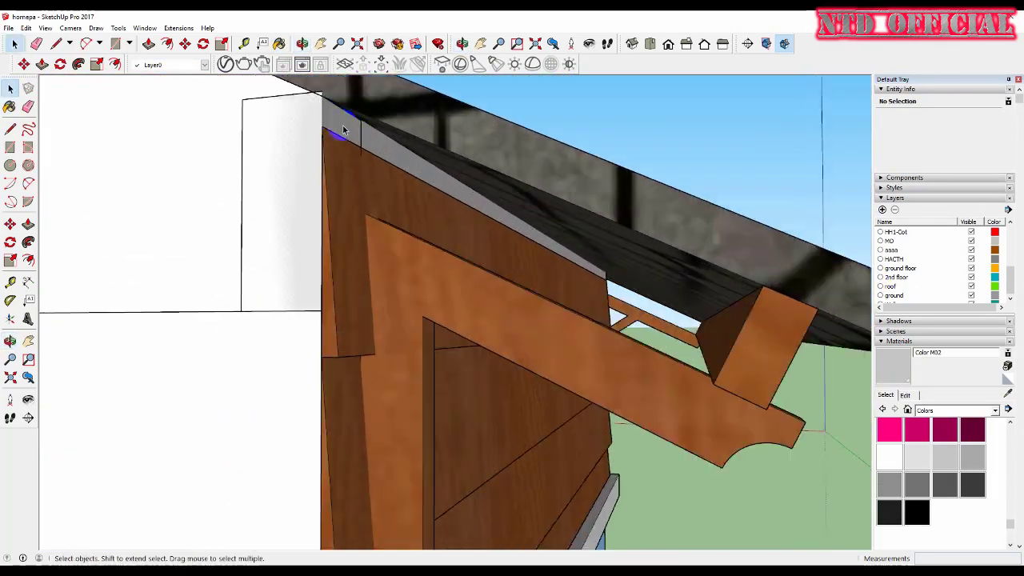
Push the small face at the eave top 100 mm inward.
{"action": "left_click", "coordinate": [285, 174]}
{"action": "key", "text": "p"}
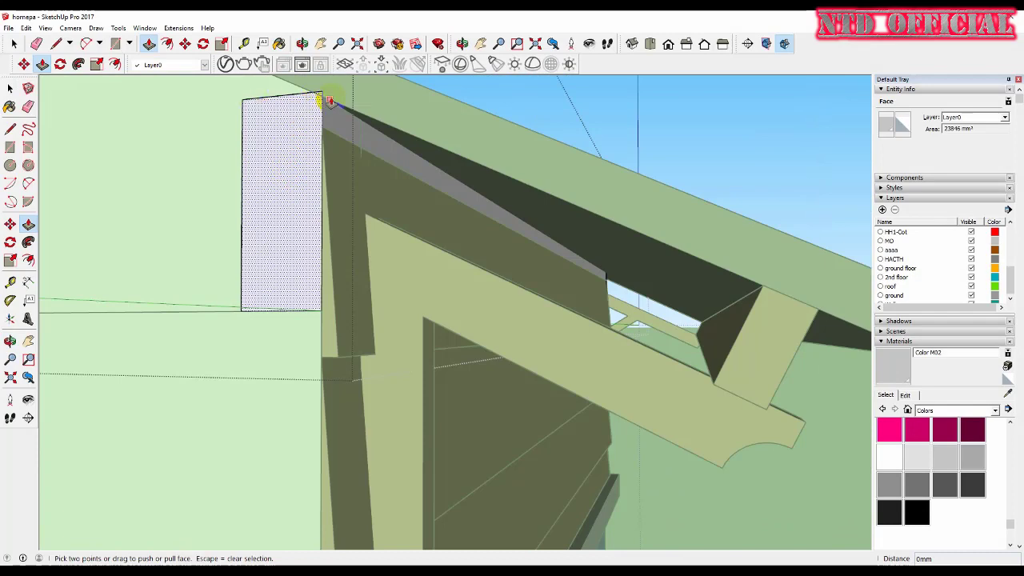
{"action": "middle_click_drag", "start_coordinate": [315, 285], "coordinate": [349, 157]}
{"action": "left_click_drag", "start_coordinate": [332, 306], "coordinate": [384, 279]}
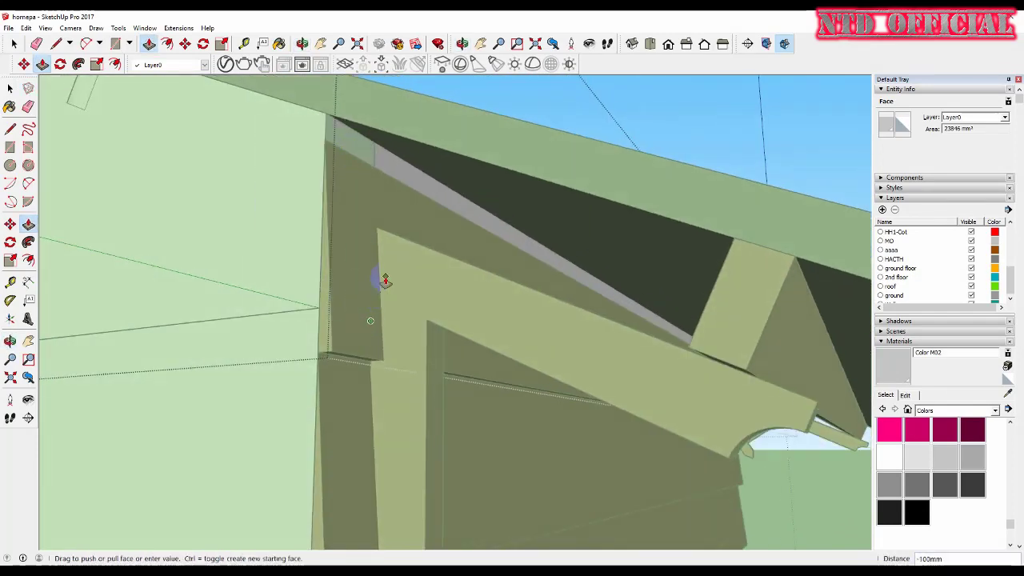
{"action": "key", "text": "space"}
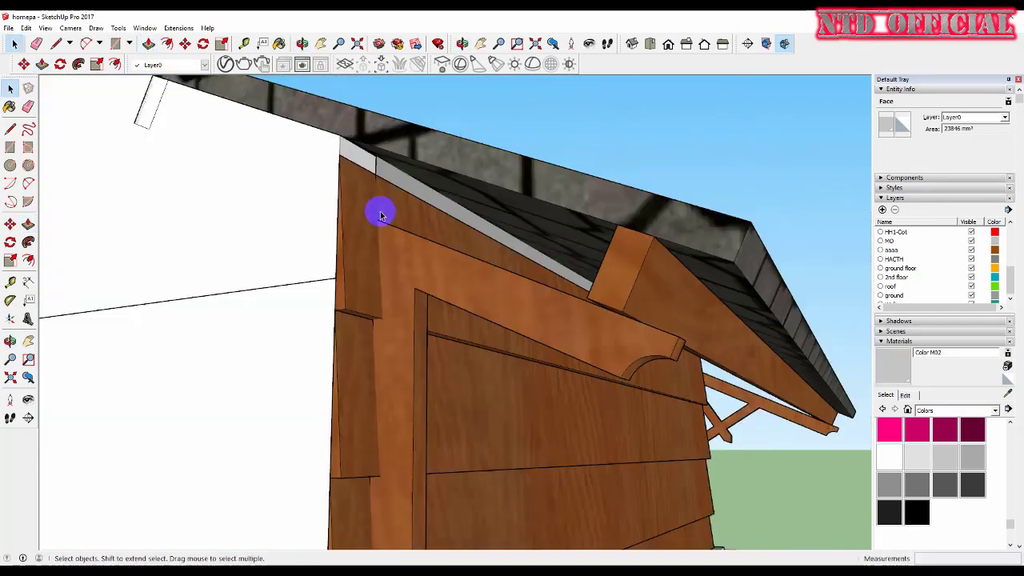
Select the small eave face and the long face along the eave.
{"action": "middle_click_drag", "start_coordinate": [379, 213], "coordinate": [354, 155]}
{"action": "triple_click", "coordinate": [356, 156]}
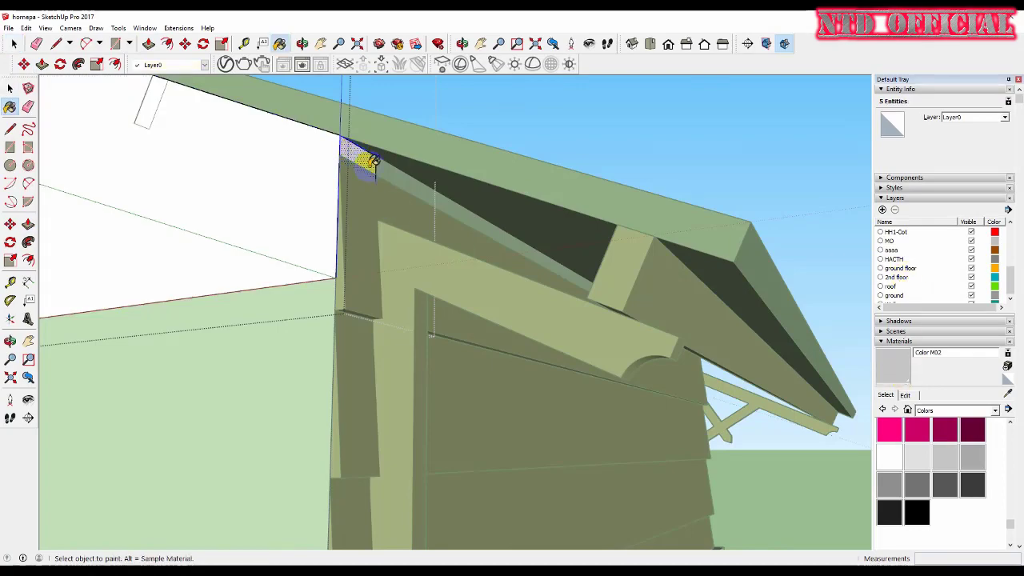
{"action": "key", "text": "space"}
{"action": "scroll", "coordinate": [336, 172], "scroll_direction": "up", "scroll_amount": 3}
{"action": "left_click", "coordinate": [416, 185]}
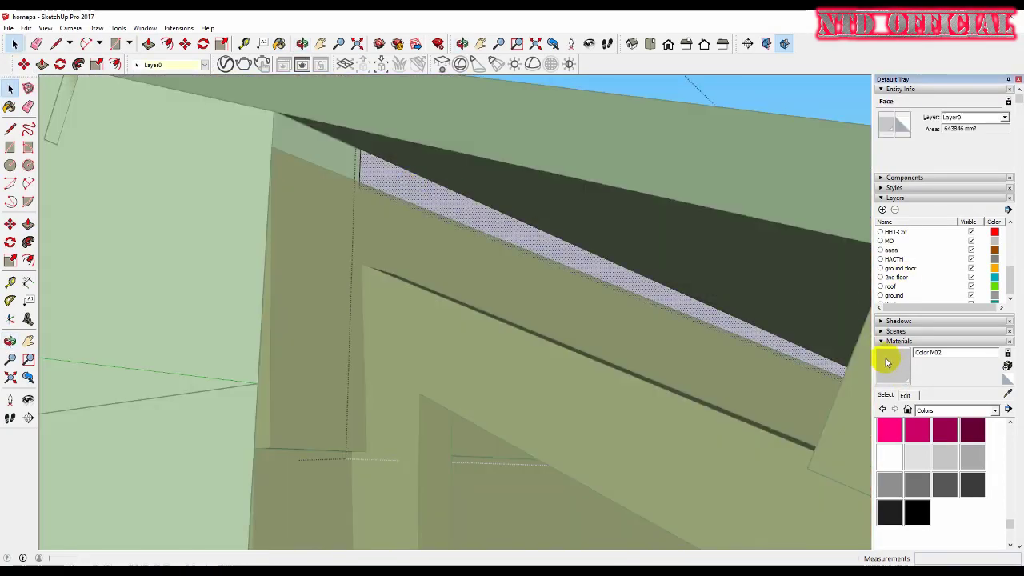
{"action": "key", "text": "space"}
{"action": "scroll", "coordinate": [520, 248], "scroll_direction": "down", "scroll_amount": 3}
{"action": "scroll", "coordinate": [450, 235], "scroll_direction": "down", "scroll_amount": 3}
Inspect the wood cladding and select all connected upper-floor geometry.
{"action": "middle_click_drag", "start_coordinate": [450, 235], "coordinate": [217, 229]}
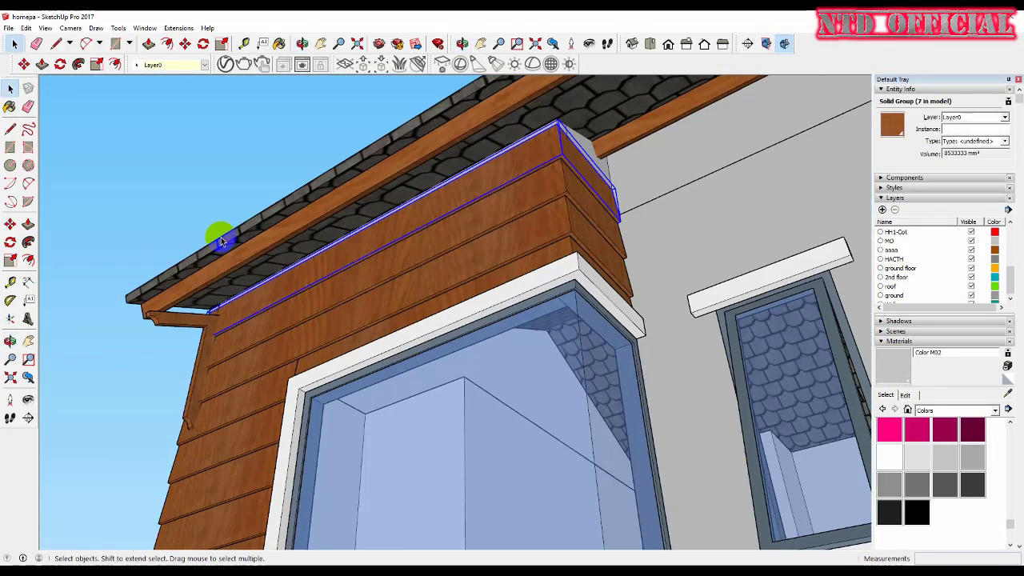
{"action": "right_click", "coordinate": [486, 142]}
{"action": "mouse_move", "coordinate": [486, 143]}
{"action": "middle_mouse_down"}
{"action": "mouse_move", "coordinate": [521, 168]}
{"action": "mouse_move", "coordinate": [507, 245]}
{"action": "mouse_move", "coordinate": [347, 215]}
{"action": "mouse_move", "coordinate": [458, 289]}
{"action": "middle_mouse_up"}
{"action": "right_click", "coordinate": [507, 254]}
{"action": "key", "text": "space"}
{"action": "triple_click", "coordinate": [525, 245]}
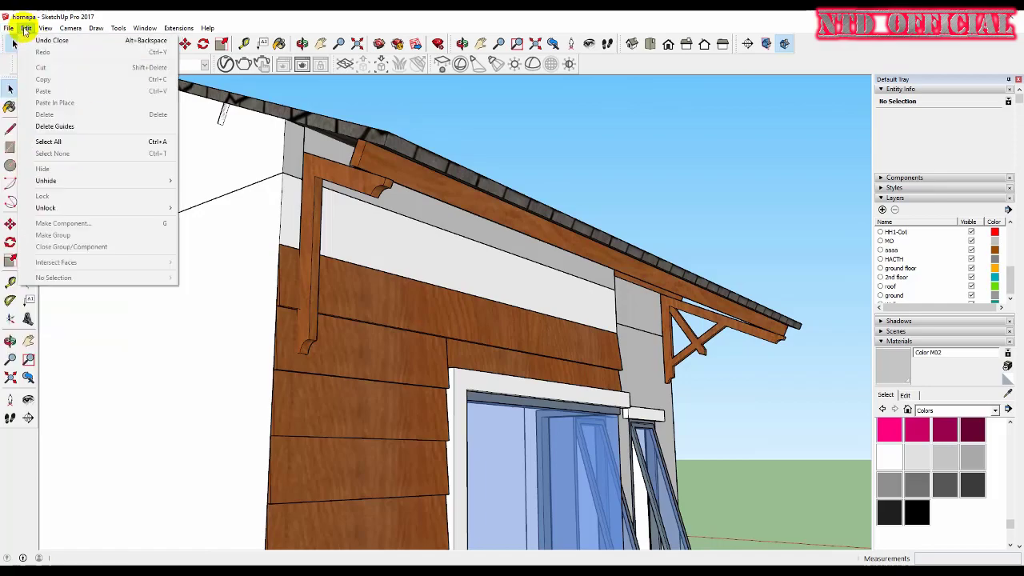
Unhide the upper-floor wood siding and orbit to a front view of the house.
{"action": "left_click", "coordinate": [226, 209]}
{"action": "middle_click_drag", "start_coordinate": [457, 201], "coordinate": [521, 209]}
{"action": "scroll", "coordinate": [521, 209], "scroll_direction": "down", "scroll_amount": 5}
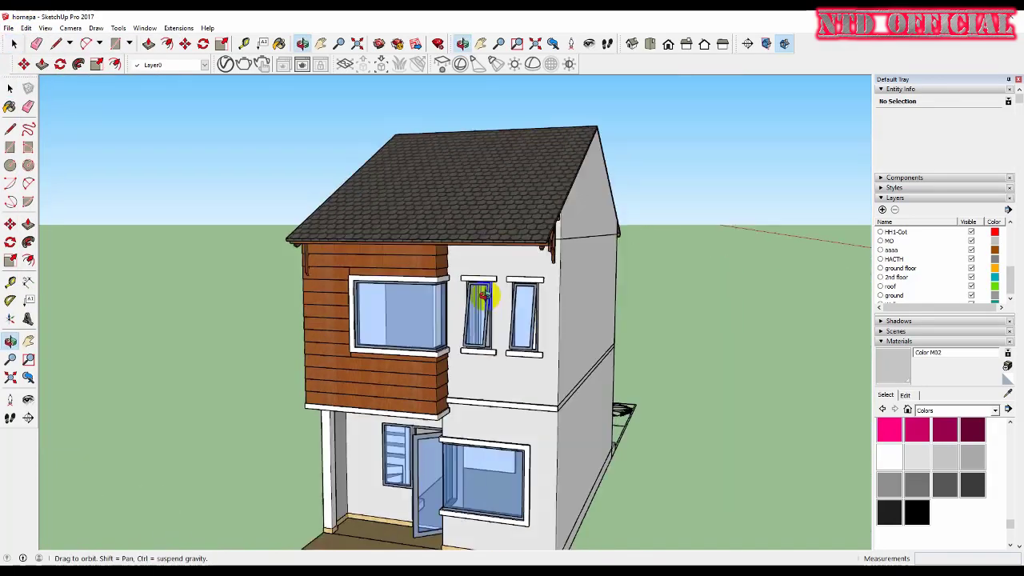
{"action": "middle_click_drag", "start_coordinate": [480, 292], "coordinate": [500, 419]}
{"action": "scroll", "coordinate": [509, 318], "scroll_direction": "up", "scroll_amount": 5}
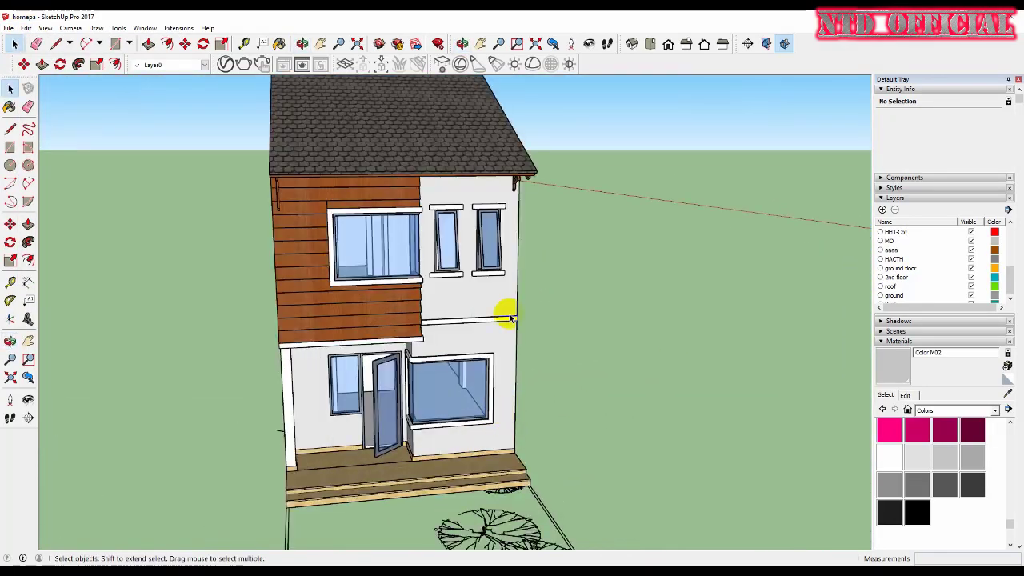
{"action": "scroll", "coordinate": [312, 407], "scroll_direction": "up", "scroll_amount": 2}
{"action": "scroll", "coordinate": [205, 343], "scroll_direction": "up", "scroll_amount": 2}
{"action": "scroll", "coordinate": [237, 343], "scroll_direction": "up", "scroll_amount": 3}
{"action": "middle_click_drag", "start_coordinate": [238, 343], "coordinate": [512, 344]}
Paint the porch pillar face near the entrance.
{"action": "left_click", "coordinate": [324, 255]}
{"action": "scroll", "coordinate": [265, 285], "scroll_direction": "up", "scroll_amount": 3}
{"action": "scroll", "coordinate": [253, 291], "scroll_direction": "up", "scroll_amount": 2}
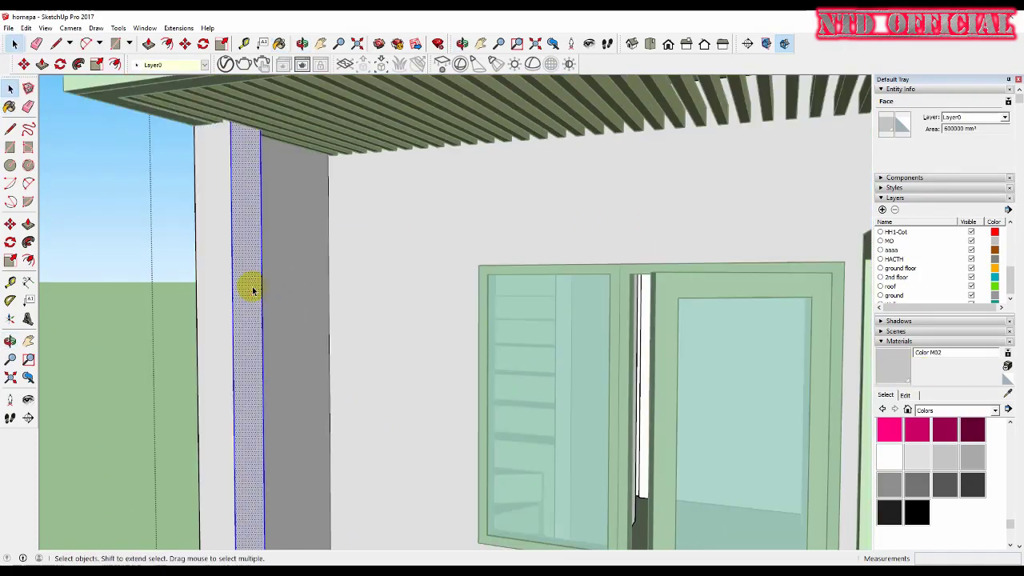
{"action": "scroll", "coordinate": [164, 274], "scroll_direction": "up", "scroll_amount": 2}
{"action": "scroll", "coordinate": [265, 261], "scroll_direction": "up", "scroll_amount": 4}
{"action": "mouse_move", "coordinate": [265, 261]}
{"action": "middle_mouse_down"}
{"action": "mouse_move", "coordinate": [85, 283]}
{"action": "mouse_move", "coordinate": [269, 278]}
{"action": "mouse_move", "coordinate": [213, 270]}
{"action": "mouse_move", "coordinate": [370, 297]}
{"action": "middle_mouse_up"}
{"action": "left_click", "coordinate": [213, 271]}
{"action": "left_click", "coordinate": [897, 358]}
{"action": "left_click", "coordinate": [212, 279]}
Select the faces inside the upper-floor and ground-floor groups, then zoom to the side wall corner.
{"action": "left_click", "coordinate": [532, 43]}
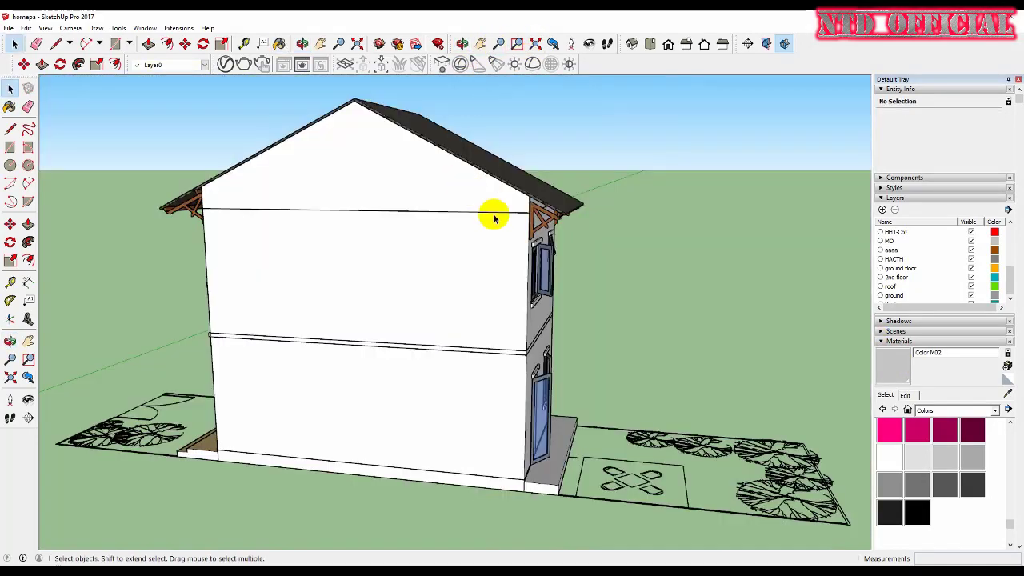
{"action": "mouse_move", "coordinate": [491, 213]}
{"action": "middle_mouse_down"}
{"action": "mouse_move", "coordinate": [445, 319]}
{"action": "mouse_move", "coordinate": [476, 297]}
{"action": "mouse_move", "coordinate": [473, 430]}
{"action": "mouse_move", "coordinate": [131, 381]}
{"action": "mouse_move", "coordinate": [555, 361]}
{"action": "mouse_move", "coordinate": [487, 378]}
{"action": "middle_mouse_up"}
{"action": "scroll", "coordinate": [445, 320], "scroll_direction": "down", "scroll_amount": 3}
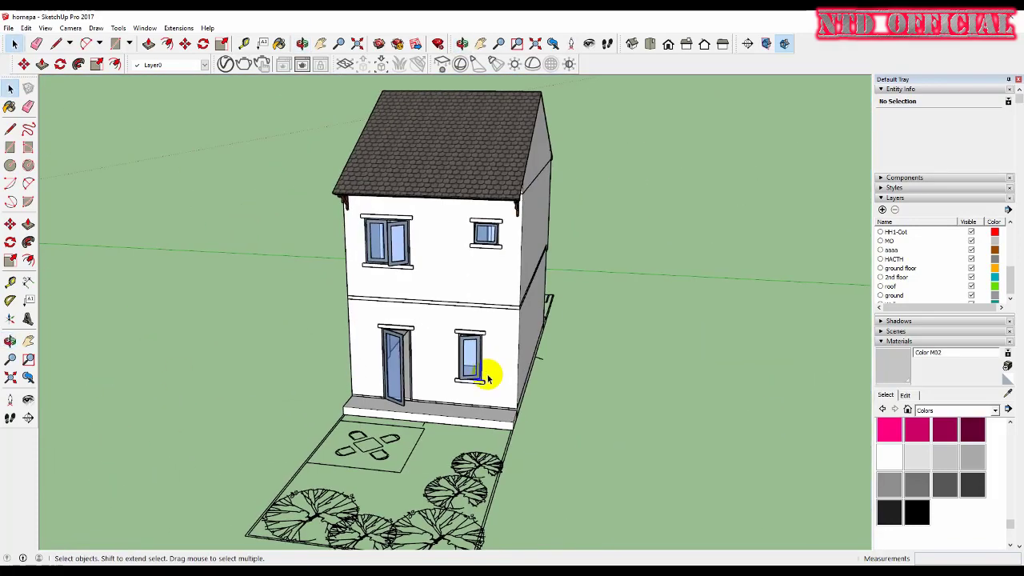
{"action": "triple_click", "coordinate": [482, 267]}
{"action": "triple_click", "coordinate": [441, 293]}
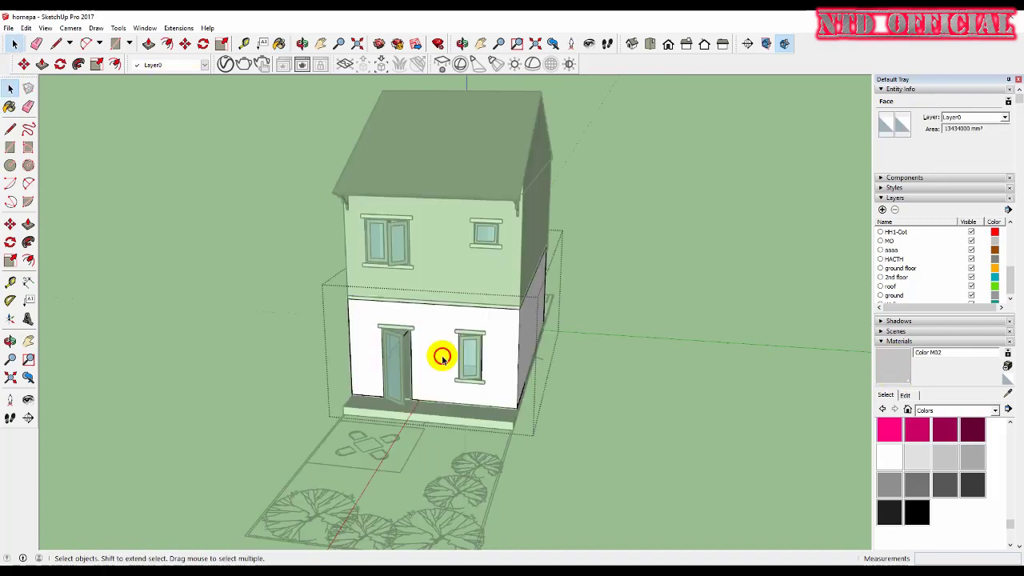
{"action": "key", "text": "space"}
{"action": "mouse_move", "coordinate": [442, 377]}
{"action": "middle_mouse_down"}
{"action": "mouse_move", "coordinate": [688, 402]}
{"action": "mouse_move", "coordinate": [487, 328]}
{"action": "middle_mouse_up"}
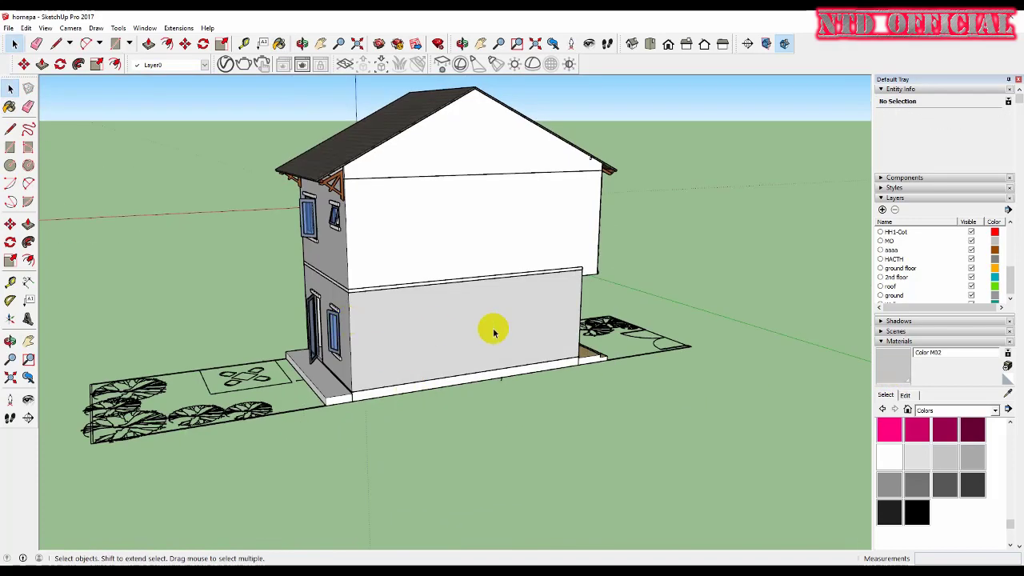
{"action": "scroll", "coordinate": [354, 283], "scroll_direction": "up", "scroll_amount": 5}
{"action": "scroll", "coordinate": [363, 304], "scroll_direction": "up", "scroll_amount": 3}
{"action": "scroll", "coordinate": [360, 306], "scroll_direction": "up", "scroll_amount": 2}
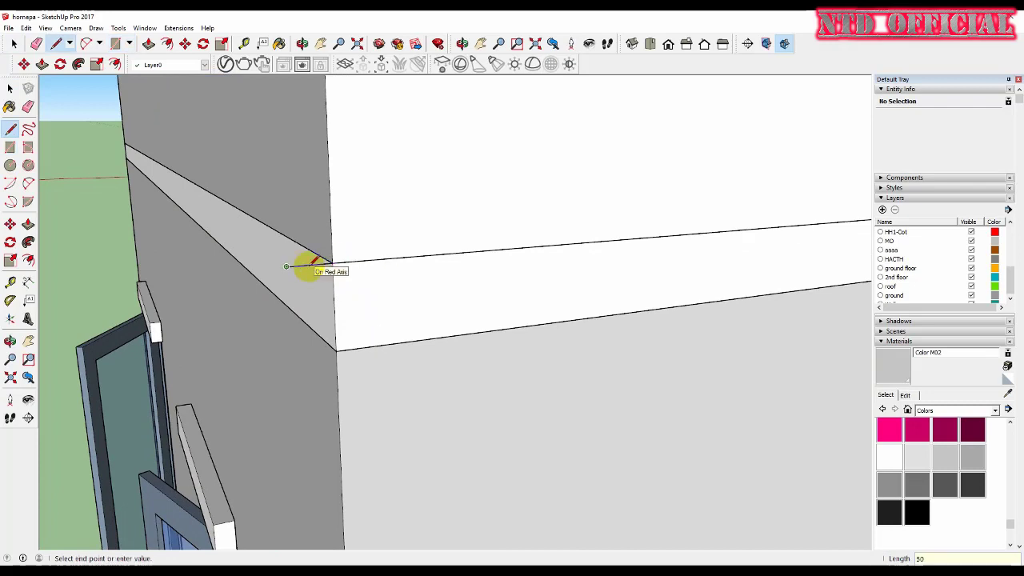
Close a small face at the wall corner and make it a group.
{"action": "left_click", "coordinate": [313, 262]}
{"action": "left_click", "coordinate": [331, 336]}
{"action": "key", "text": "space"}
{"action": "right_click", "coordinate": [332, 313]}
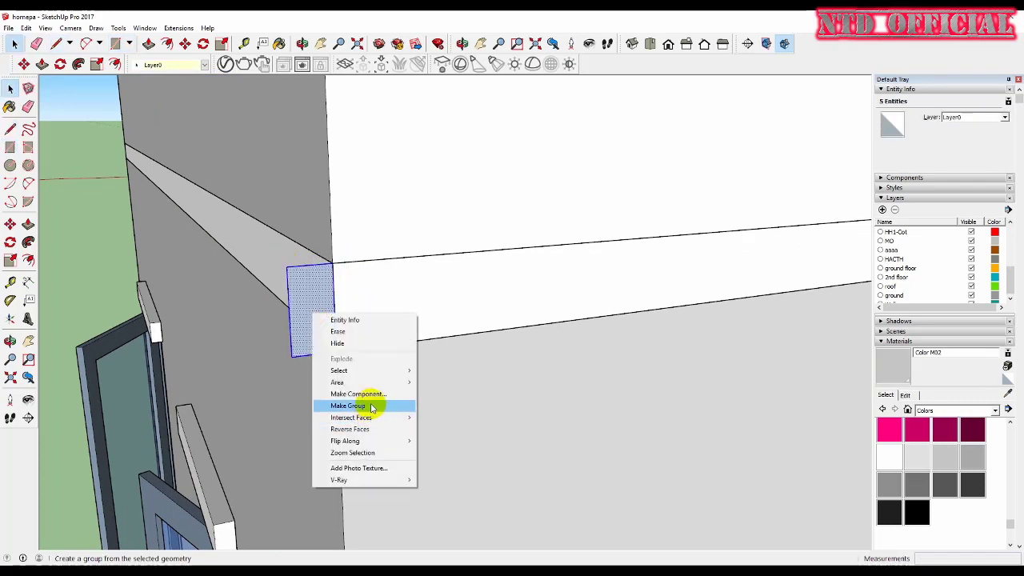
{"action": "left_click", "coordinate": [359, 402]}
{"action": "double_click", "coordinate": [380, 340]}
{"action": "middle_click_drag", "start_coordinate": [380, 340], "coordinate": [470, 352]}
Push/Pull the small face into a 2925 mm beam along the wall corner.
{"action": "key", "text": "p"}
{"action": "left_click", "coordinate": [816, 362]}
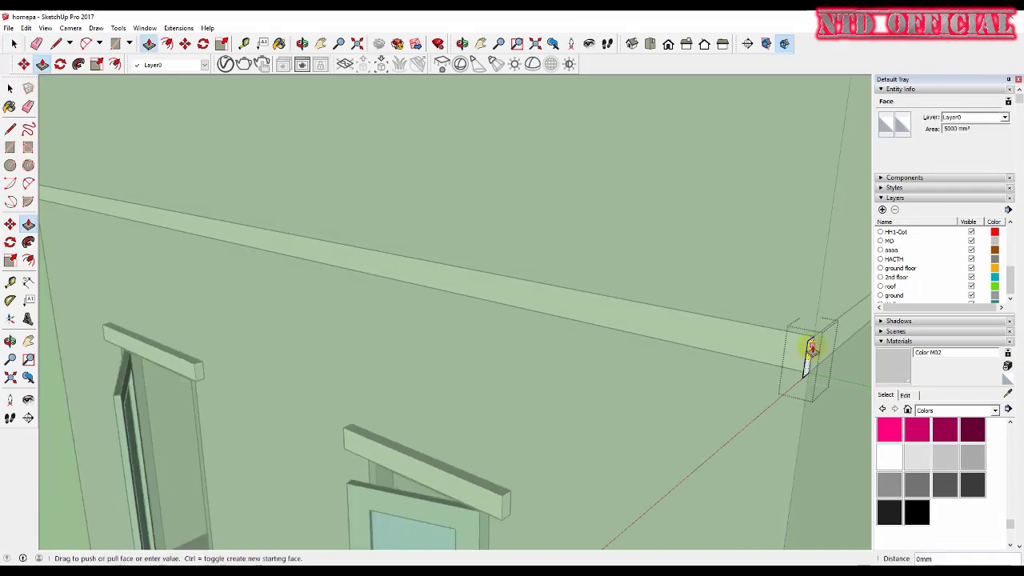
{"action": "middle_click_drag", "start_coordinate": [811, 347], "coordinate": [204, 256]}
{"action": "left_click", "coordinate": [90, 198]}
{"action": "key", "text": "space"}
{"action": "mouse_move", "coordinate": [90, 198]}
{"action": "middle_mouse_down"}
{"action": "mouse_move", "coordinate": [677, 331]}
{"action": "mouse_move", "coordinate": [532, 313]}
{"action": "mouse_move", "coordinate": [592, 366]}
{"action": "mouse_move", "coordinate": [507, 273]}
{"action": "mouse_move", "coordinate": [423, 213]}
{"action": "mouse_move", "coordinate": [256, 251]}
{"action": "middle_mouse_up"}
{"action": "scroll", "coordinate": [515, 167], "scroll_direction": "down", "scroll_amount": 2}
{"action": "scroll", "coordinate": [514, 167], "scroll_direction": "up", "scroll_amount": 5}
Select the soffit and small end faces at the eave corner for painting.
{"action": "left_click", "coordinate": [484, 171]}
{"action": "key", "text": "b"}
{"action": "key", "text": "space"}
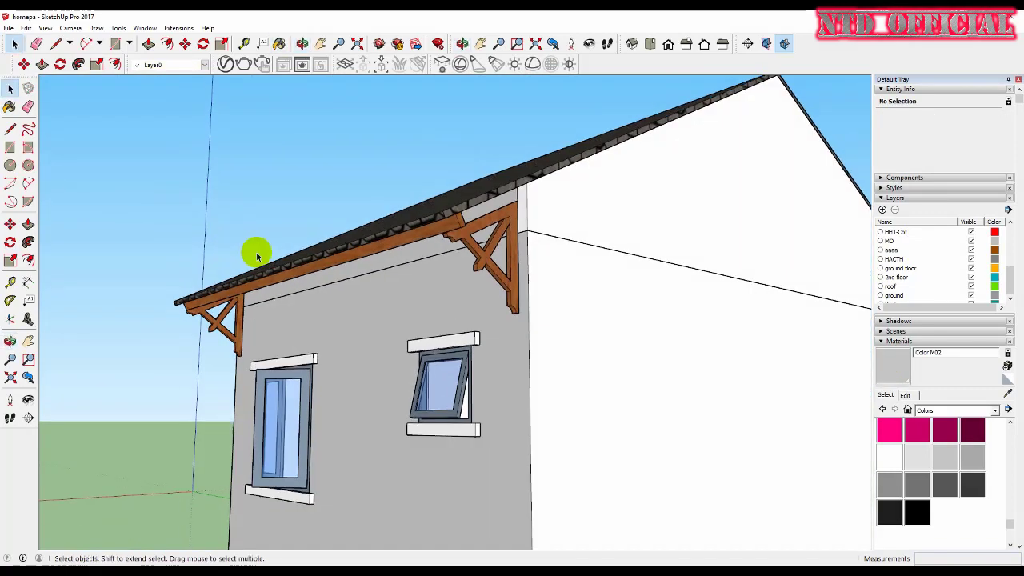
{"action": "scroll", "coordinate": [491, 194], "scroll_direction": "up", "scroll_amount": 3}
{"action": "left_click", "coordinate": [491, 195]}
{"action": "key", "text": "b"}
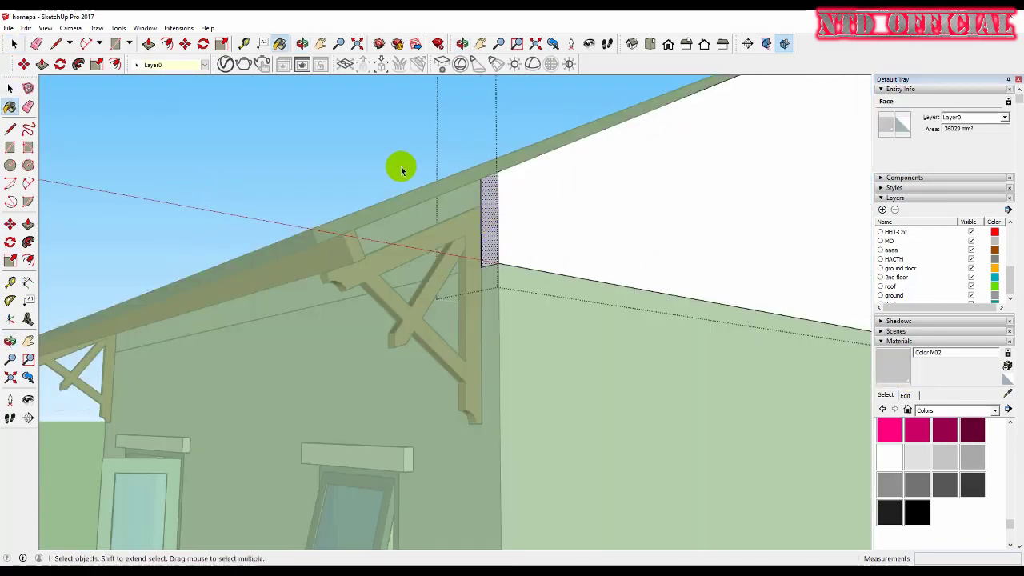
{"action": "scroll", "coordinate": [402, 169], "scroll_direction": "down", "scroll_amount": 3}
{"action": "middle_click_drag", "start_coordinate": [347, 259], "coordinate": [424, 152]}
{"action": "scroll", "coordinate": [284, 165], "scroll_direction": "up", "scroll_amount": 3}
Paint the connected eave end faces with the sampled eave material.
{"action": "triple_click", "coordinate": [287, 169]}
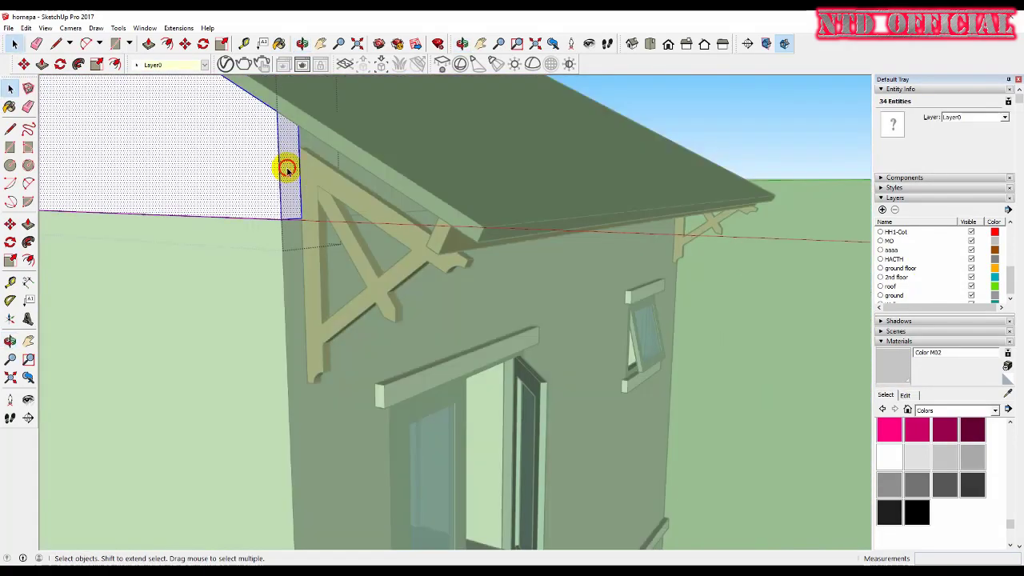
{"action": "left_click", "coordinate": [892, 364]}
{"action": "left_click", "coordinate": [283, 171]}
{"action": "key", "text": "space"}
{"action": "scroll", "coordinate": [466, 279], "scroll_direction": "down", "scroll_amount": 5}
{"action": "mouse_move", "coordinate": [467, 279]}
{"action": "middle_mouse_down"}
{"action": "mouse_move", "coordinate": [604, 258]}
{"action": "mouse_move", "coordinate": [359, 334]}
{"action": "mouse_move", "coordinate": [304, 322]}
{"action": "middle_mouse_up"}
{"action": "scroll", "coordinate": [604, 257], "scroll_direction": "down", "scroll_amount": 3}
{"action": "scroll", "coordinate": [359, 334], "scroll_direction": "down", "scroll_amount": 2}
{"action": "scroll", "coordinate": [404, 385], "scroll_direction": "up", "scroll_amount": 5}
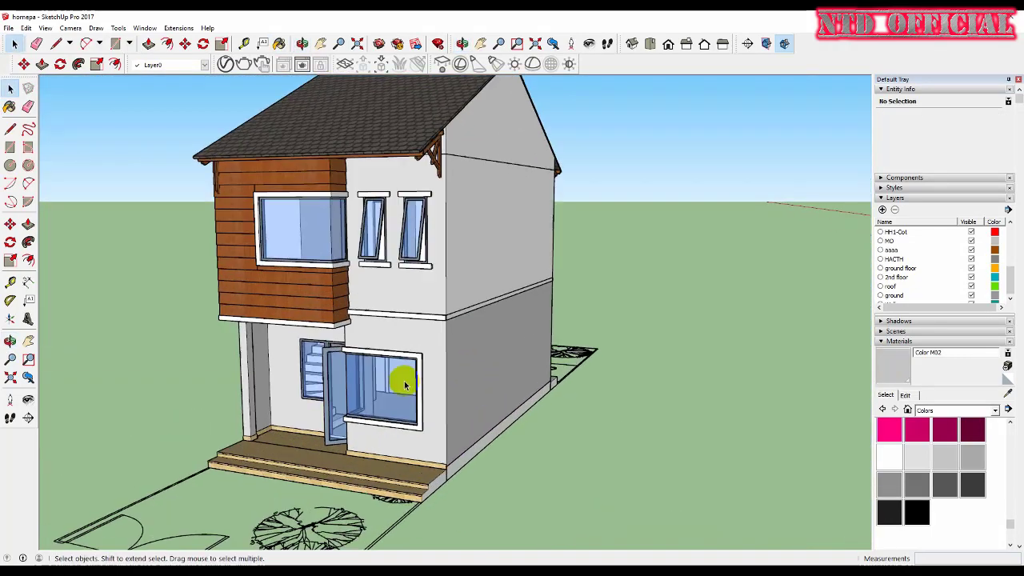
{"action": "scroll", "coordinate": [404, 384], "scroll_direction": "down", "scroll_amount": 4}
{"action": "middle_click_drag", "start_coordinate": [400, 377], "coordinate": [269, 293]}
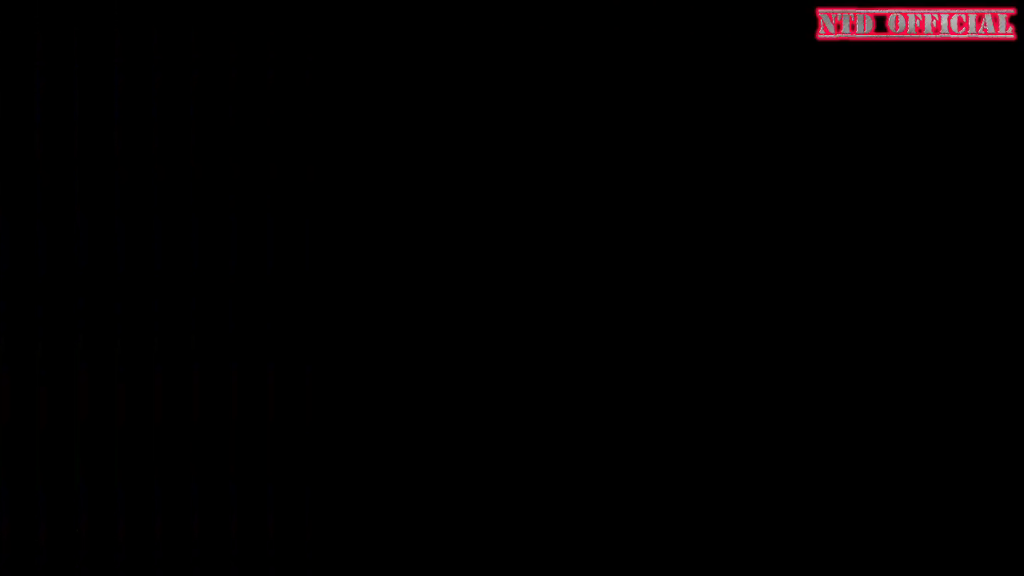